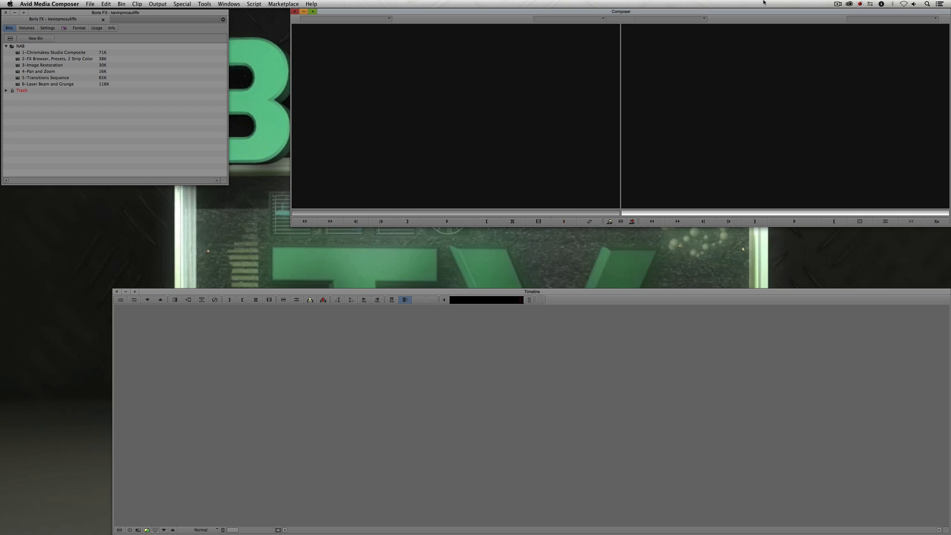
- Open the 1-Chromakey Studio Composite bin and load the Chromakey Studio Composite sequence
double_click(18, 52)
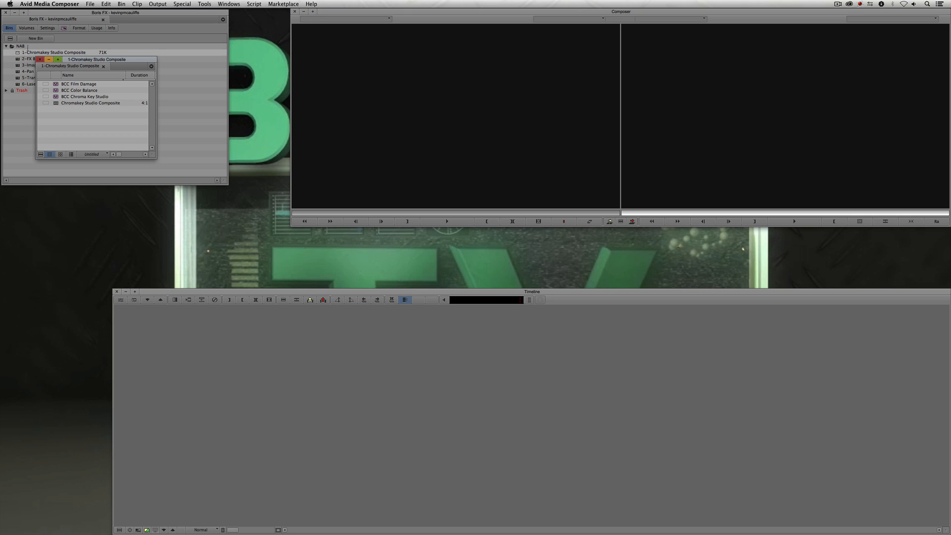
double_click(56, 105)
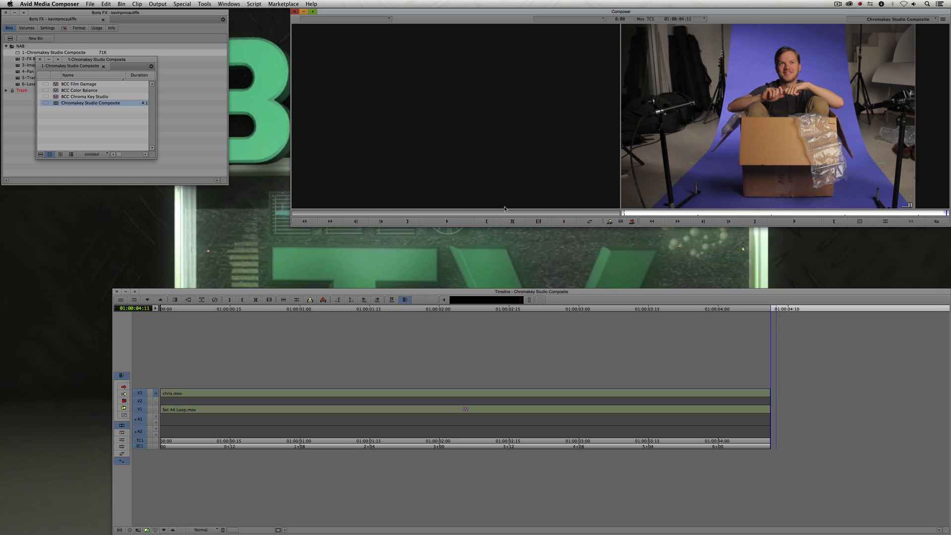
- Scrub the timeline and toggle the V3 track monitor to compare the foreground clip with the background
left_click_drag(422, 395, 385, 399)
left_click(156, 401)
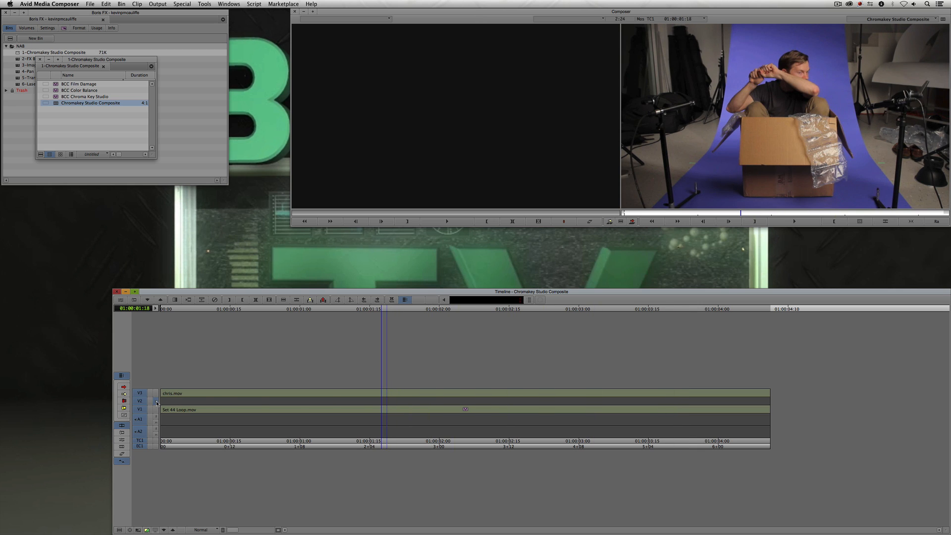
left_click_drag(350, 419, 376, 398)
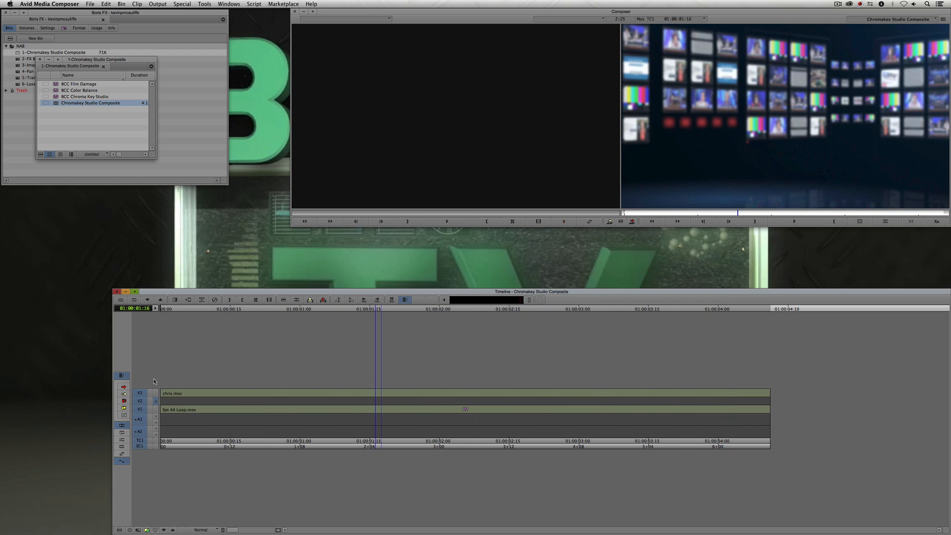
left_click(156, 393)
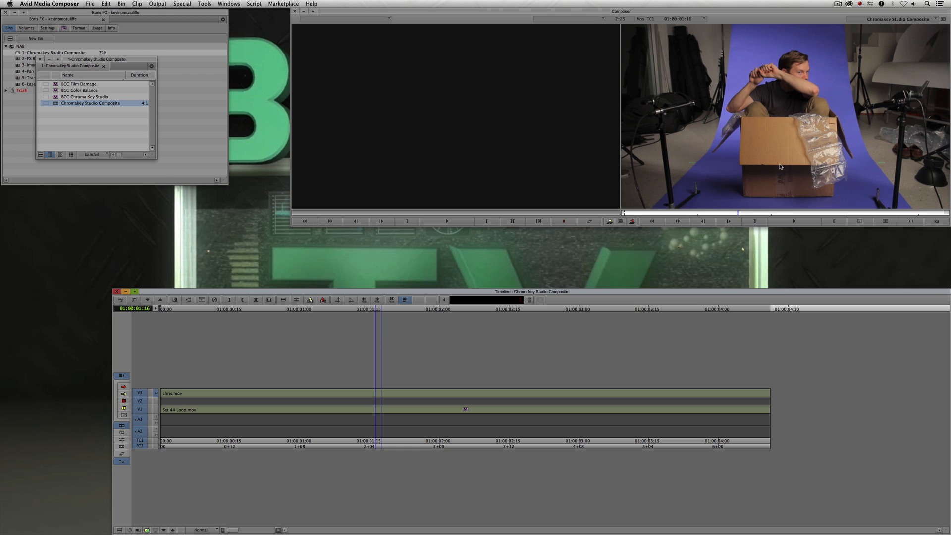
- Apply the BCC Chroma Key Studio effect from the BCC Key & Blend category to the chris.mov clip on V3
key("super+8")
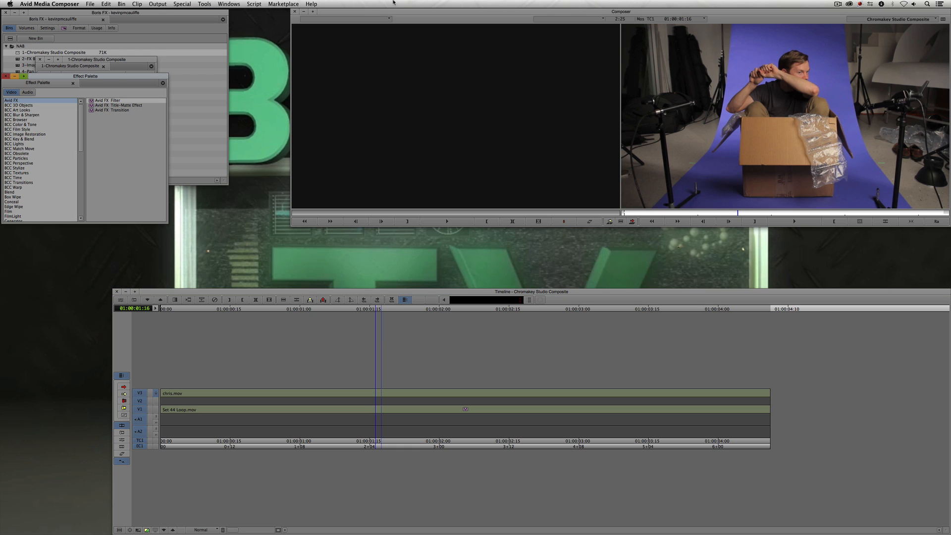
left_click_drag(78, 79, 128, 66)
left_click(81, 126)
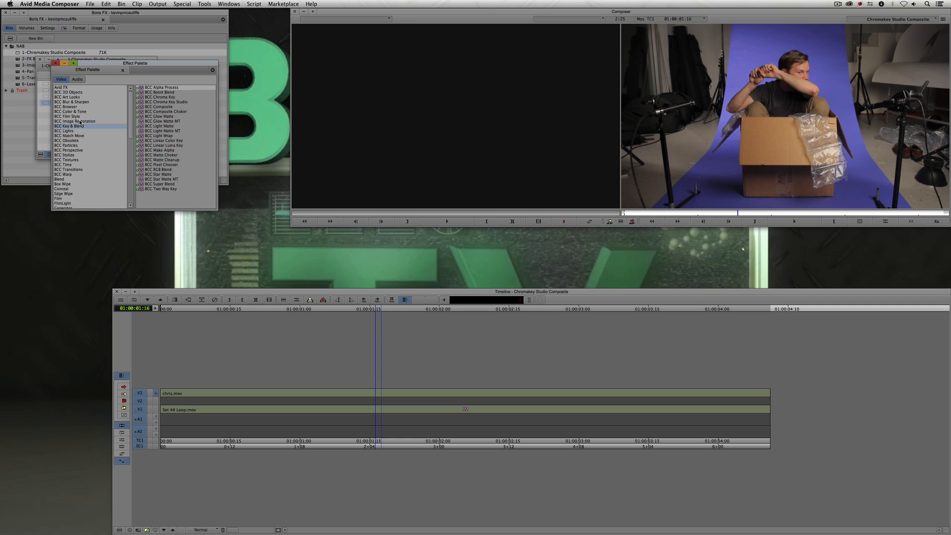
left_click(163, 97)
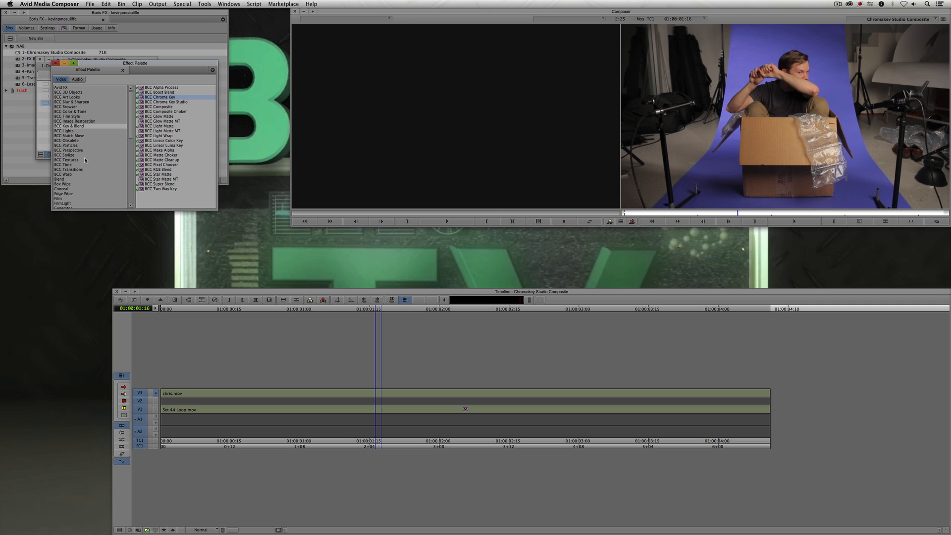
left_click(143, 102)
left_click_drag(144, 105, 418, 394)
left_click(430, 396)
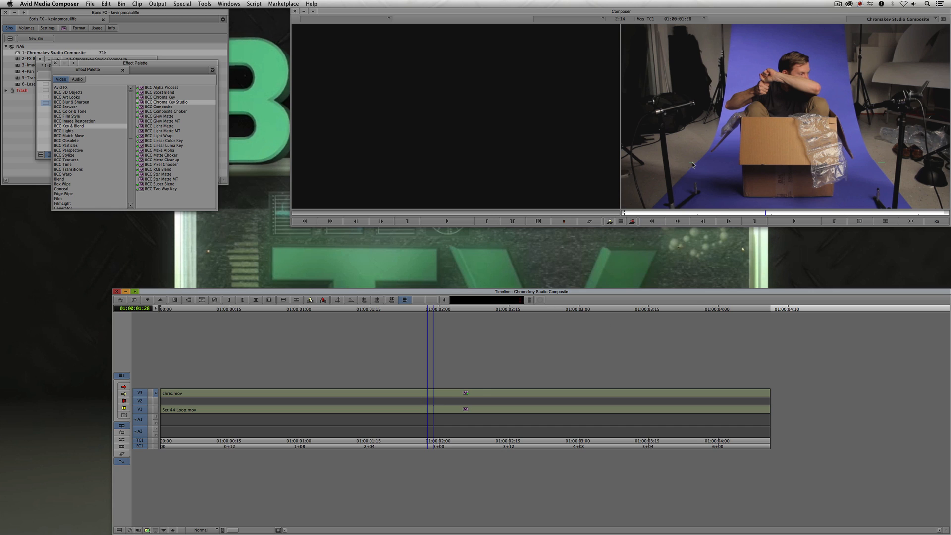
- Open the Effect Editor for the chroma key effect and expand its Geometrics section
key("shift+F10")
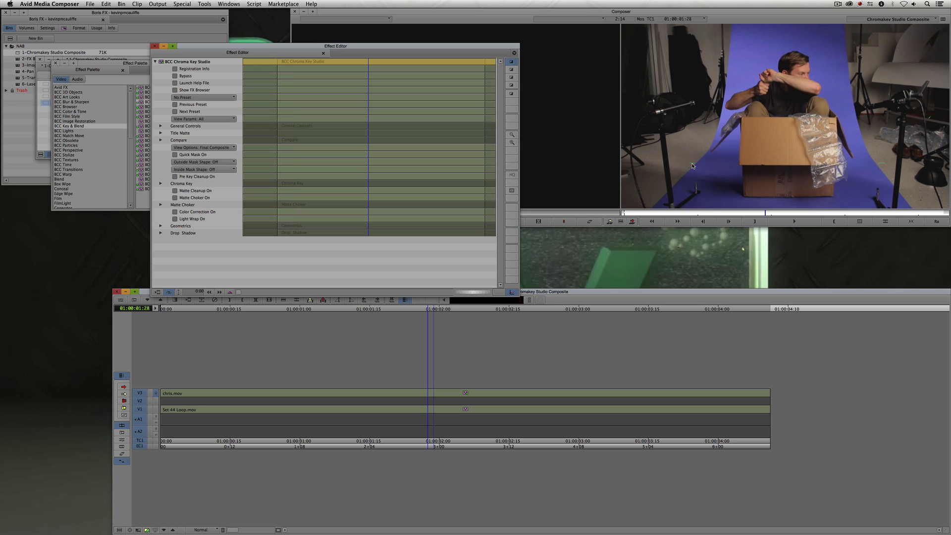
left_click(160, 227)
scroll(159, 237, "down", 3)
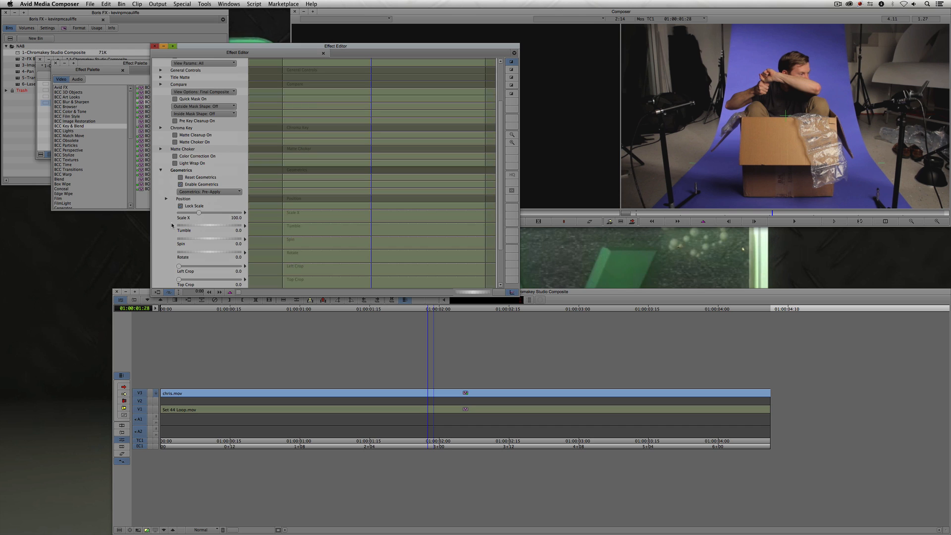
scroll(159, 230, "down", 3)
- Try cropping the foreground's Left Crop and Right Crop to 26.9, then undo both crops
left_click_drag(179, 217, 196, 218)
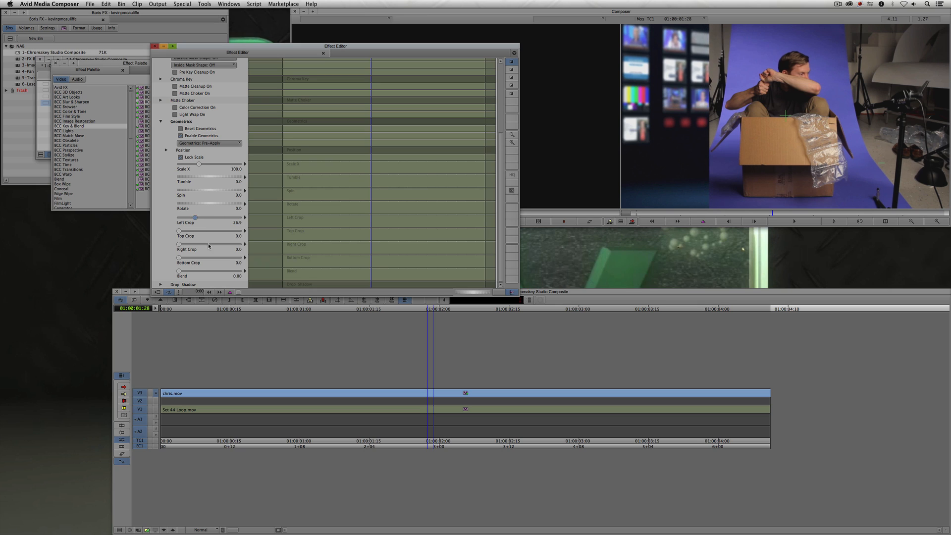
left_click_drag(179, 245, 195, 243)
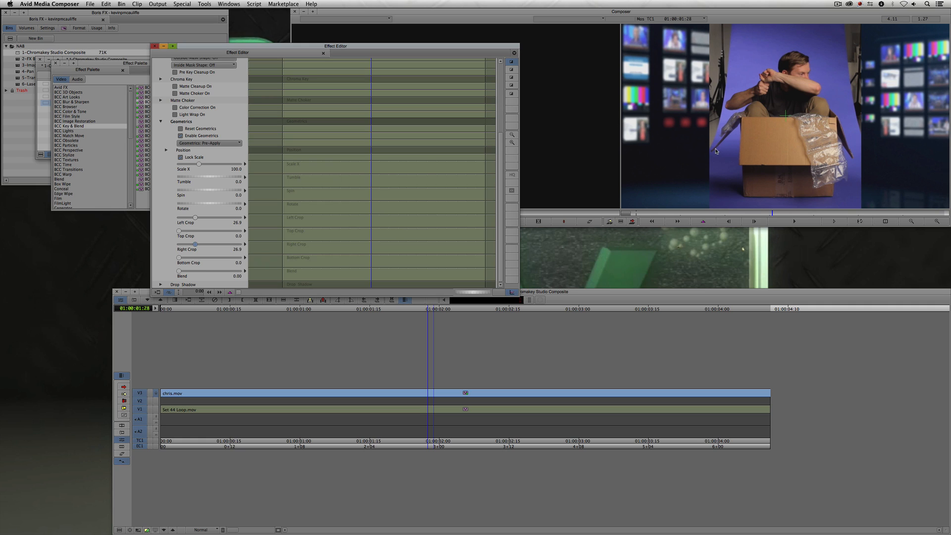
key("super+z")
key("super+z")
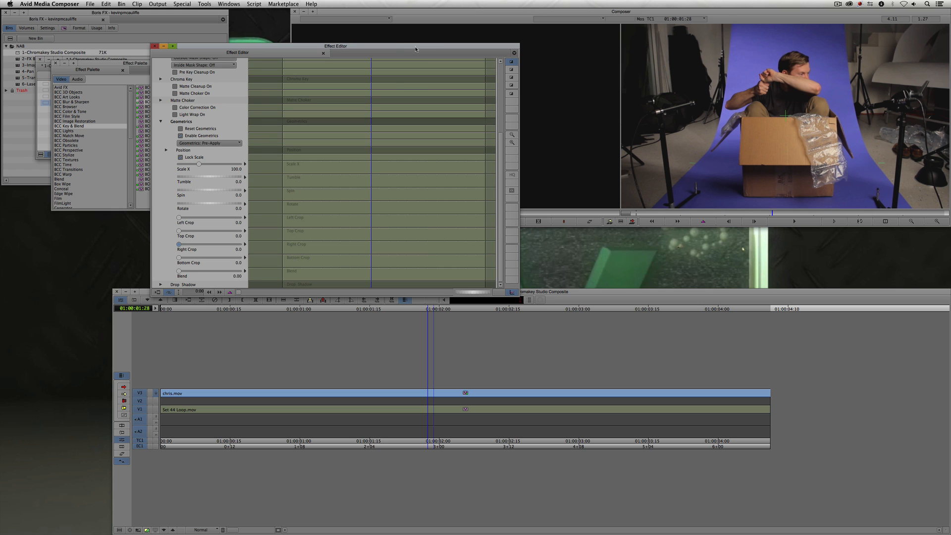
- Rearrange the Effect Editor, bin and Composer windows so the Composer monitor is larger
left_click_drag(416, 49, 274, 28)
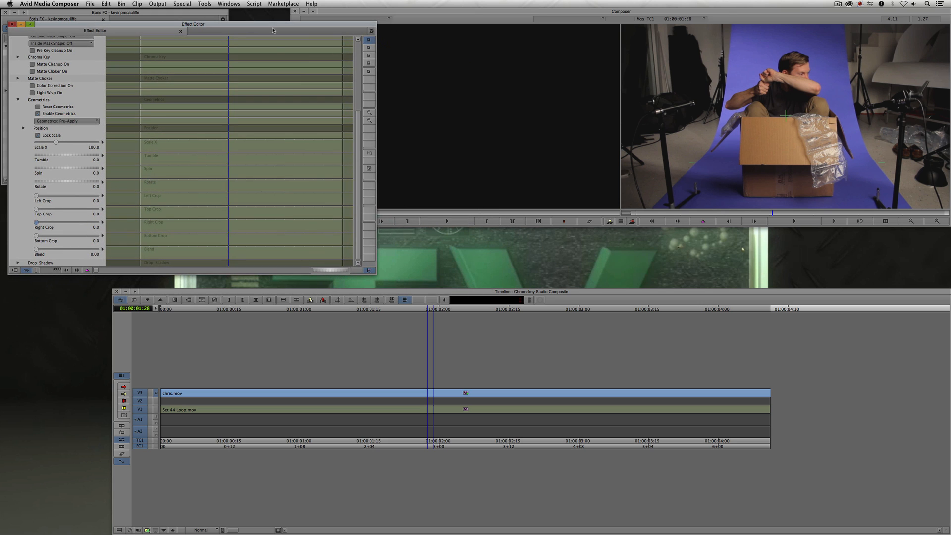
left_click(688, 179)
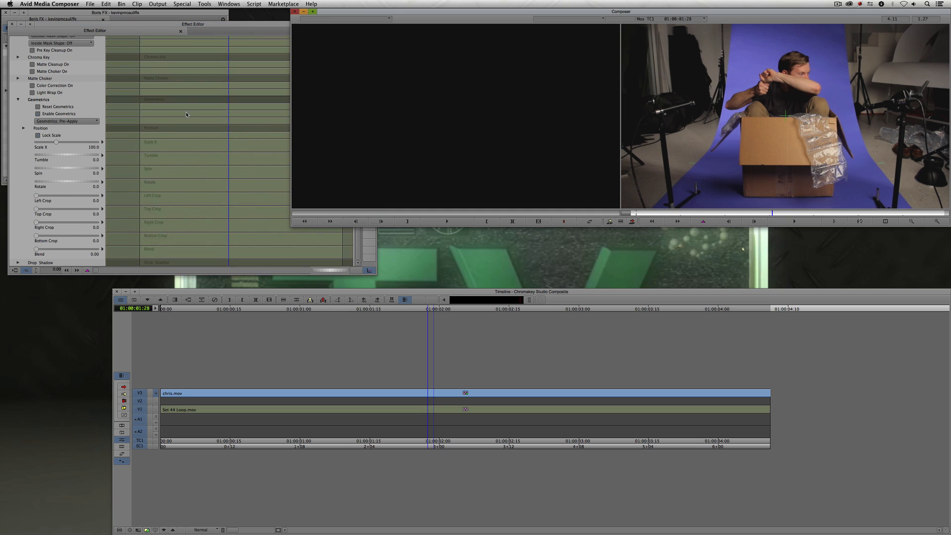
left_click_drag(185, 31, 220, 318)
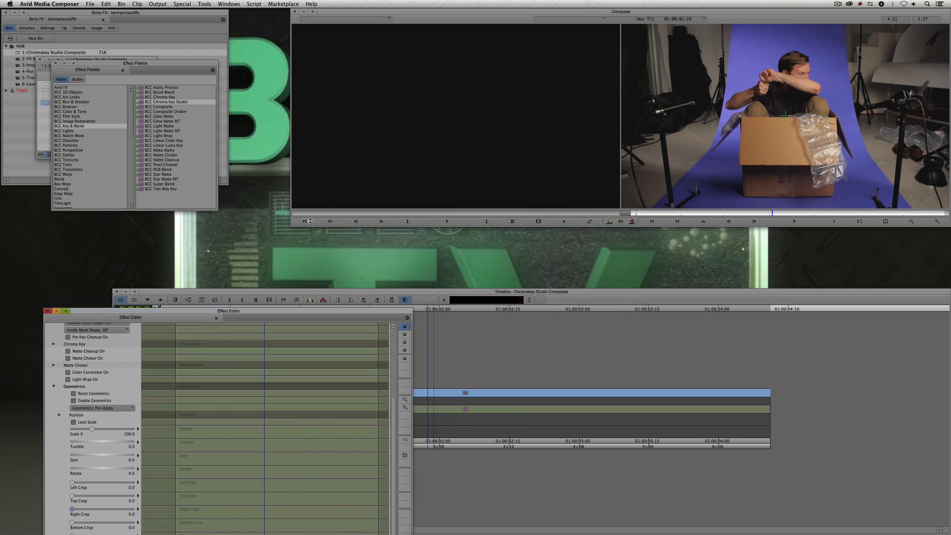
left_click(55, 64)
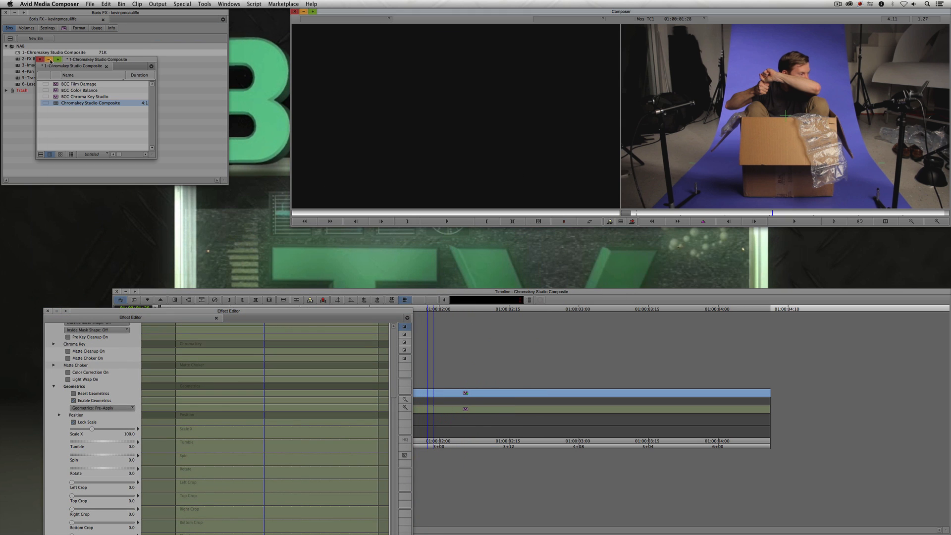
left_click_drag(75, 59, 15, 205)
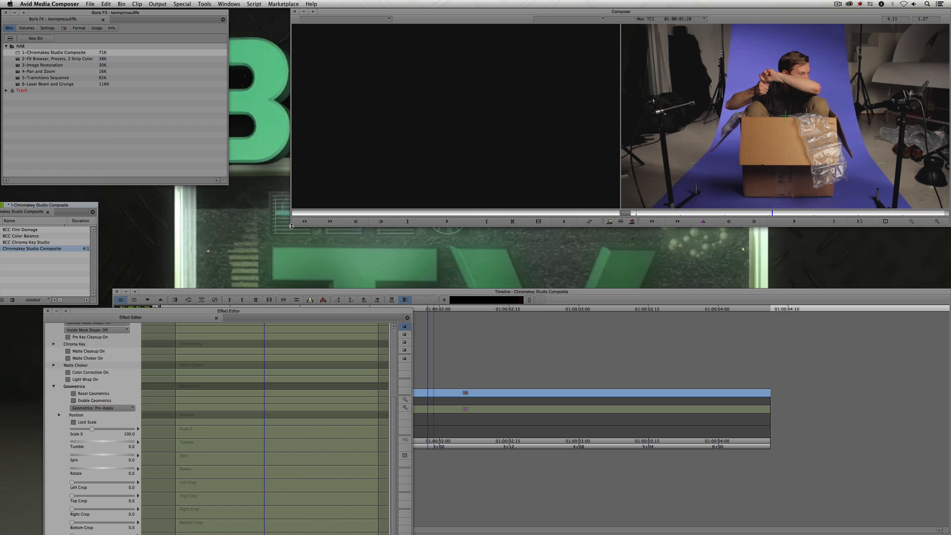
left_click_drag(292, 225, 146, 294)
left_click(205, 144)
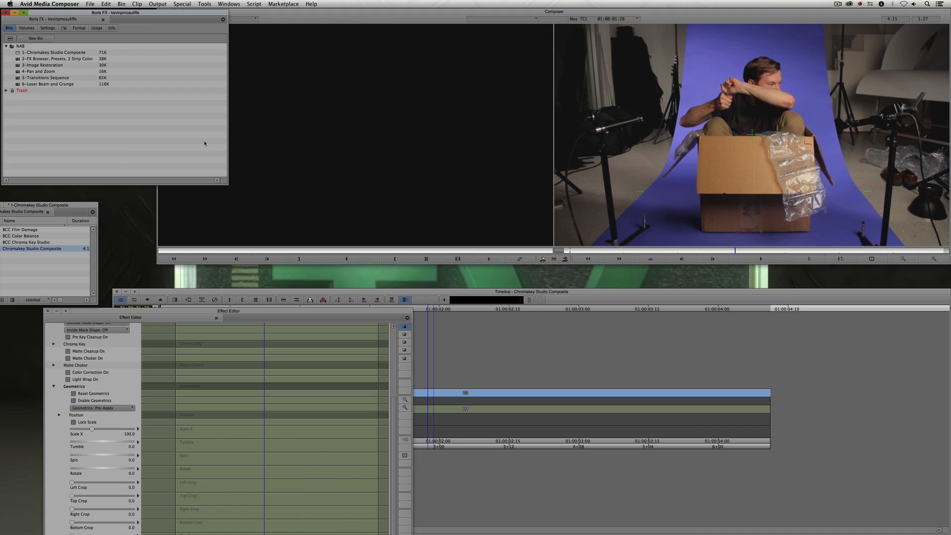
left_click_drag(225, 181, 154, 197)
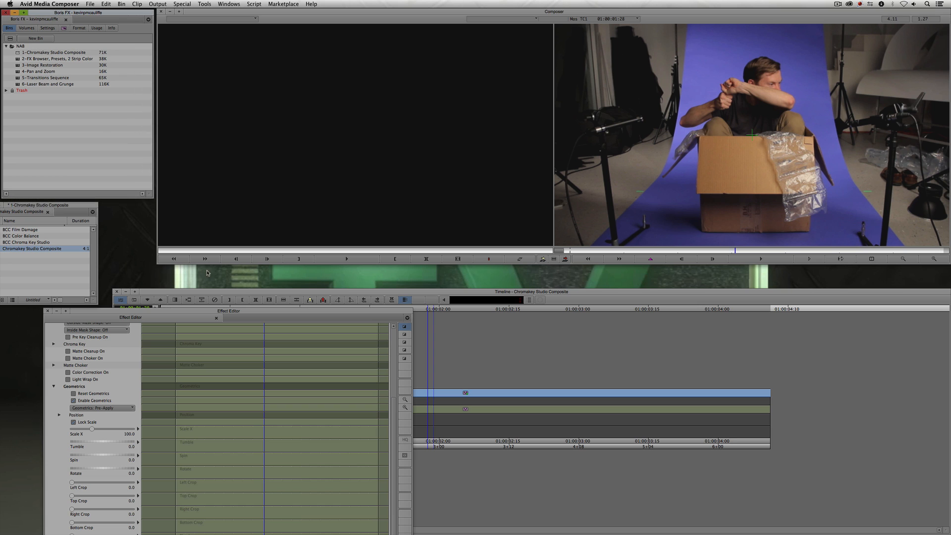
left_click_drag(212, 311, 210, 44)
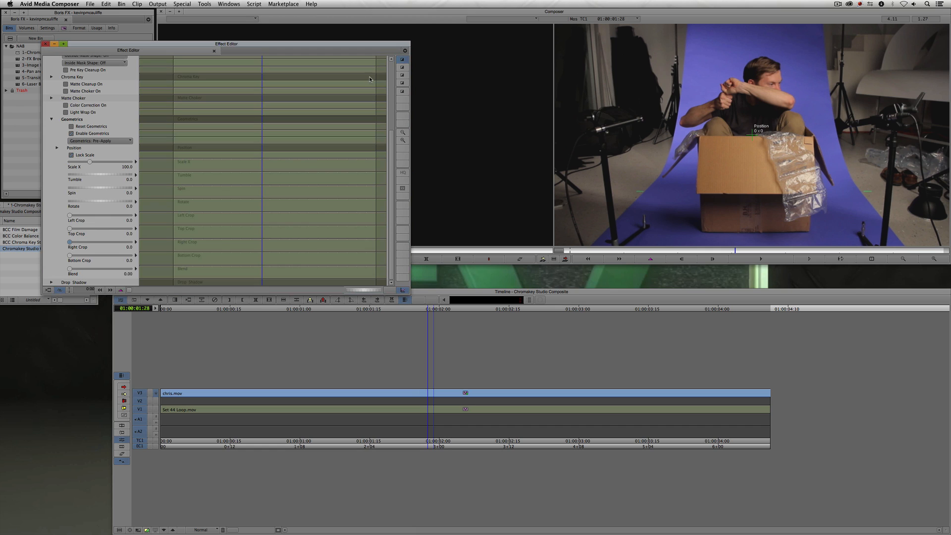
- Set the Outside Mask Shape to Rectangle and expand its Outside Crop Top-Left controls
left_click(393, 68)
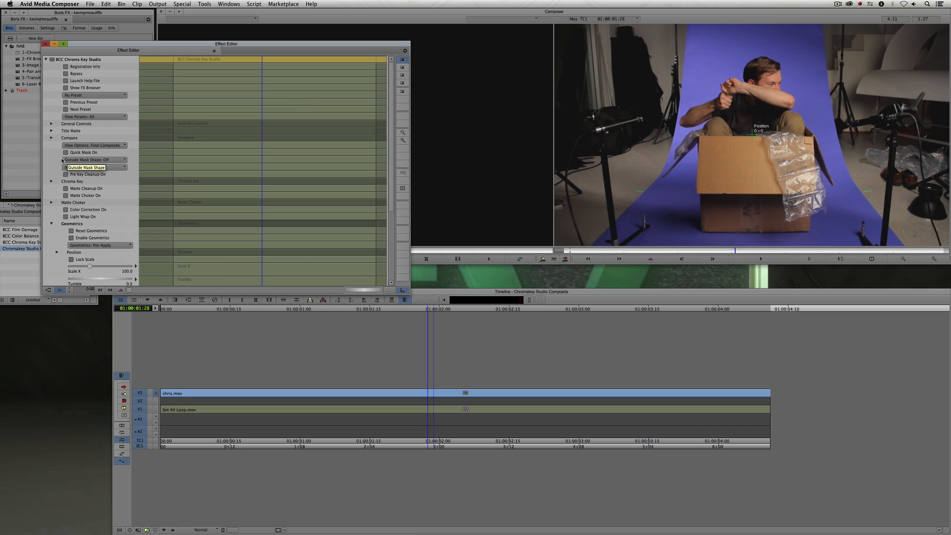
left_click(98, 160)
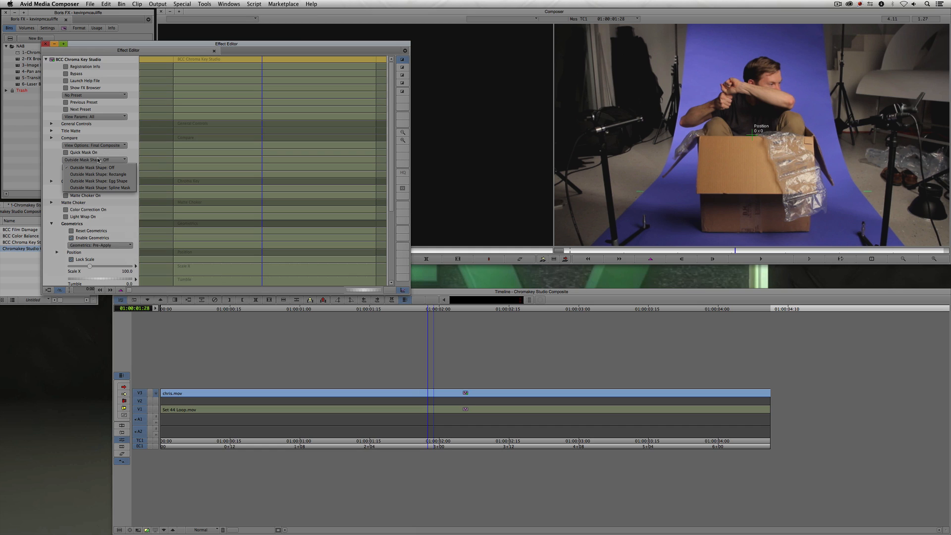
left_click(98, 174)
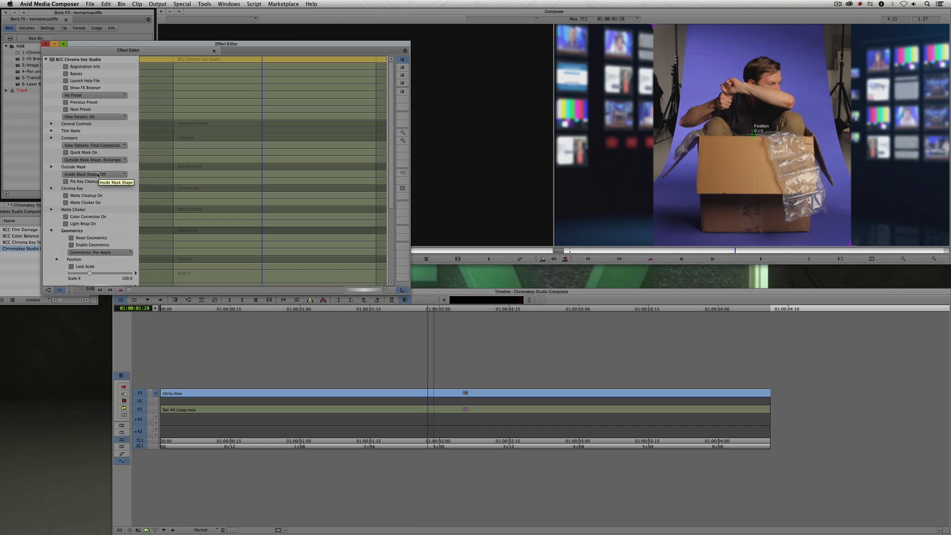
left_click(51, 167)
left_click(57, 181)
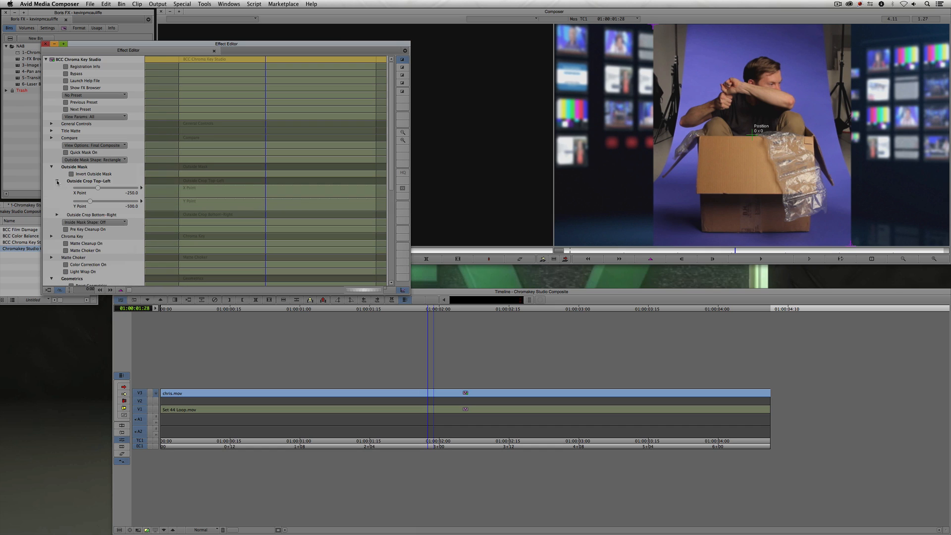
left_click_drag(100, 188, 99, 188)
key("super+z")
- Switch the Outside Mask Shape to Egg Shape and widen the egg mask to about 22 Outside Width
left_click(107, 160)
left_click(109, 181)
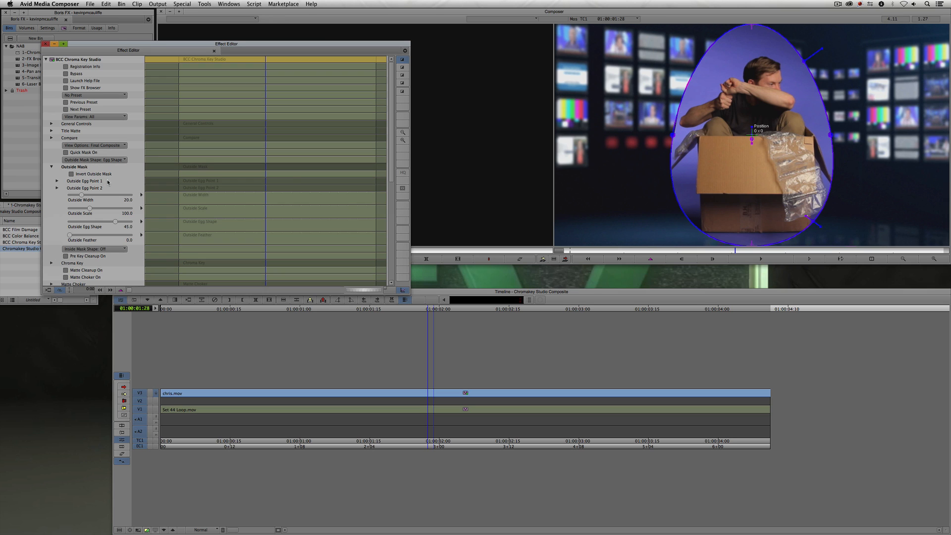
left_click(638, 138)
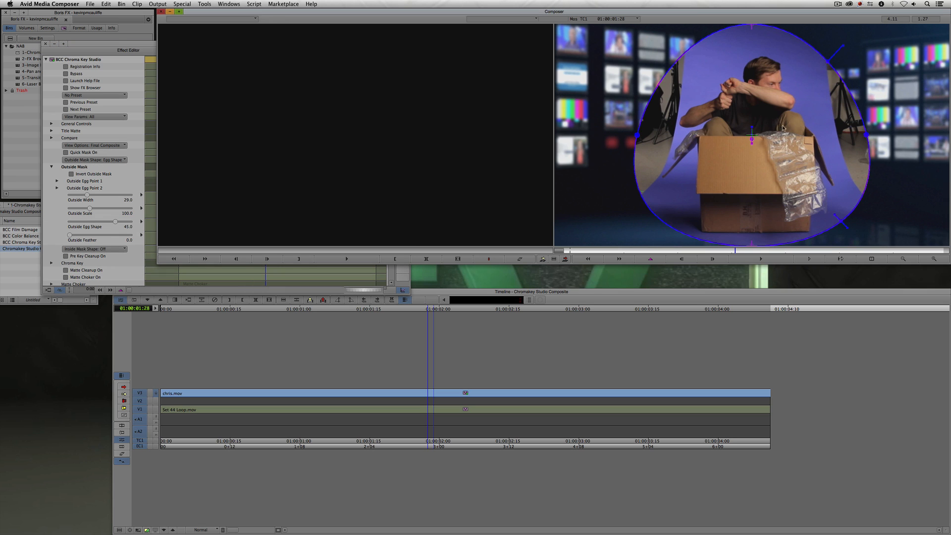
left_click_drag(638, 137, 665, 145)
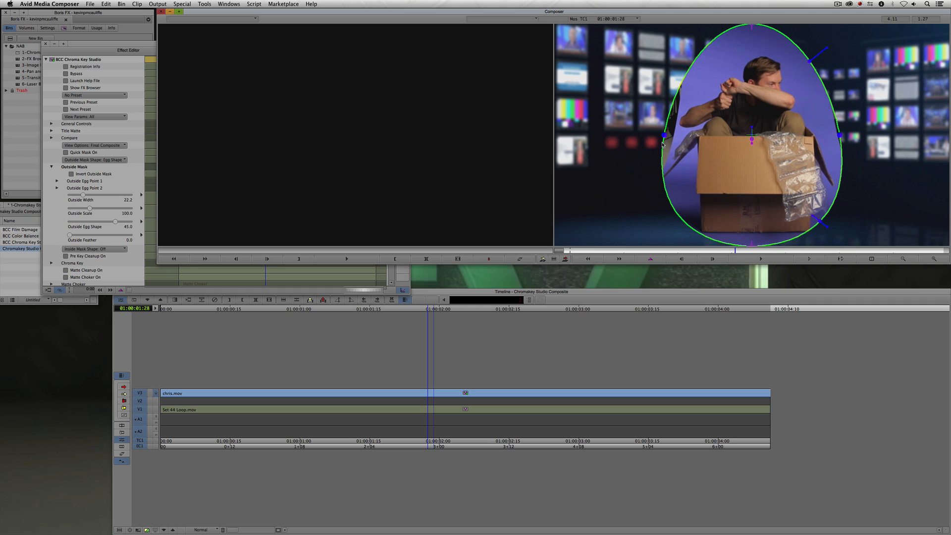
- Set the Outside Mask Shape to Spline Mask
left_click(86, 159)
left_click(88, 159)
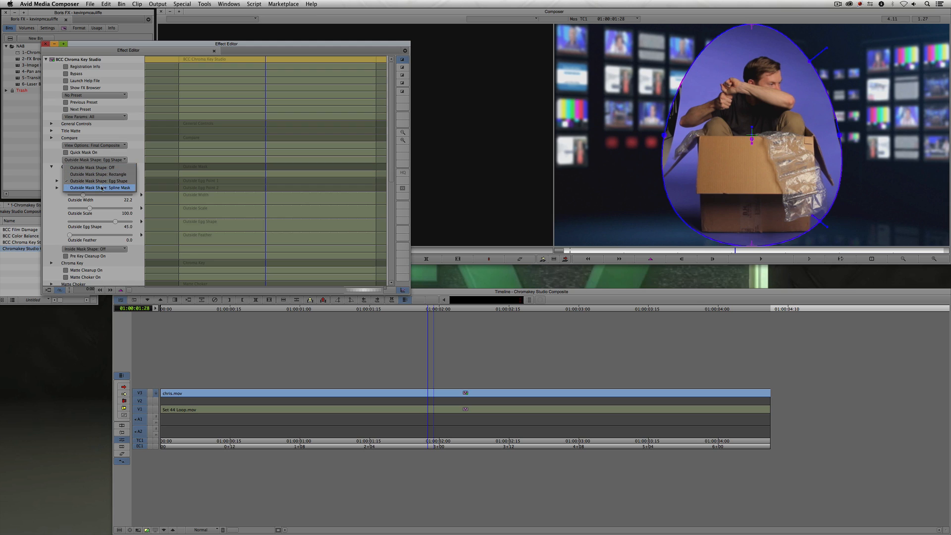
left_click(101, 188)
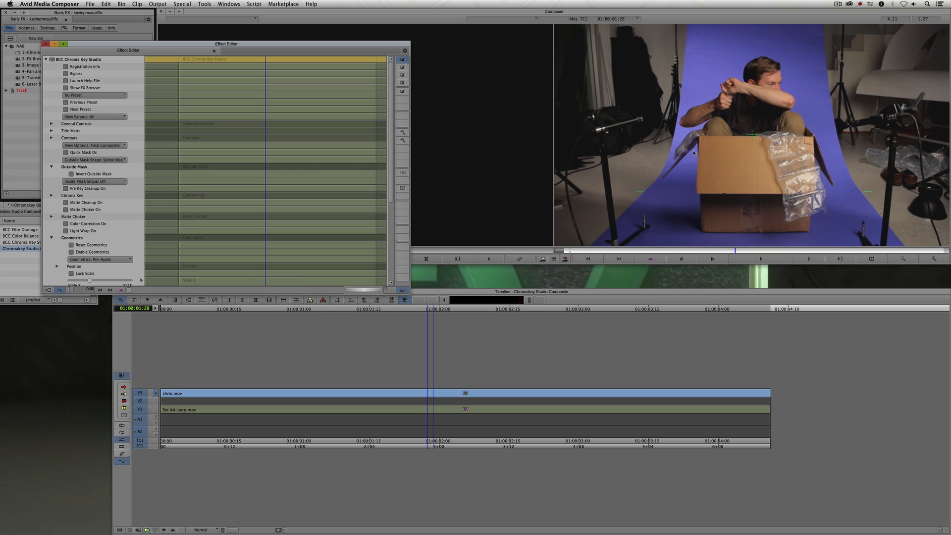
left_click(662, 190)
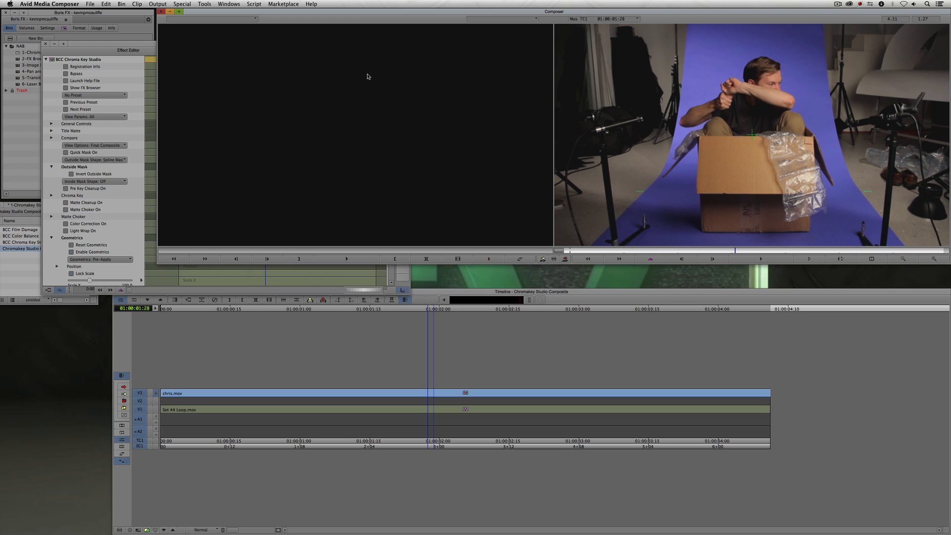
left_click_drag(143, 46, 122, 22)
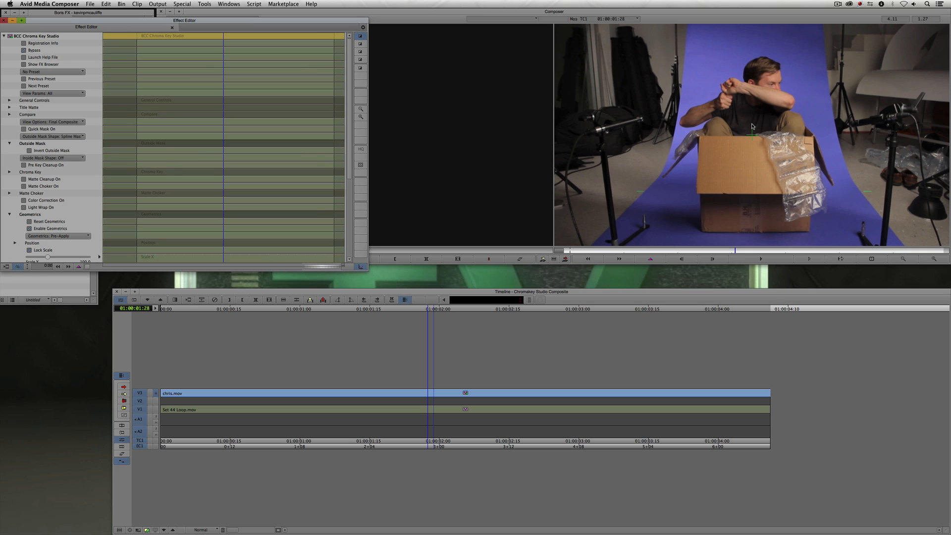
- Enable the Custom Spline UI and place spline points along the left and top edges around the performer
left_click(360, 45)
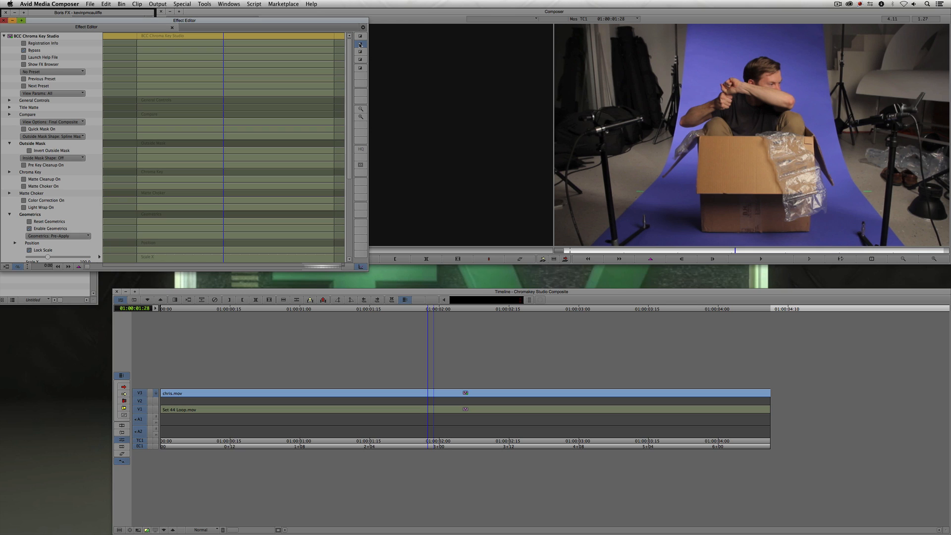
left_click(622, 220)
left_click_drag(658, 182, 664, 171)
left_click_drag(676, 128, 679, 114)
left_click_drag(686, 53, 688, 46)
left_click(776, 45)
left_click(811, 58)
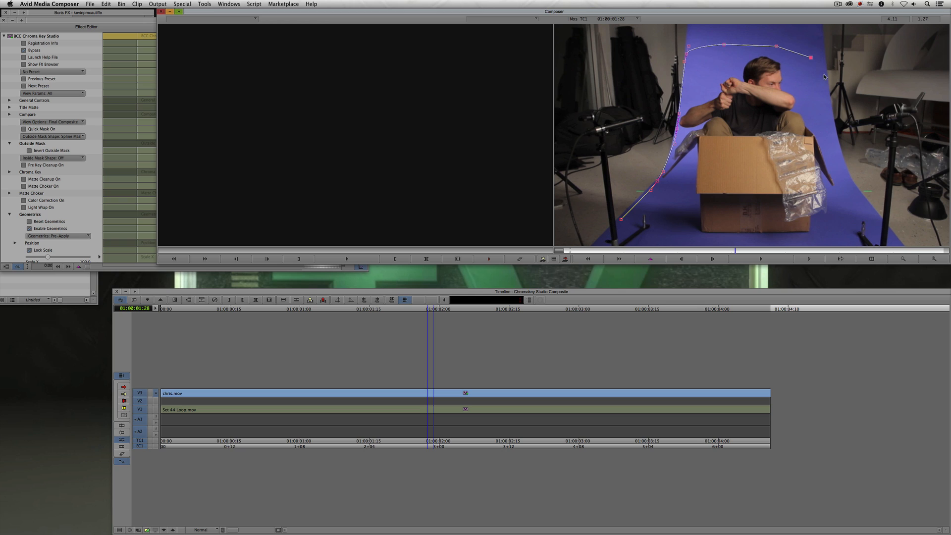
- Continue the spline down the right side and along the bottom of the box, closing it at the starting point
left_click_drag(824, 76, 826, 85)
left_click_drag(833, 133, 836, 142)
left_click(850, 219)
left_click(830, 239)
left_click(780, 242)
left_click(699, 240)
left_click(672, 221)
left_click(649, 205)
left_click(622, 219)
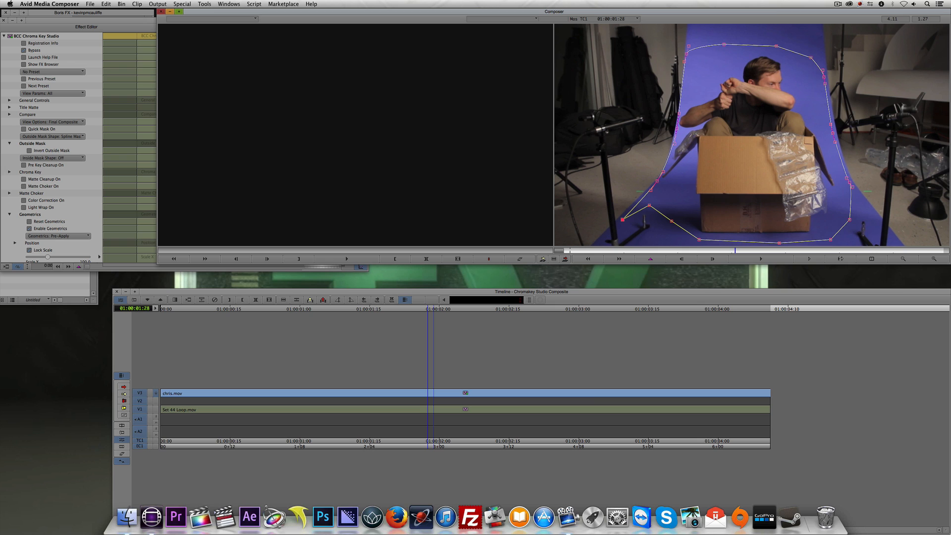
- Leave the effect editor and scrub through the sequence to preview the spline-masked composite over the studio background
left_click_drag(108, 21, 164, 23)
left_click(80, 52)
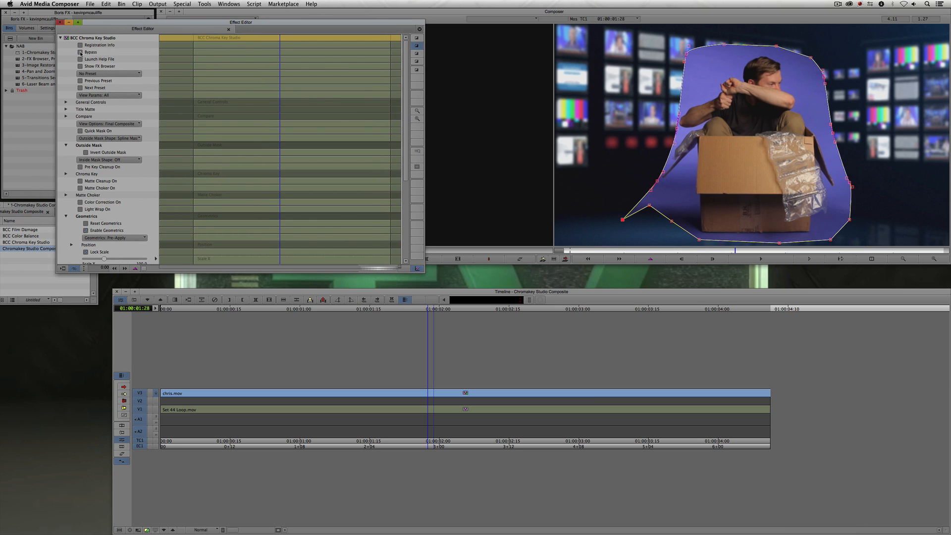
left_click(477, 204)
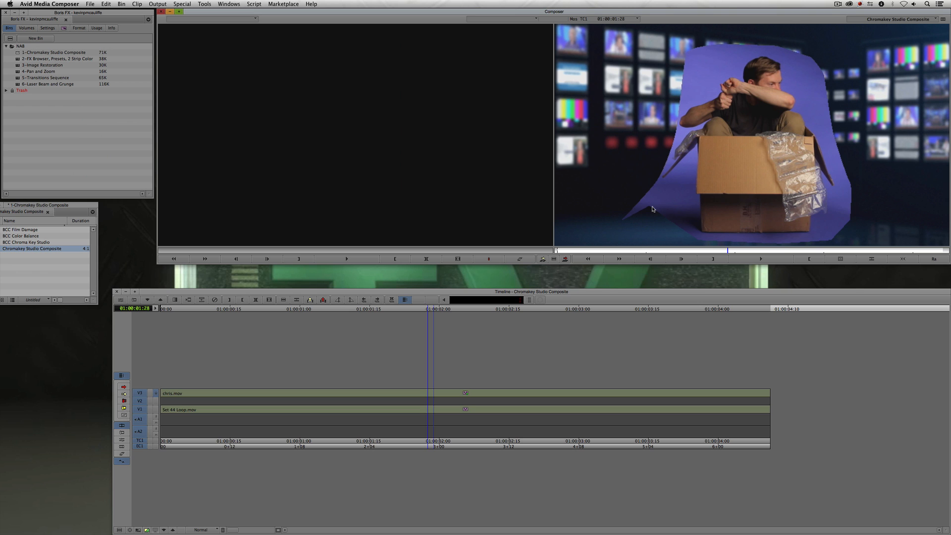
left_click_drag(367, 400, 744, 387)
left_click_drag(680, 402, 449, 397)
- Reopen the effect in Effect Mode, expand Chroma Key, and sample the key colour from the blue backdrop
key("shift+F10")
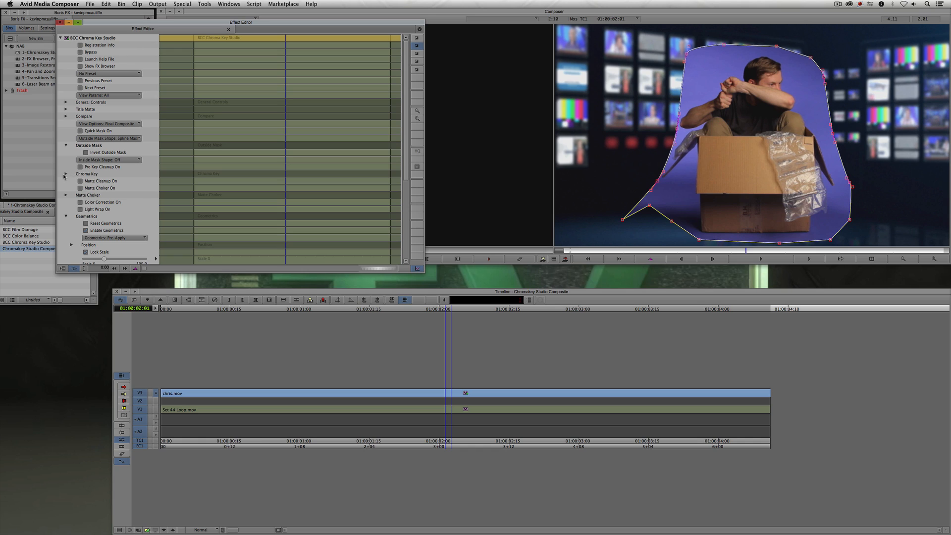
left_click(66, 217)
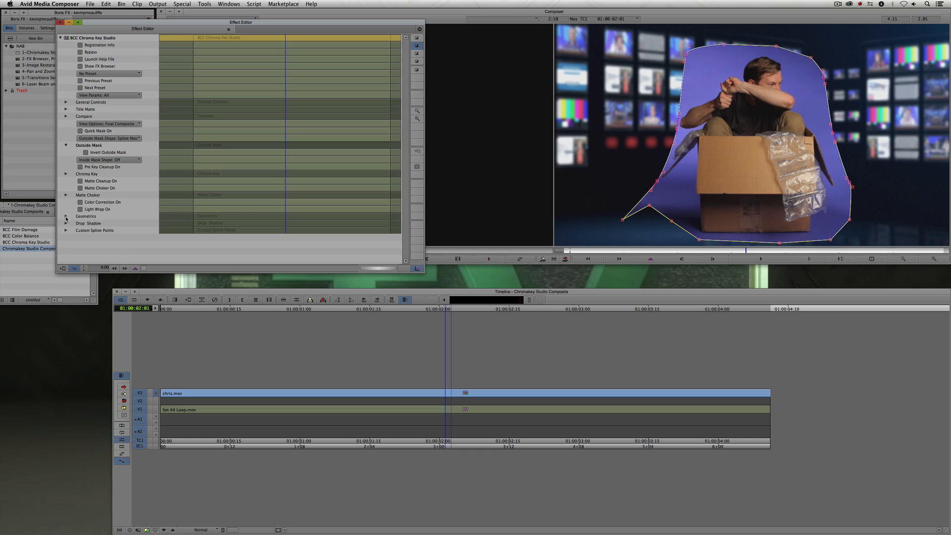
left_click(66, 174)
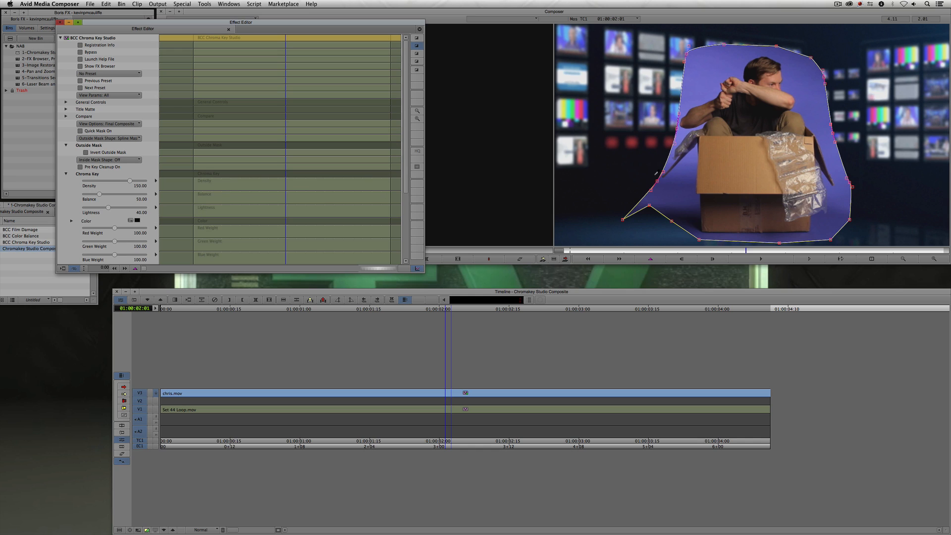
left_click(688, 178)
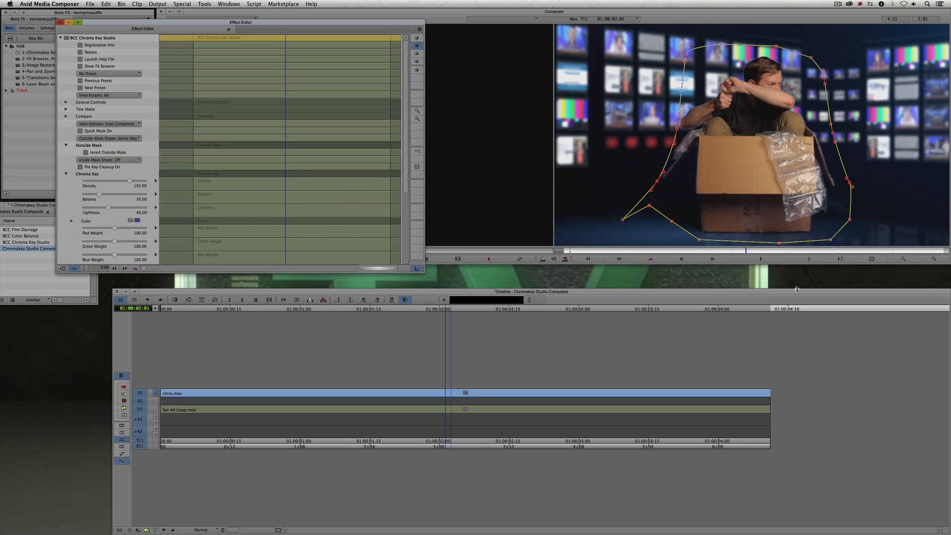
left_click(903, 259)
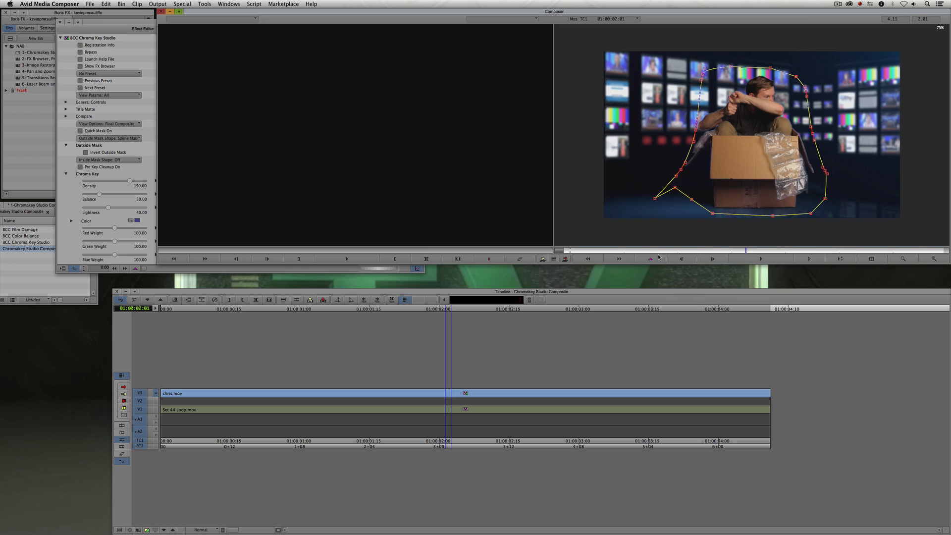
left_click(650, 258)
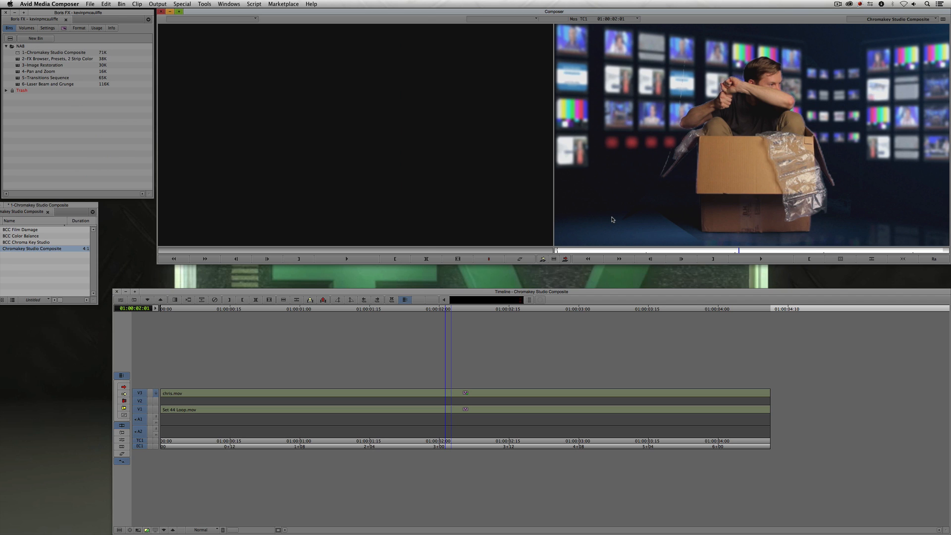
key("shift+F10")
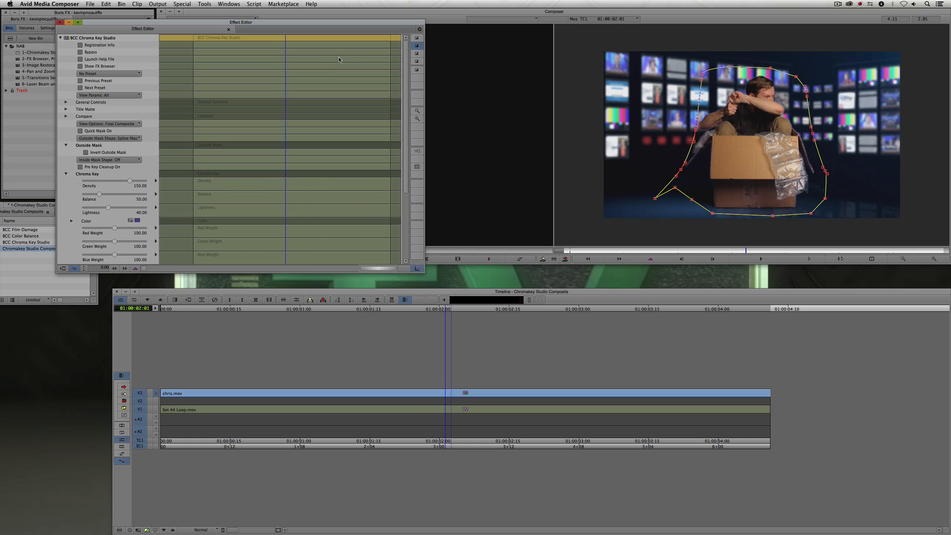
left_click(417, 39)
left_click(416, 39)
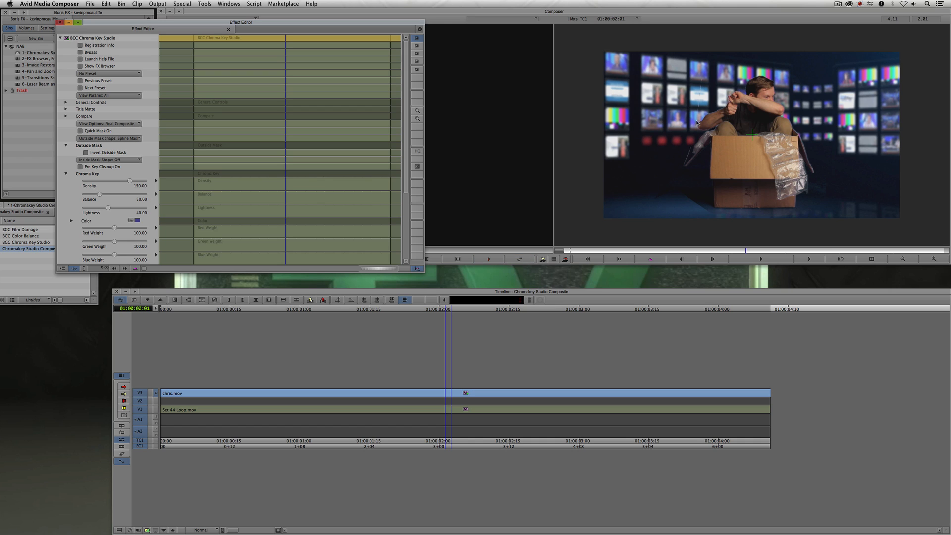
left_click(147, 530)
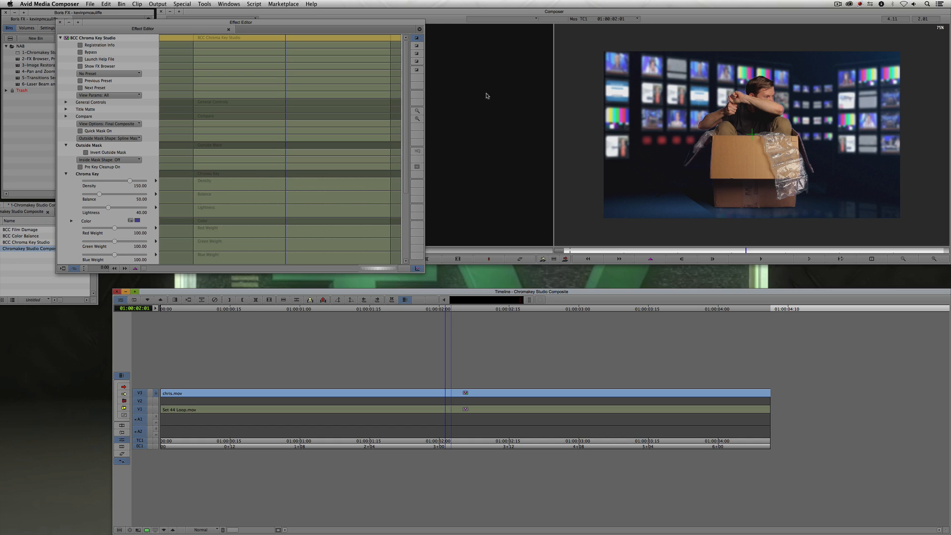
- Show the spline overlay, nudge a spline point on the performer's left side slightly, and hide the overlay again
left_click(418, 46)
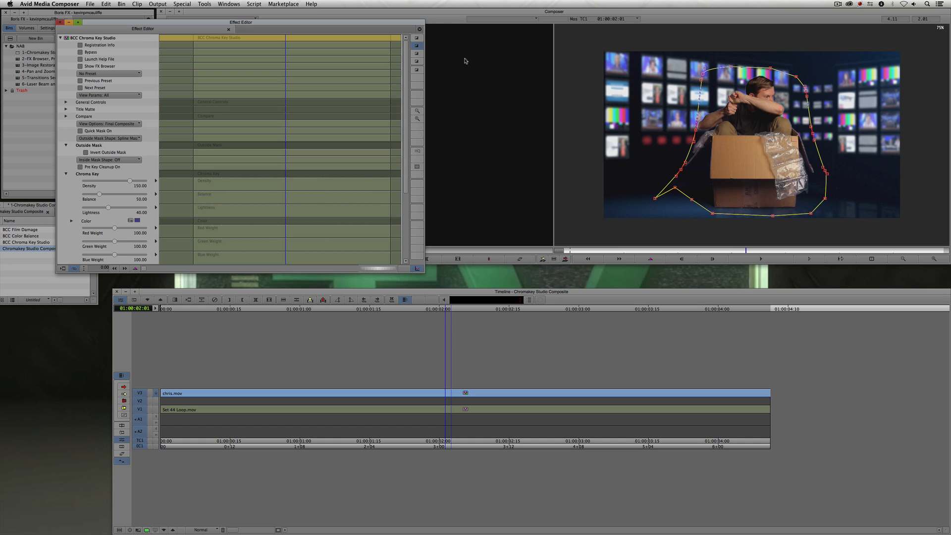
left_click(697, 131)
left_click_drag(681, 170, 683, 167)
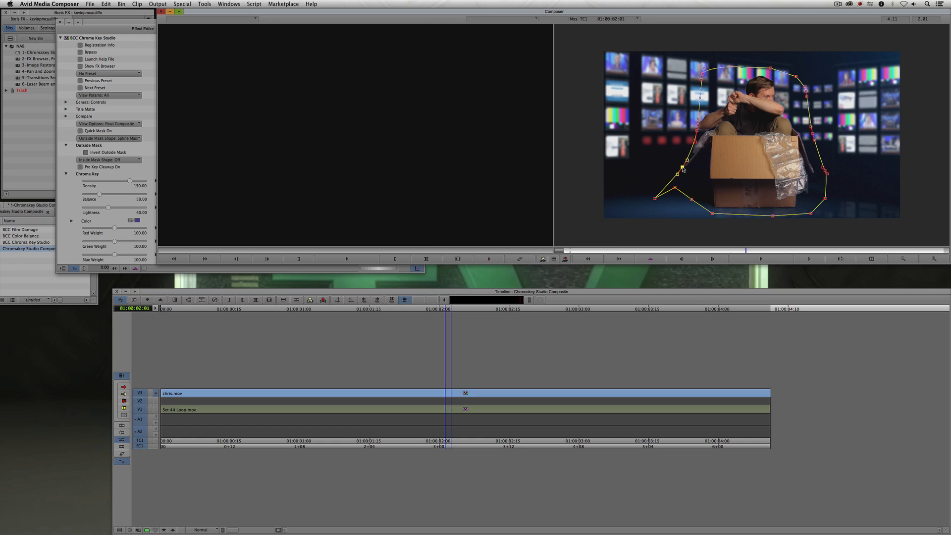
left_click(113, 23)
left_click(416, 38)
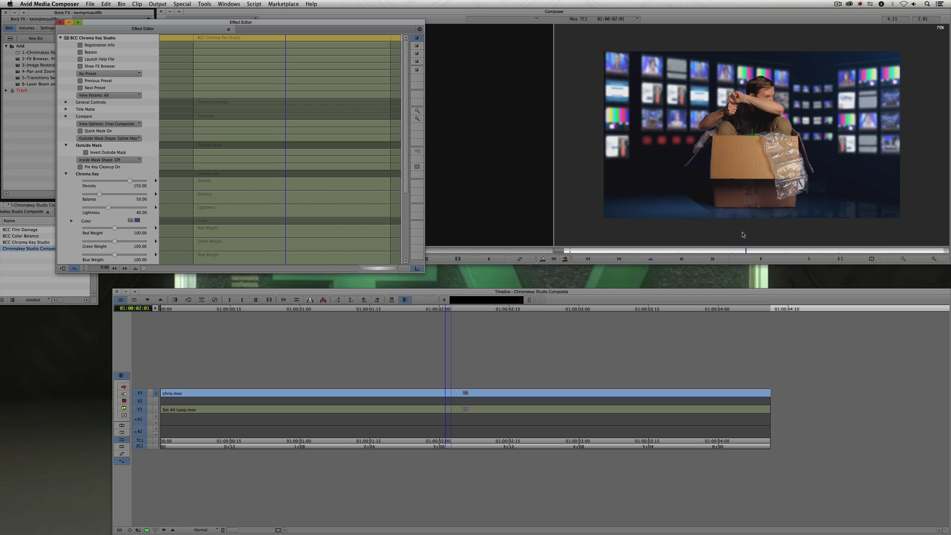
- Zoom into the composite and pan around to inspect the key edges, then reset the view
left_click(934, 258)
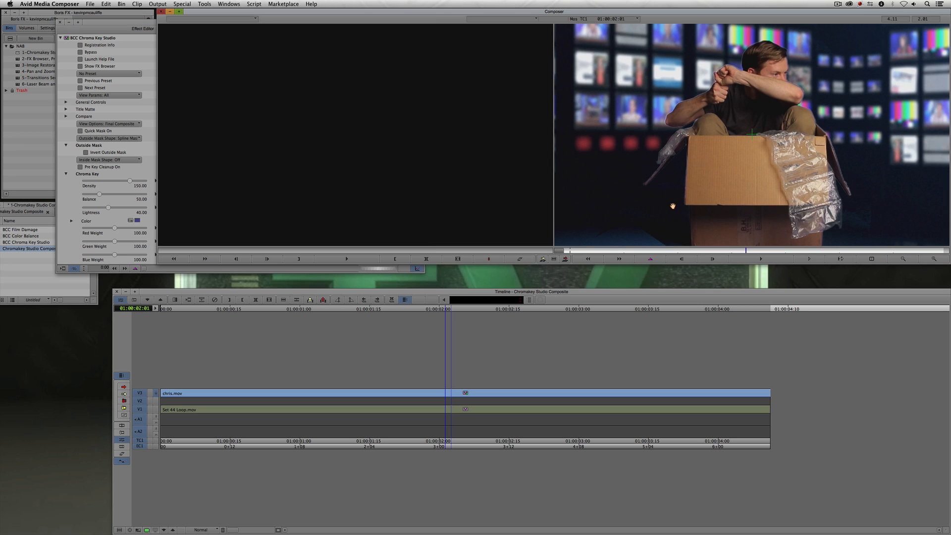
left_click_drag(673, 206, 698, 111)
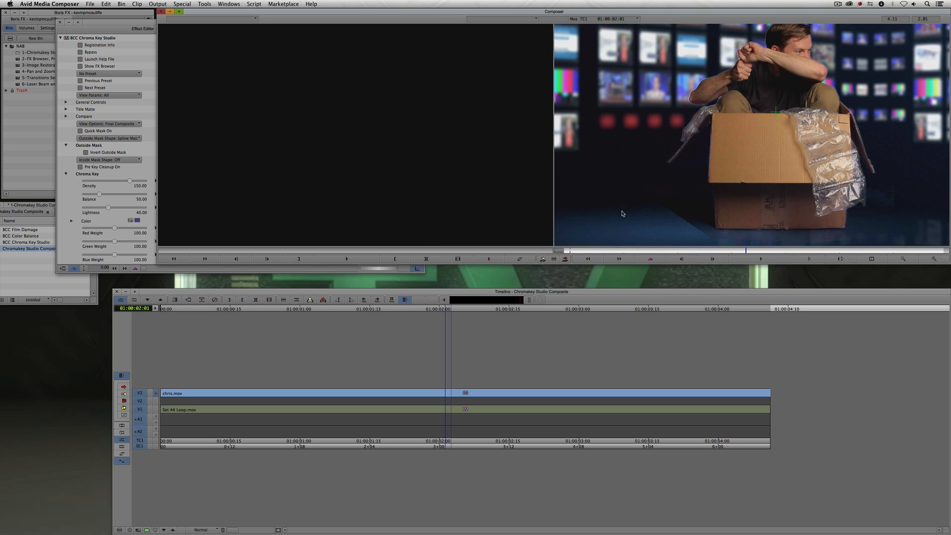
left_click_drag(892, 216, 850, 180)
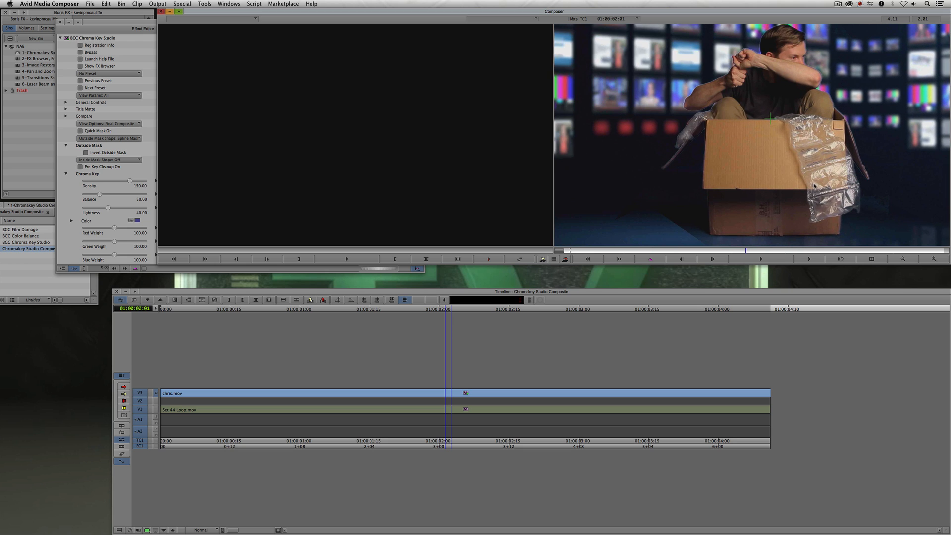
left_click(914, 262)
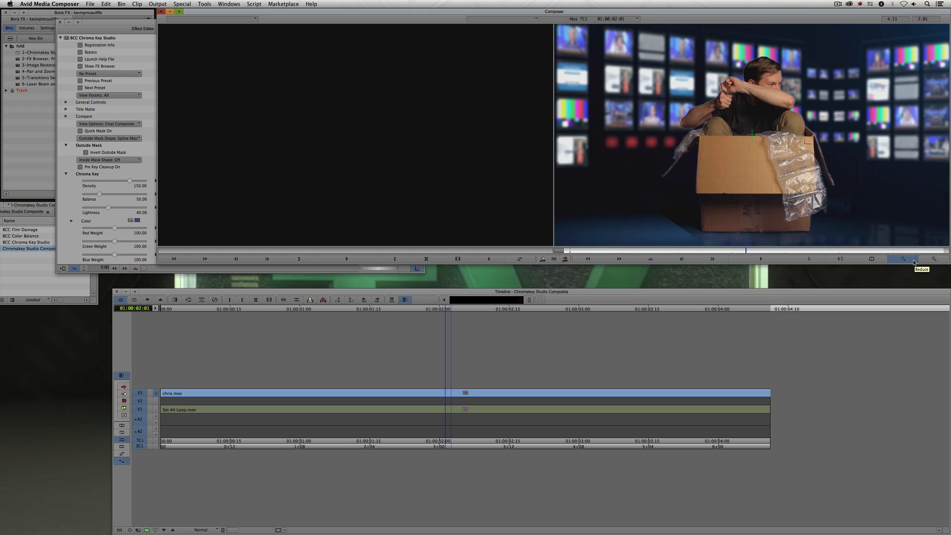
left_click(131, 27)
left_click_drag(162, 24, 128, 19)
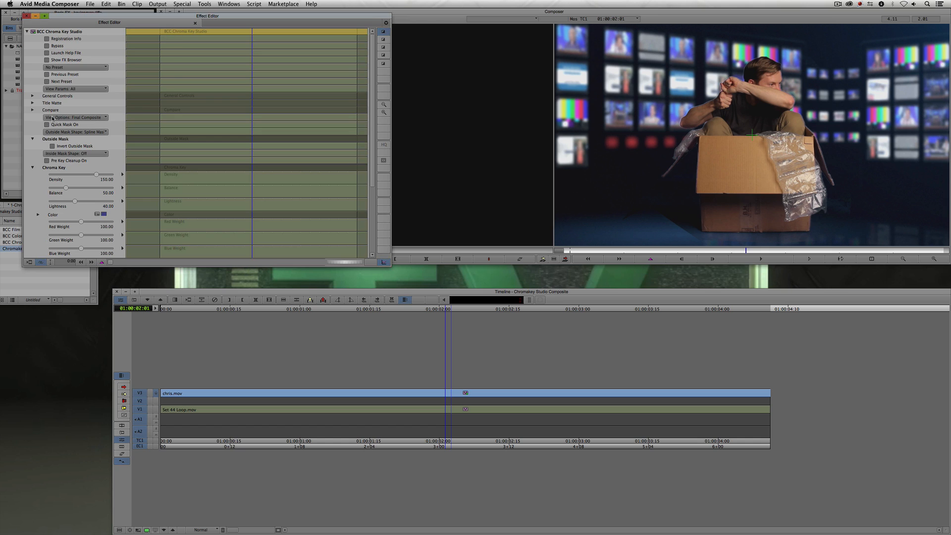
- Switch the view to Chroma Key Matte, raise Lightness to 49.38, and return to Final Composite view
left_click(85, 118)
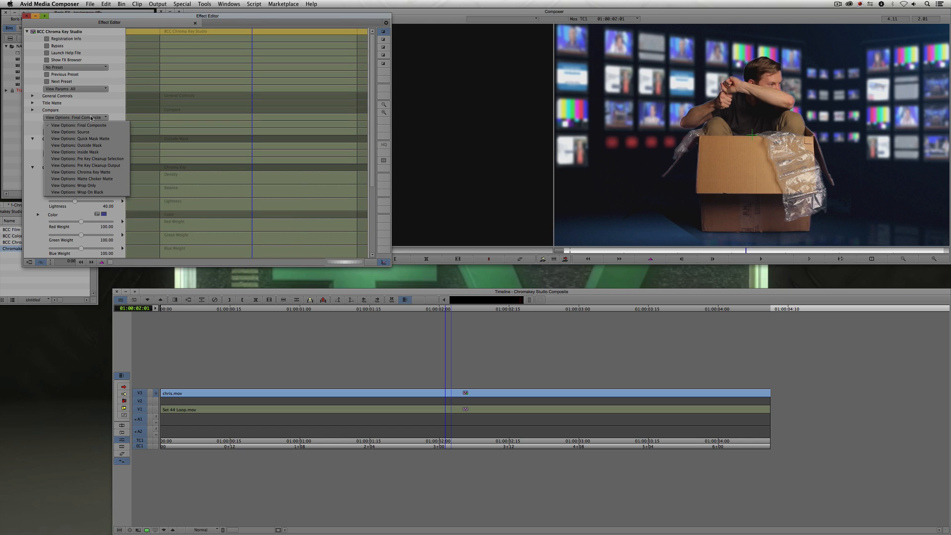
left_click(98, 172)
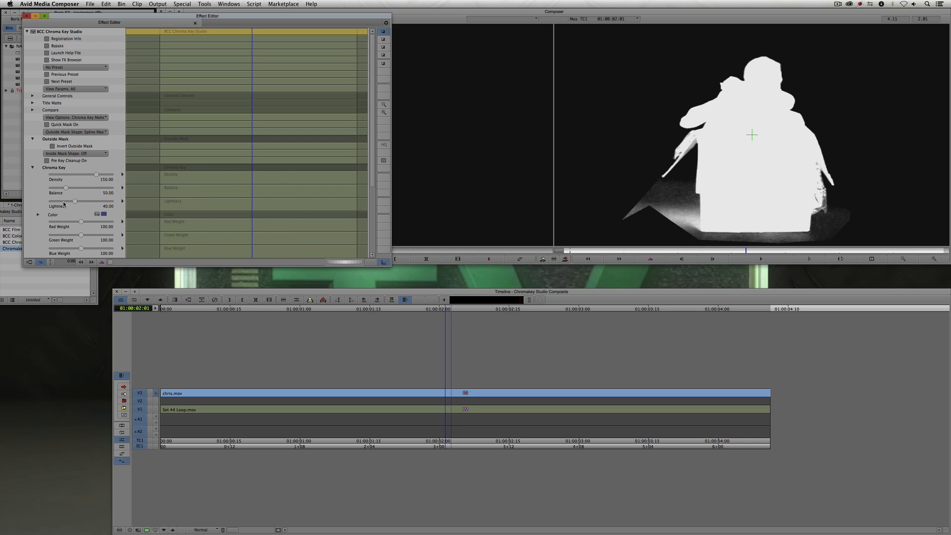
left_click_drag(76, 203, 79, 201)
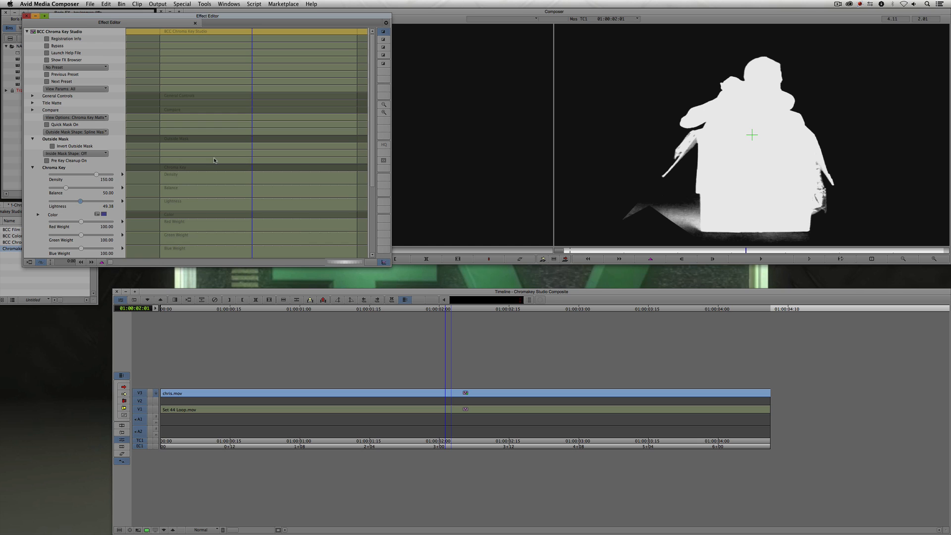
scroll(376, 134, "down", 3)
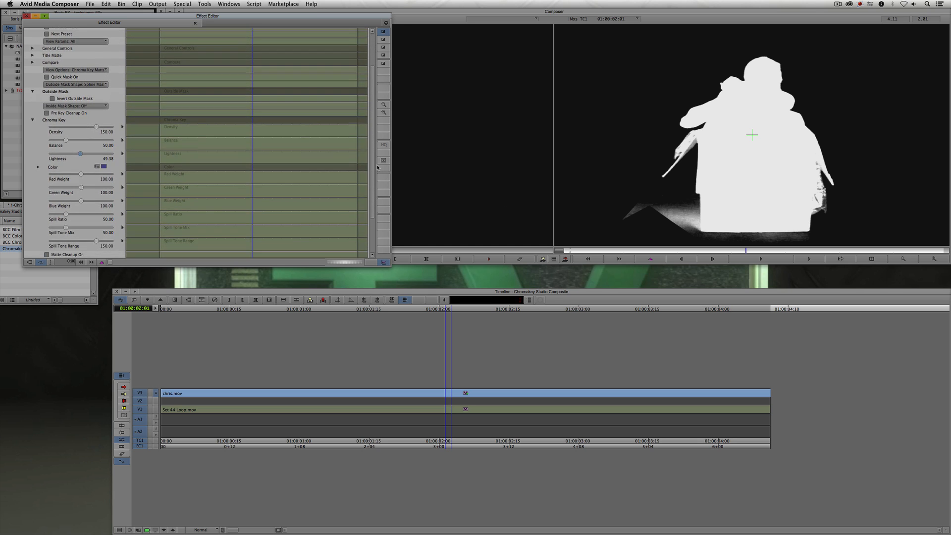
scroll(378, 130, "up", 3)
left_click(52, 119)
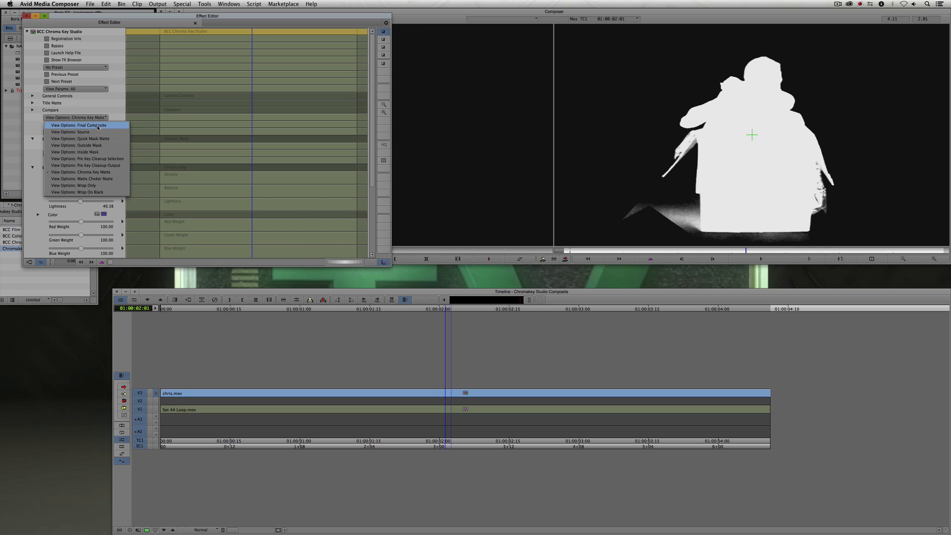
left_click(78, 125)
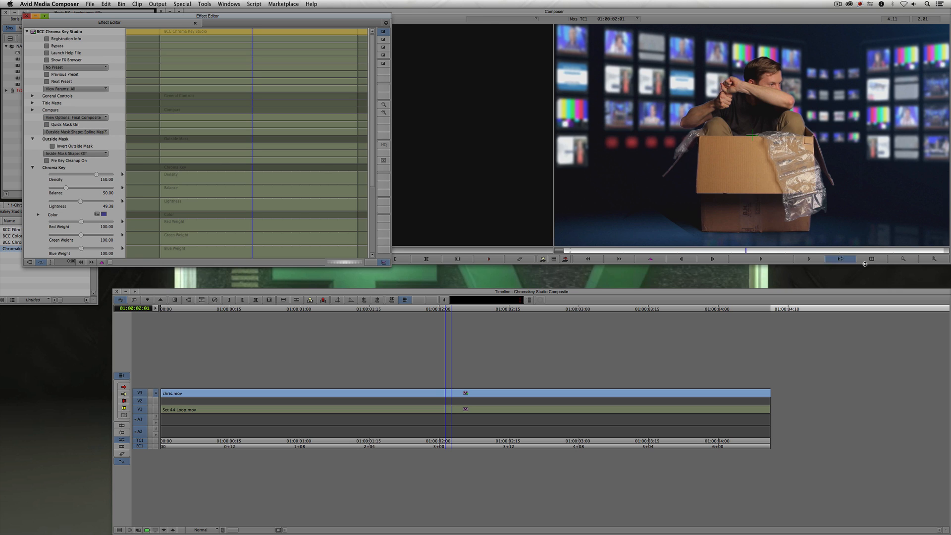
- Zoom in closely on the performer's arm to examine the edge fringing
left_click(934, 259)
left_click(933, 260)
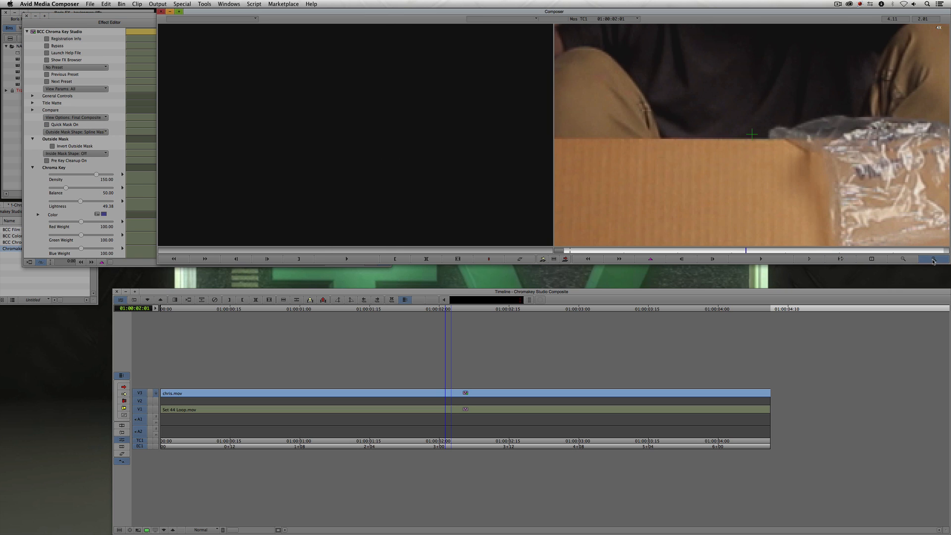
left_click_drag(620, 155, 754, 185)
left_click_drag(686, 151, 718, 166)
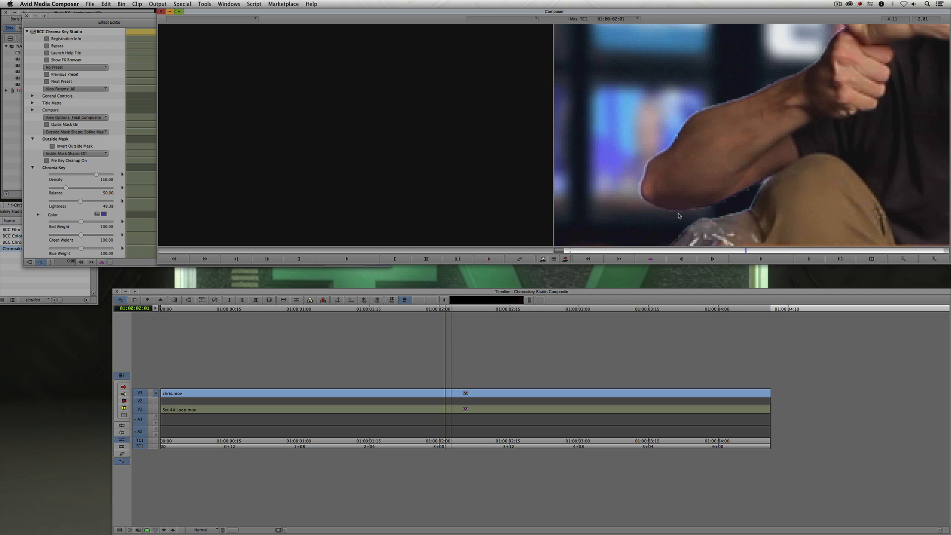
- Expand Matte Choker and set Blur to 1.23, Choke to 127.00 and Gray Soften to 100.00
left_click_drag(126, 17, 110, 17)
scroll(350, 111, "down", 10)
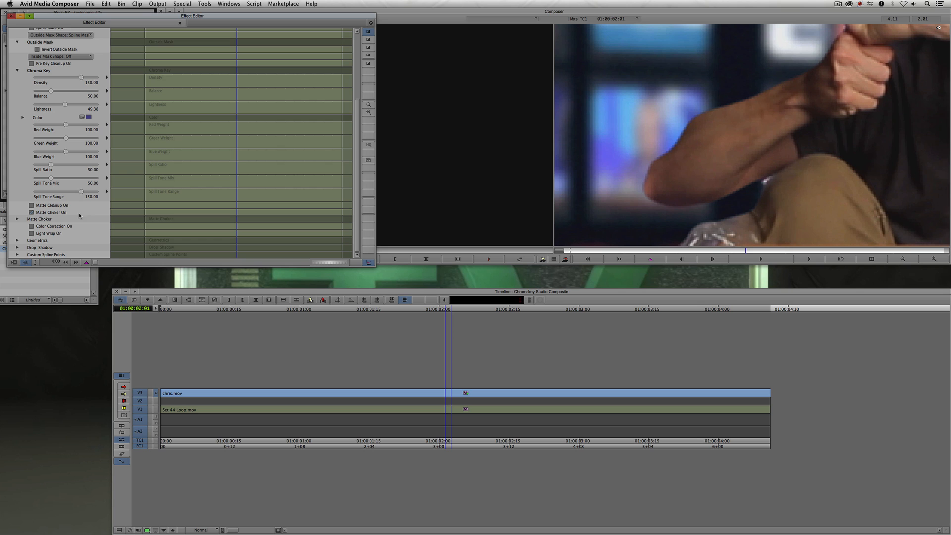
left_click(18, 219)
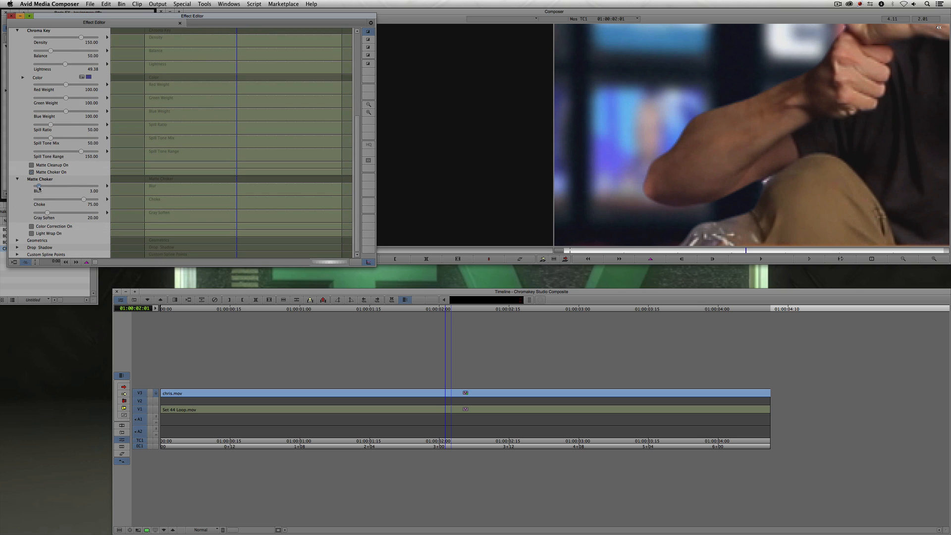
left_click_drag(39, 188, 39, 188)
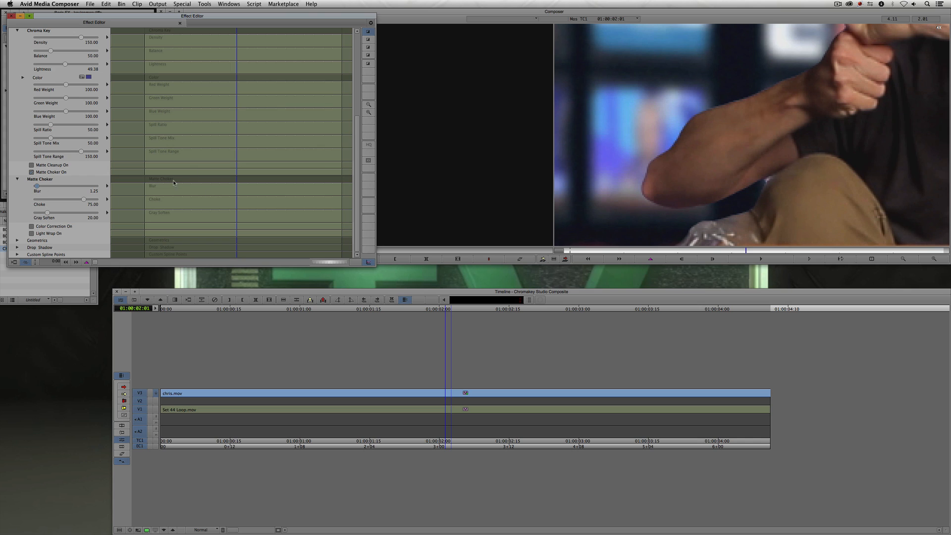
left_click_drag(84, 201, 109, 200)
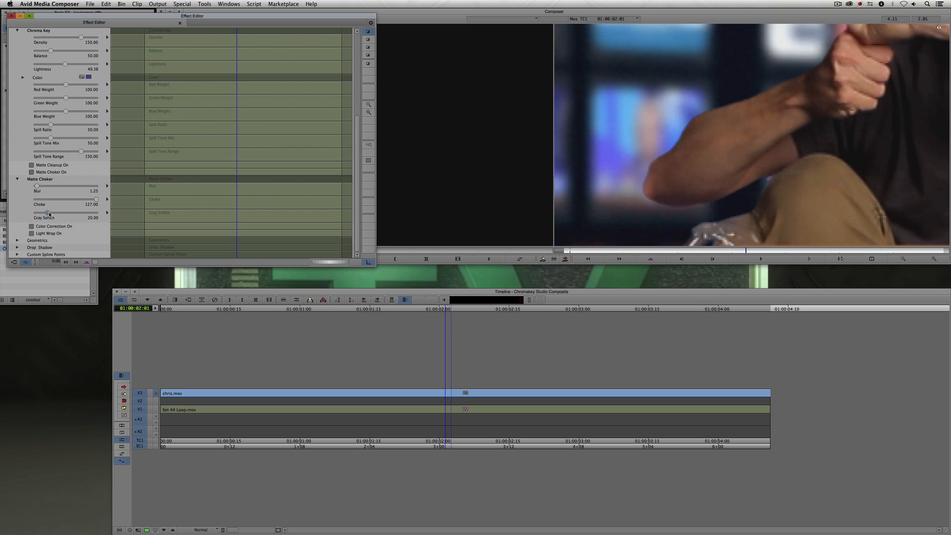
left_click_drag(46, 213, 117, 216)
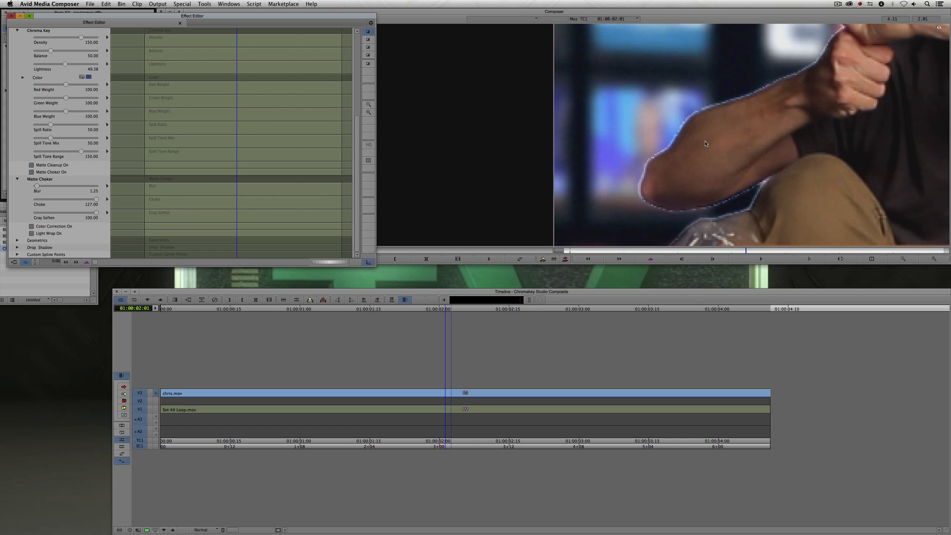
- Pan around the zoomed composite to inspect the performer's hand and face edges
left_click_drag(792, 82, 631, 194)
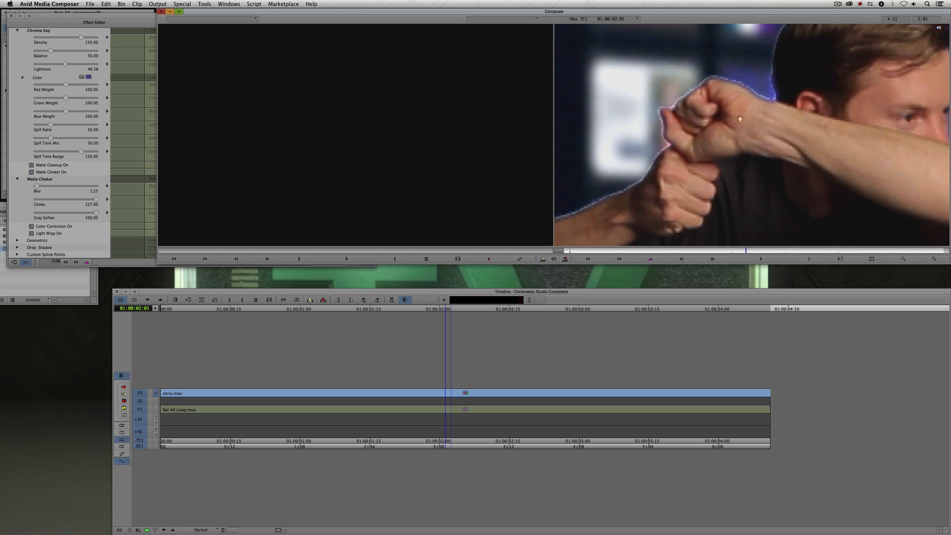
left_click_drag(790, 45, 709, 99)
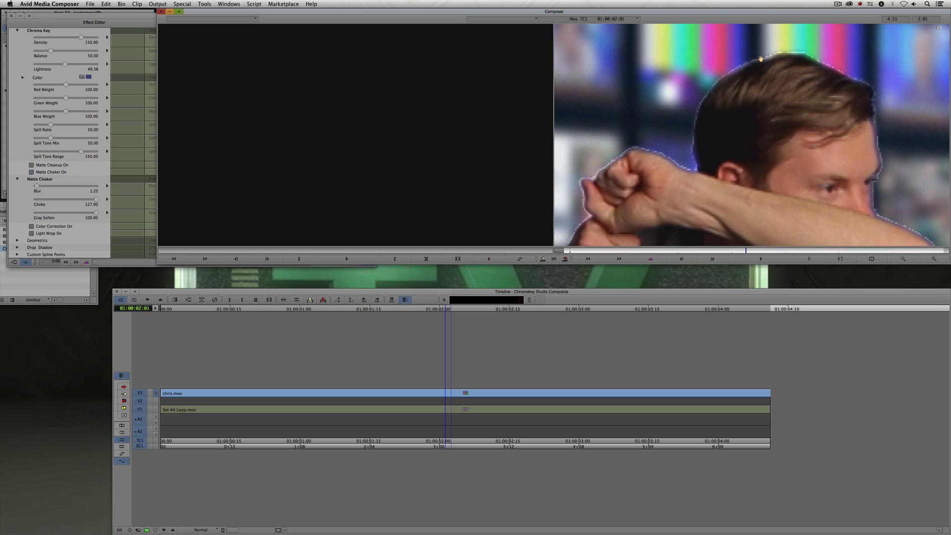
left_click_drag(667, 188, 714, 141)
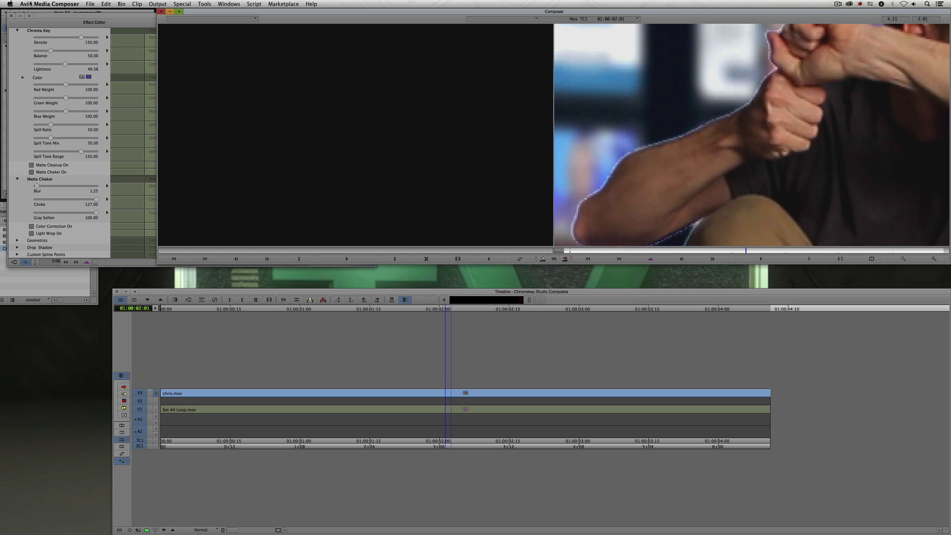
- Lower the Matte Choker Gray Soften to 47.50
left_click(72, 16)
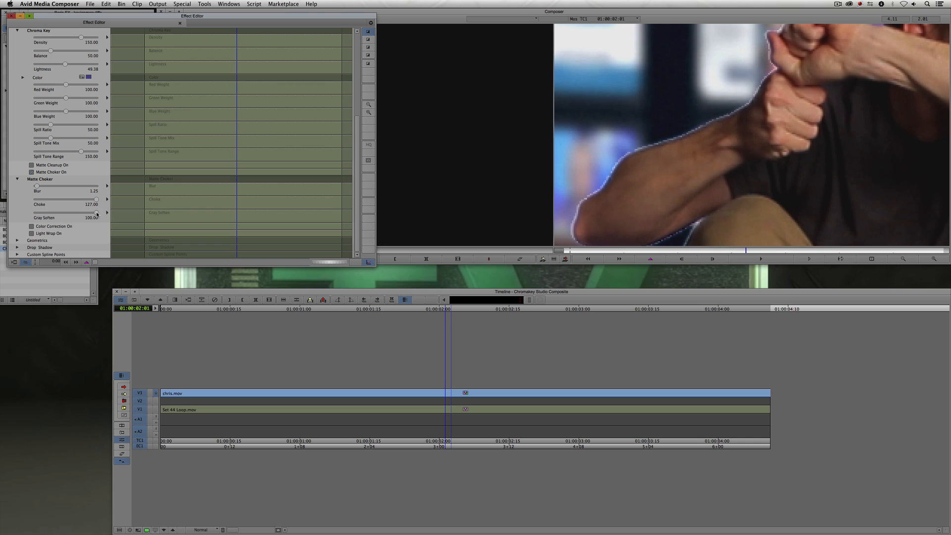
left_click_drag(96, 214, 67, 214)
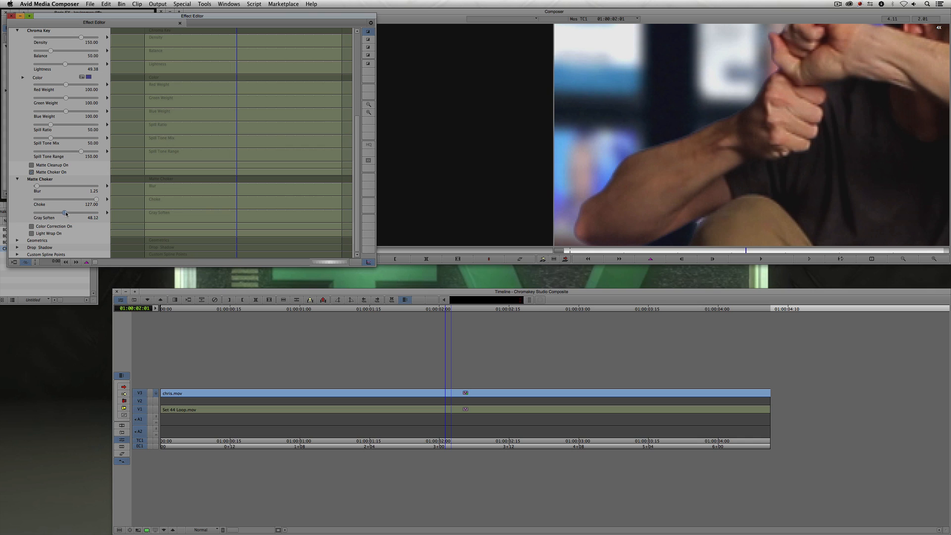
left_click_drag(66, 213, 64, 213)
- Pan up to the performer's head and try nudging the Matte Choker Blur, setting it back to 1.23
left_click_drag(755, 91, 652, 166)
left_click_drag(733, 106, 584, 167)
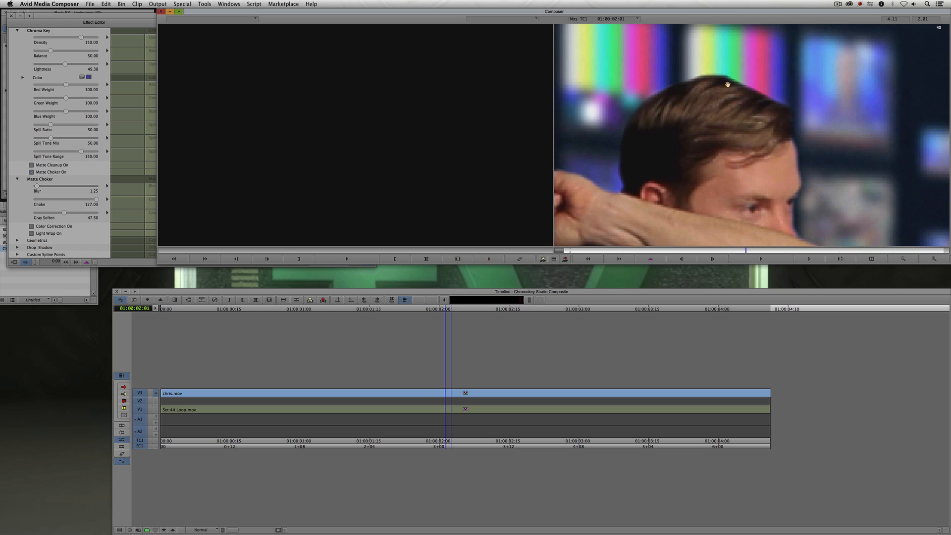
left_click_drag(788, 197, 764, 168)
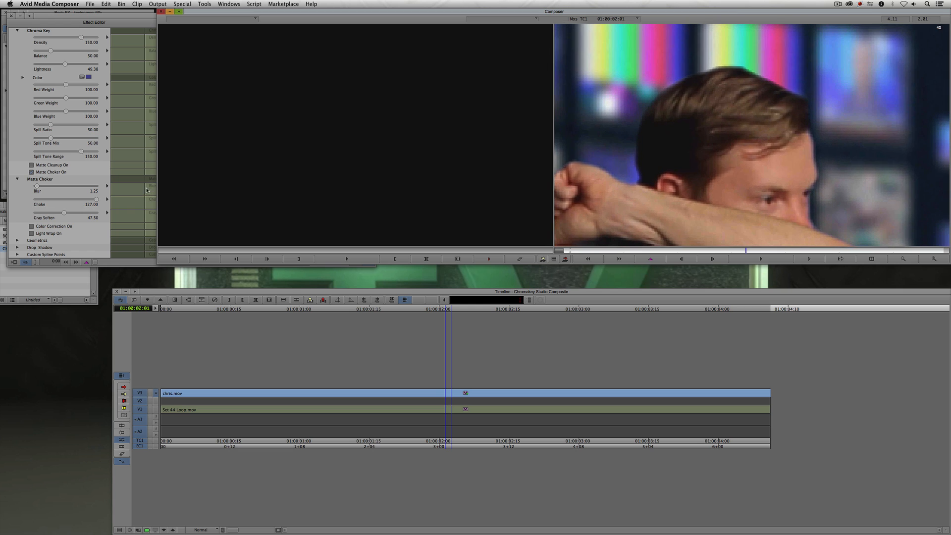
left_click(37, 186)
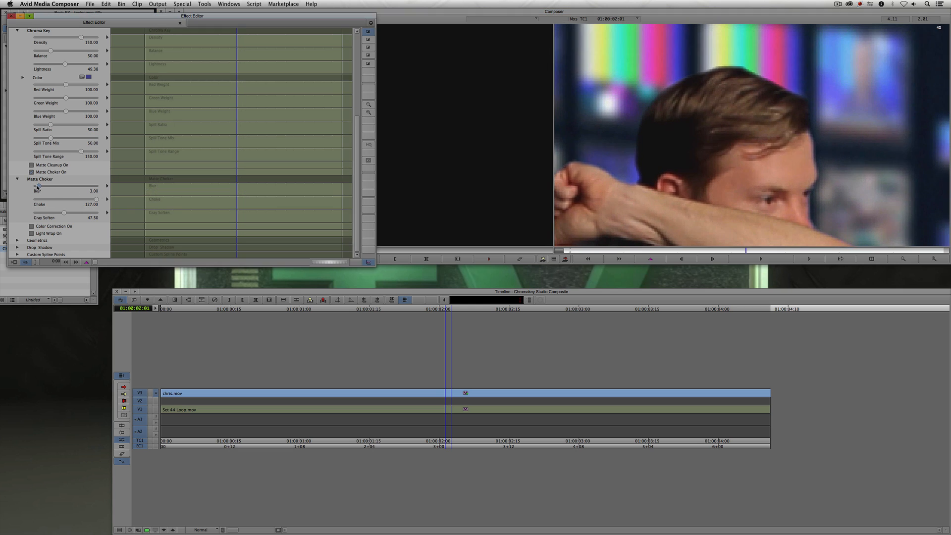
left_click_drag(38, 187, 36, 186)
- Pan around and zoom out of the composite to inspect the keyed edges of the performer's hair and arms
left_click_drag(618, 172, 723, 117)
left_click_drag(634, 194, 687, 113)
left_click_drag(685, 182, 730, 79)
left_click_drag(680, 161, 711, 83)
left_click_drag(665, 177, 701, 114)
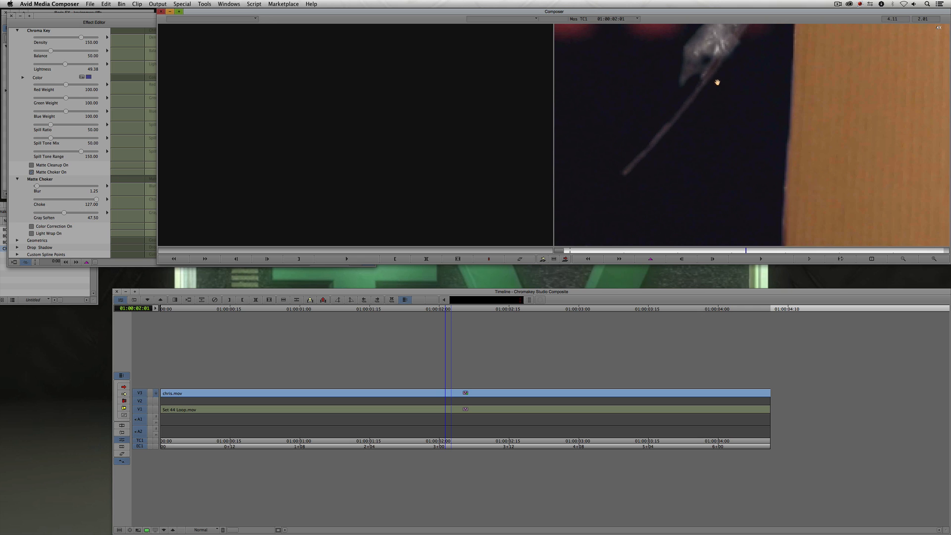
left_click_drag(771, 70, 676, 187)
left_click_drag(745, 105, 673, 192)
mouse_move(741, 68)
left_mouse_down()
mouse_move(692, 163)
mouse_move(717, 115)
mouse_move(720, 155)
mouse_move(723, 129)
left_mouse_up()
left_click_drag(777, 112, 674, 124)
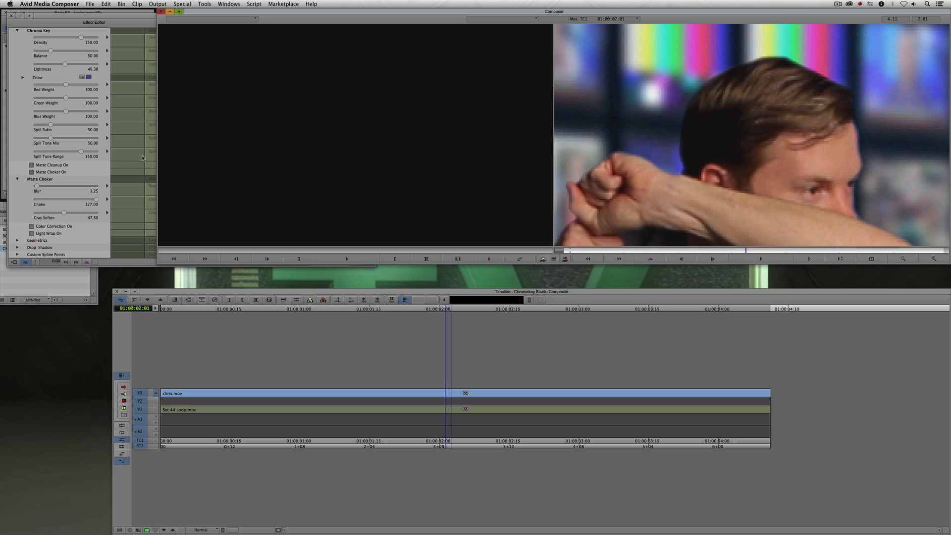
left_click(902, 259)
left_click_drag(727, 184, 738, 126)
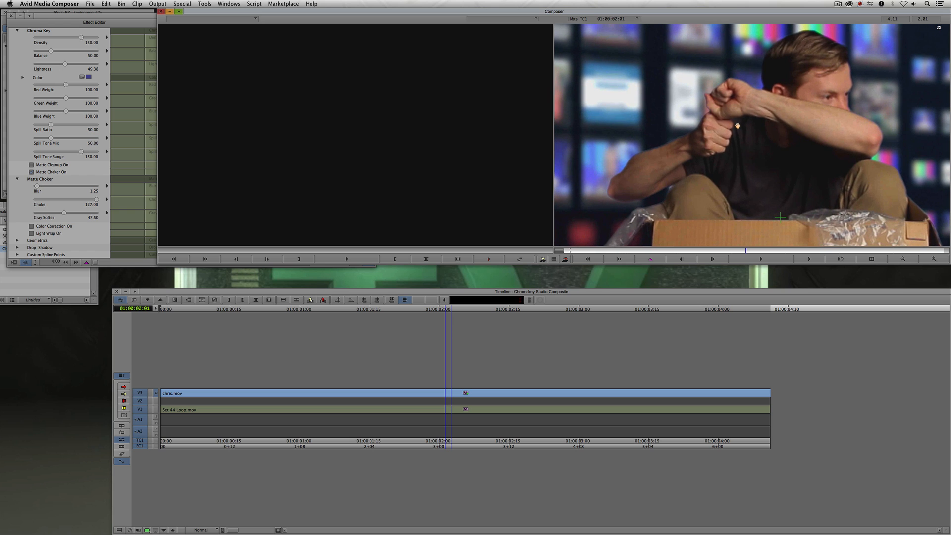
- Enable Light Wrap and switch the view option to Wrap On Black
left_click(32, 234)
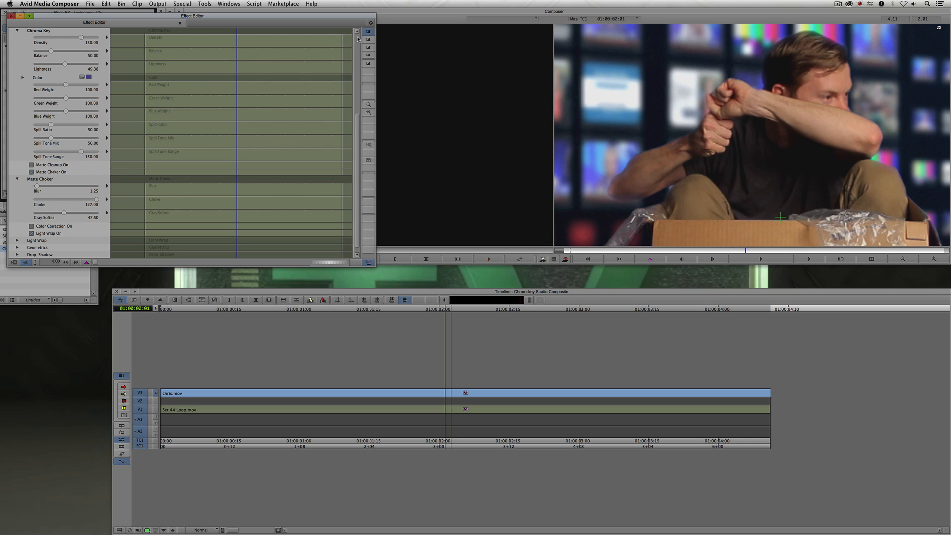
scroll(347, 42, "up", 5)
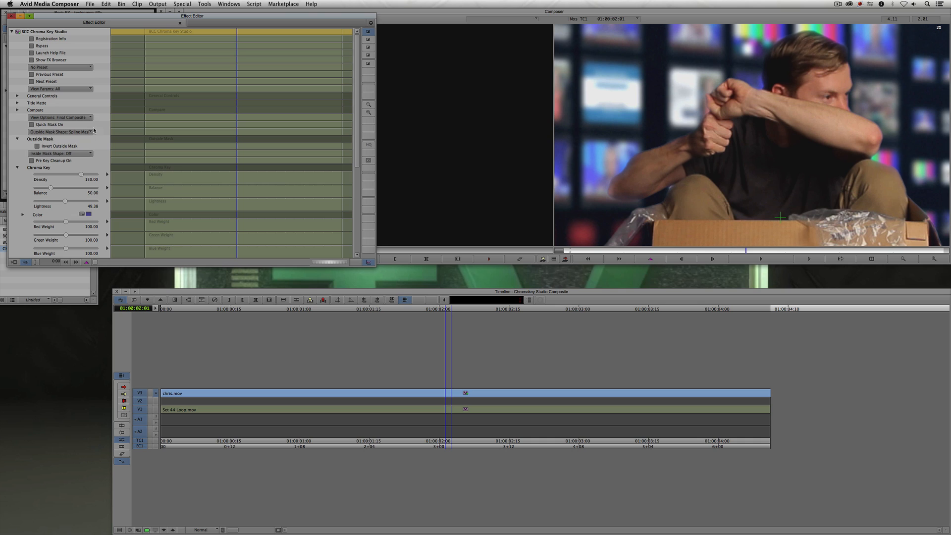
left_click(52, 118)
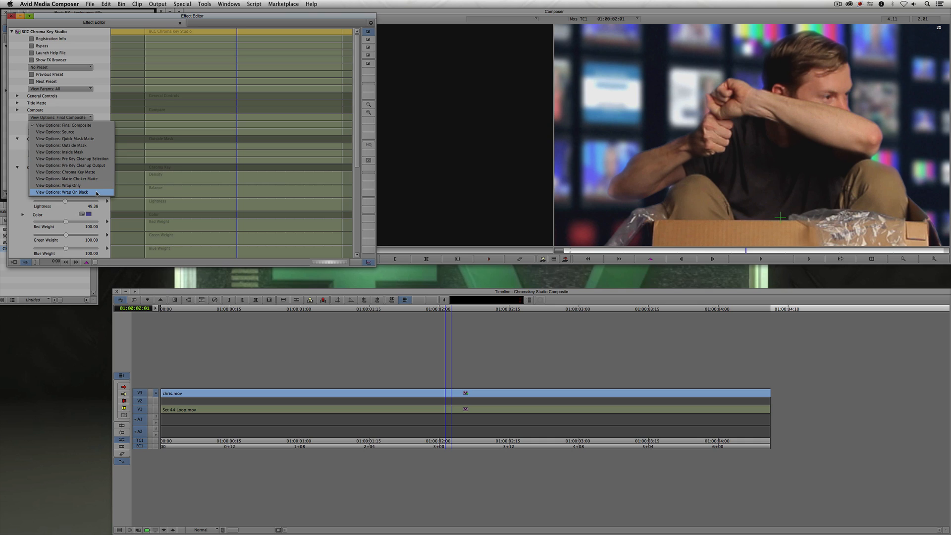
left_click(97, 194)
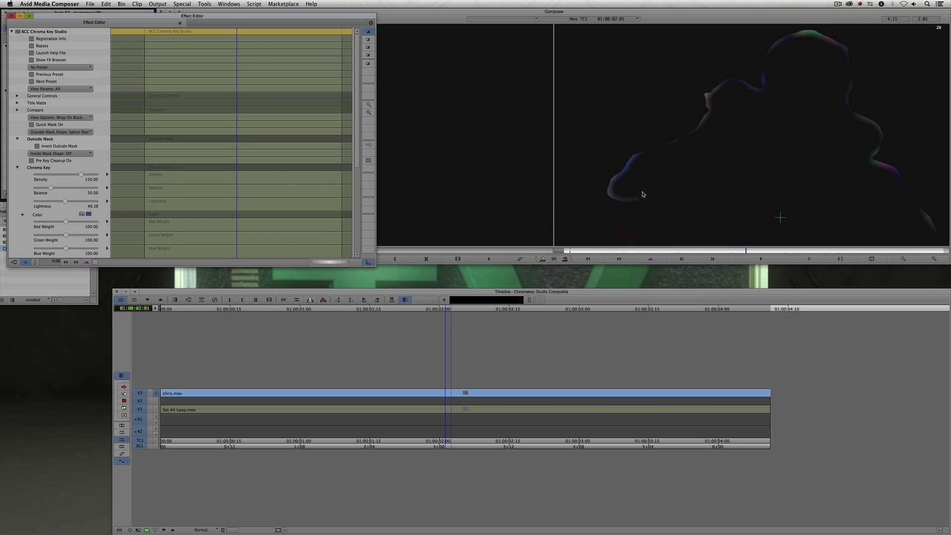
- Expand the Light Wrap settings and try adjusting its Lightness, undoing the change
left_click_drag(357, 159, 365, 235)
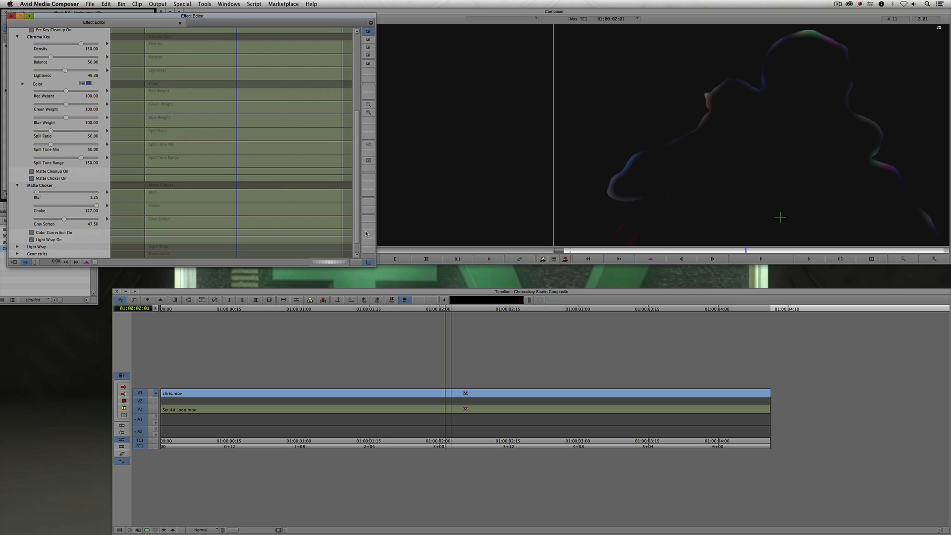
left_click(22, 248)
scroll(29, 208, "down", 5)
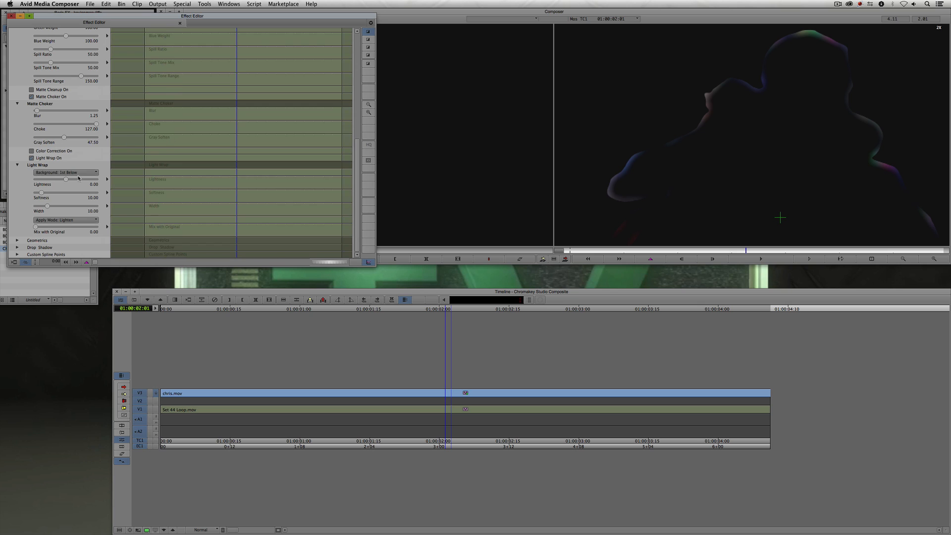
left_click_drag(66, 179, 42, 209)
key("super+z")
key("super+z")
- Switch the view option back to Final Composite and close the Effect Editor
scroll(314, 149, "up", 10)
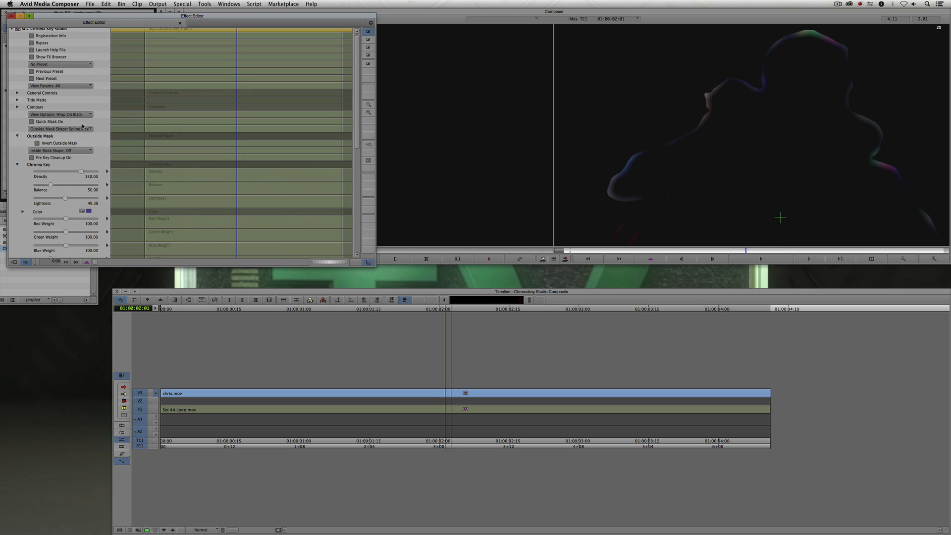
left_click(65, 114)
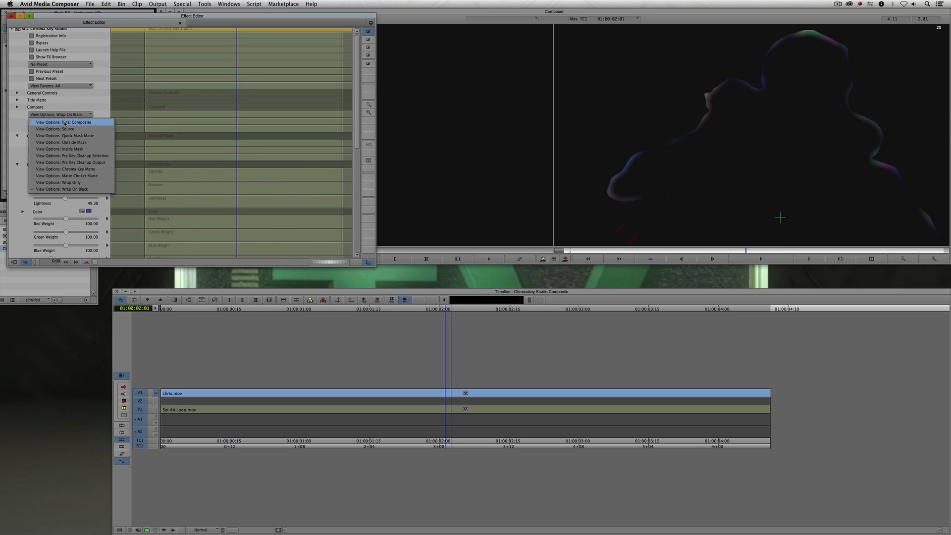
left_click(65, 122)
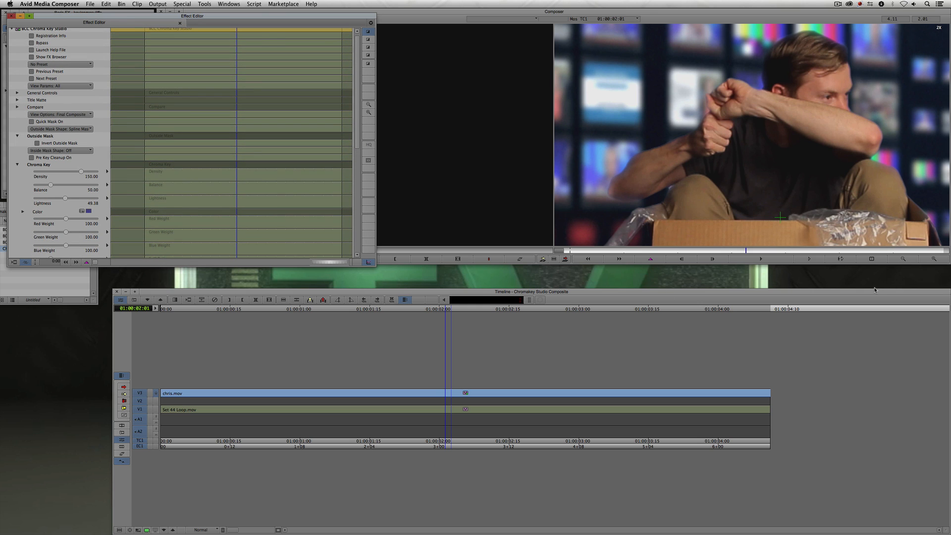
key("super+w")
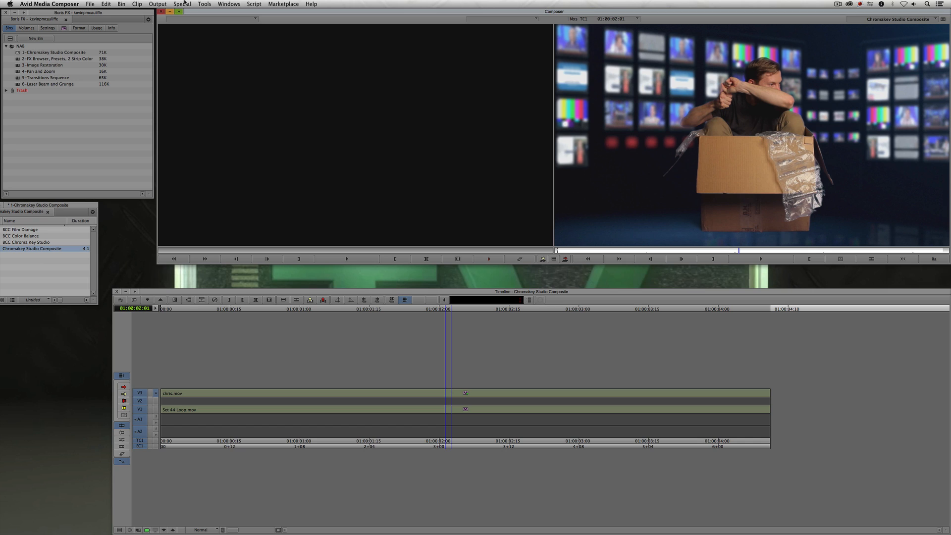
- Apply BCC Color Balance from the Color & Tone category onto the chris.mov clip on V3
key("super+8")
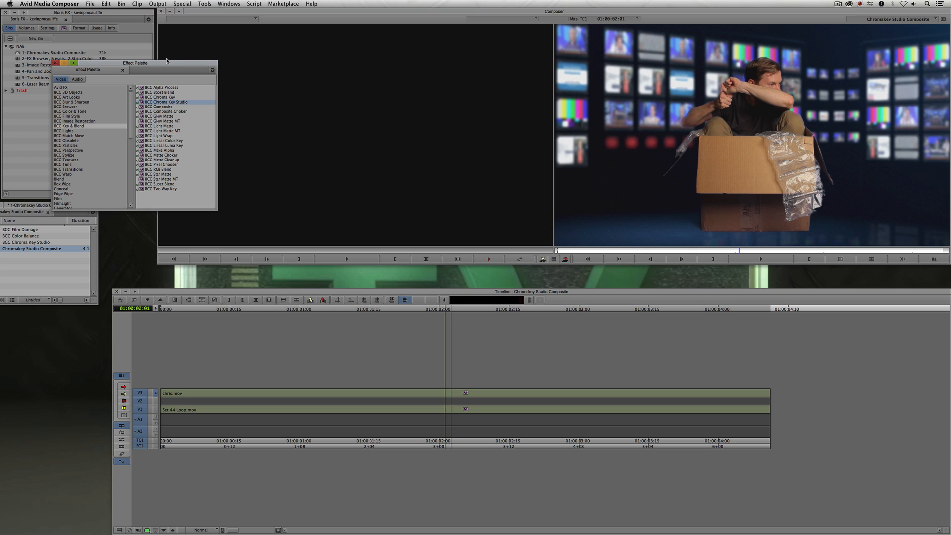
left_click_drag(165, 63, 139, 46)
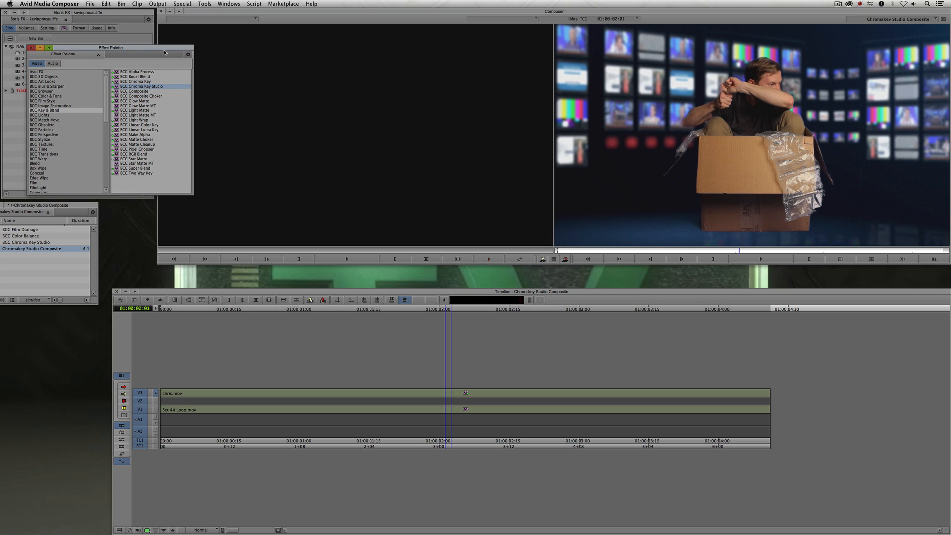
left_click(66, 96)
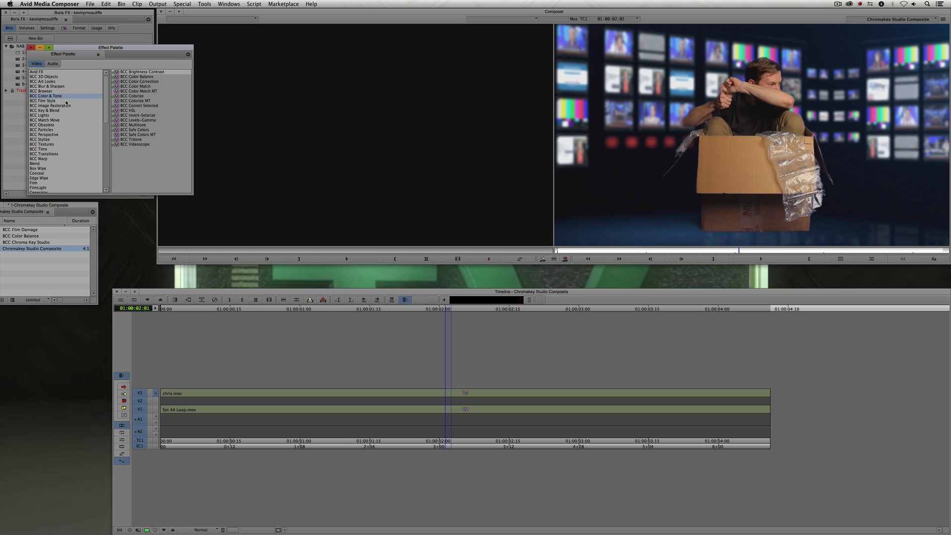
left_click(143, 77)
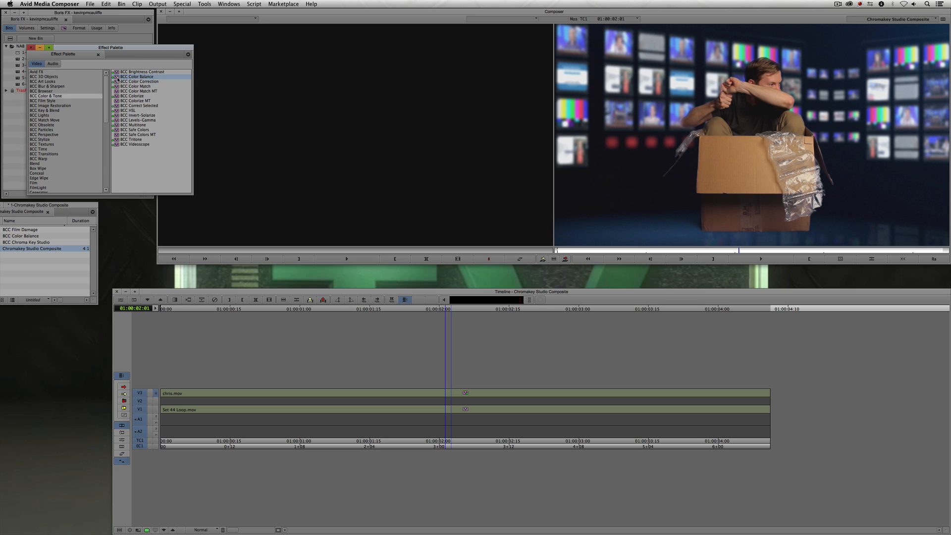
left_click_drag(117, 79, 361, 287)
left_click_drag(435, 386, 438, 387)
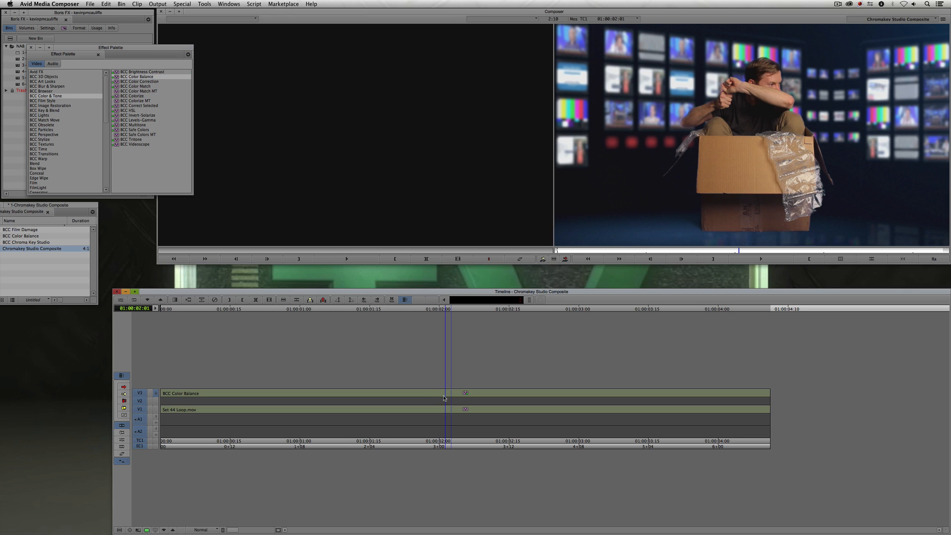
- Open the Color Balance effect in the Effect Editor and try raising Blue Balance to 114.8, then undo it
key("shift+F9")
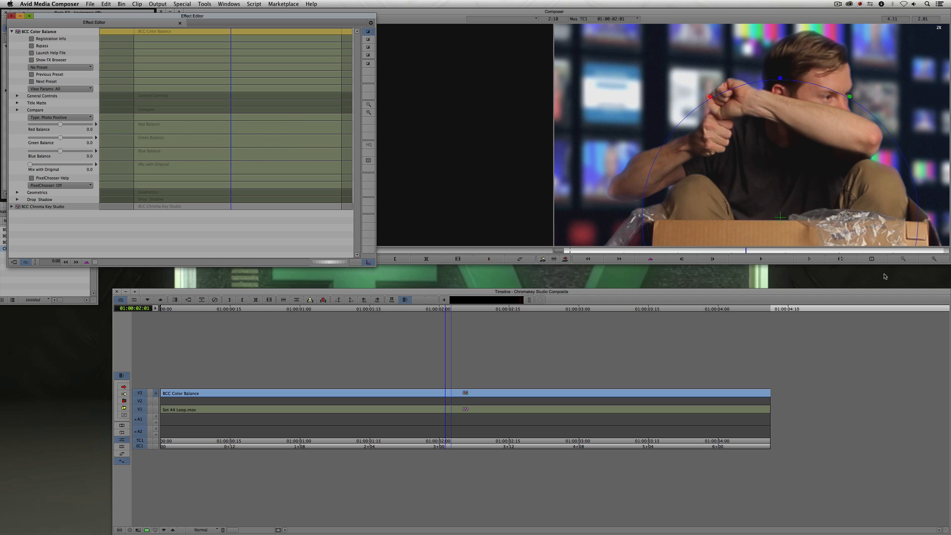
left_click(904, 259)
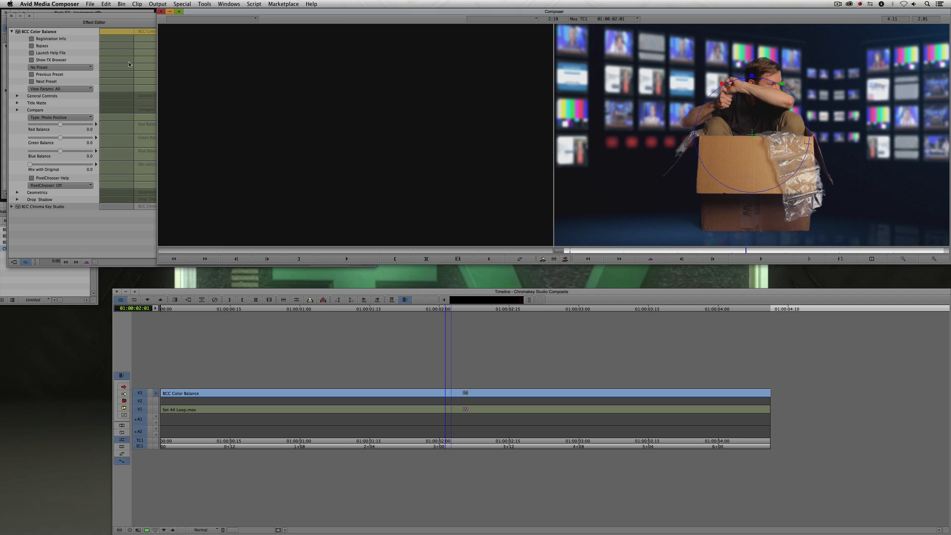
left_click(67, 23)
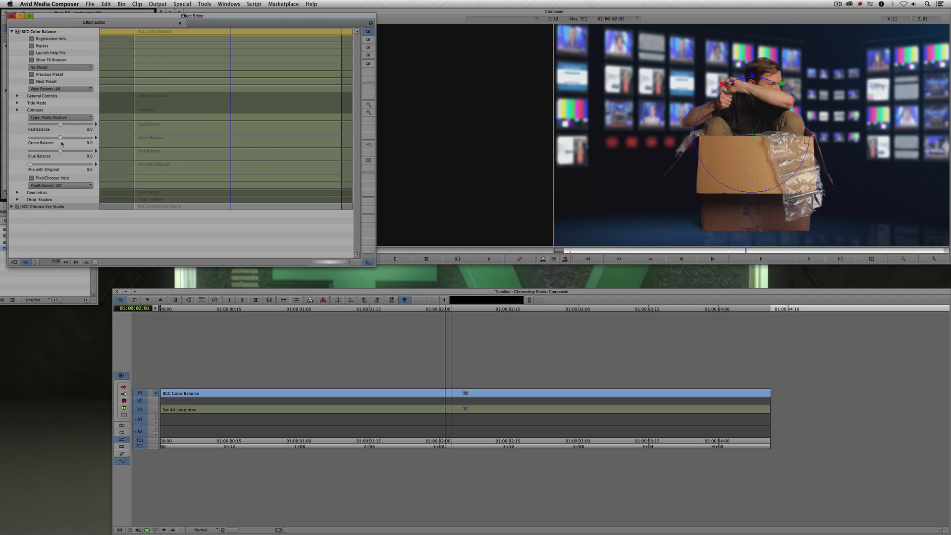
left_click_drag(61, 152, 74, 149)
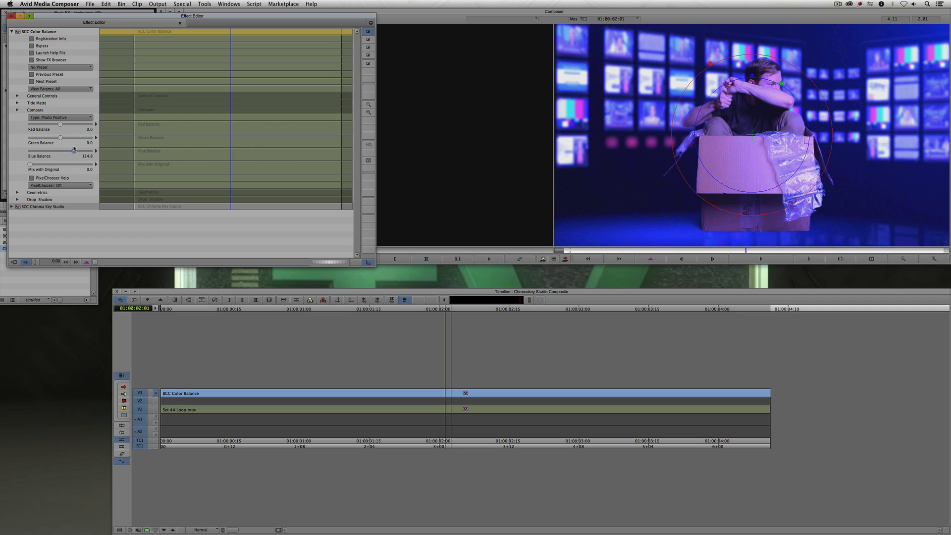
key("super+z")
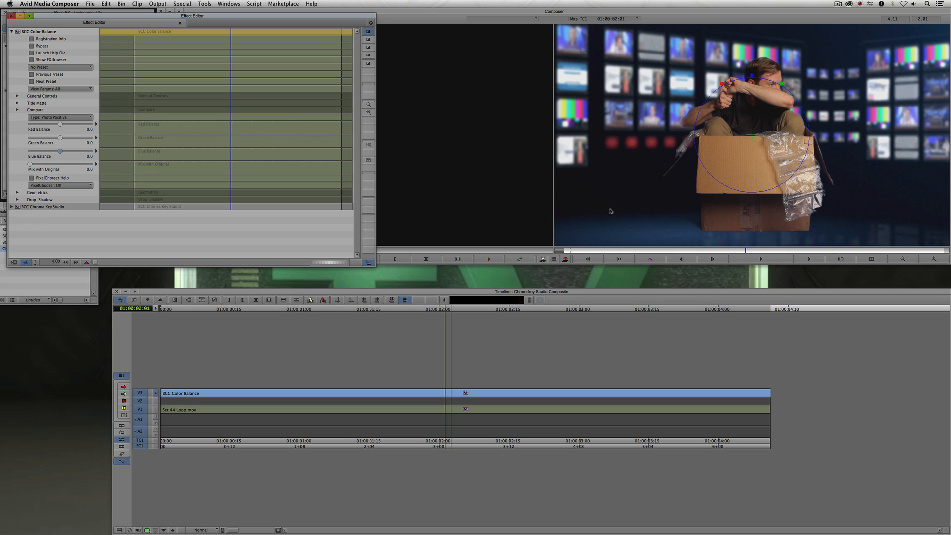
- Expand Chroma Key Studio's Title Matte settings and enable MultiFilter Start
left_click(11, 207)
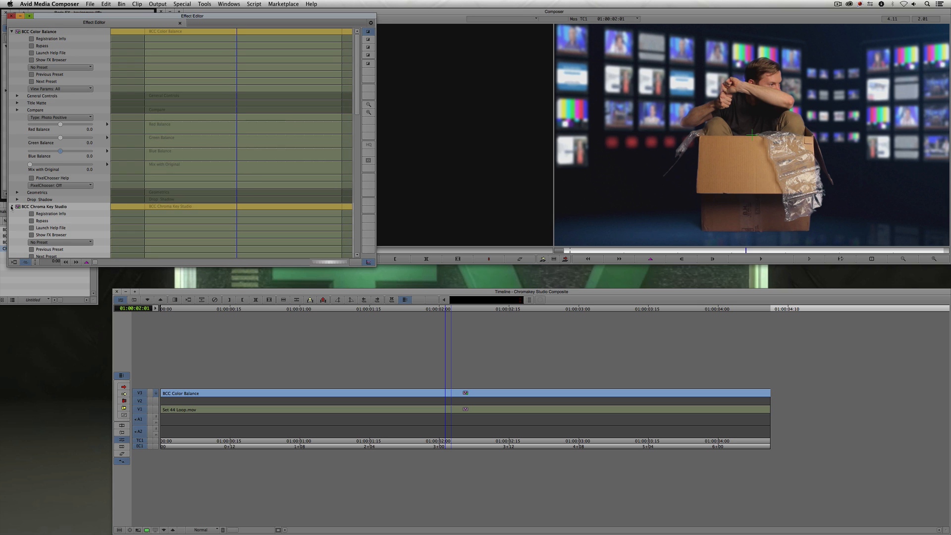
scroll(11, 208, "down", 4)
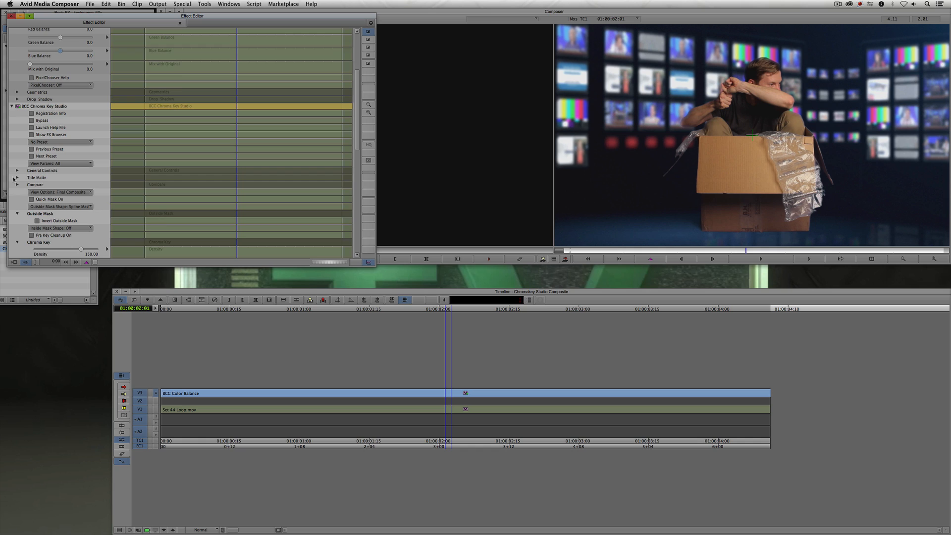
left_click(17, 177)
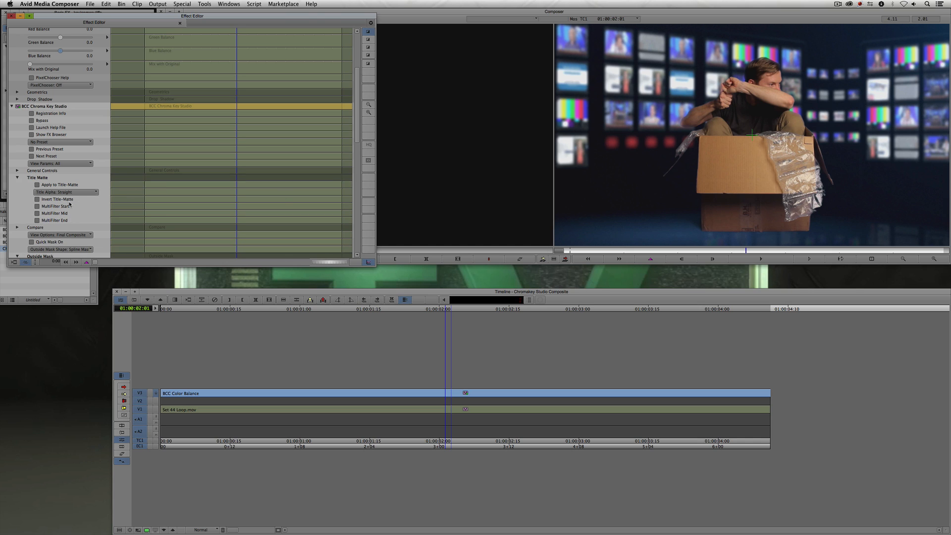
left_click(37, 206)
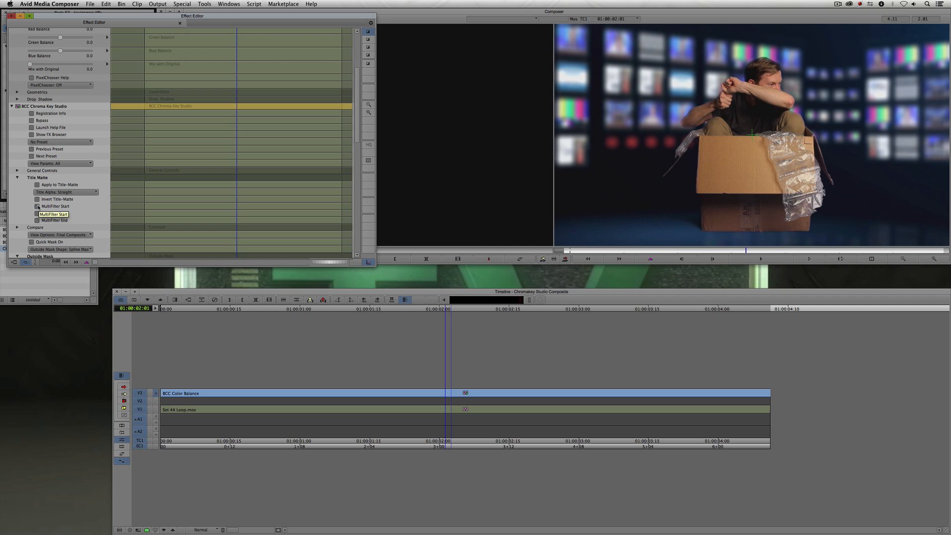
- Expand Color Balance's Title Matte settings and enable MultiFilter End
scroll(38, 208, "up", 5)
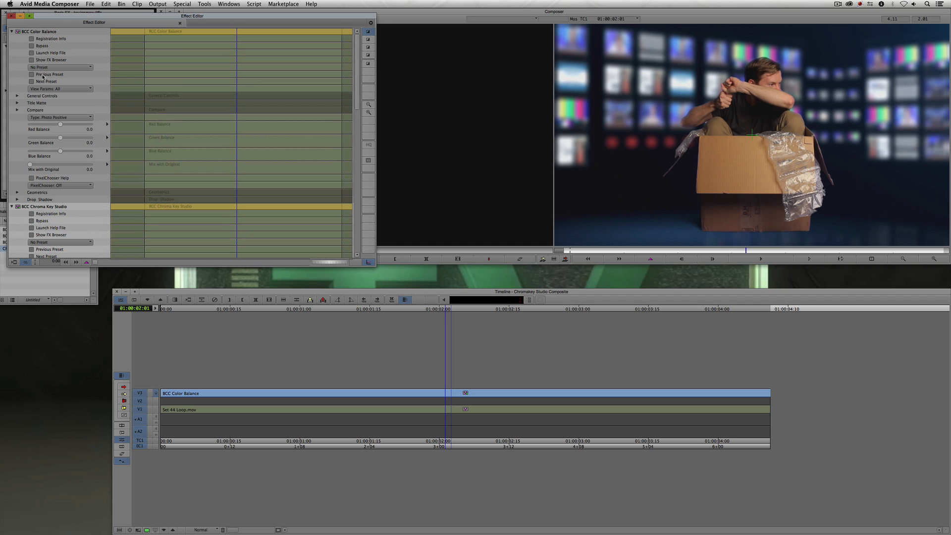
left_click(18, 103)
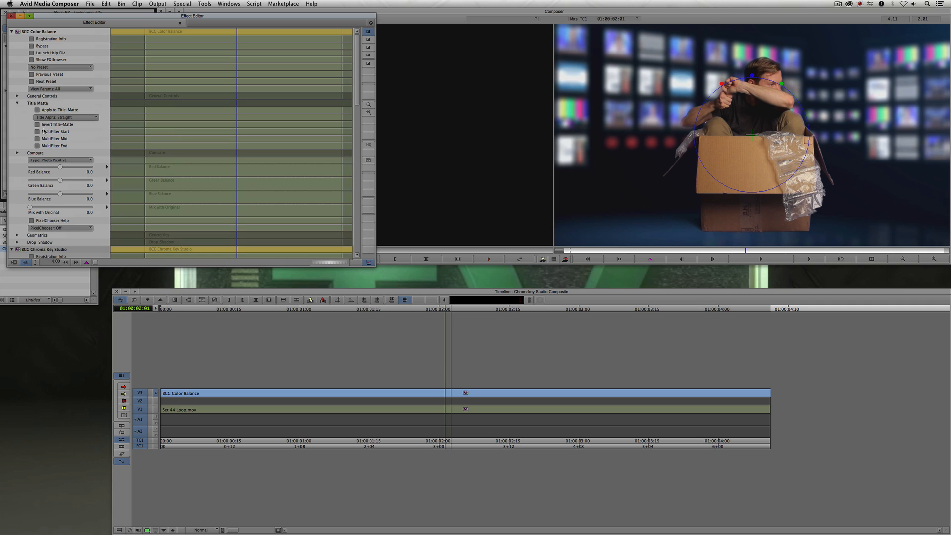
left_click(38, 145)
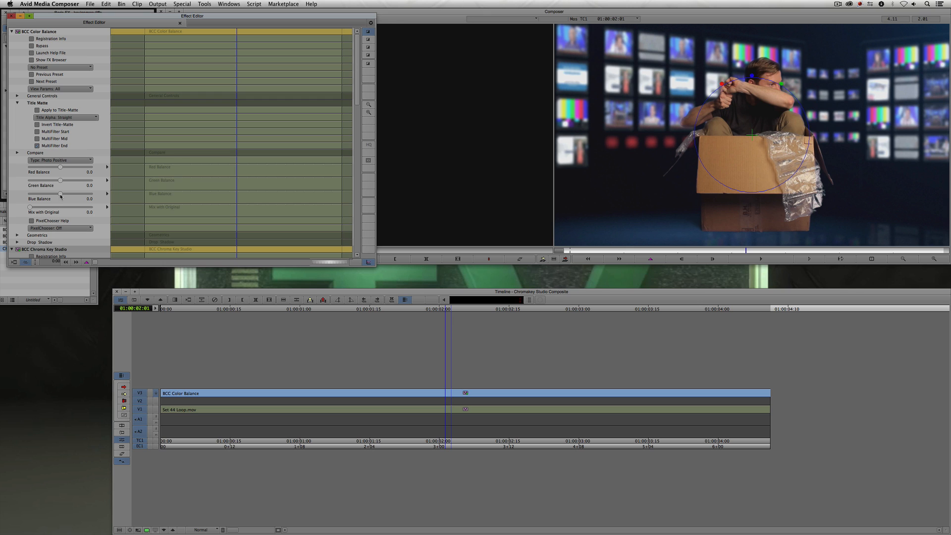
- Adjust Color Balance to Red Balance -60.6, Green Balance -25.5, Blue Balance 41.4 and Mix with Original about 19.4
left_click_drag(60, 194, 84, 194)
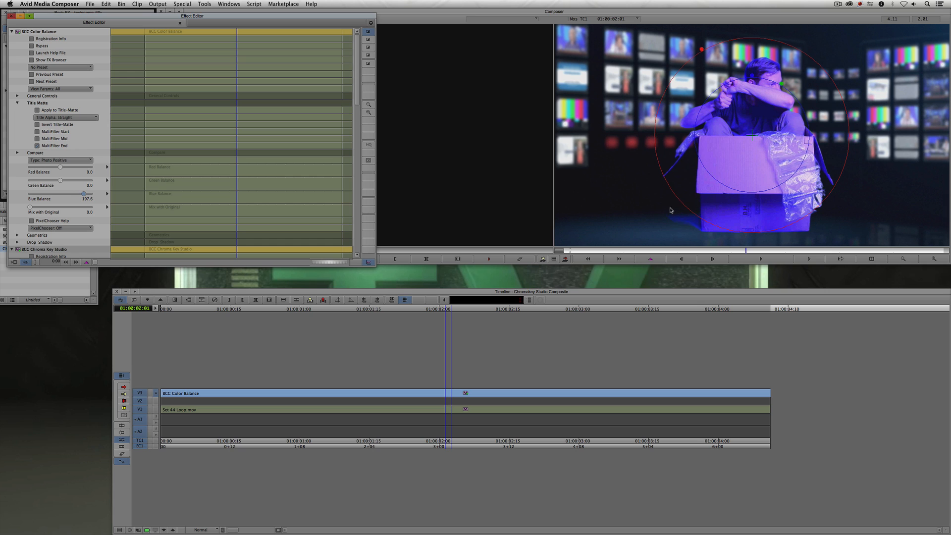
key("super+z")
left_click_drag(62, 168, 42, 207)
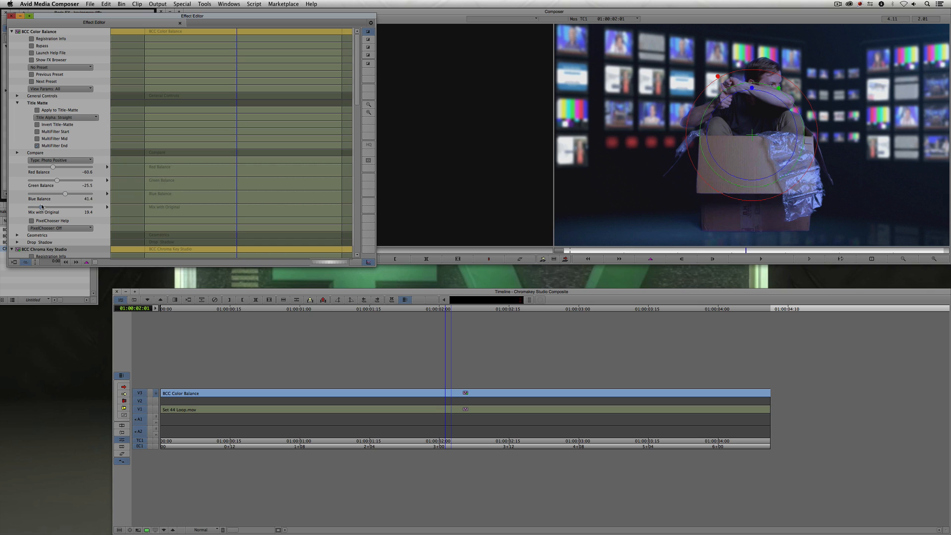
- Select the Set 44 Loop.mov background clip on V1 and monitor only that track to examine it
key("super+w")
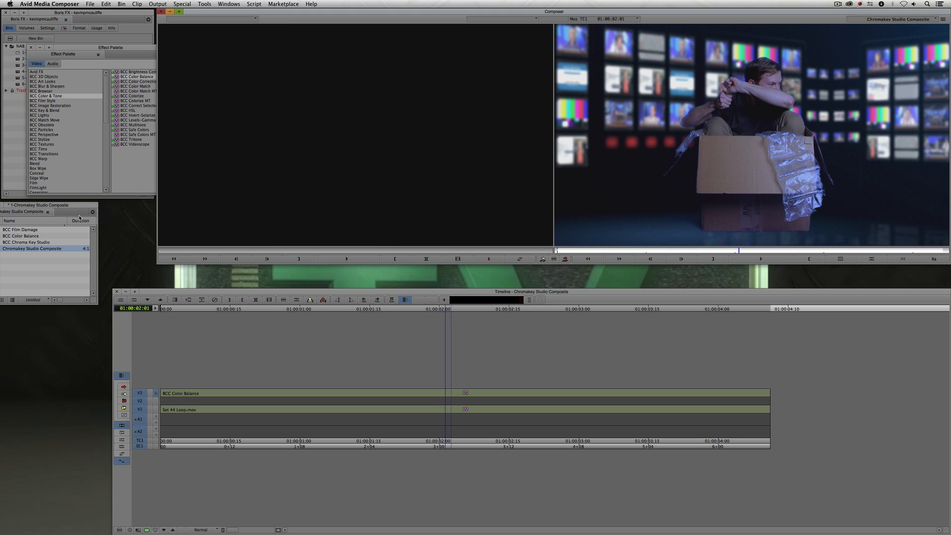
left_click_drag(483, 400, 401, 386)
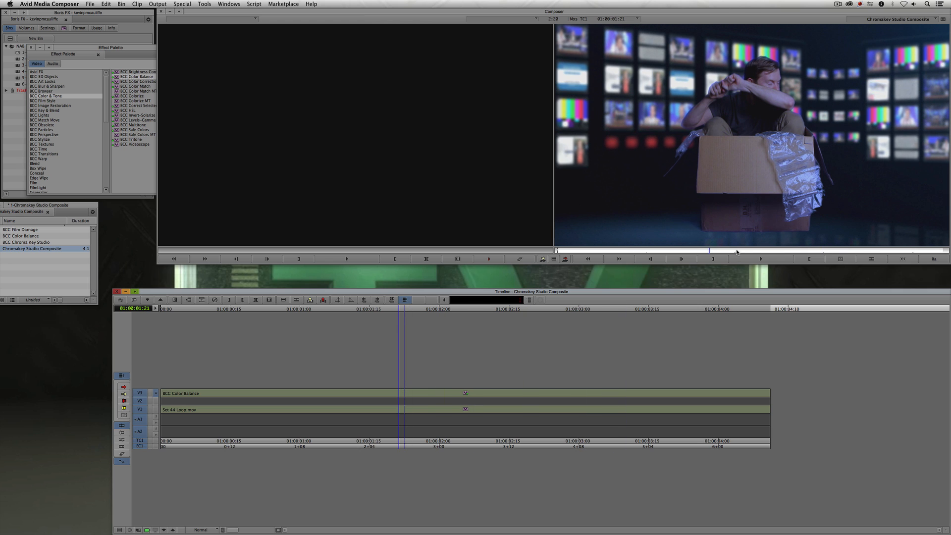
key("shift+F10")
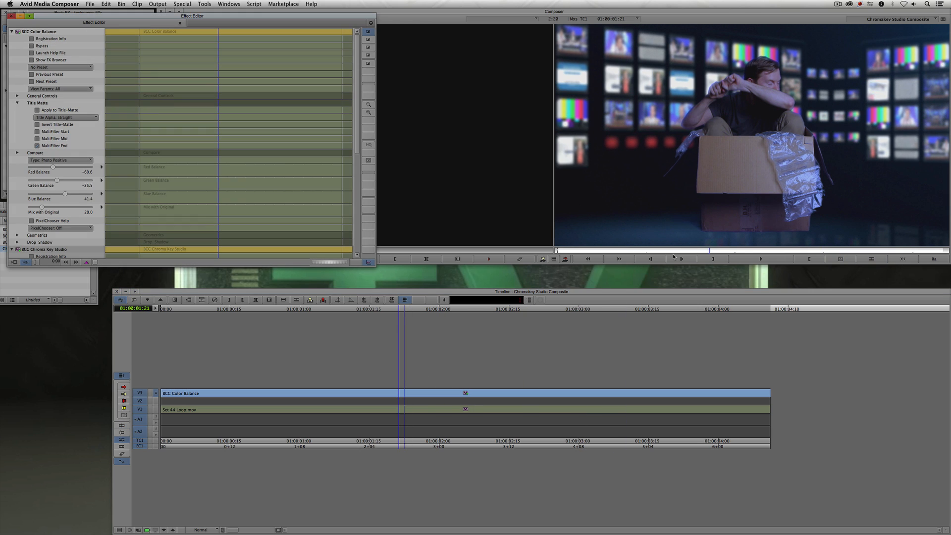
left_click(375, 411)
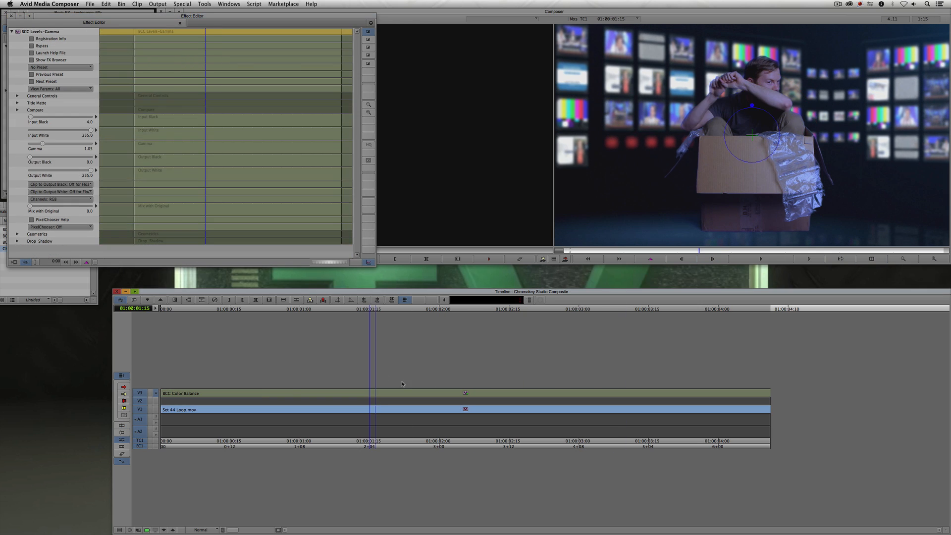
left_click_drag(142, 393, 142, 446)
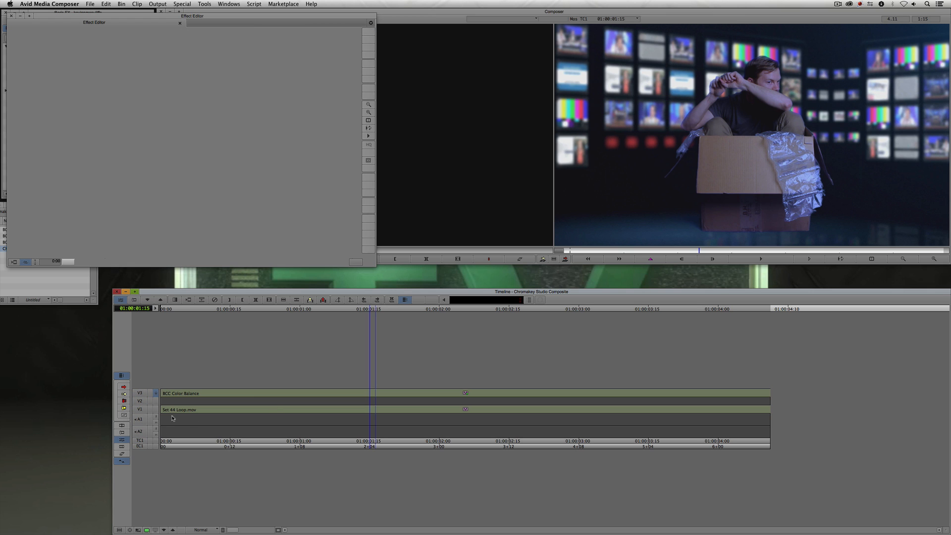
left_click(142, 409)
key("shift+F9")
left_click(156, 409)
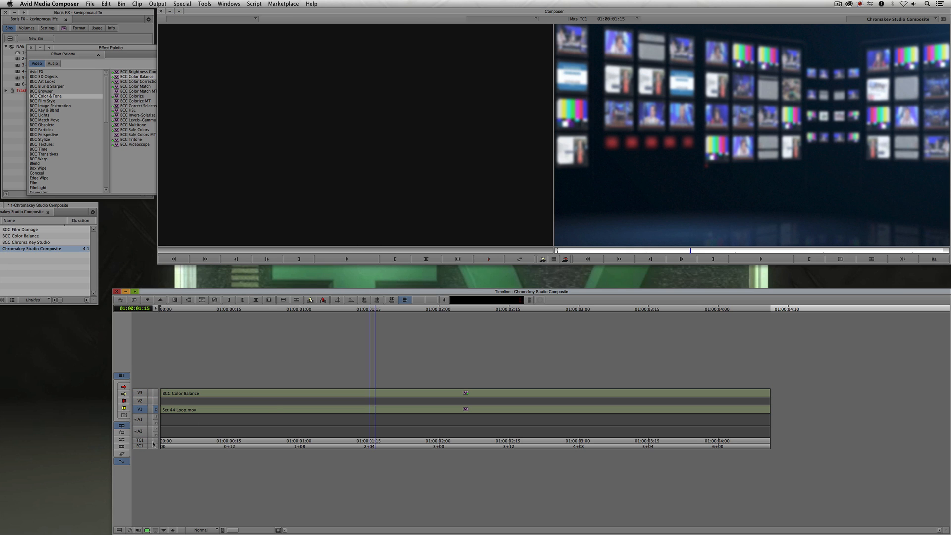
- Step into the background's nested clip and inspect its Levels-Gamma effect zoomed in the Composer, returning to monitor V3
left_click(164, 531)
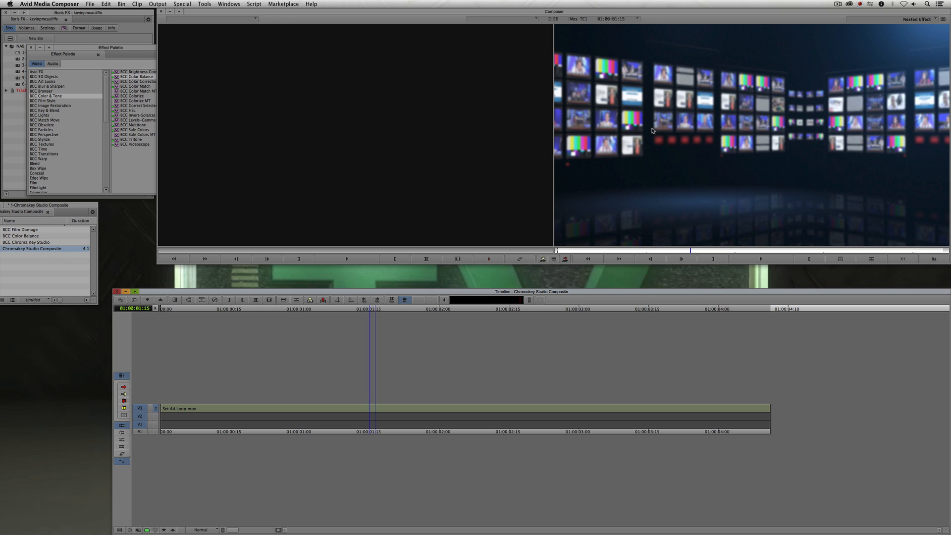
left_click_drag(321, 410, 266, 395)
left_click(173, 530)
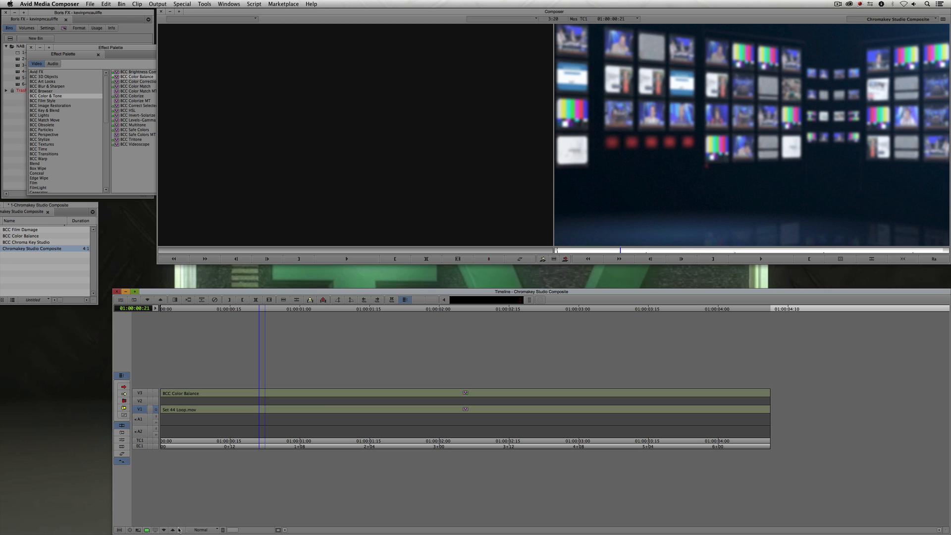
key("super+8")
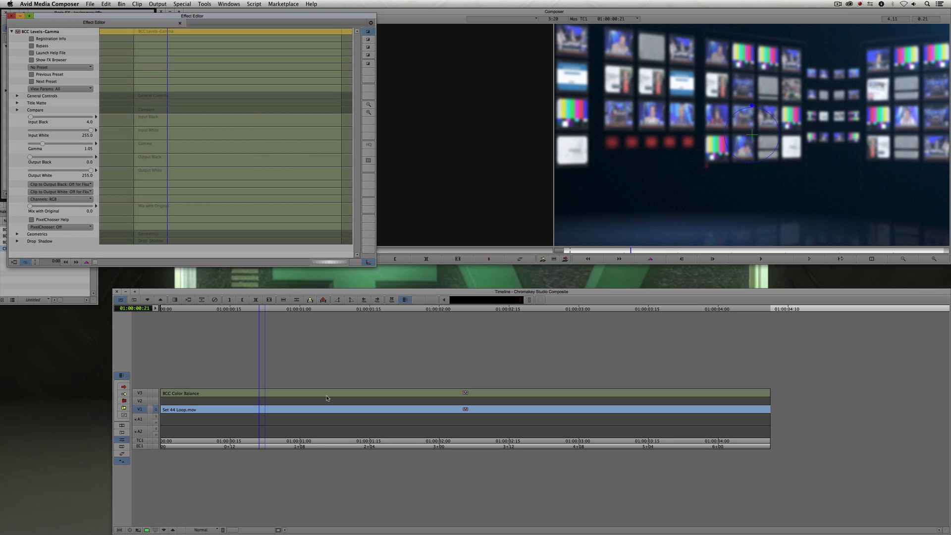
left_click(934, 260)
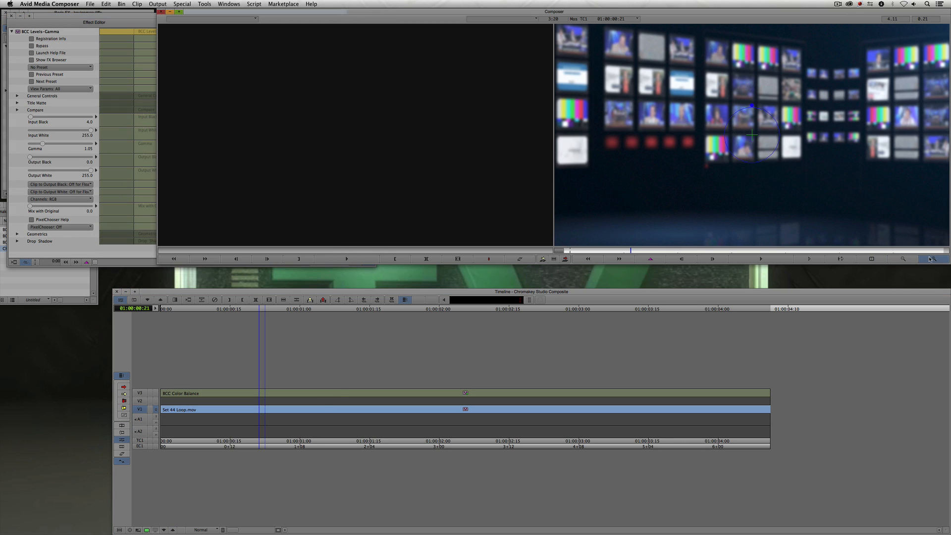
left_click(934, 260)
left_click_drag(674, 222, 726, 88)
left_click_drag(648, 229, 692, 130)
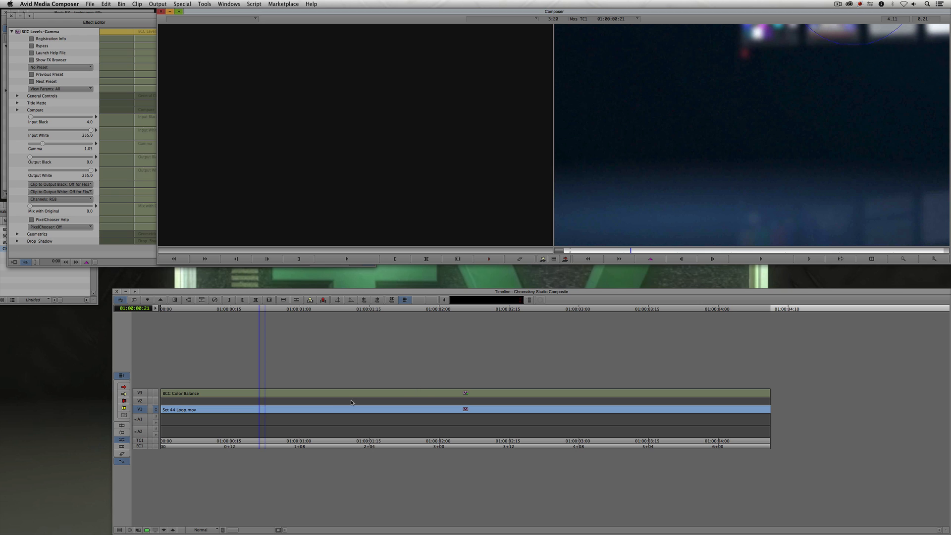
left_click_drag(642, 250, 720, 217)
left_click_drag(723, 250, 651, 252)
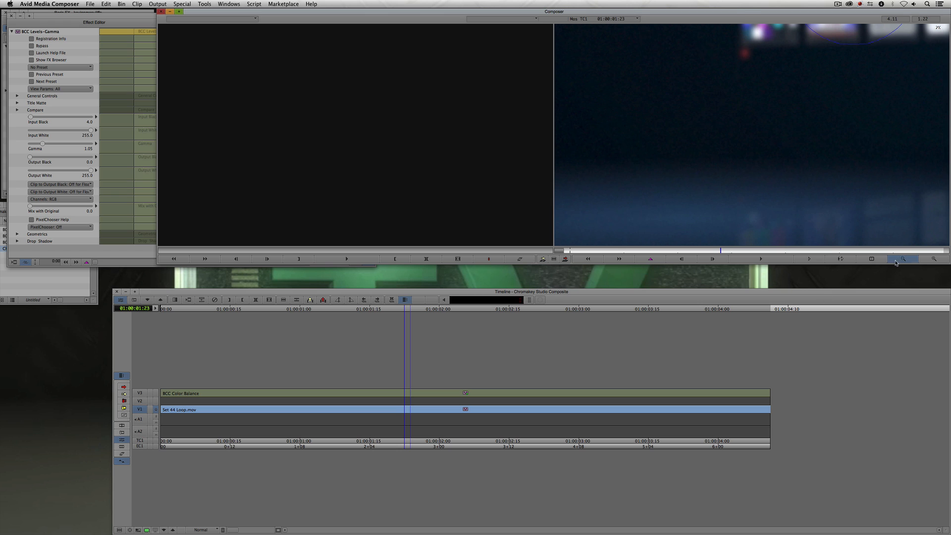
left_click(156, 394)
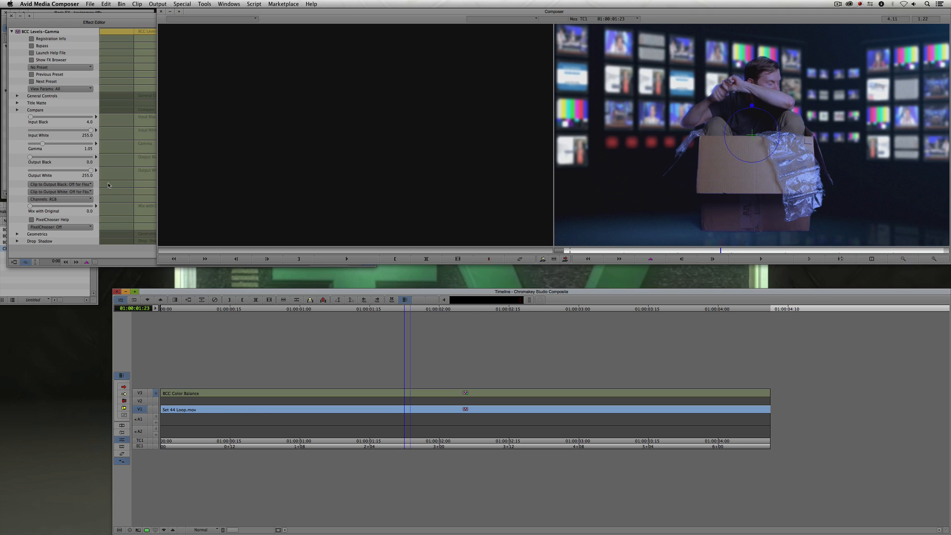
- Apply BCC Film Damage from the Film Style category onto the clip on V3
left_click(16, 83)
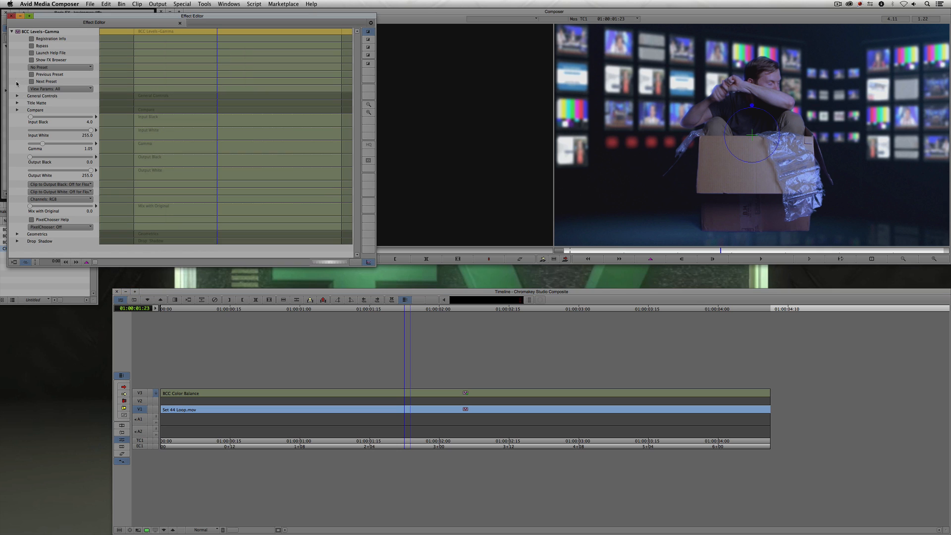
key("super+8")
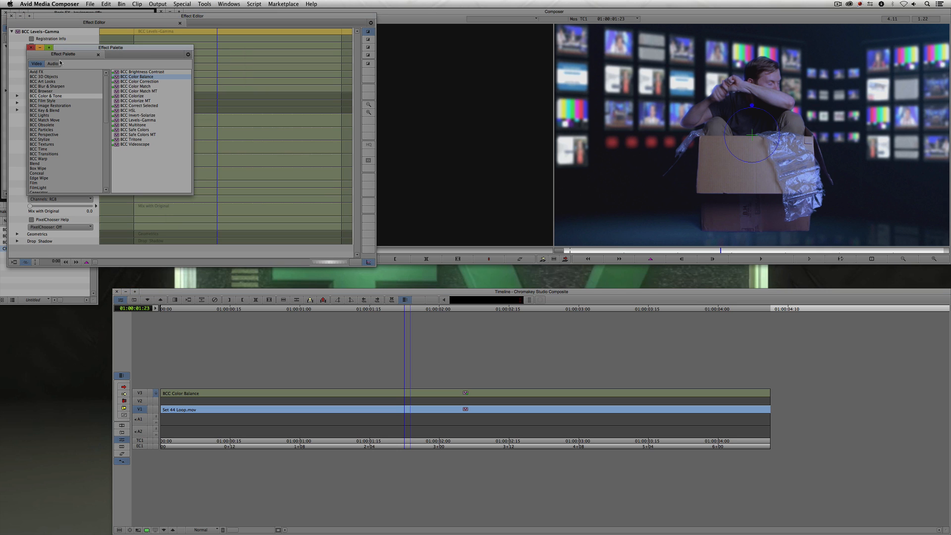
left_click(42, 101)
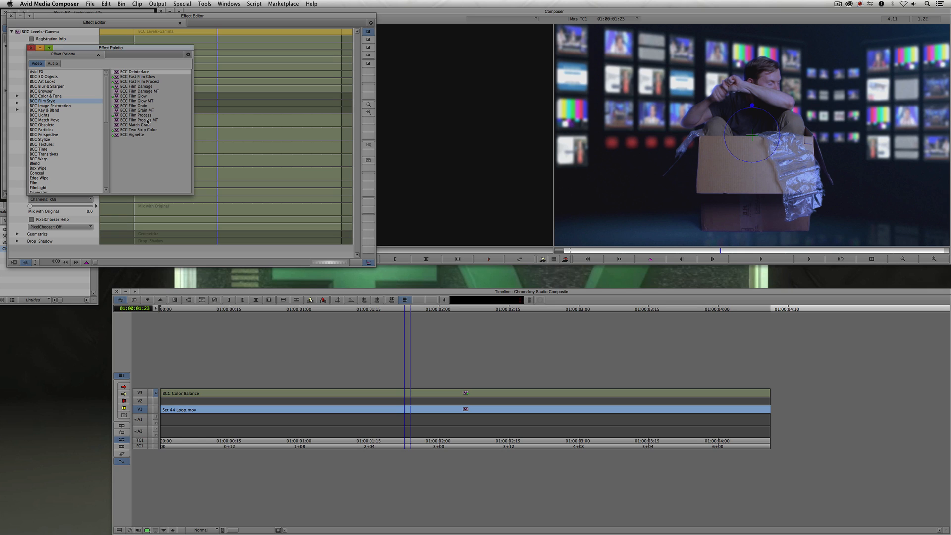
left_click(140, 87)
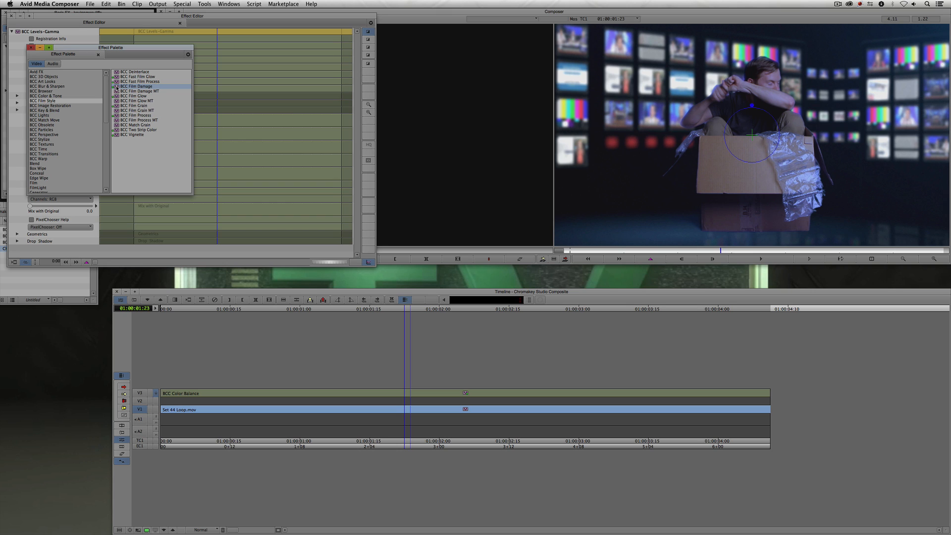
left_click_drag(117, 87, 296, 396)
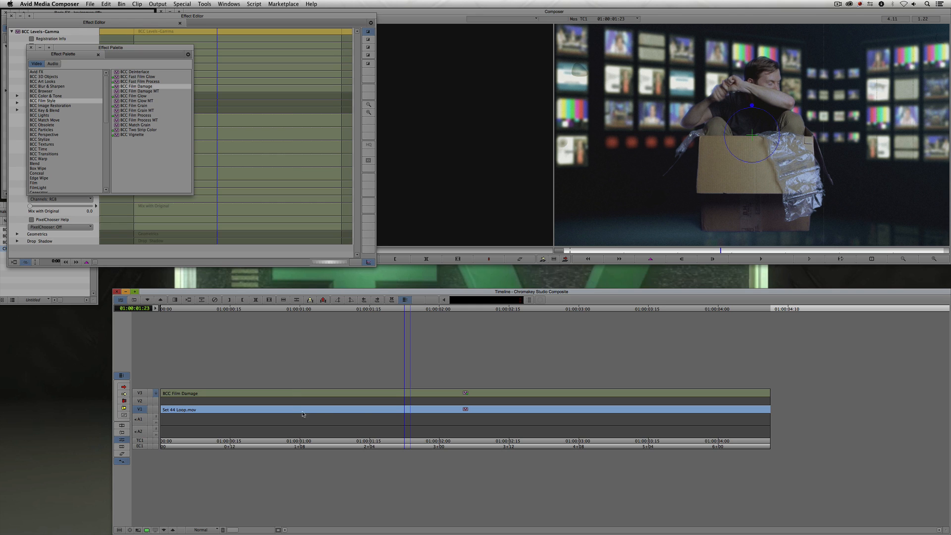
- Open the V3 effect stack and enable MultiFilter Mid in Color Balance's Title Matte settings
left_click(366, 394)
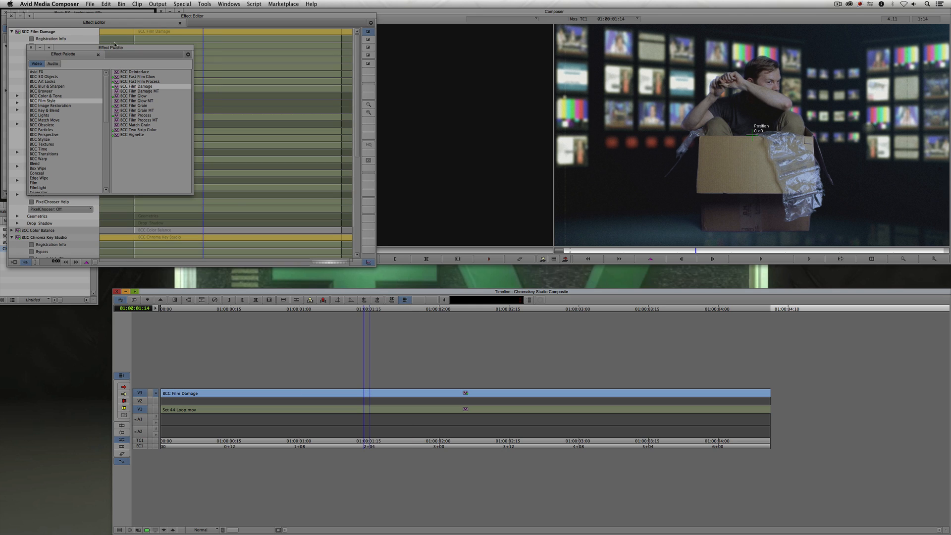
left_click_drag(115, 44, 91, 353)
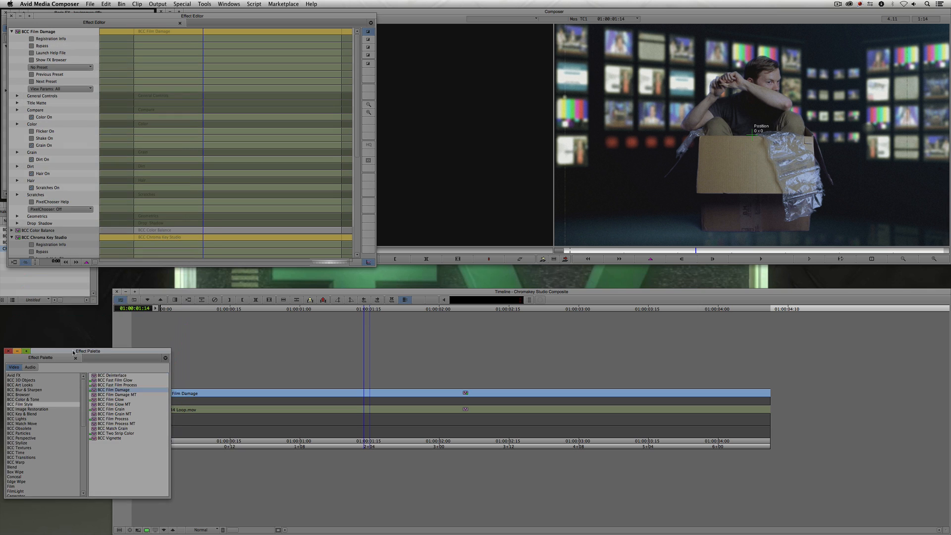
left_click(11, 31)
left_click(11, 39)
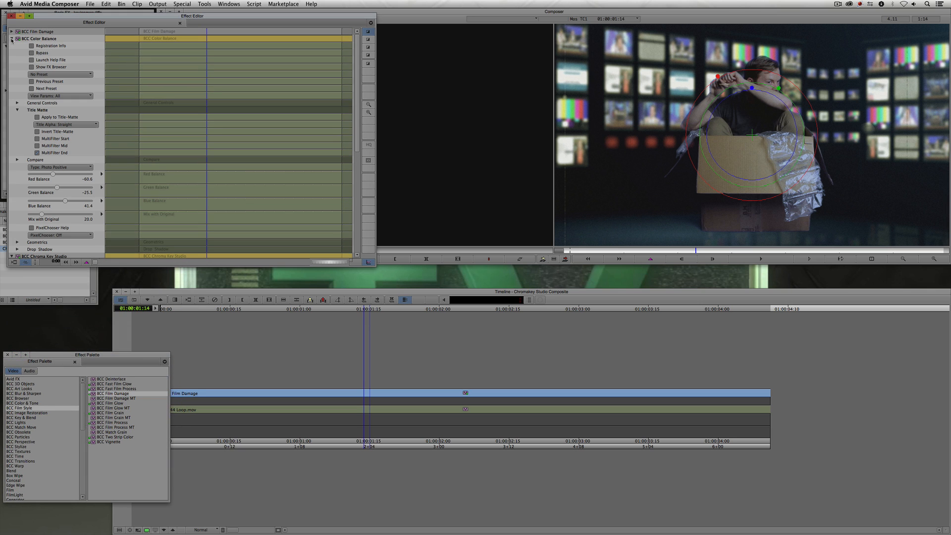
left_click(46, 147)
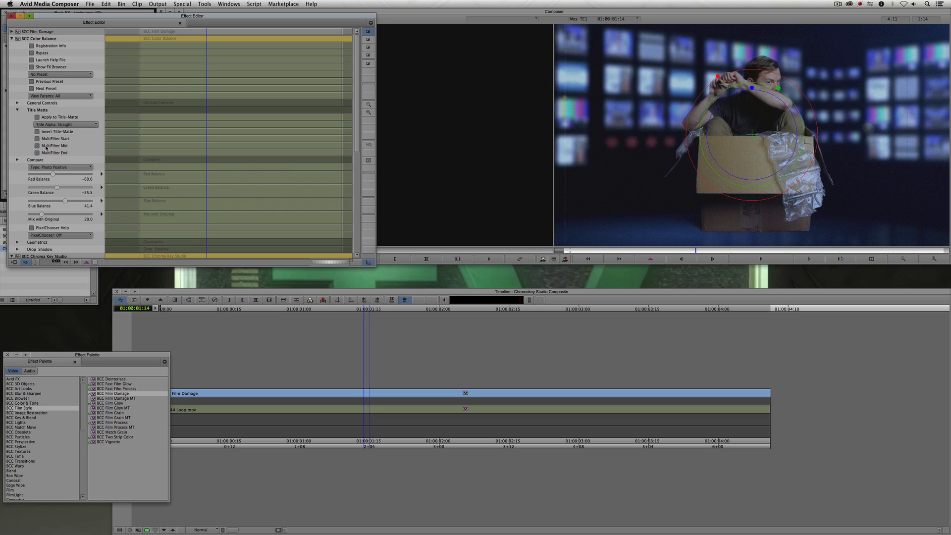
- Enable MultiFilter End in Film Damage's Title Matte settings and toggle its Color On and Dirt On options
left_click(12, 31)
left_click(18, 103)
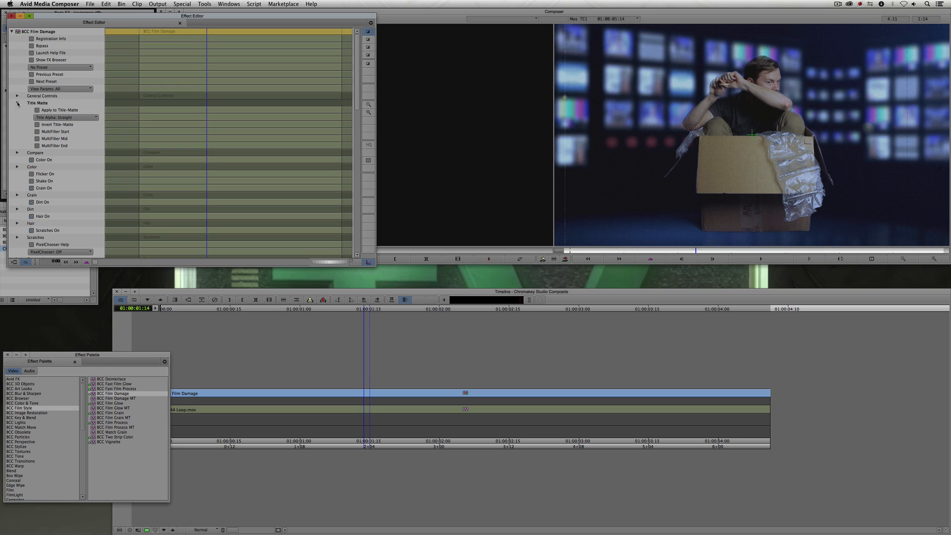
left_click(37, 145)
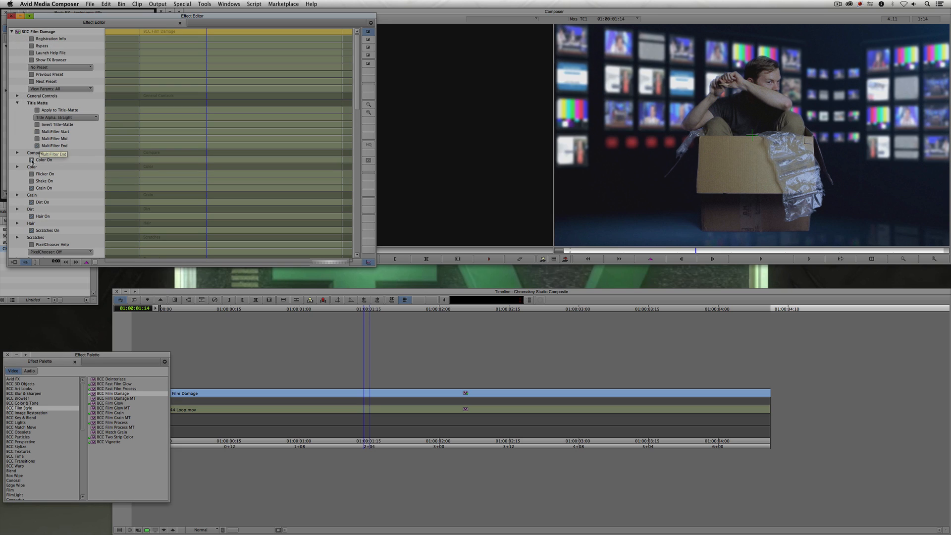
left_click(32, 160)
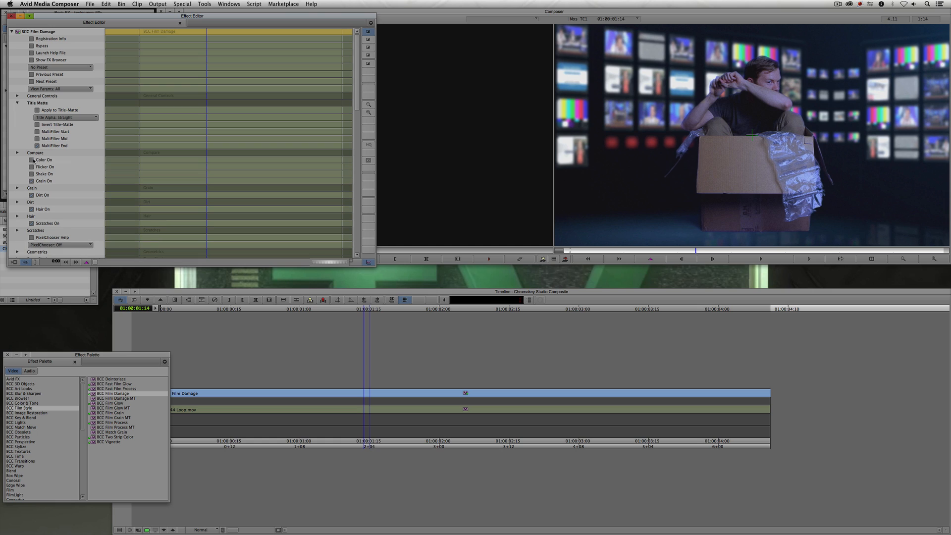
left_click(32, 195)
left_click(32, 209)
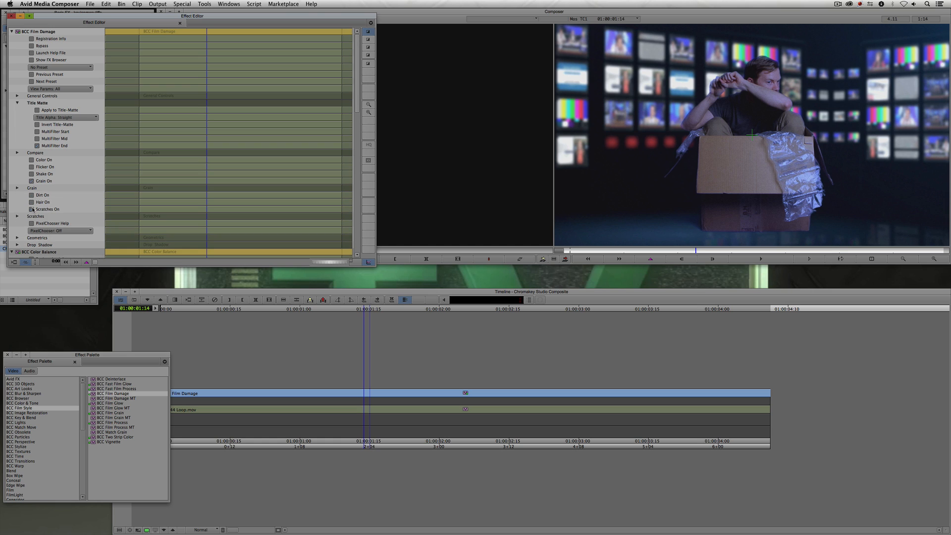
left_click(32, 209)
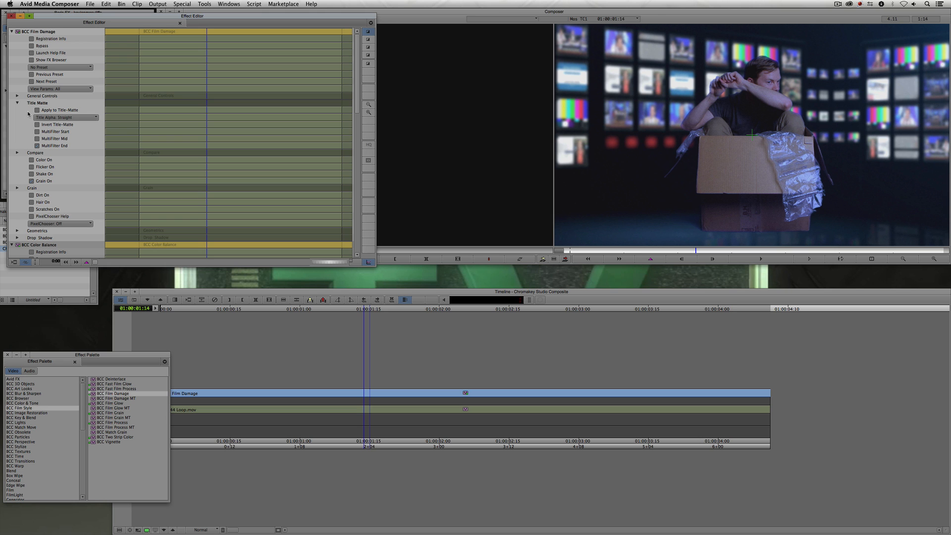
left_click(17, 189)
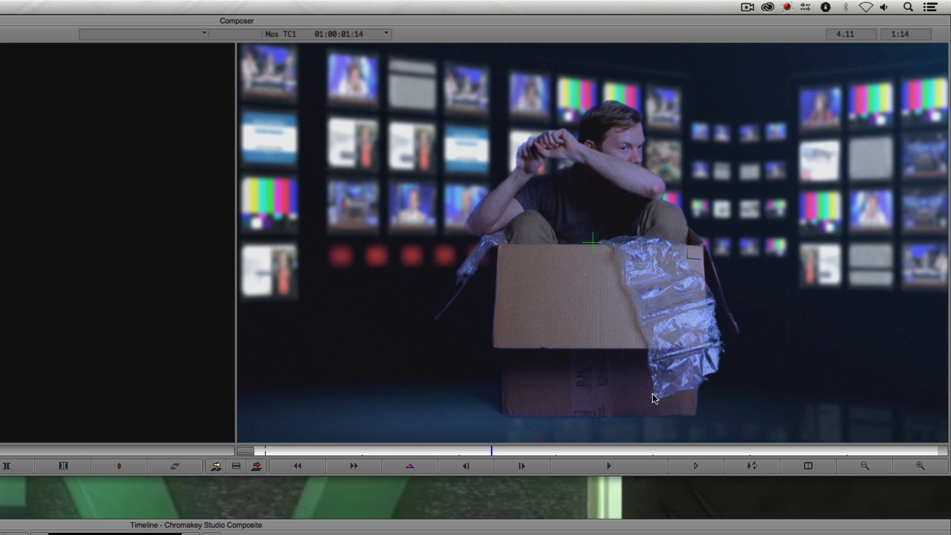
- Zoom the Composer view to 4X and scrub to examine the film damage grain on the composite
left_click(916, 467)
left_click(916, 468)
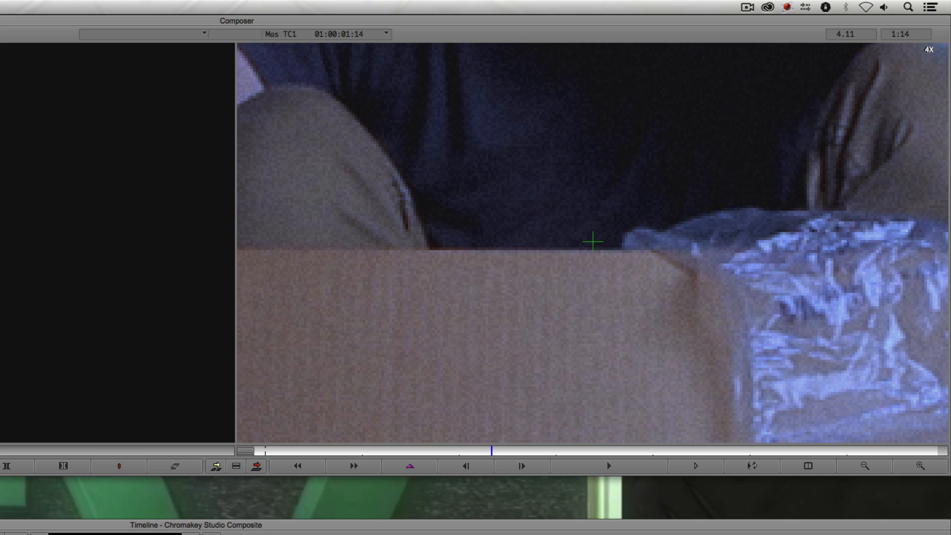
left_click(592, 242)
left_click_drag(476, 451, 456, 450)
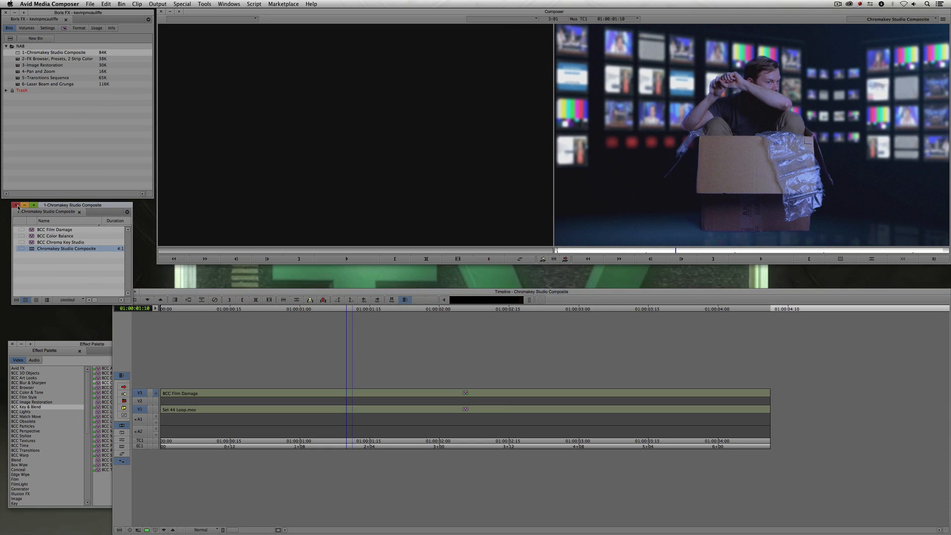
- Close the Chromakey Studio Composite bin, effect palette and sequence
left_click(16, 205)
left_click(54, 344)
left_click(12, 344)
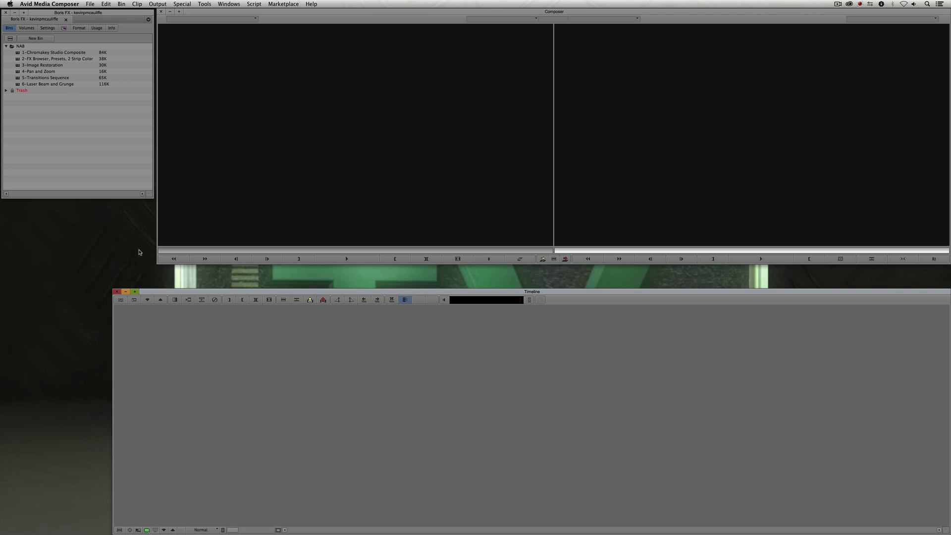
- Open the 2-FX Browser, Presets, 2 Strip Color bin and reposition its window
double_click(19, 59)
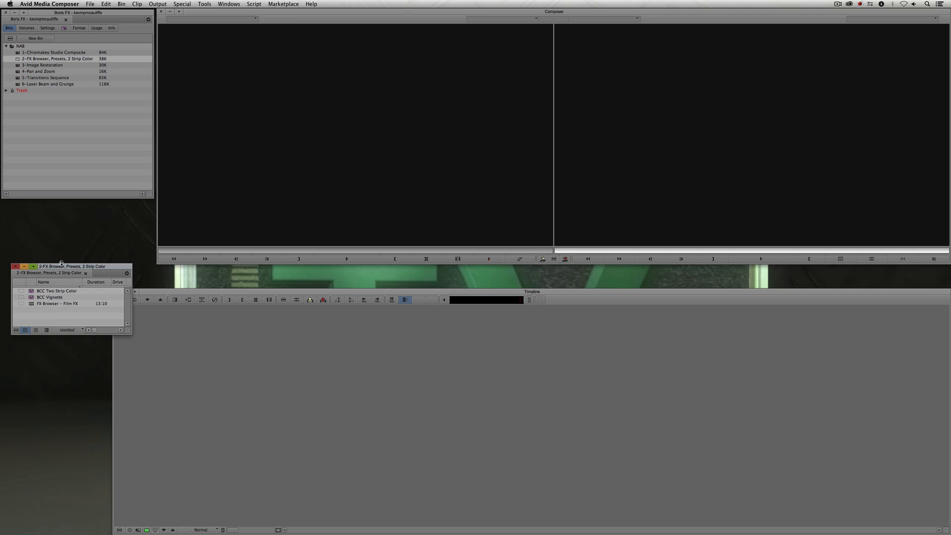
left_click_drag(61, 263, 62, 209)
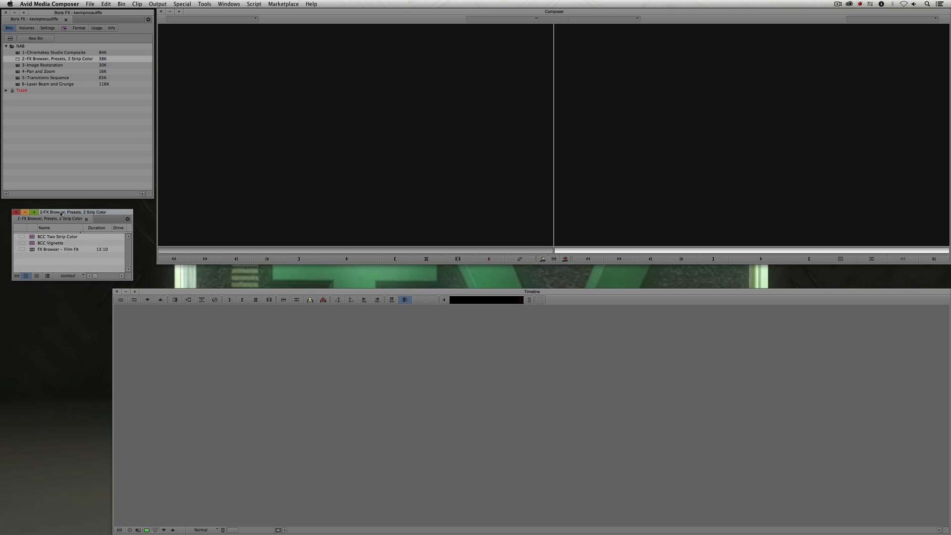
- Open the FX Browser – Film FX sequence and scrub through its three clips
double_click(32, 251)
left_click_drag(299, 419, 266, 419)
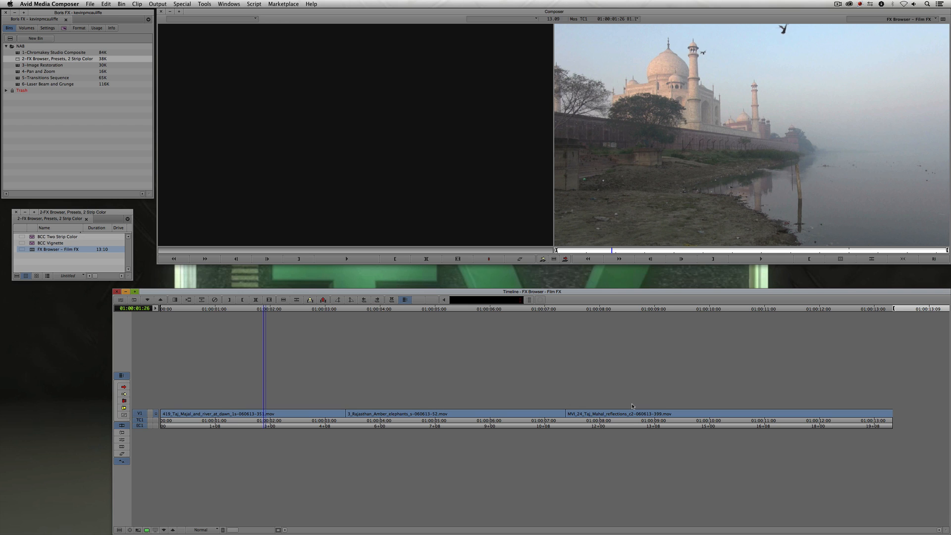
left_click_drag(289, 420, 798, 422)
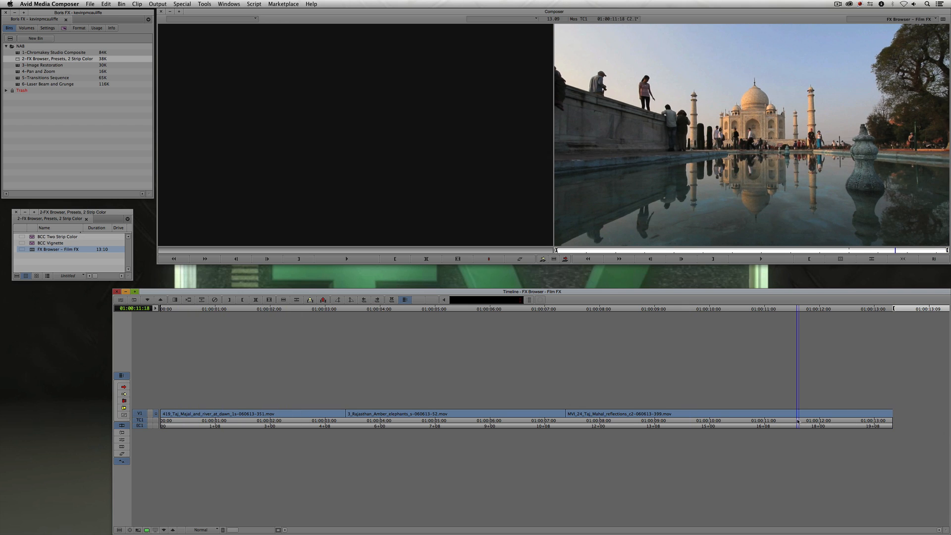
key("super+z")
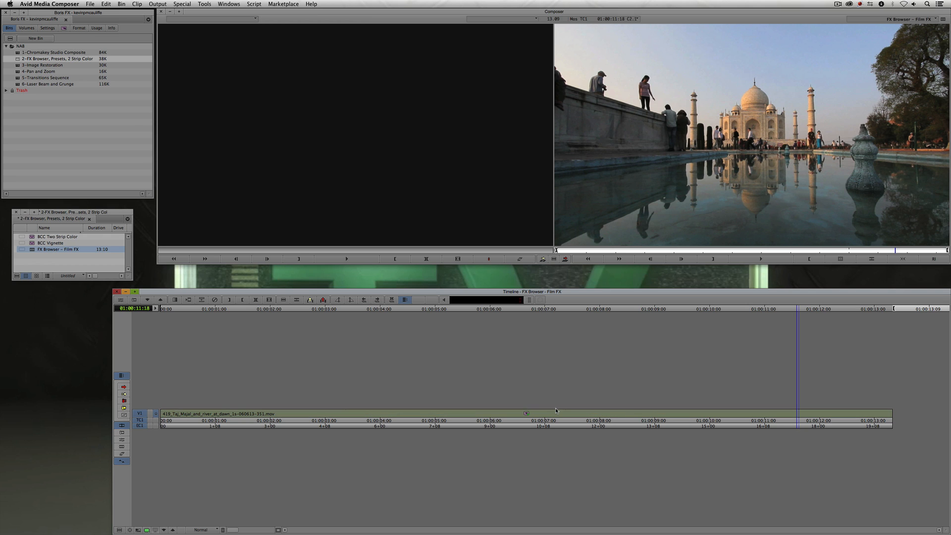
key("super+z")
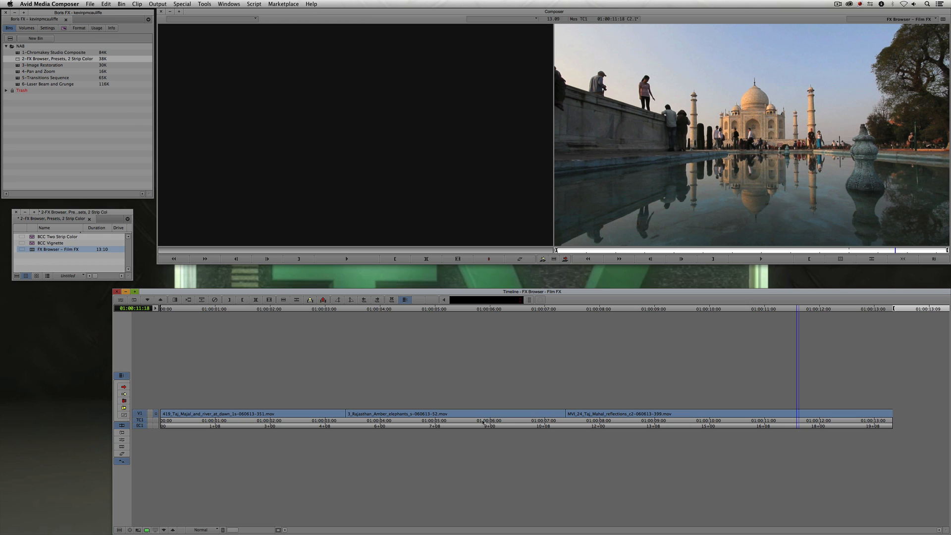
- Open the Effect Palette, move it up, and select BCC Two Strip Color in the BCC Film Style category
key("super+8")
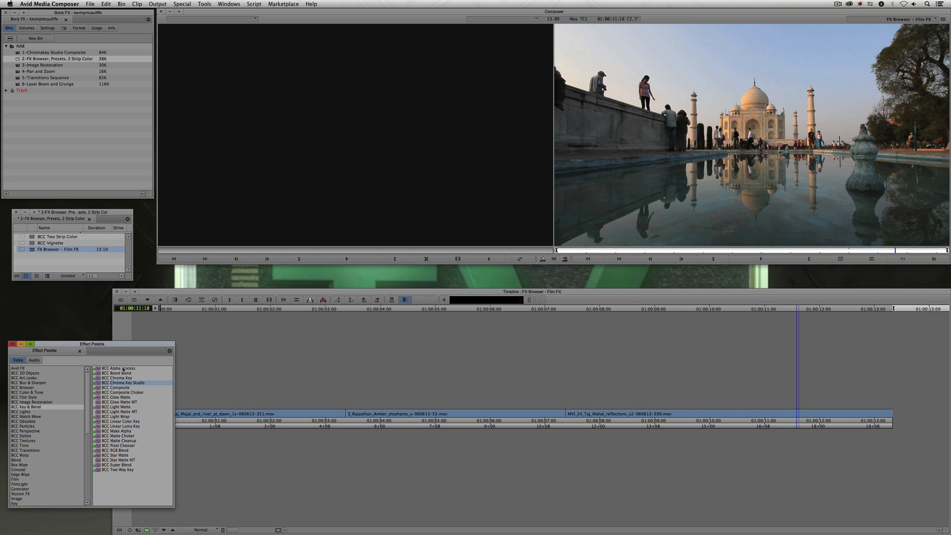
left_click_drag(109, 344, 108, 155)
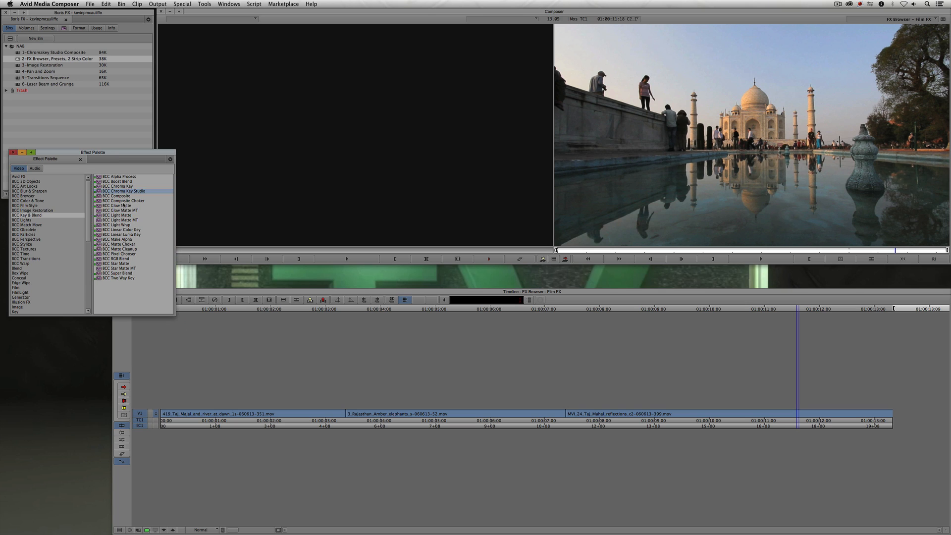
left_click(25, 206)
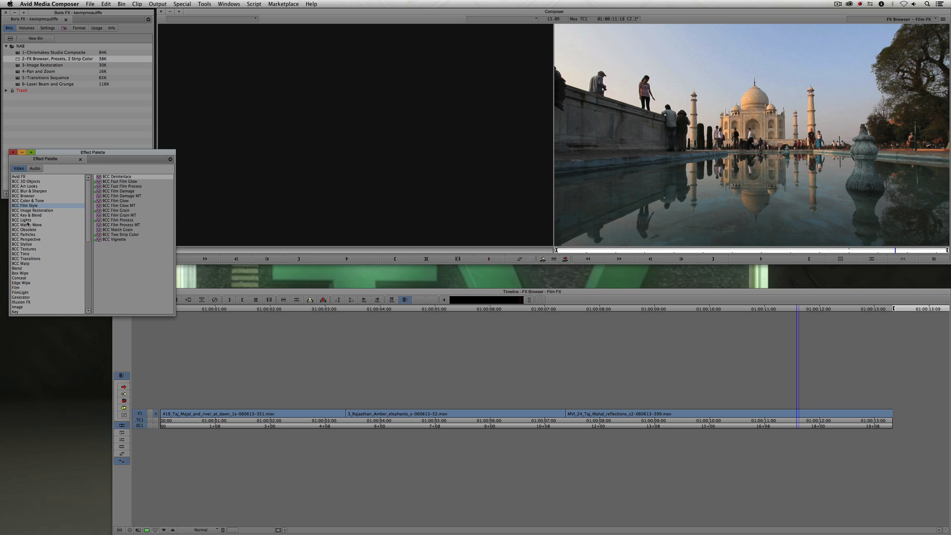
left_click(132, 234)
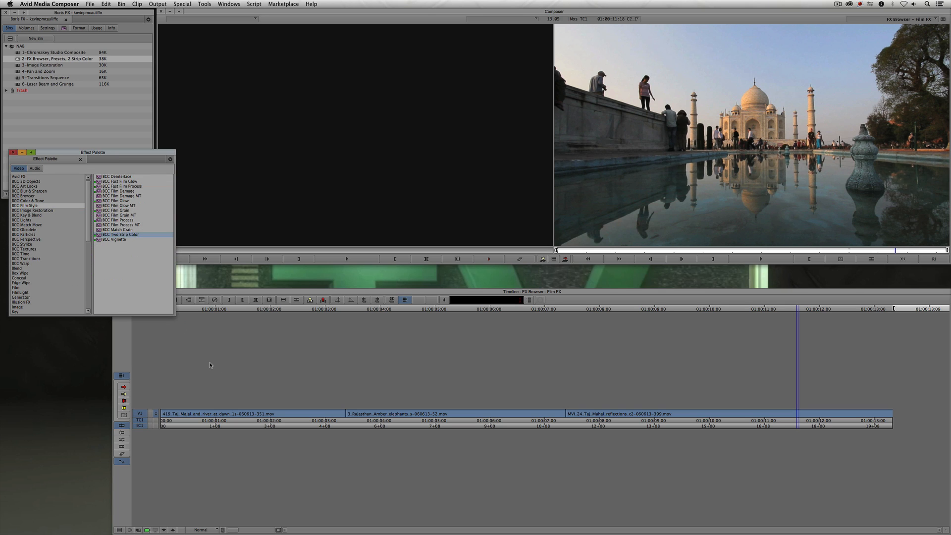
- Select all three clips in the sequence and apply BCC Two Strip Color to them
left_click(257, 414)
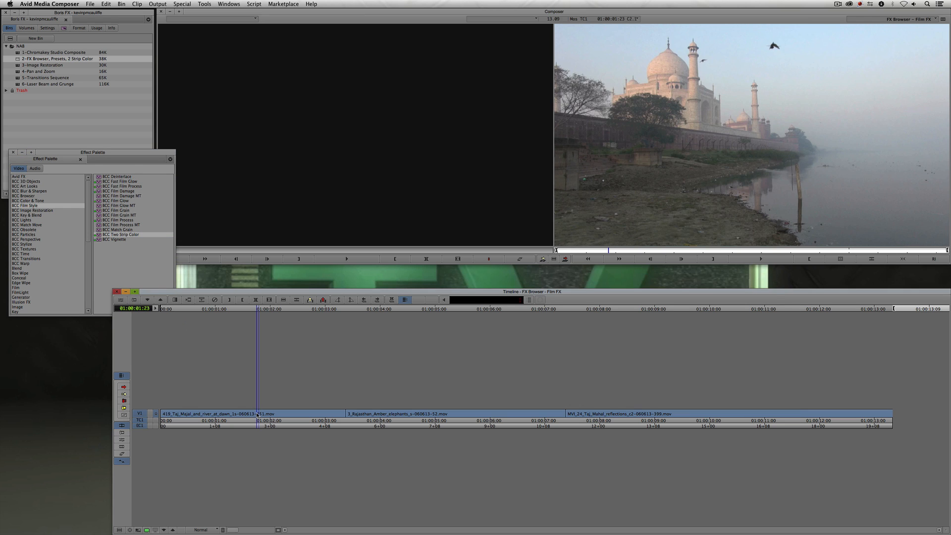
key("shift+F8")
left_click(275, 415)
left_click(417, 415, "shift")
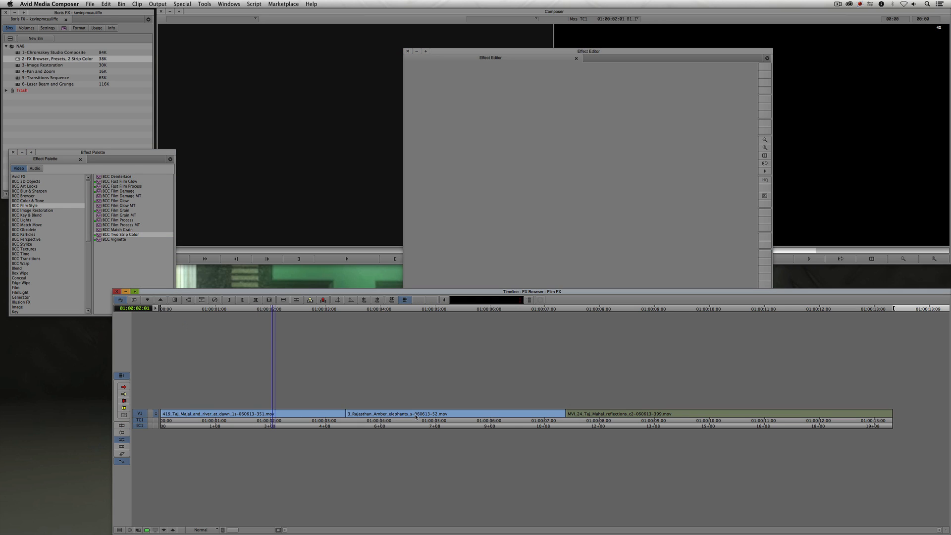
left_click(619, 415, "shift")
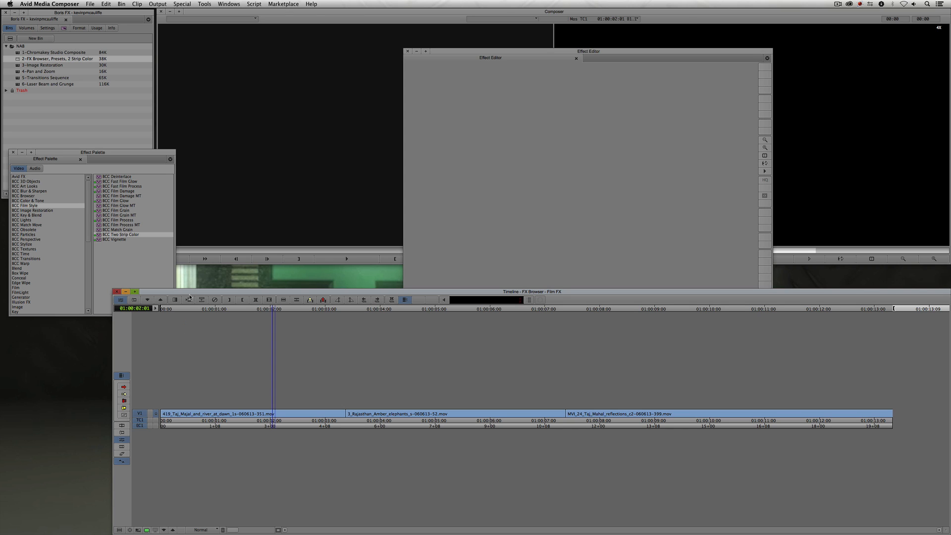
double_click(112, 235)
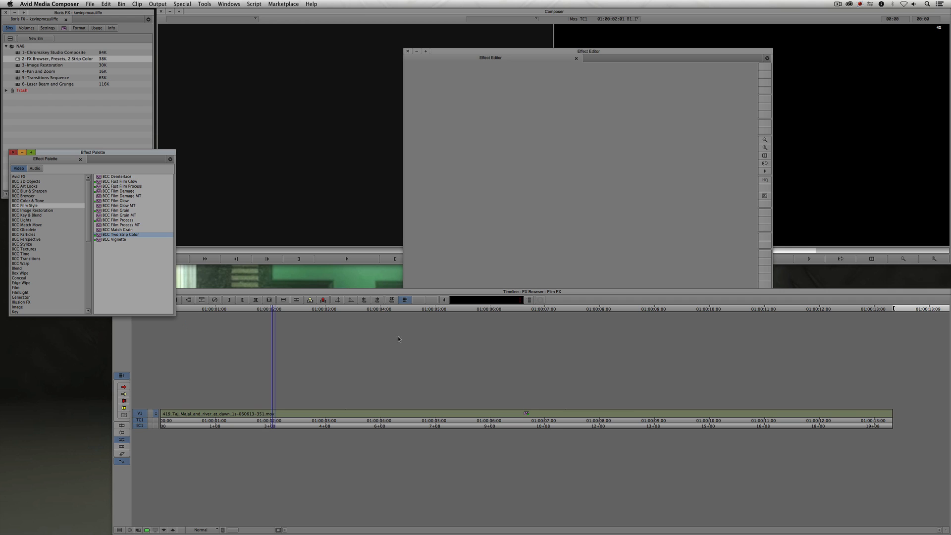
- Open the Two Strip Color effect in the Effect Editor and move the editor window aside
left_click(523, 418)
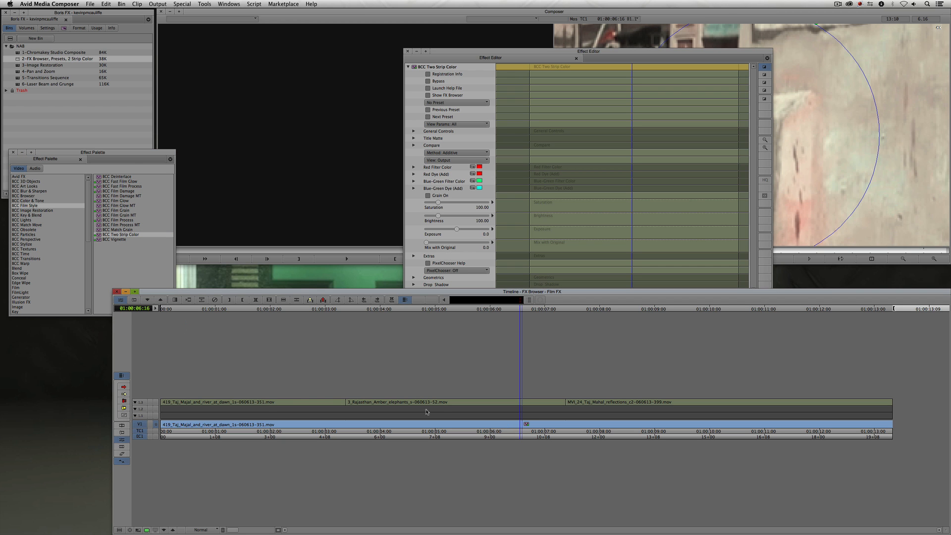
left_click(475, 54)
left_click_drag(476, 54, 132, 34)
- Reset the Composer view zoom to show the full frame
left_click(905, 259)
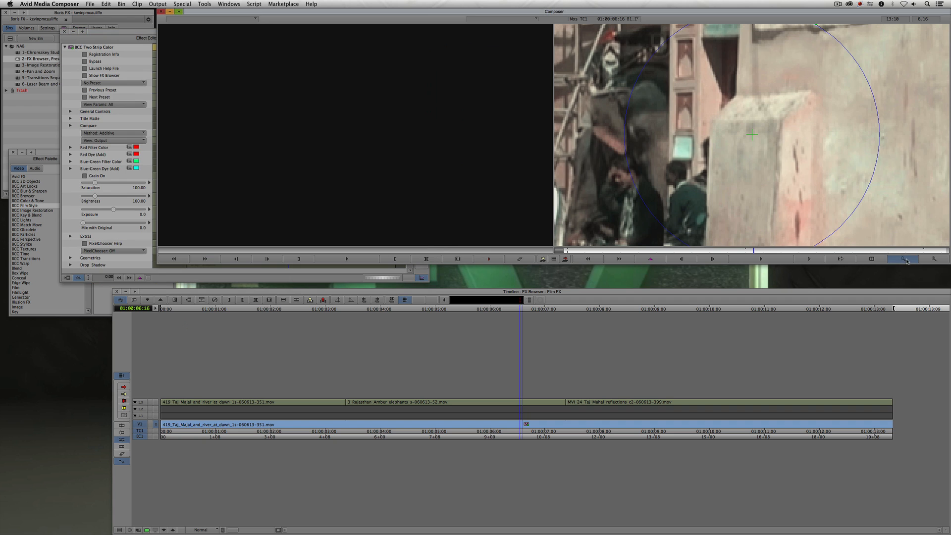
left_click(906, 259)
left_click(904, 259)
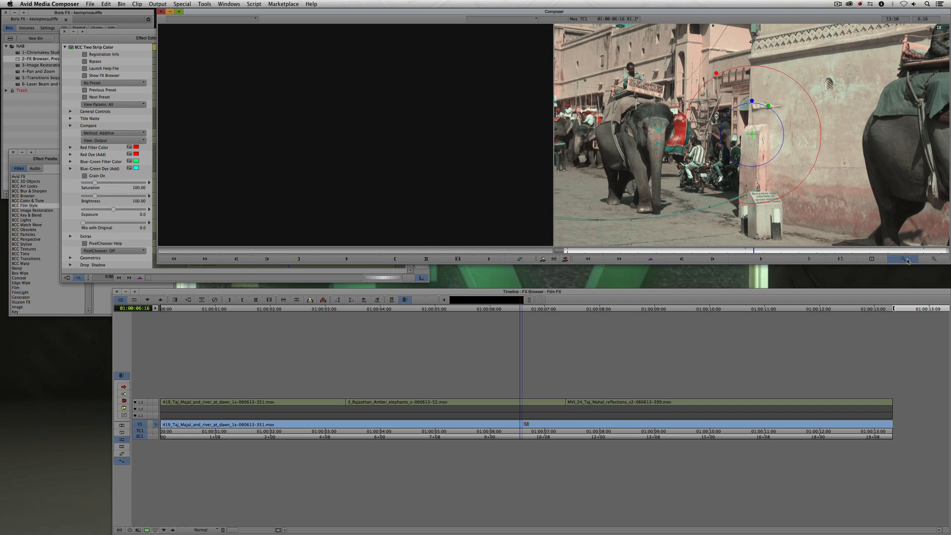
- Load the BlownOutGreenRedDD.bsp preset and then the BlownOutHeatDD.bsp preset for Two Strip Color
left_click_drag(120, 32, 186, 49)
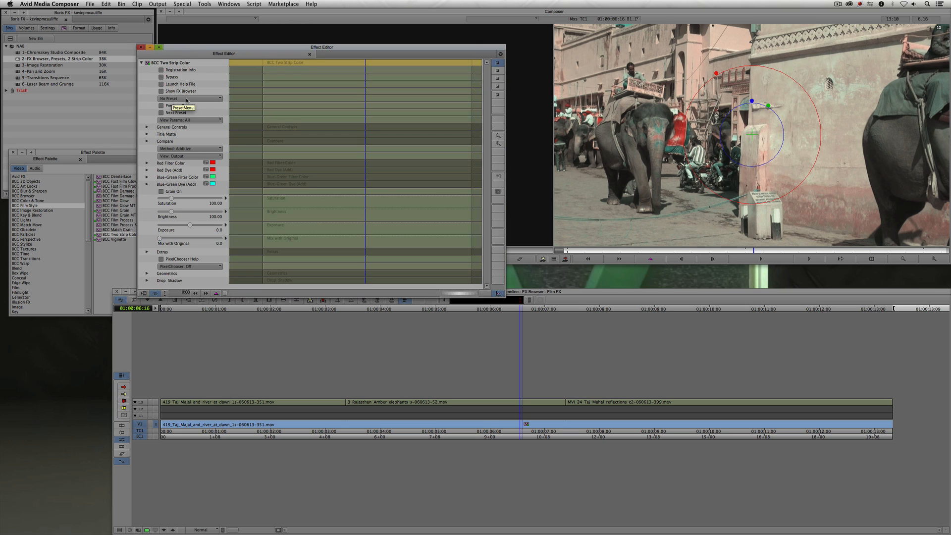
left_click(187, 99)
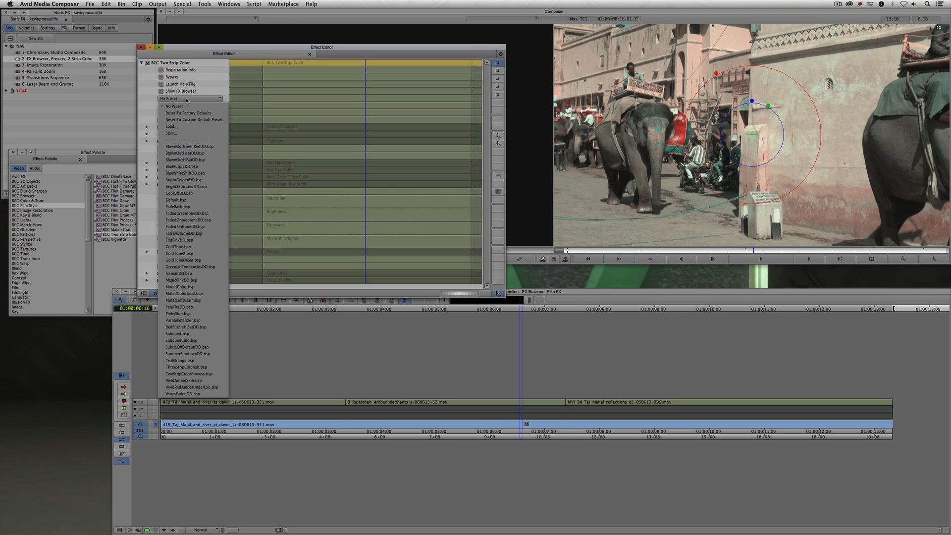
left_click(208, 146)
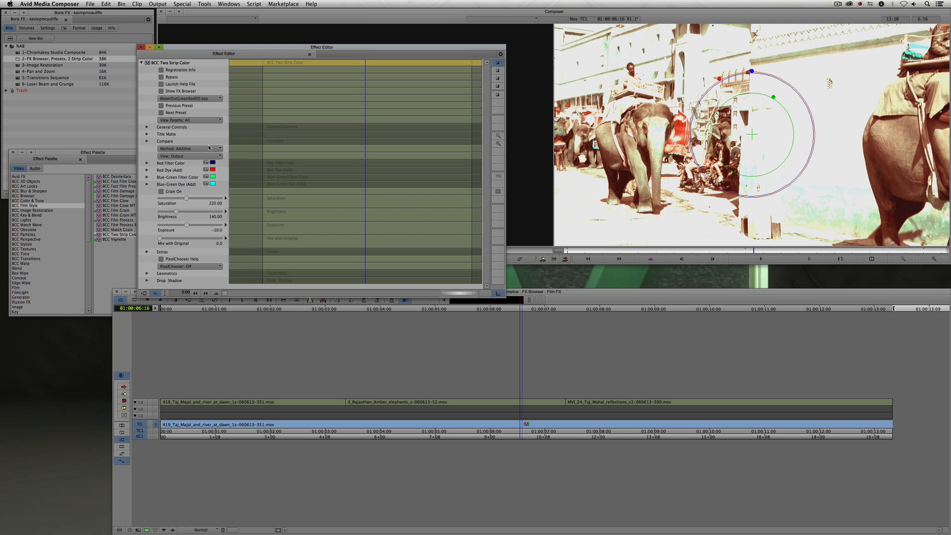
left_click(191, 98)
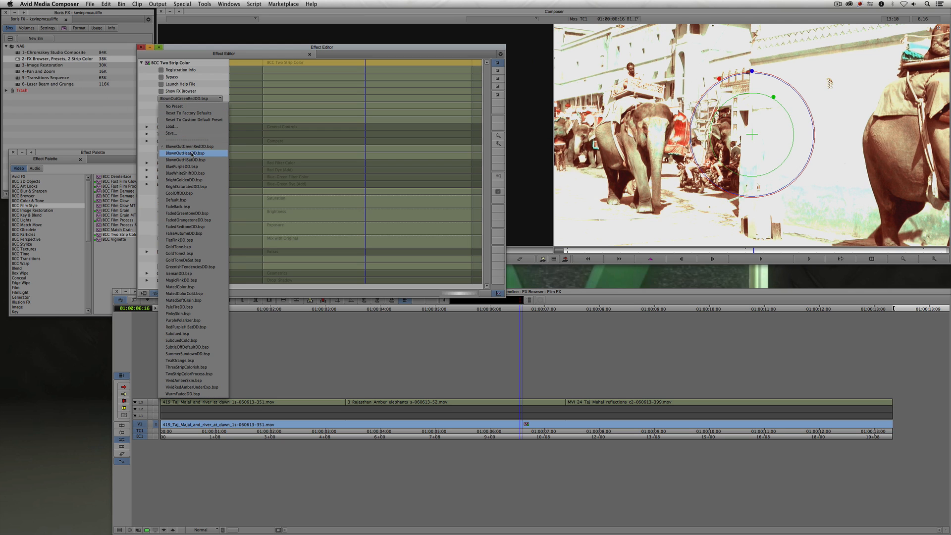
left_click(208, 154)
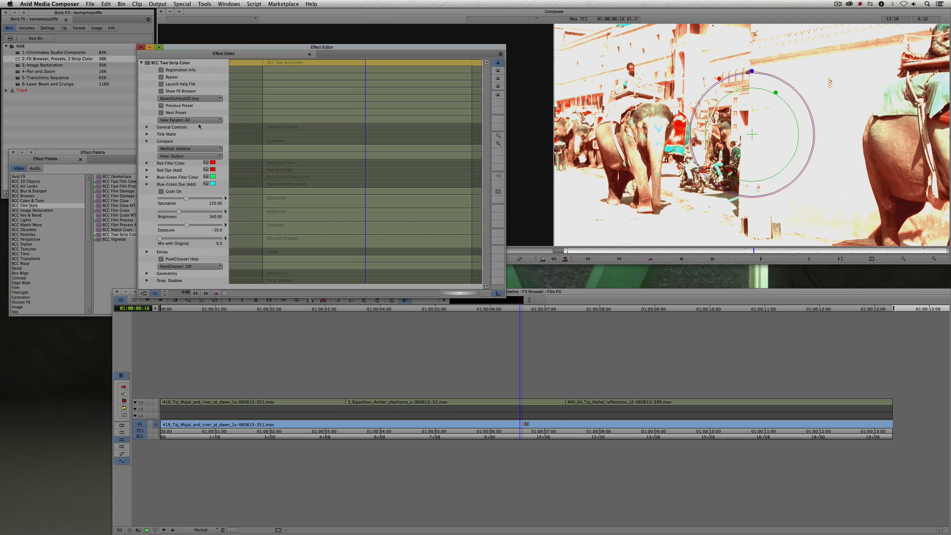
- Step forward and back through the Two Strip Color presets and review the preset list
left_click(169, 114)
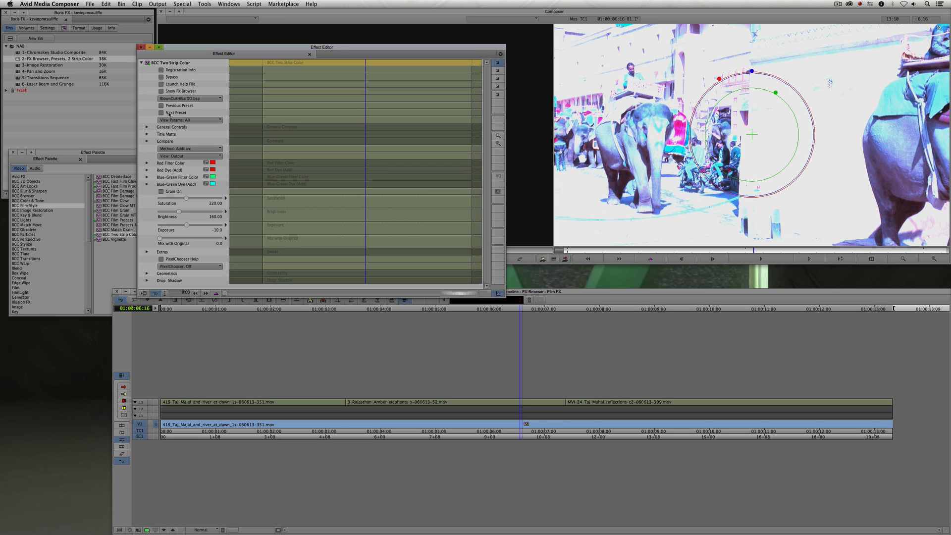
left_click(169, 114)
left_click(169, 114)
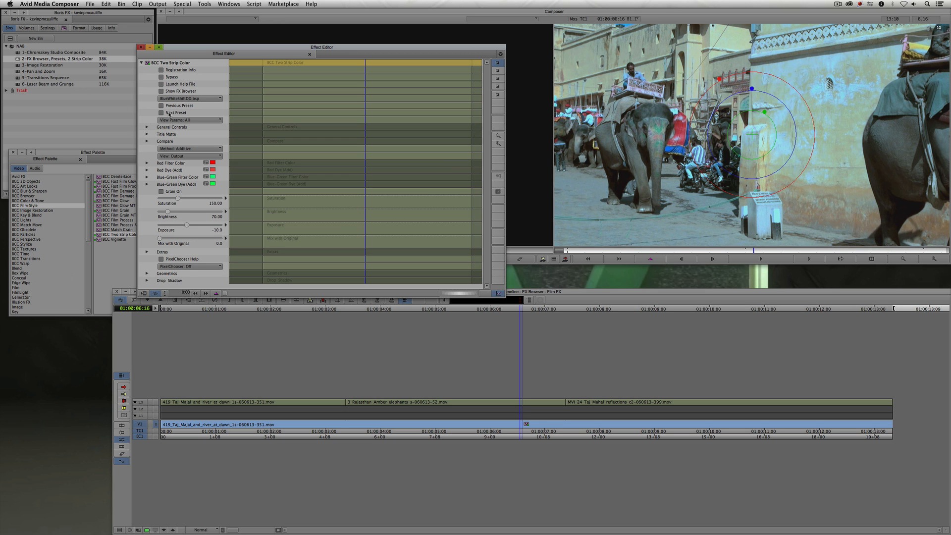
left_click(169, 113)
left_click(169, 113)
left_click(169, 113)
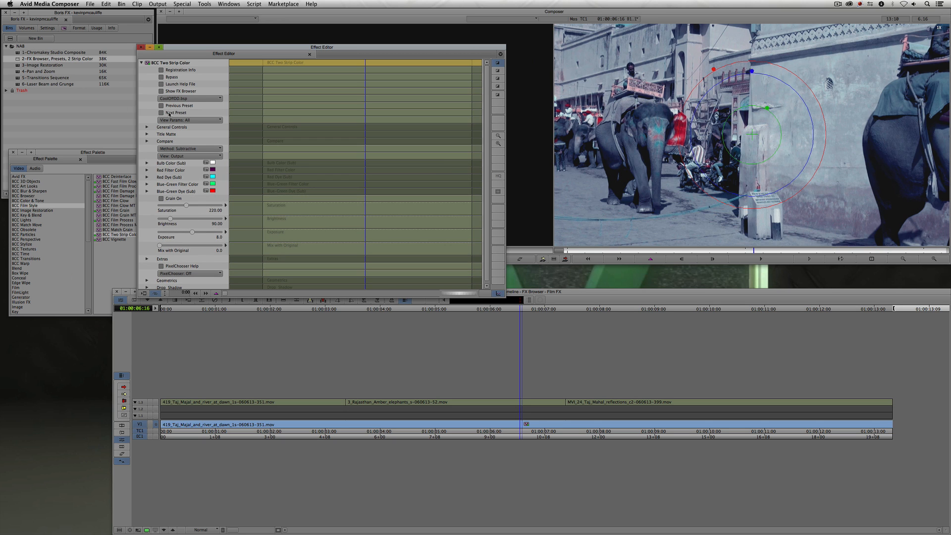
left_click(169, 114)
left_click(169, 113)
left_click(169, 113)
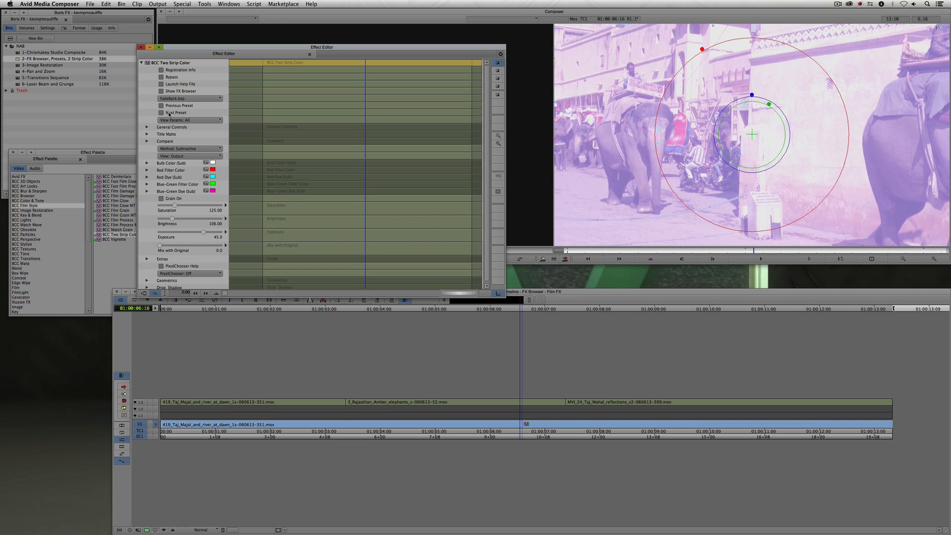
left_click(169, 113)
left_click(169, 114)
left_click(171, 106)
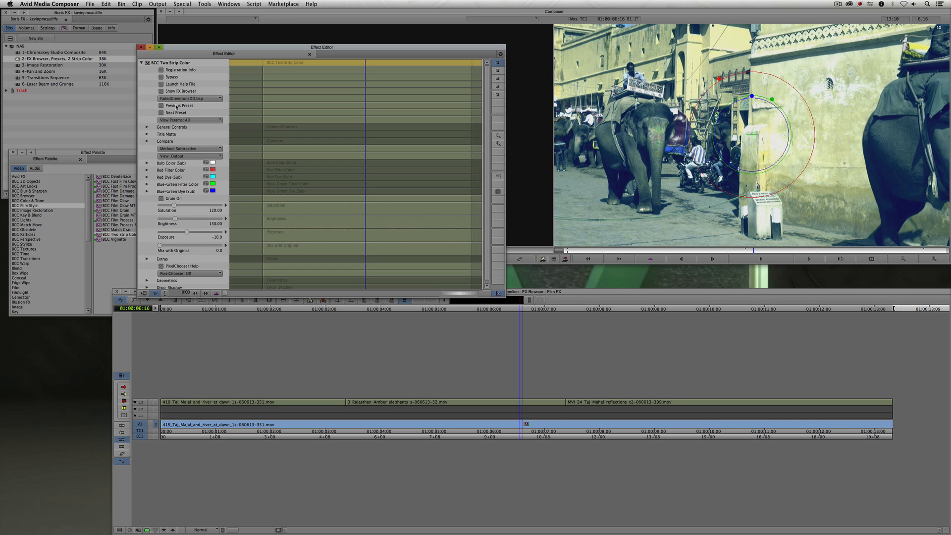
left_click(176, 107)
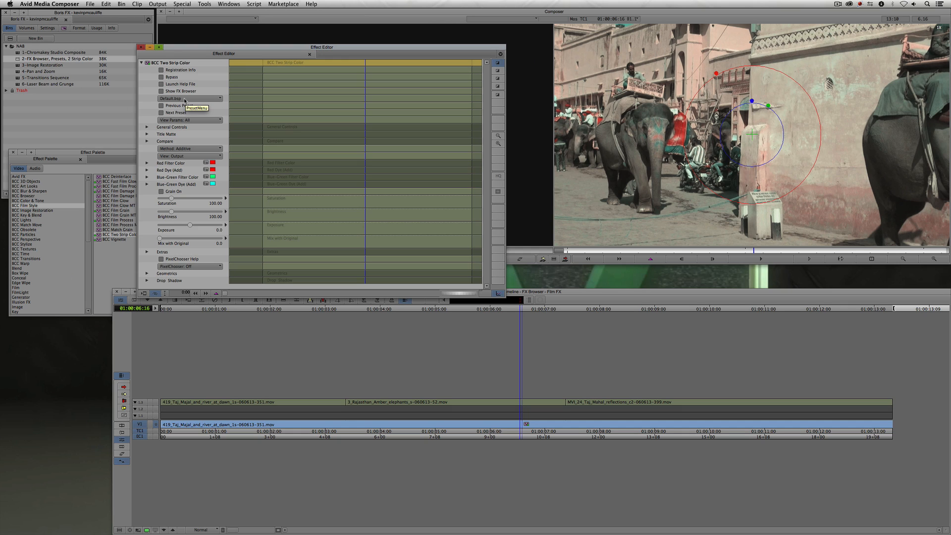
left_click(185, 99)
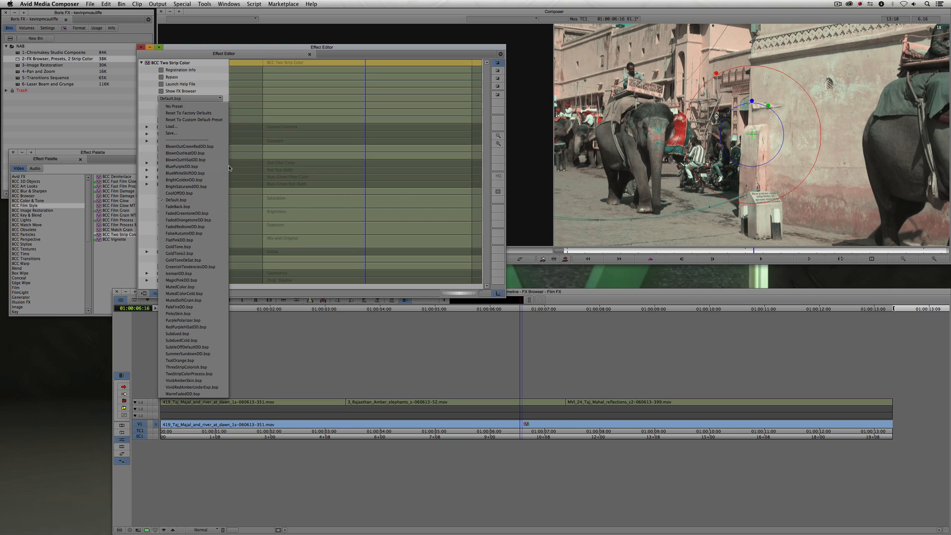
left_click(290, 48)
- Move the Effect Editor aside and open the BCC FX Browser for Two Strip Color
double_click(519, 424)
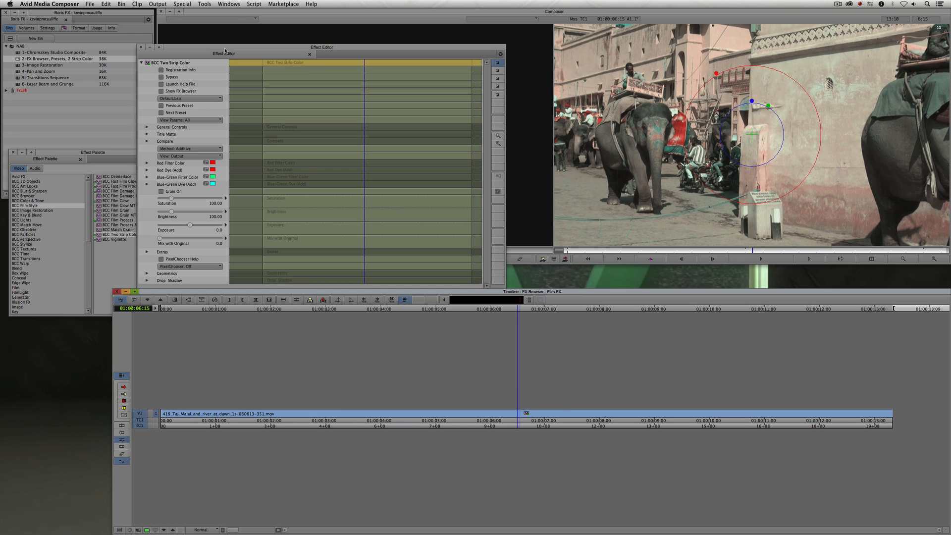
left_click_drag(225, 50, 161, 16)
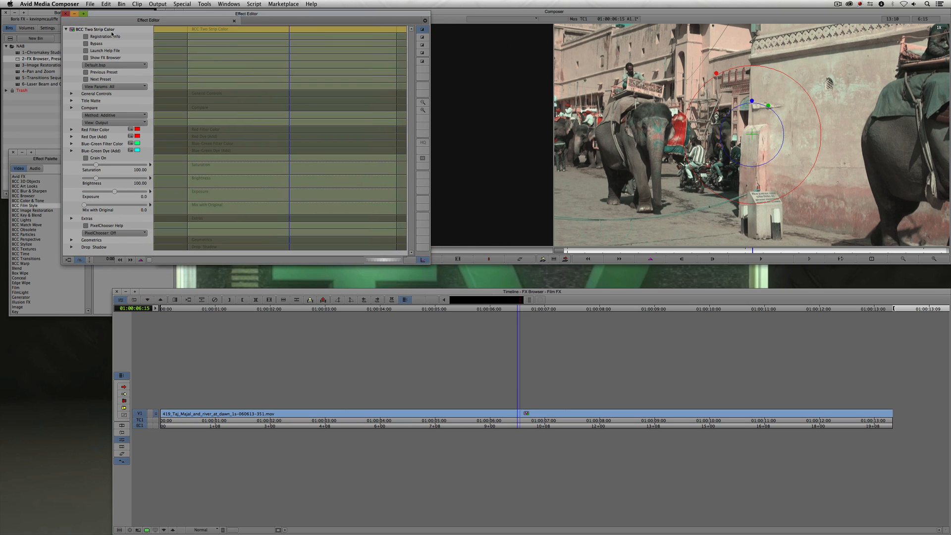
left_click(87, 58)
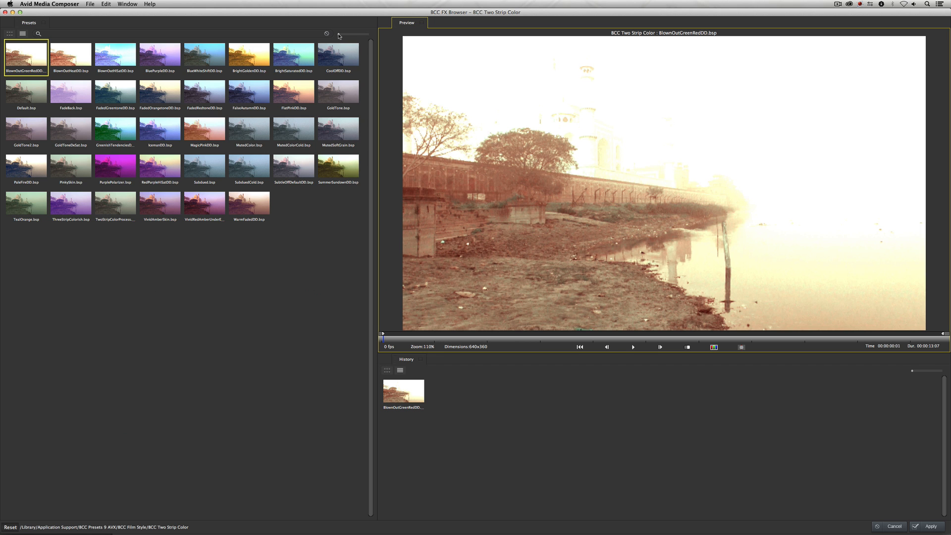
- Browse the Two Strip Color presets in the FX Browser, enlarging thumbnails and trying list and grid views
left_click_drag(339, 34, 370, 34)
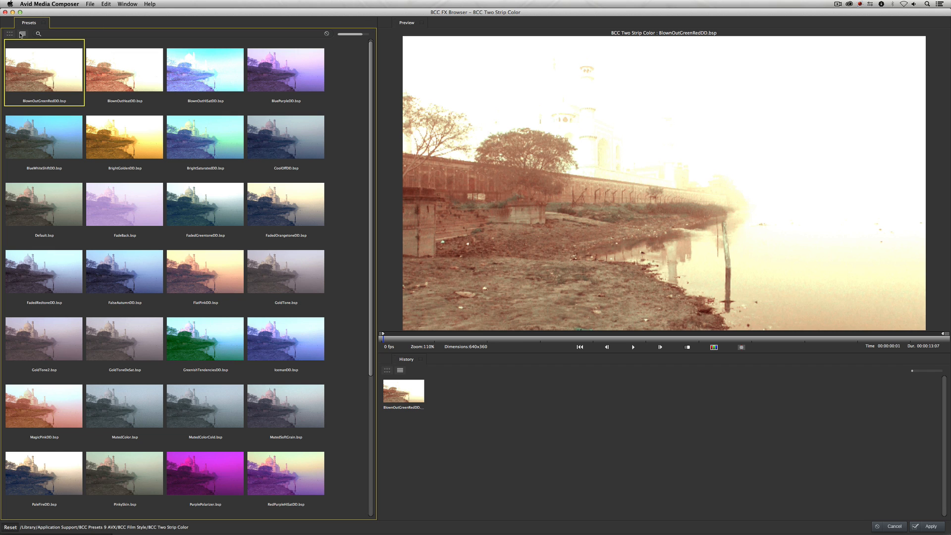
left_click(22, 34)
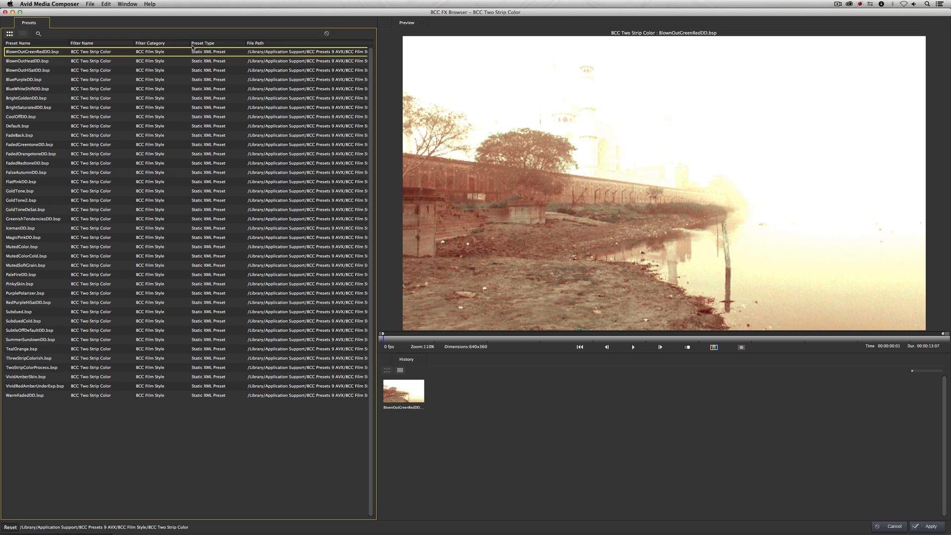
left_click(56, 35)
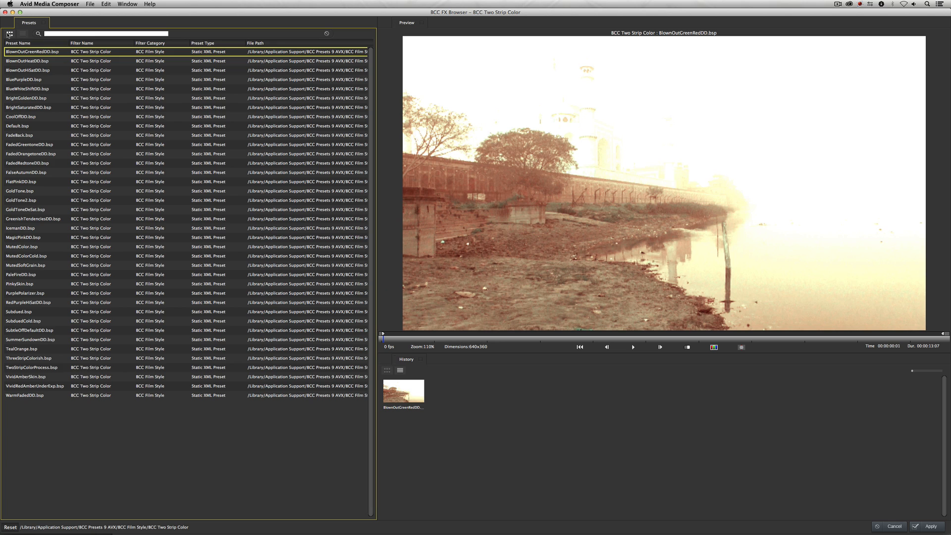
left_click(9, 34)
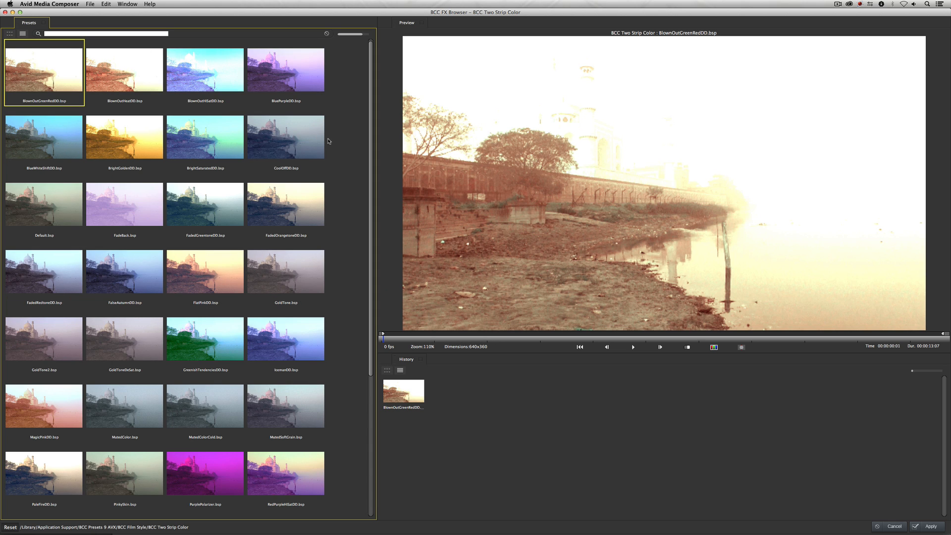
left_click_drag(372, 119, 379, 220)
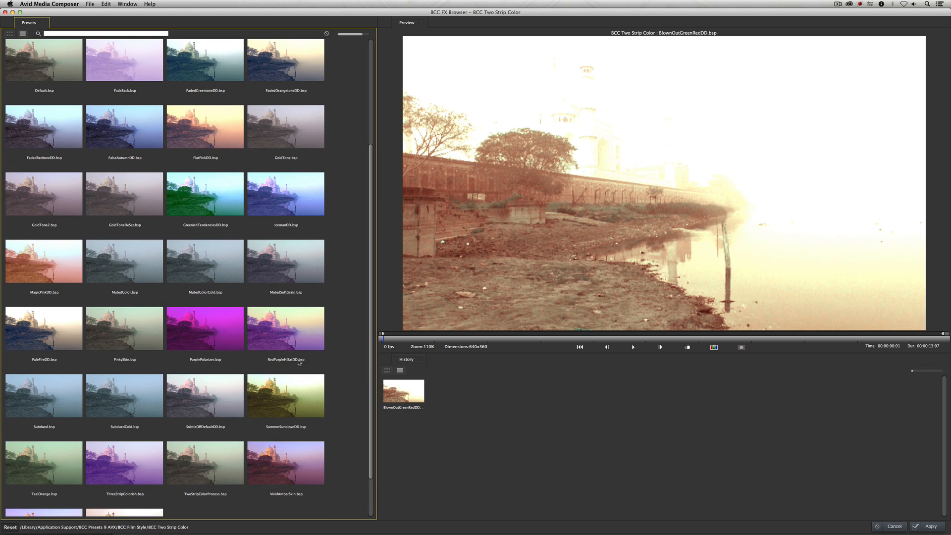
- Select the RedPurpleHiSatDD.bsp preset and play its preview, trimming the preview playback range with in and out markers
left_click(275, 335)
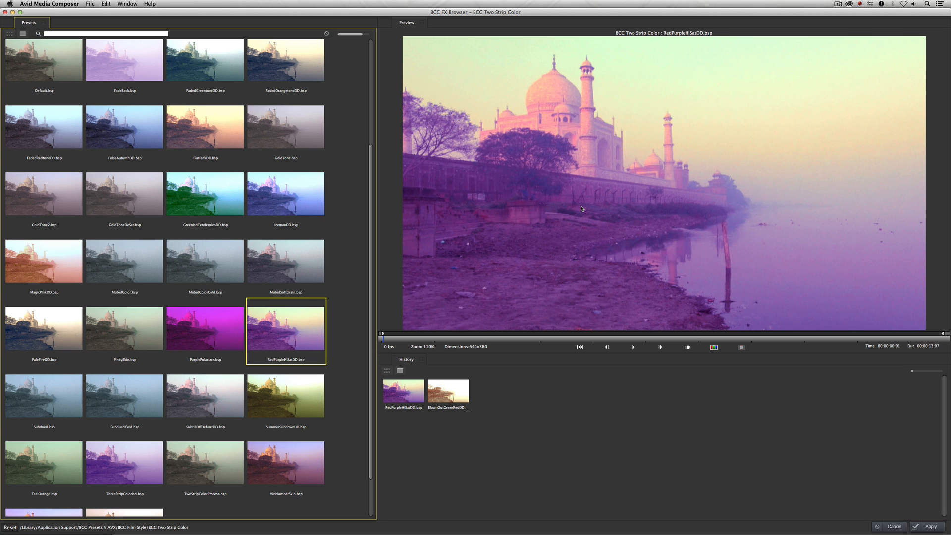
left_click(542, 39)
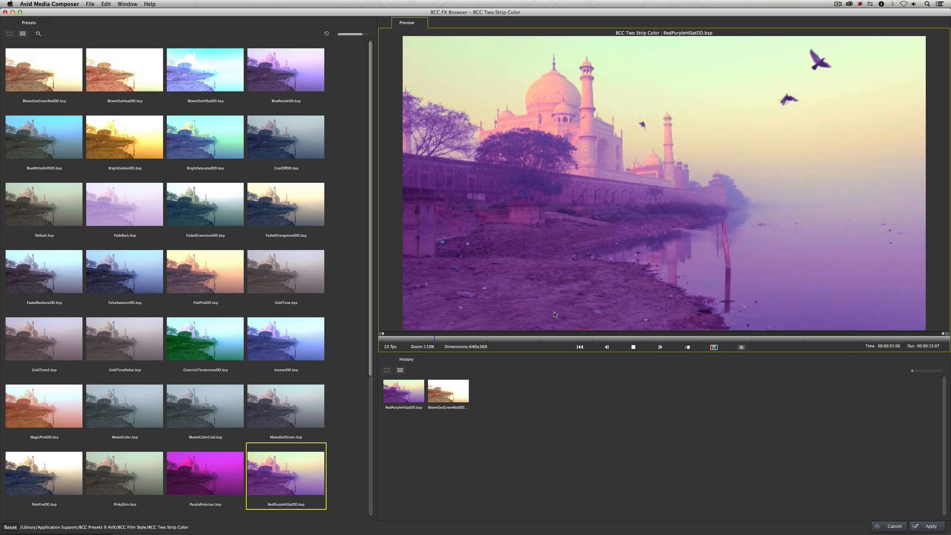
key("space")
mouse_move(556, 341)
left_mouse_down()
mouse_move(580, 339)
mouse_move(516, 340)
mouse_move(556, 339)
mouse_move(518, 339)
mouse_move(539, 339)
left_mouse_up()
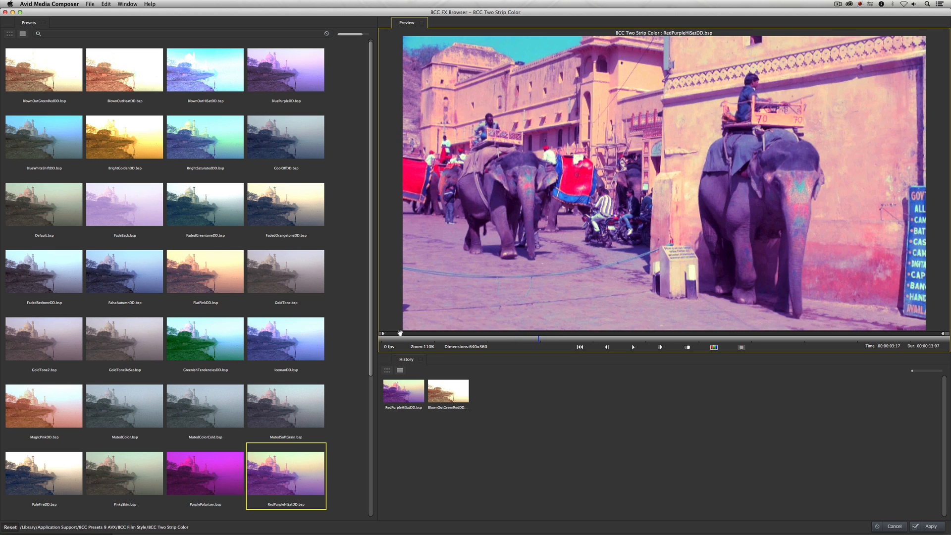
left_click_drag(383, 336, 539, 336)
left_click_drag(942, 336, 657, 339)
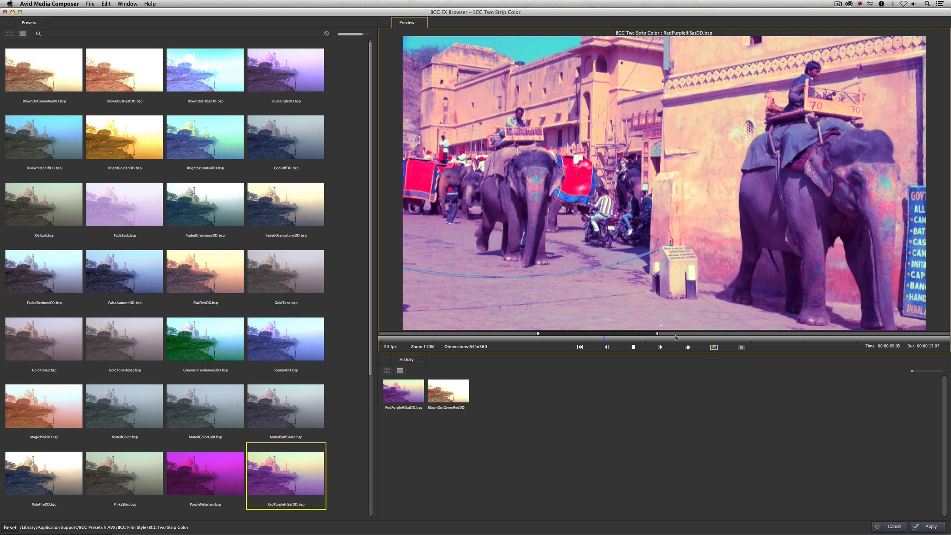
key("space")
- Switch the preview to Compare Split and move the split line further left
left_click(743, 348)
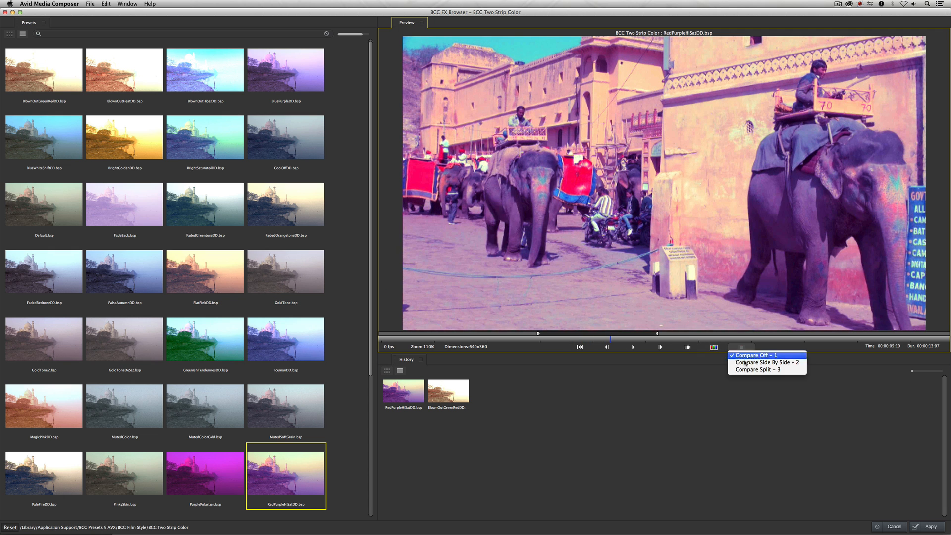
left_click(751, 369)
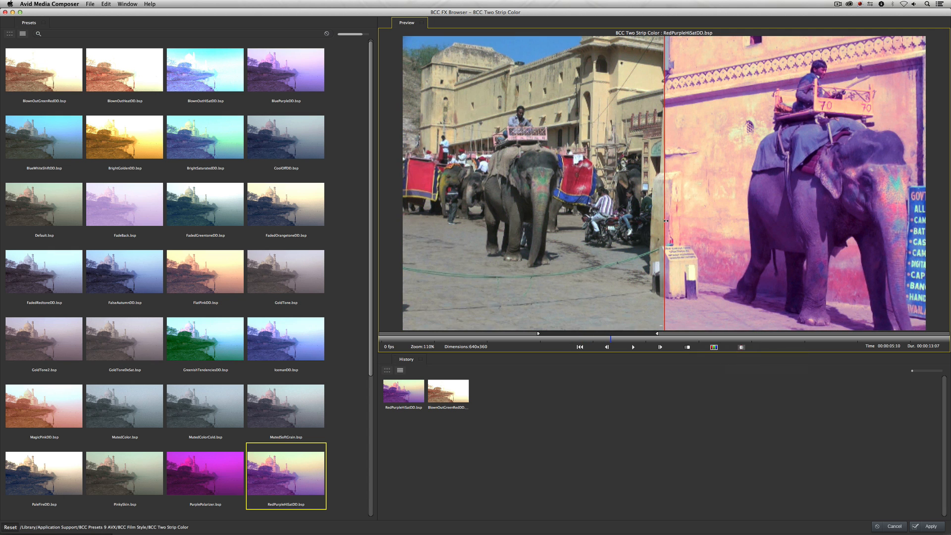
left_click_drag(666, 221, 641, 267)
- Set the preview resolution to Full and check the composite background options
left_click(689, 347)
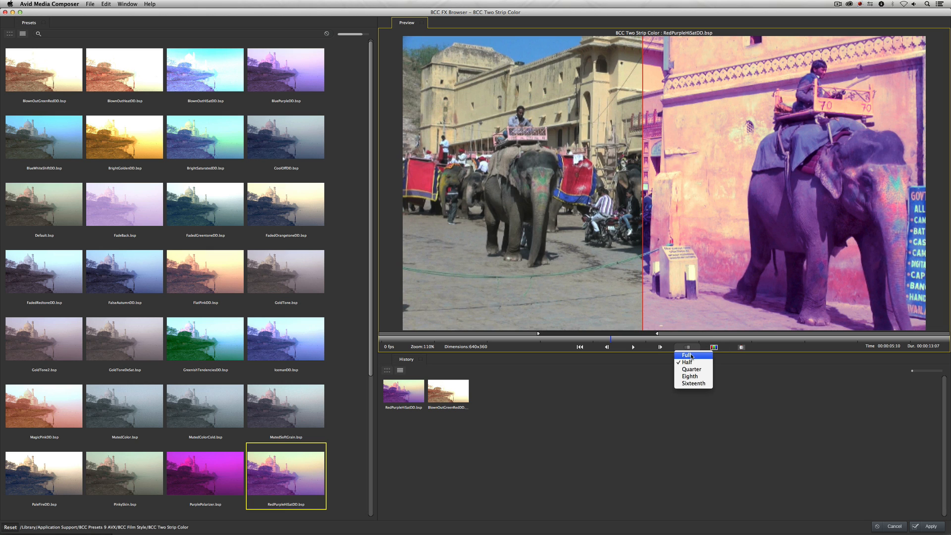
left_click(692, 356)
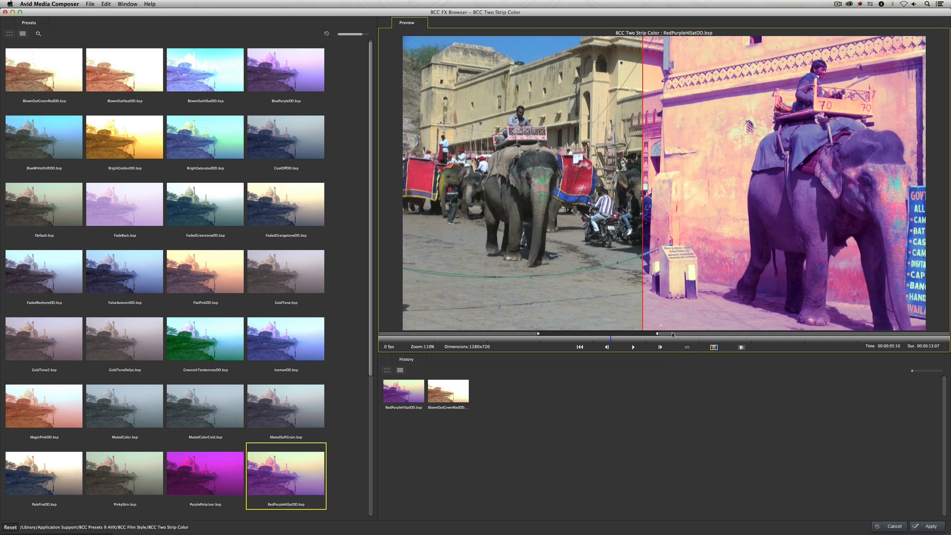
left_click(714, 347)
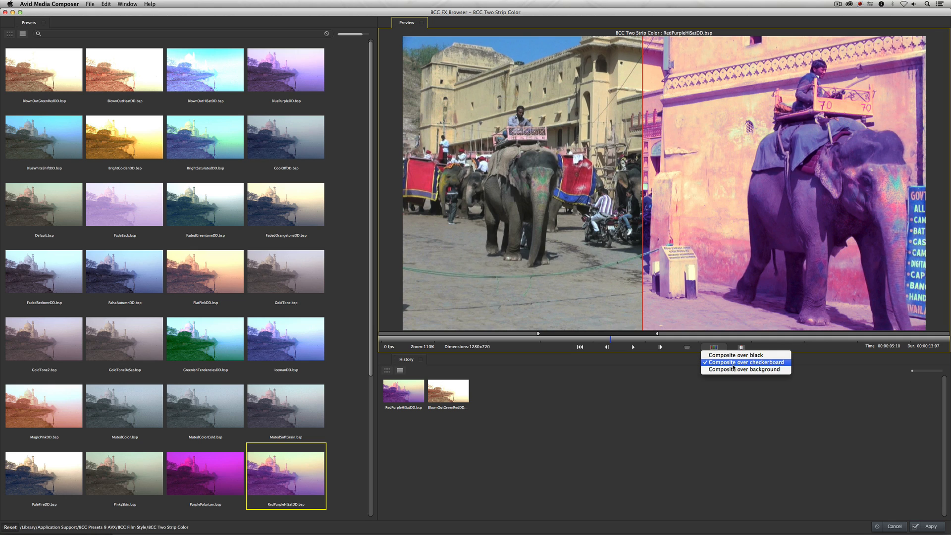
left_click(666, 375)
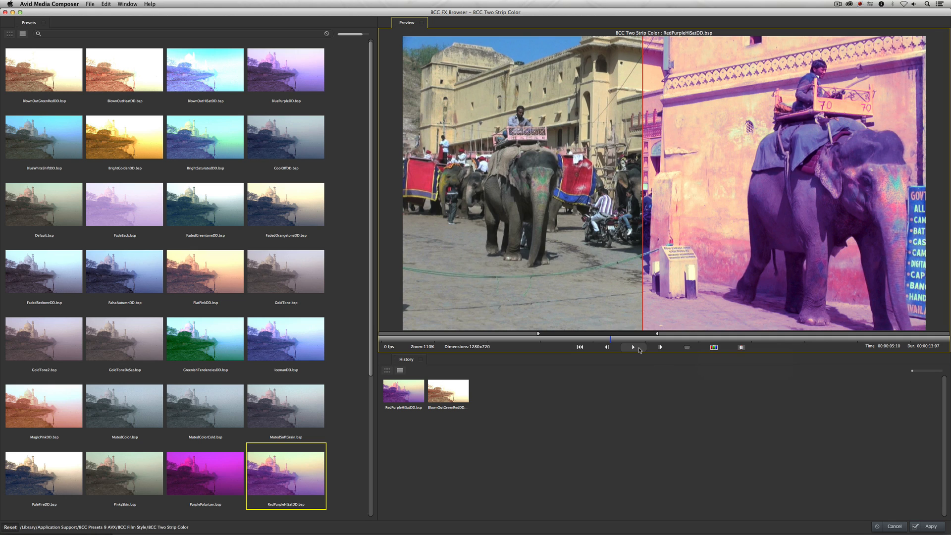
- Turn the compare view off and apply the RedPurpleHiSatDD preset to the clip
left_click(741, 347)
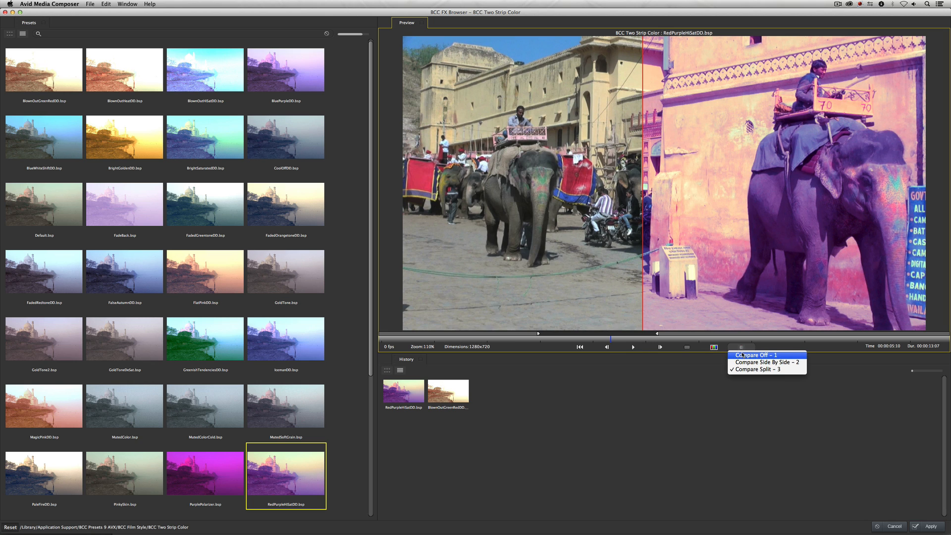
left_click(743, 354)
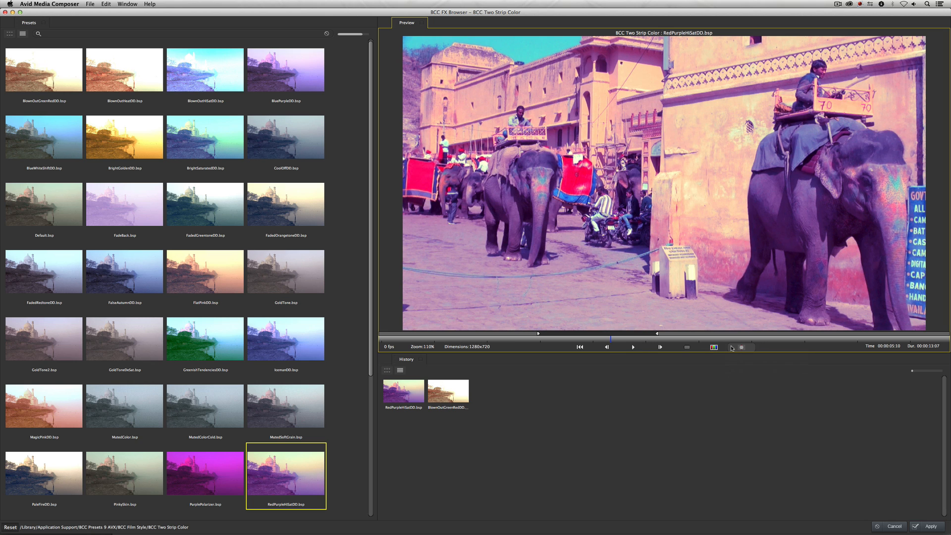
left_click(931, 527)
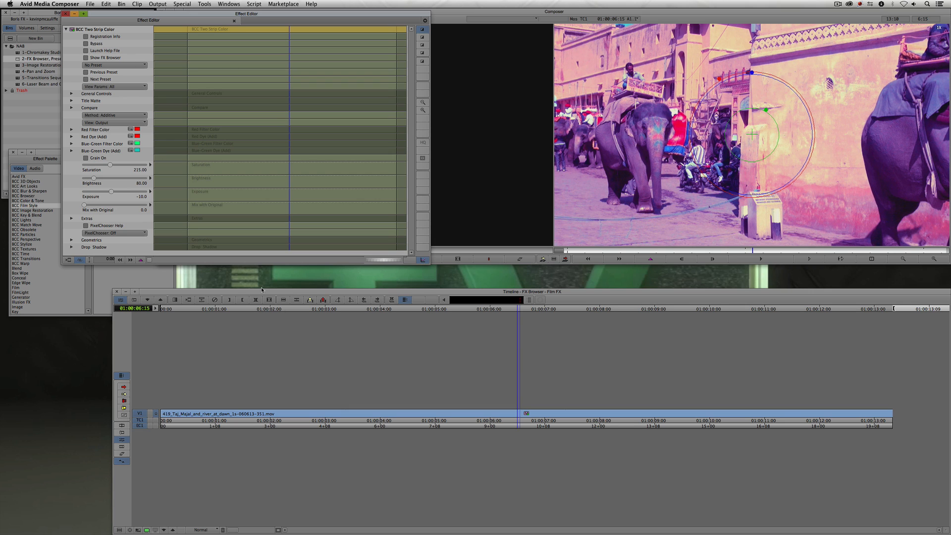
- Open the nested effect clip to view its tracks and step out of the nest to the main timeline
double_click(359, 416)
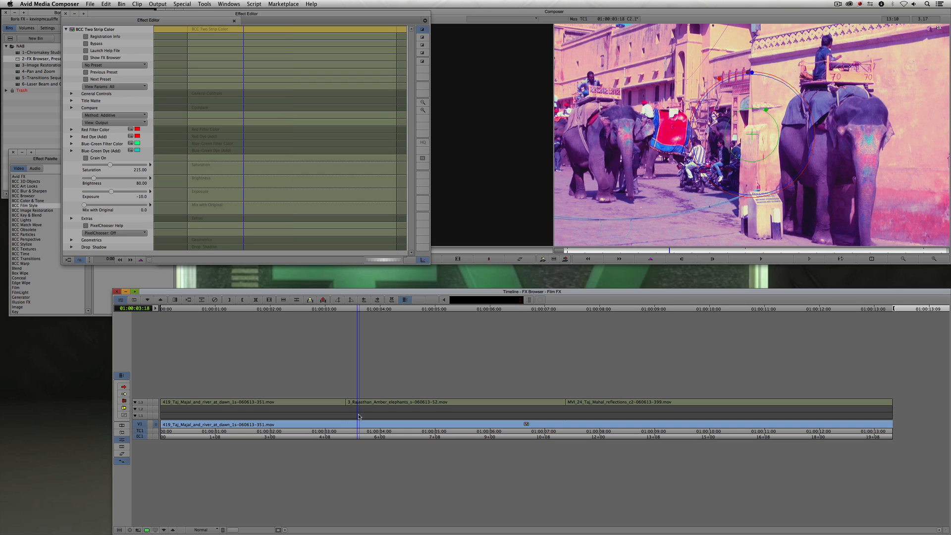
double_click(377, 425)
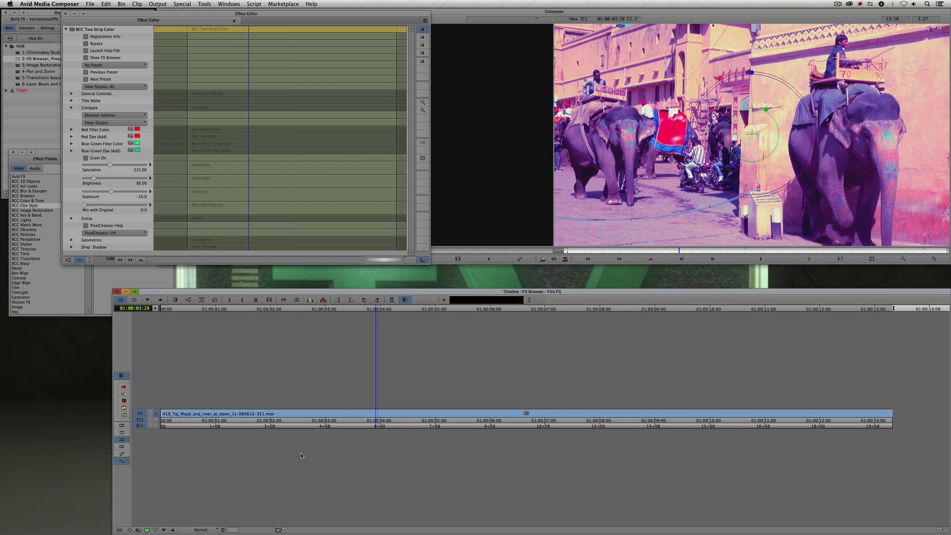
left_click(164, 529)
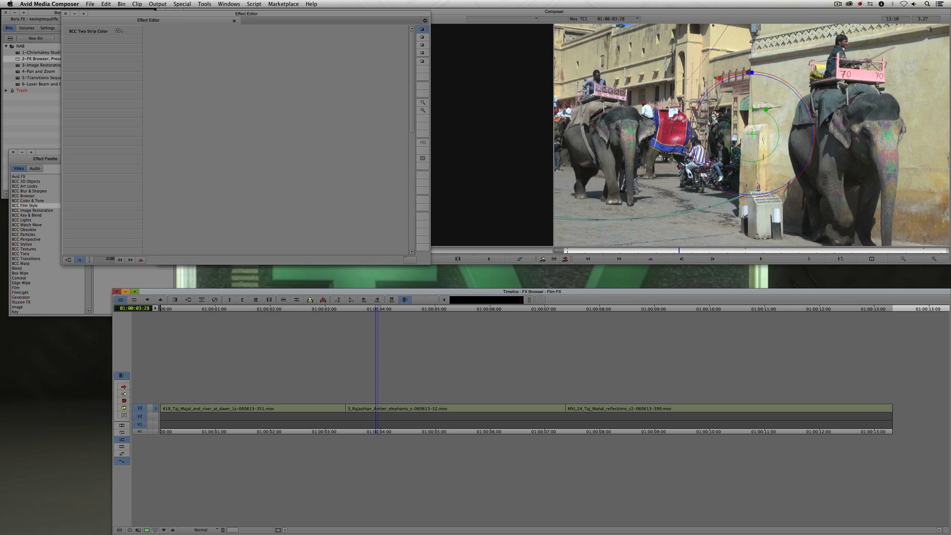
- Close the Effect Editor and show the BCC Browser category in the Effect Palette
left_click_drag(193, 15, 253, 187)
left_click(124, 187)
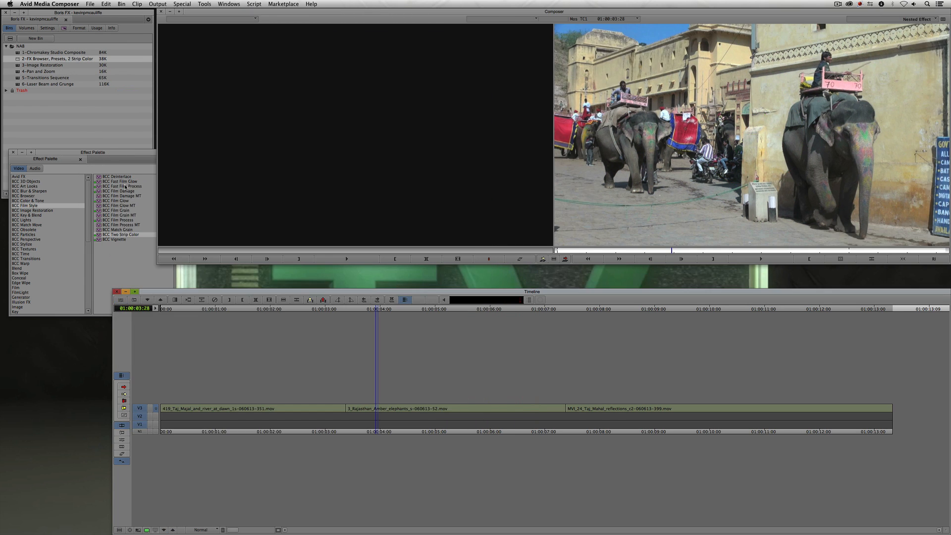
left_click(92, 155)
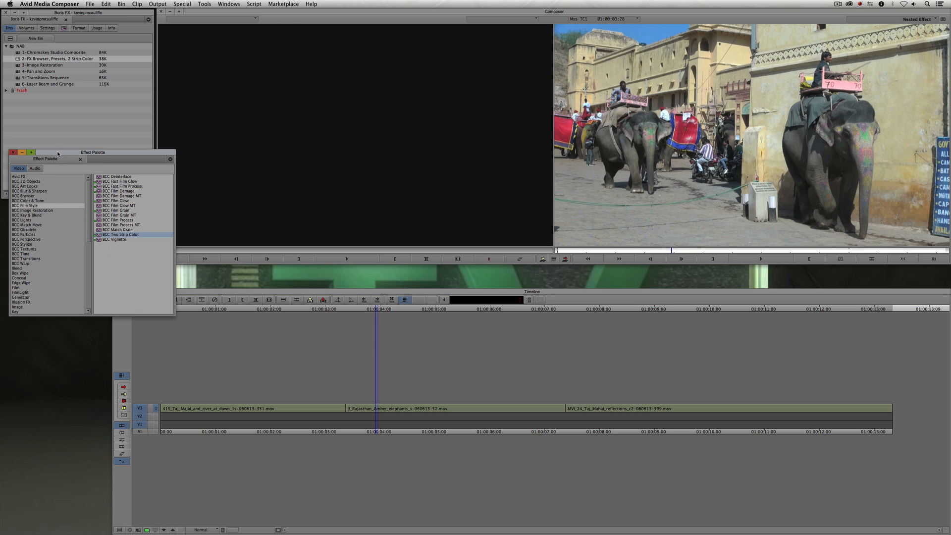
left_click(25, 197)
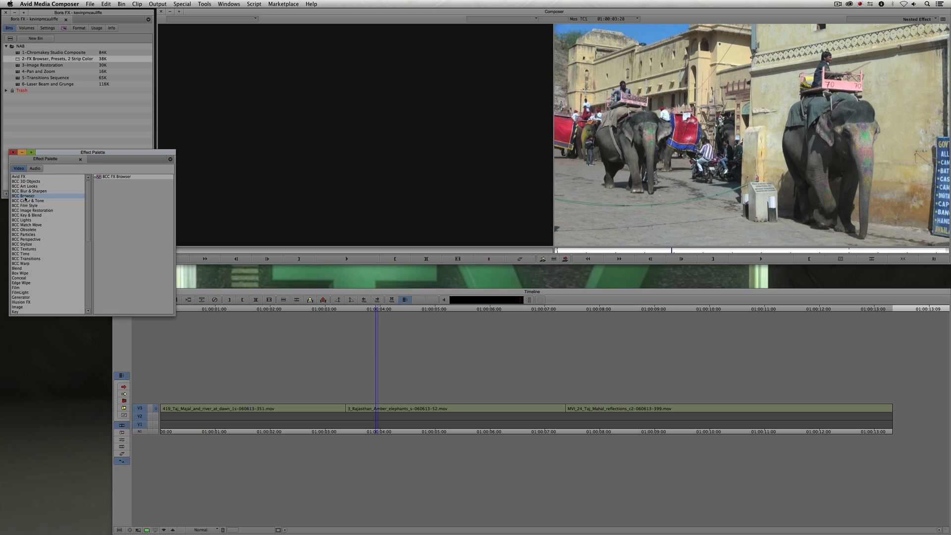
- Apply BCC FX Browser to the elephants clip in the middle of the timeline and open its Effect Editor
left_click_drag(99, 179, 396, 409)
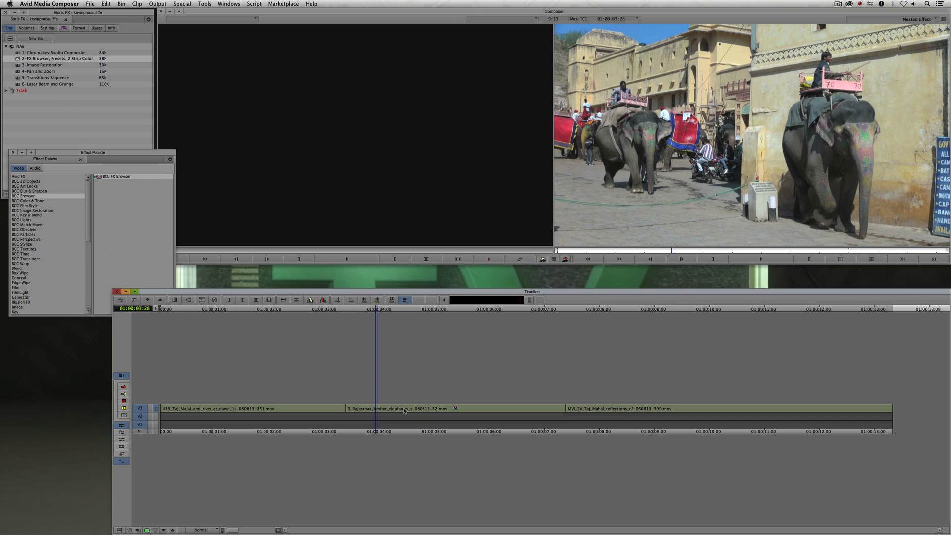
left_click(405, 411)
key("shift+F8")
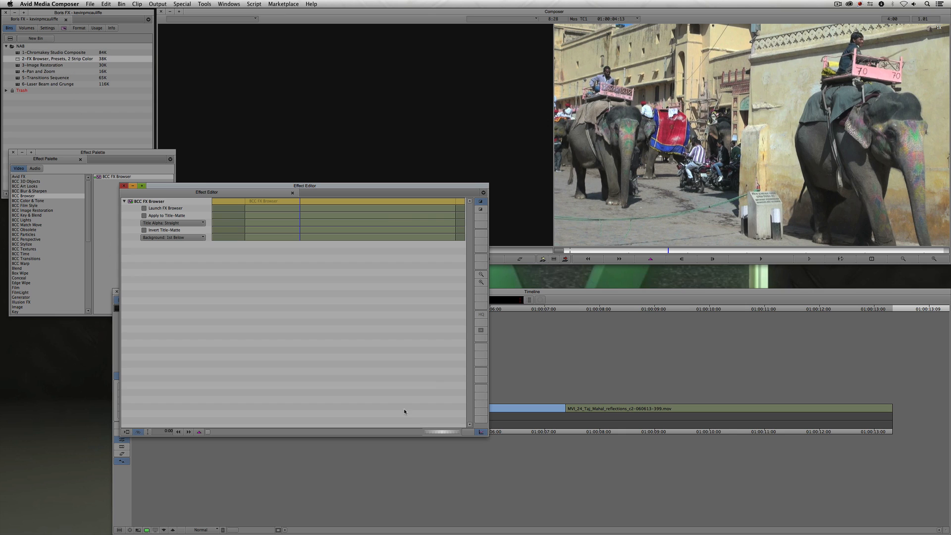
left_click_drag(370, 190, 394, 108)
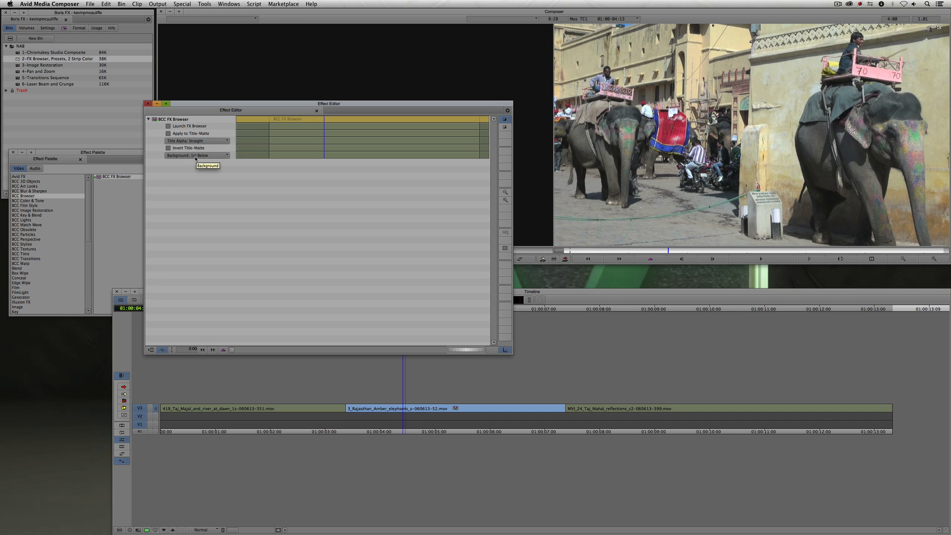
- Launch the FX Browser and open the BCC Film Style preset folder
left_click(193, 126)
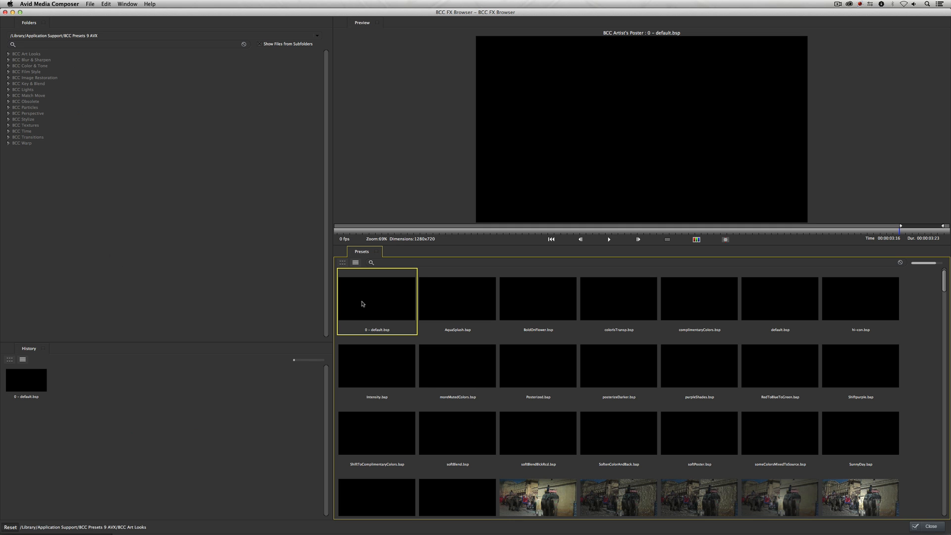
left_click(20, 72)
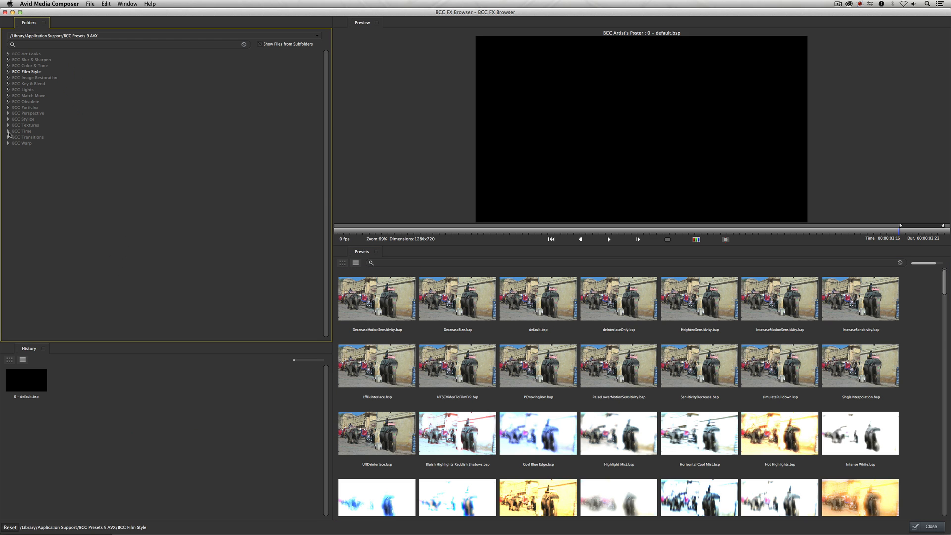
- Preview several BCC Film Style presets, from DecreaseSize.bsp through StevesColor.bsp, then close the FX Browser
left_click(468, 310)
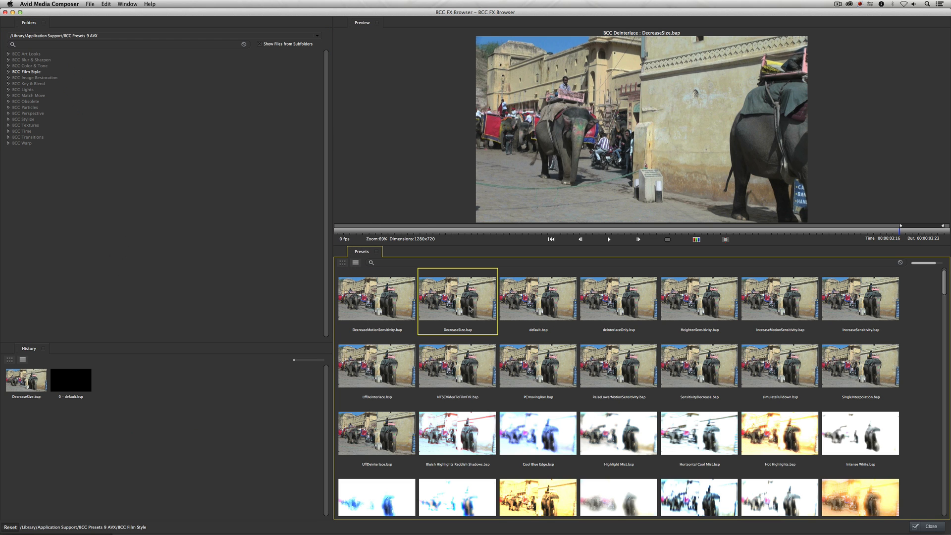
scroll(560, 342, "down", 2)
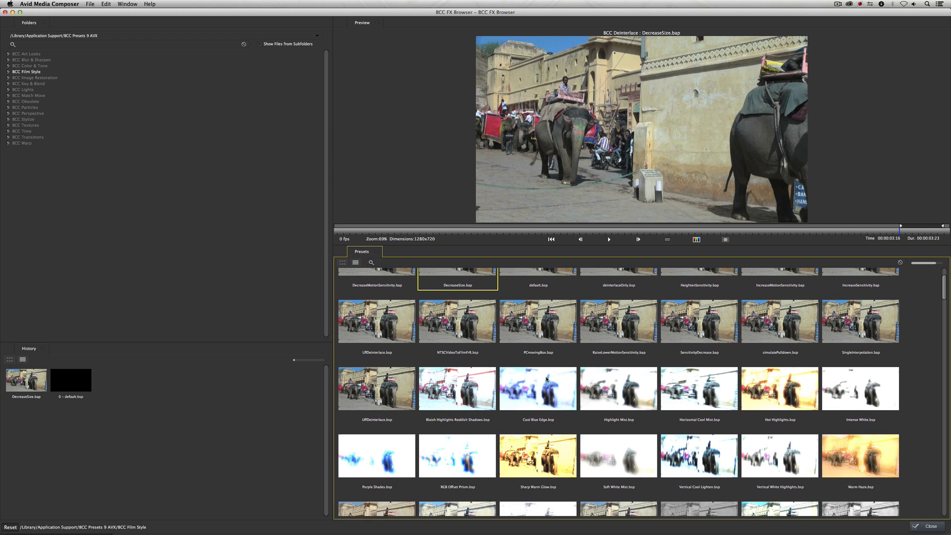
left_click(539, 382)
scroll(538, 382, "down", 1)
left_click(537, 424)
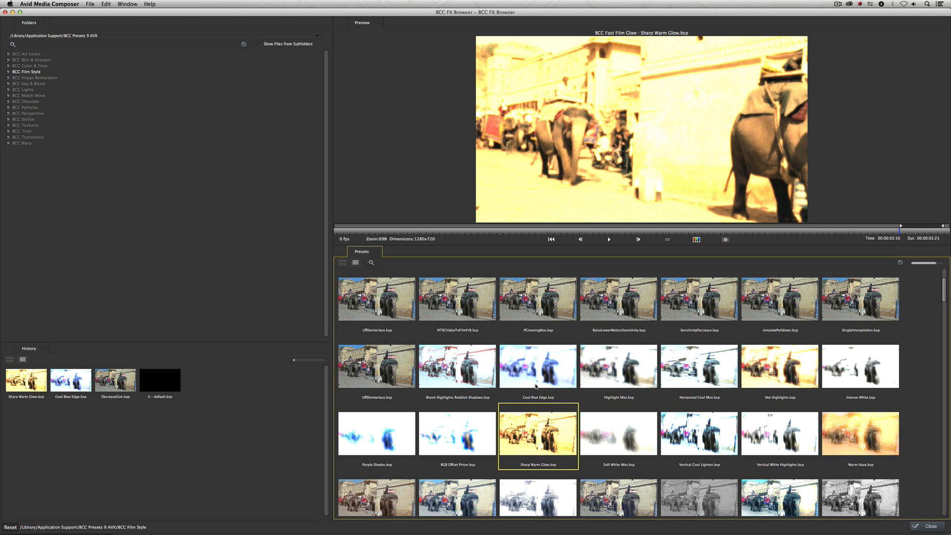
scroll(535, 381, "down", 3)
left_click(614, 451)
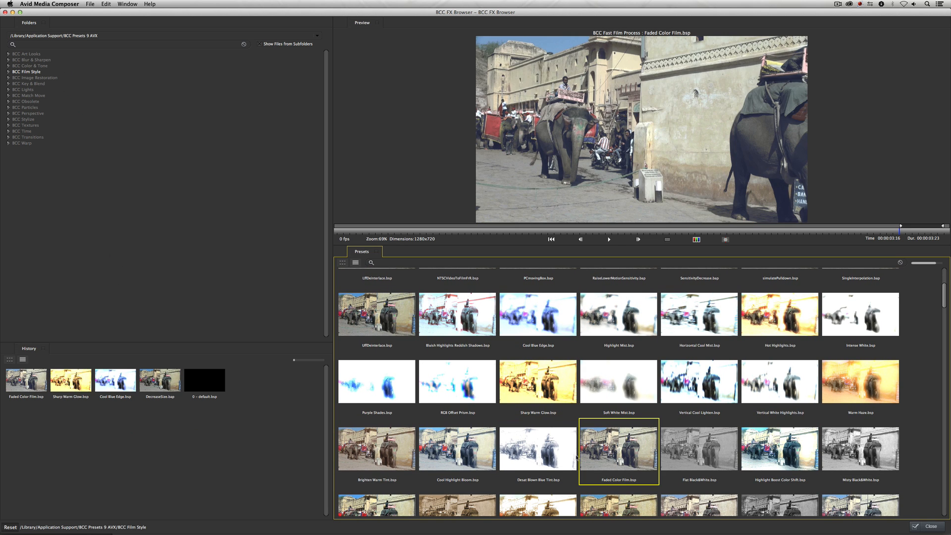
left_click(553, 448)
scroll(554, 455, "down", 2)
scroll(554, 455, "down", 5)
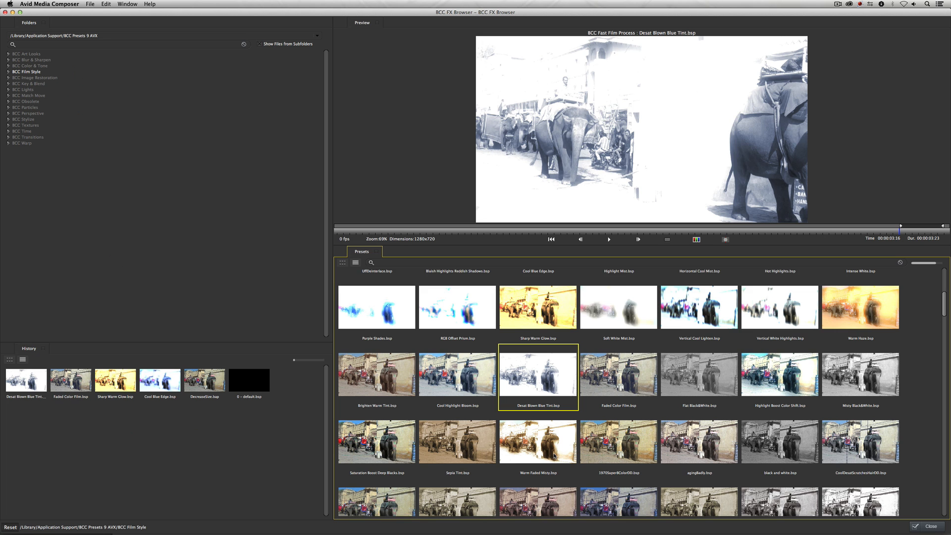
left_click(551, 463)
scroll(551, 462, "down", 1)
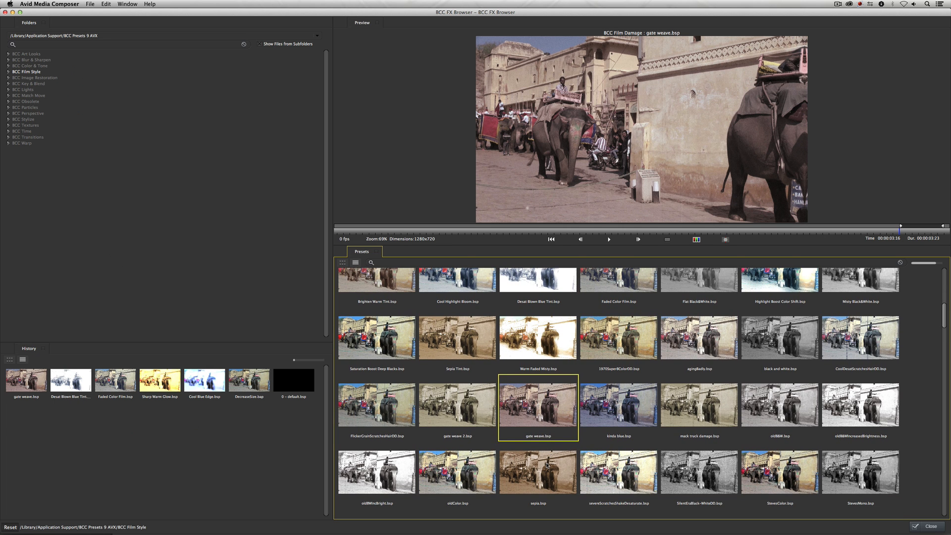
left_click(551, 462)
left_click(642, 462)
left_click(694, 465)
left_click(753, 463)
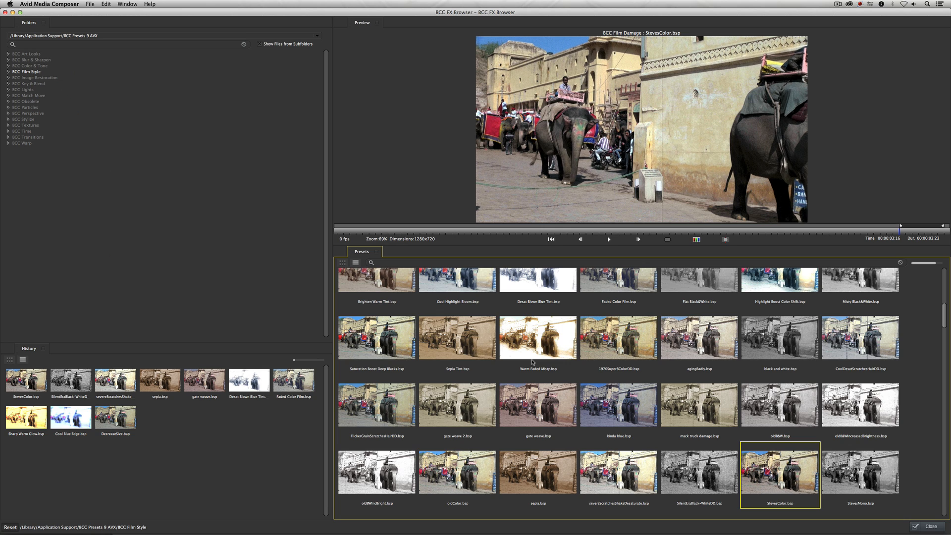
left_click(925, 525)
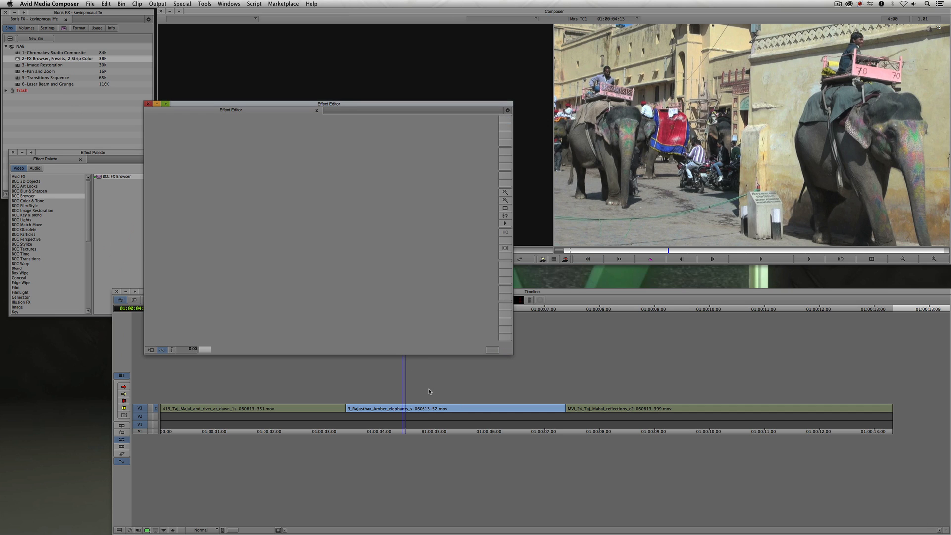
- Step back into the Two Strip Color effect and push saturation, brightness and exposure to about 262.5, 178 and -92.5
left_click(173, 531)
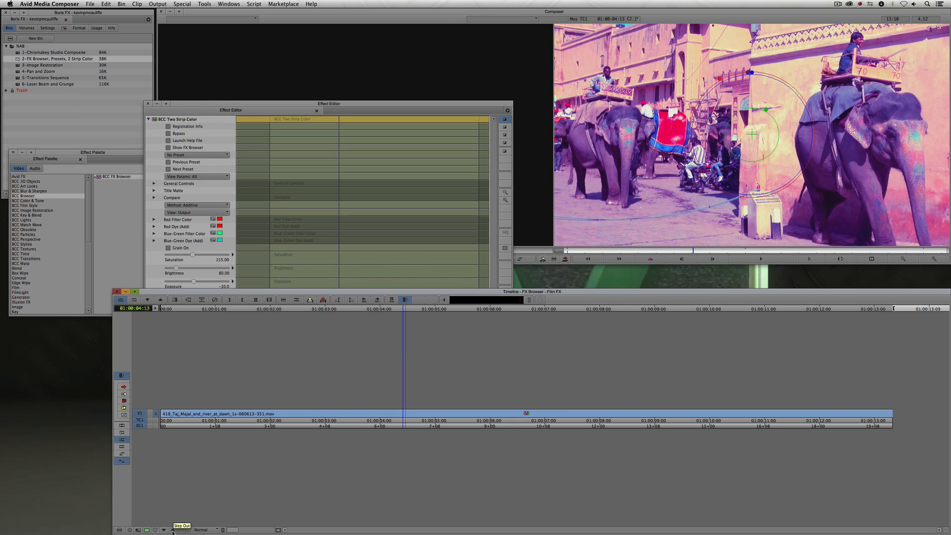
left_click_drag(291, 105, 242, 44)
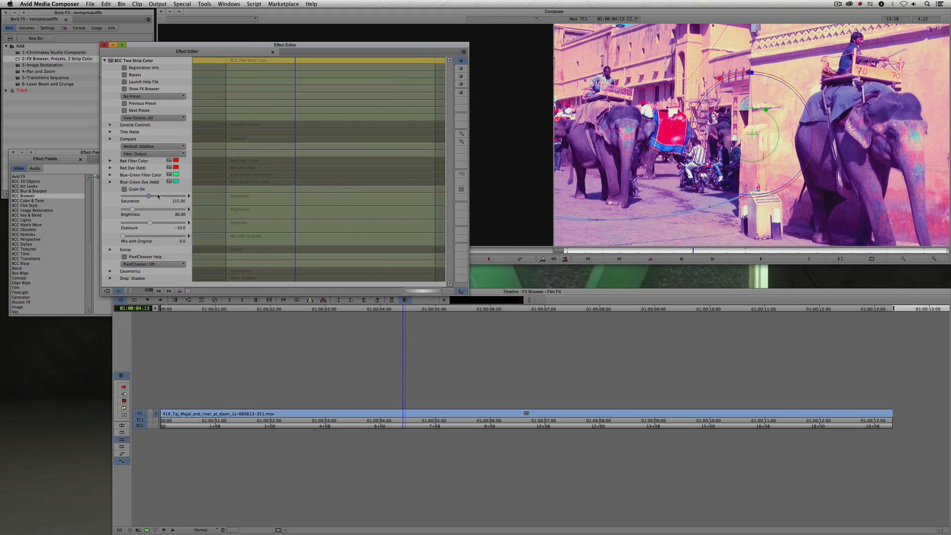
left_click_drag(149, 196, 126, 222)
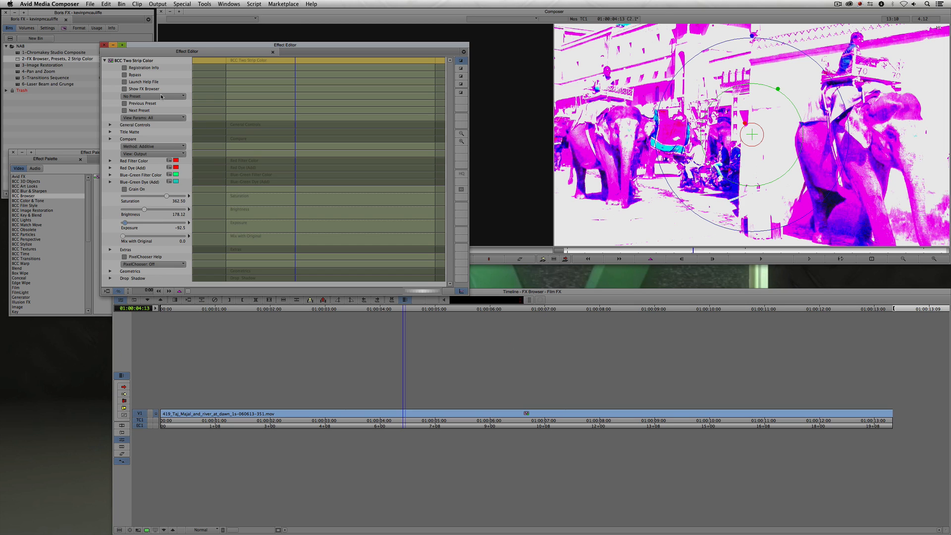
- Save the current Two Strip Color settings as a custom preset named with the user's name plus "Purple Preset"
left_click(145, 96)
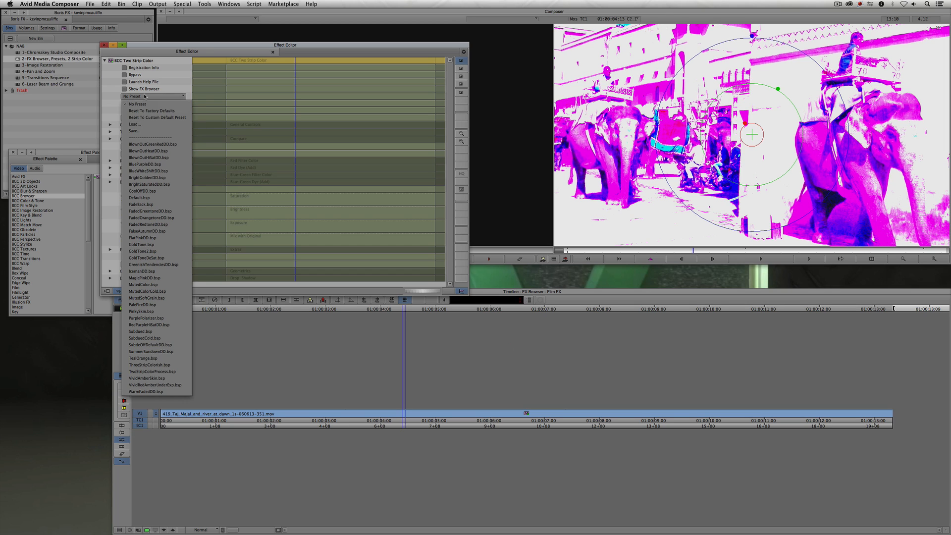
left_click(148, 132)
type("Ke")
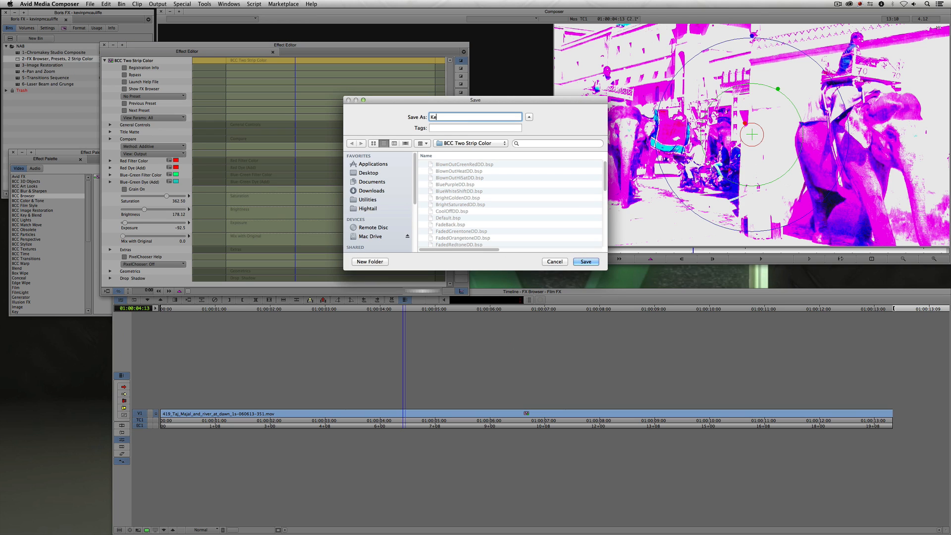
type("vin's Purple Preset")
left_click(586, 262)
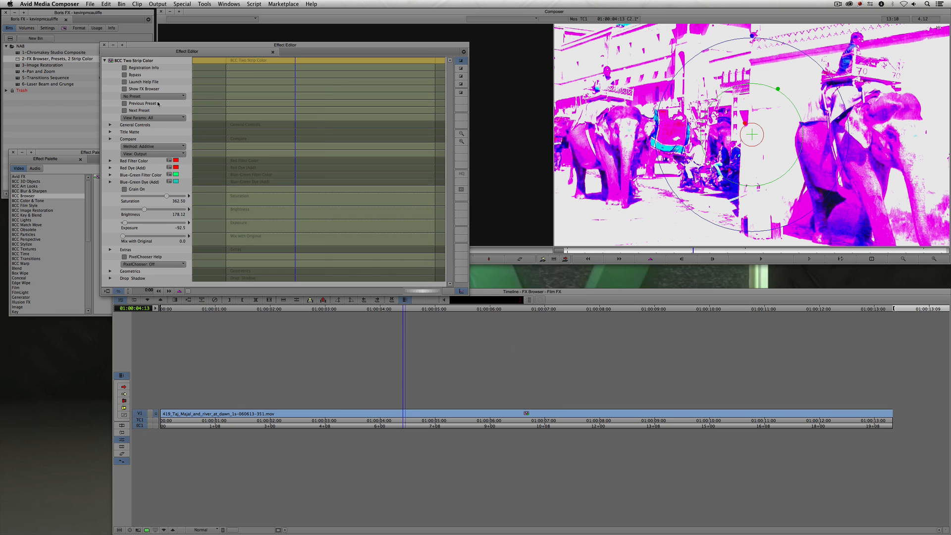
- In the FX Browser, preview the saved purple preset, then pick GoldTone.bsp and apply it to the Two Strip Color effect
left_click(142, 89)
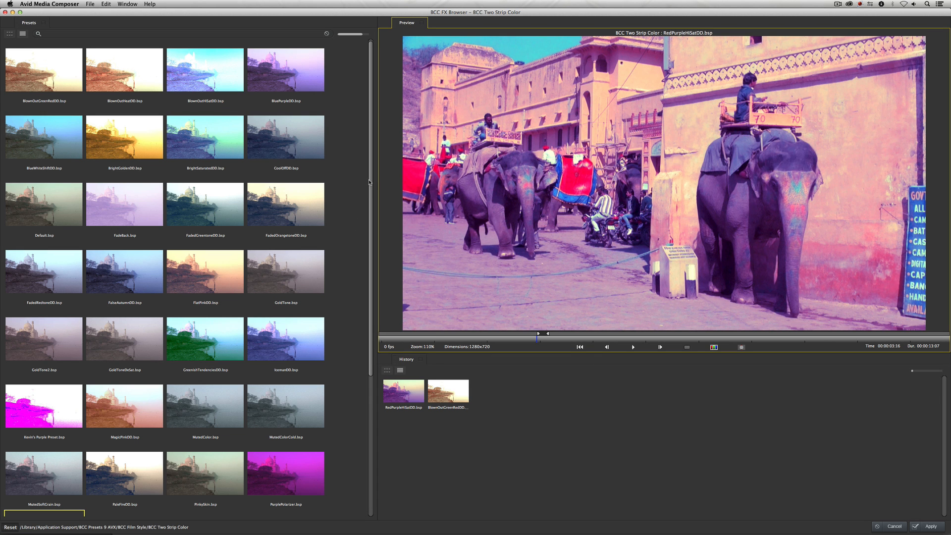
scroll(157, 256, "down", 5)
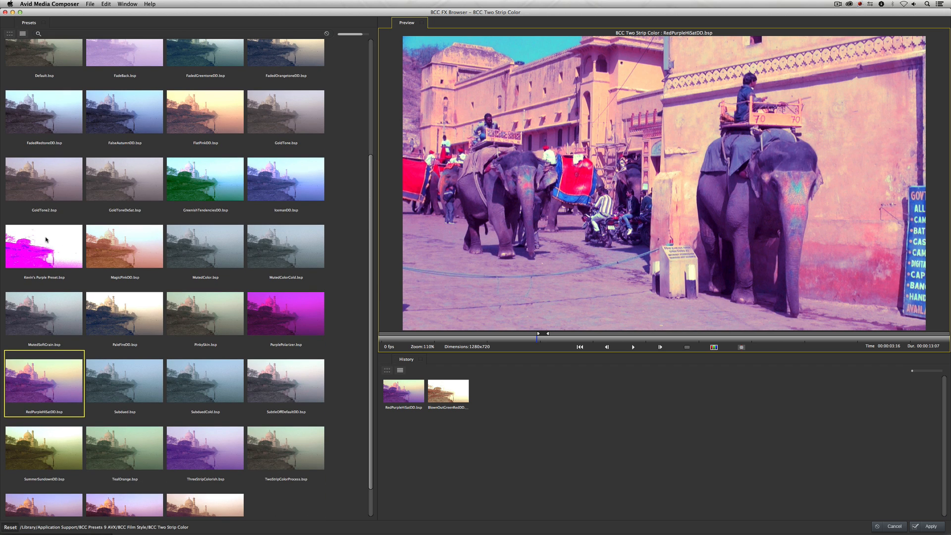
left_click(50, 246)
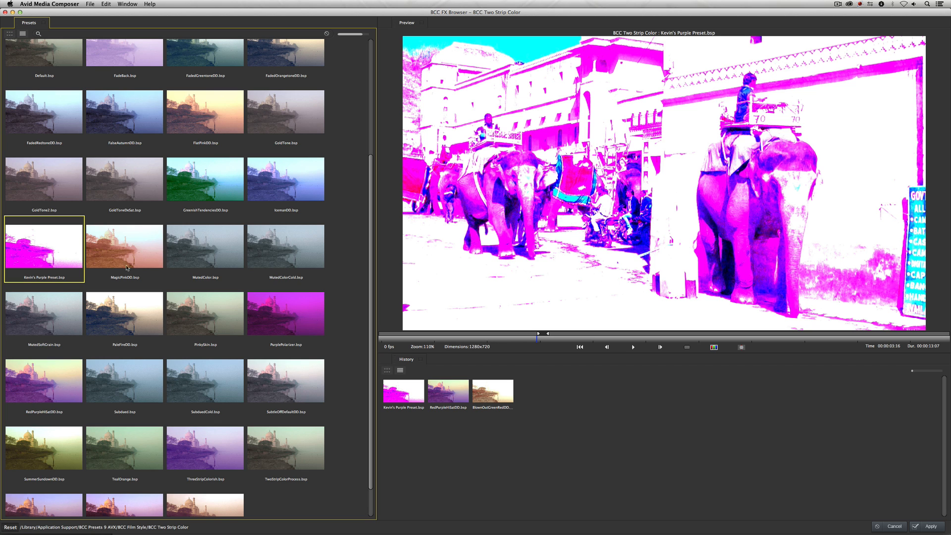
scroll(336, 260, "up", 3)
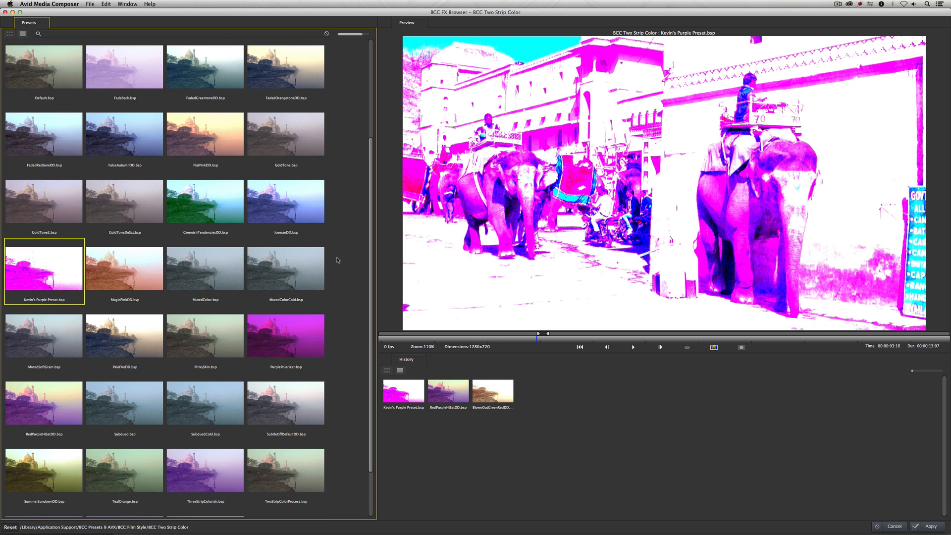
left_click(289, 187)
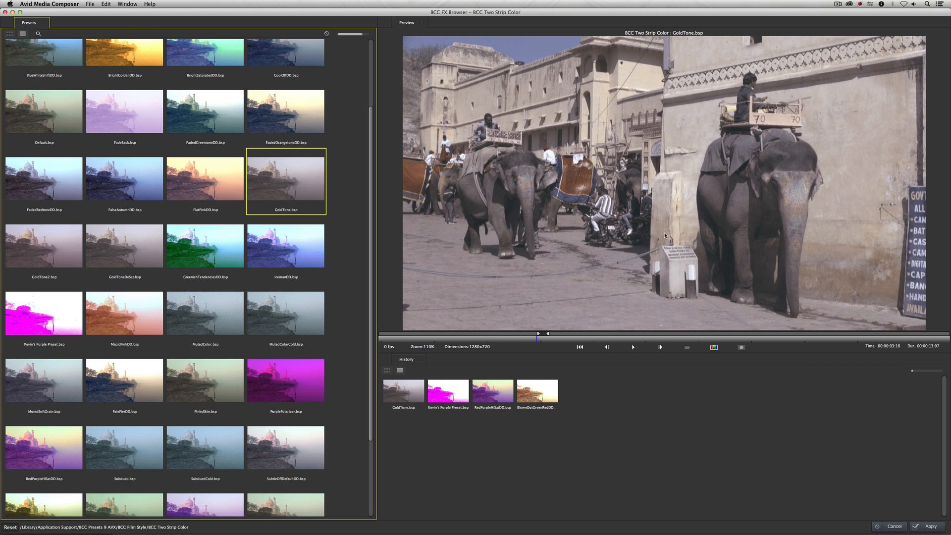
left_click(931, 527)
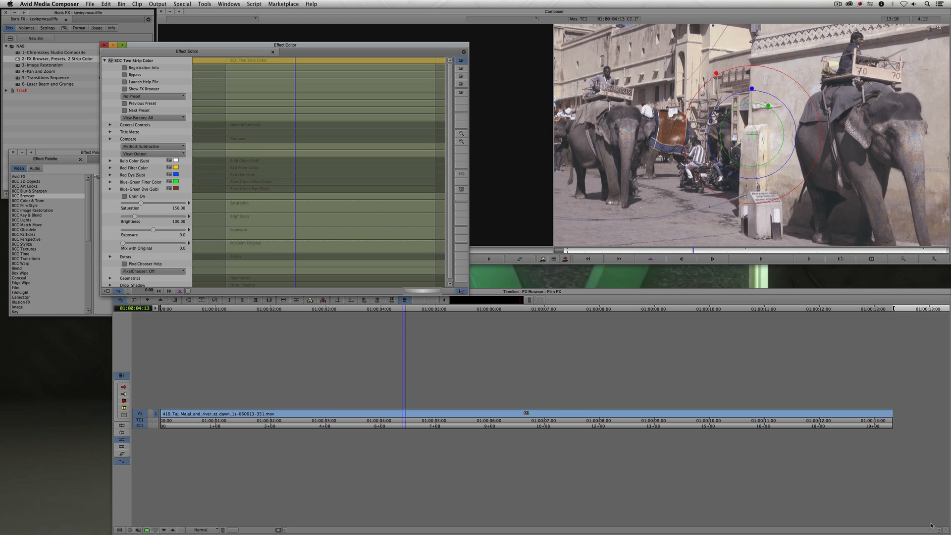
- Close the Effect Editor, add BCC Vignette from the BCC Film Style category to the clip, and open its Effect Editor
left_click_drag(390, 46, 417, 23)
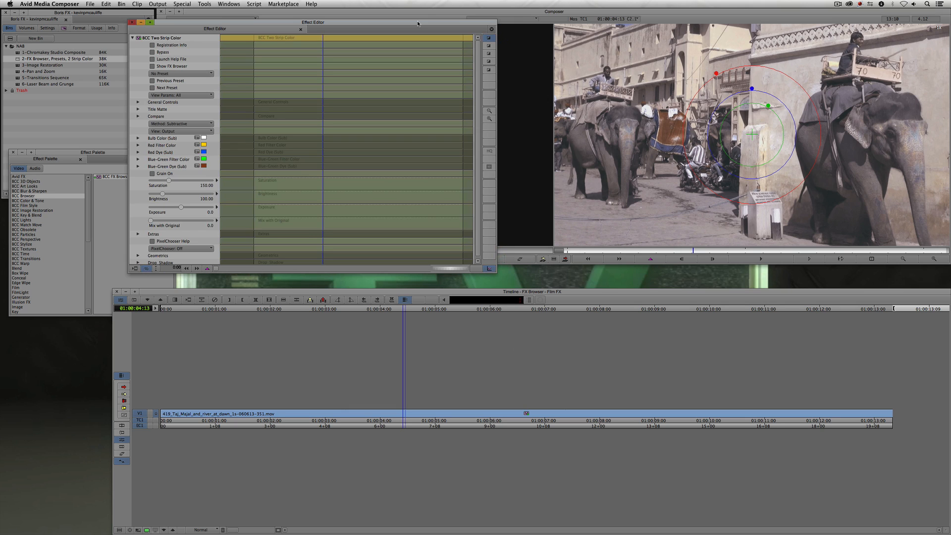
left_click(132, 22)
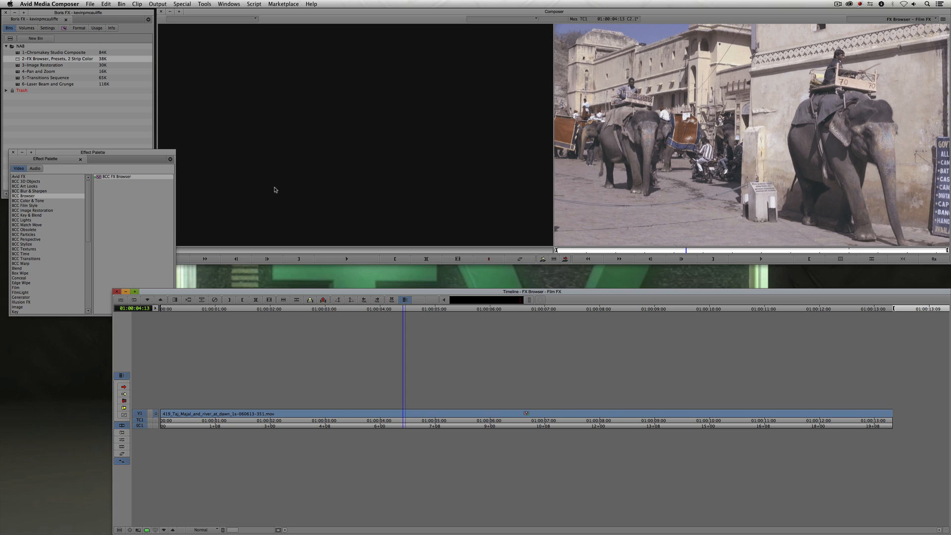
left_click(39, 205)
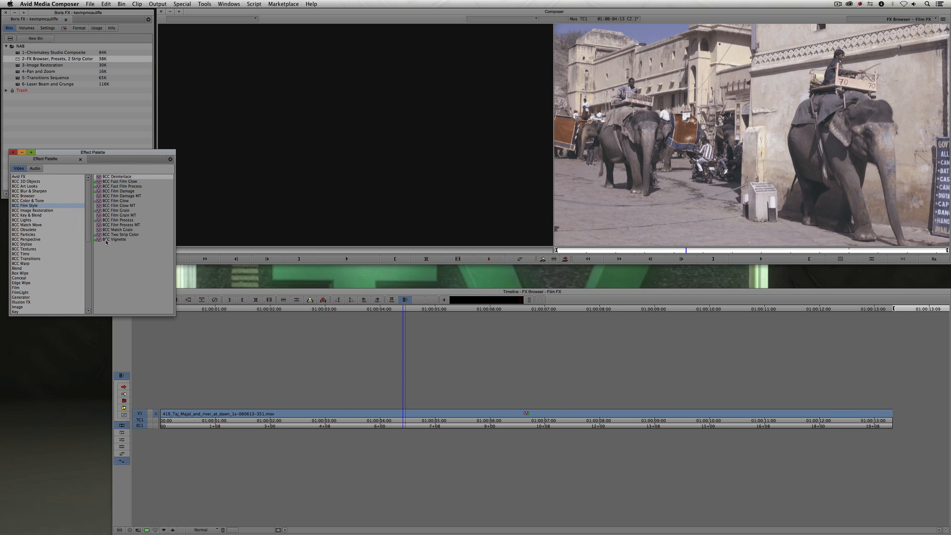
left_click_drag(103, 242, 411, 413)
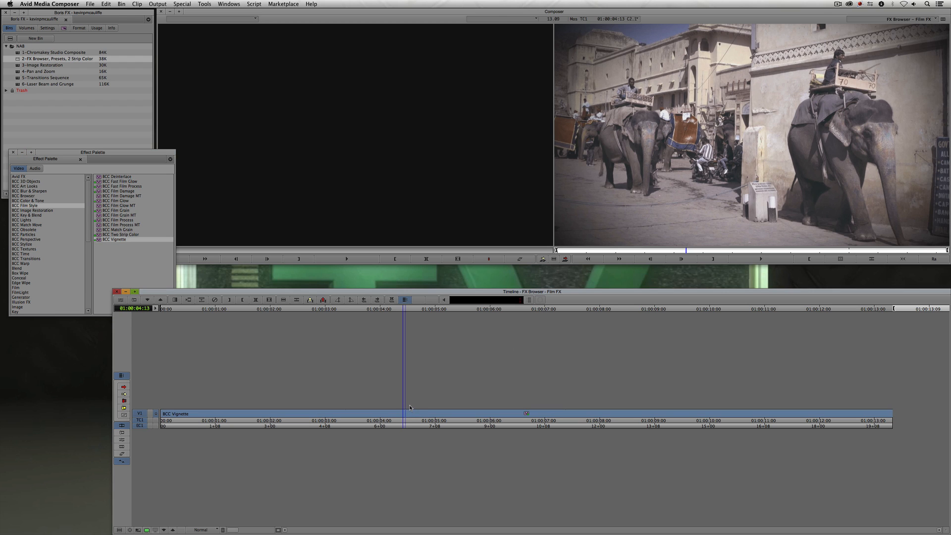
key("F8")
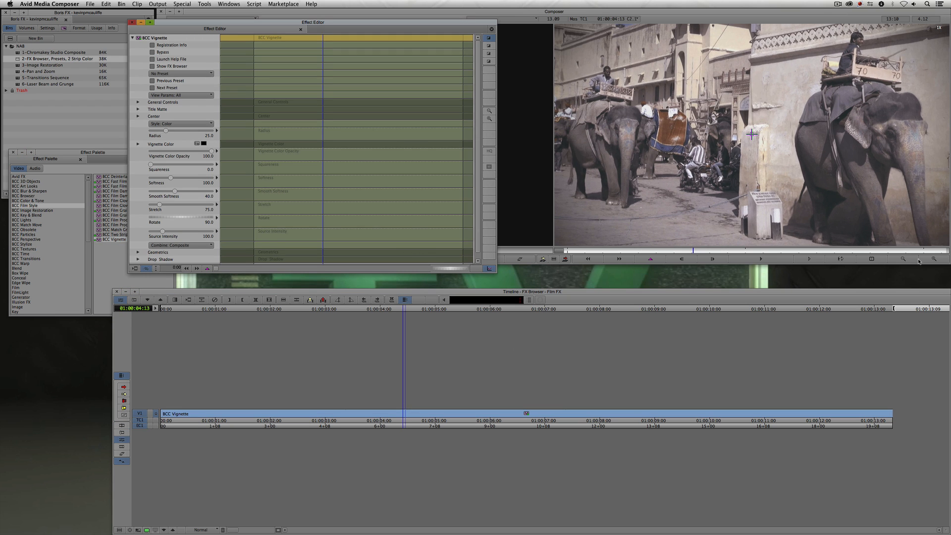
- Reduce the BCC Vignette radius to about 19.4
left_click(920, 261)
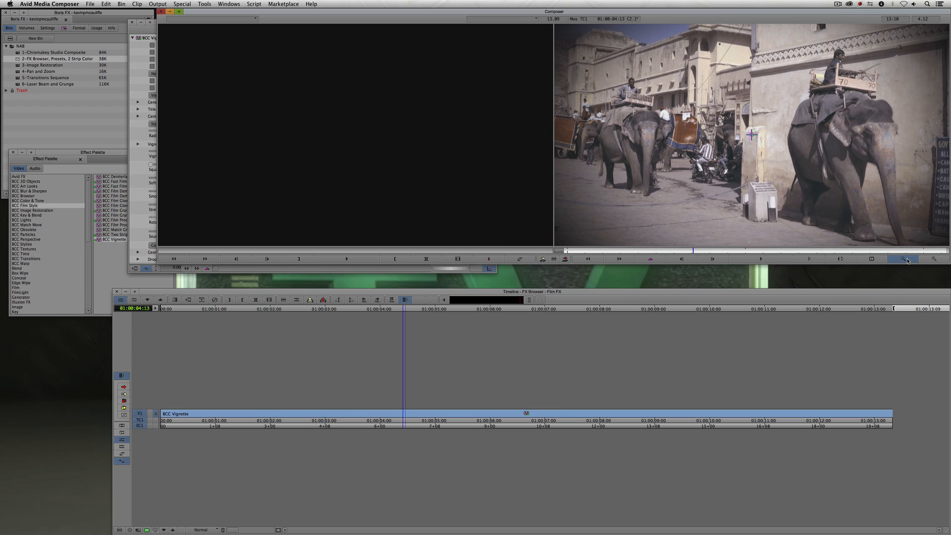
left_click(133, 49)
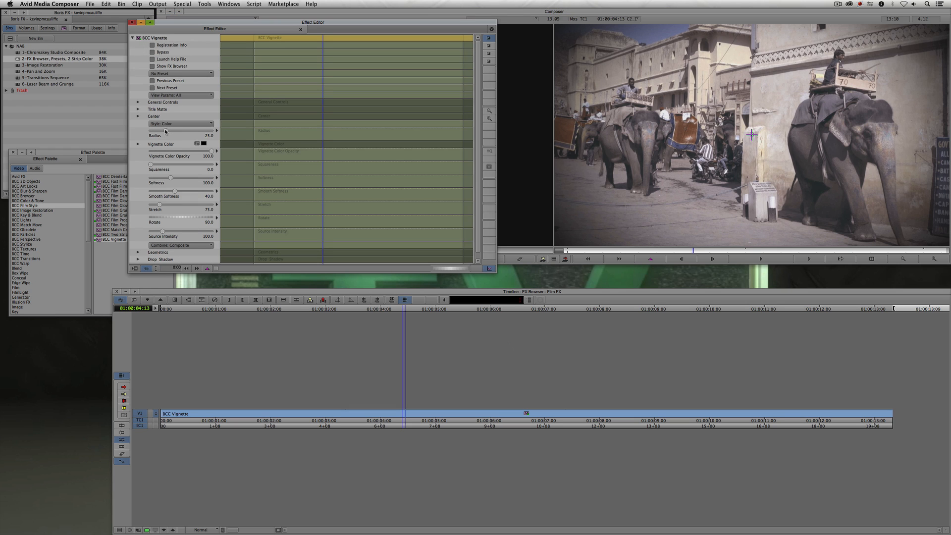
left_click_drag(165, 130, 162, 133)
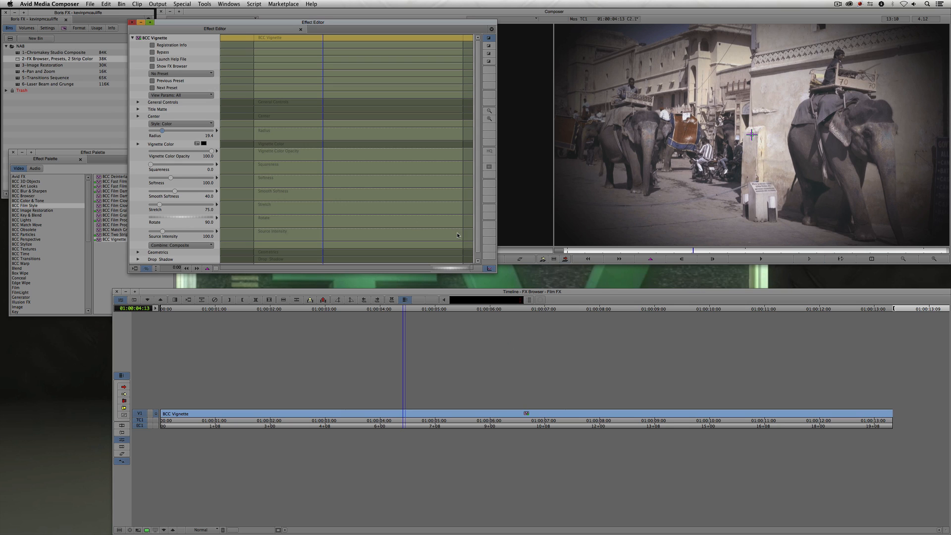
- Switch the vignette style to Blur, then to Color and Blur
left_click(181, 123)
left_click(182, 139)
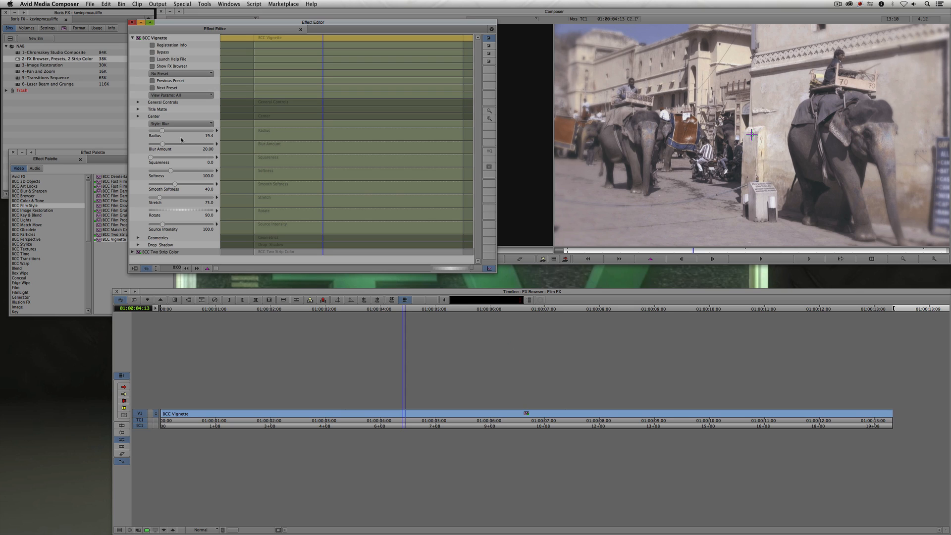
left_click(181, 123)
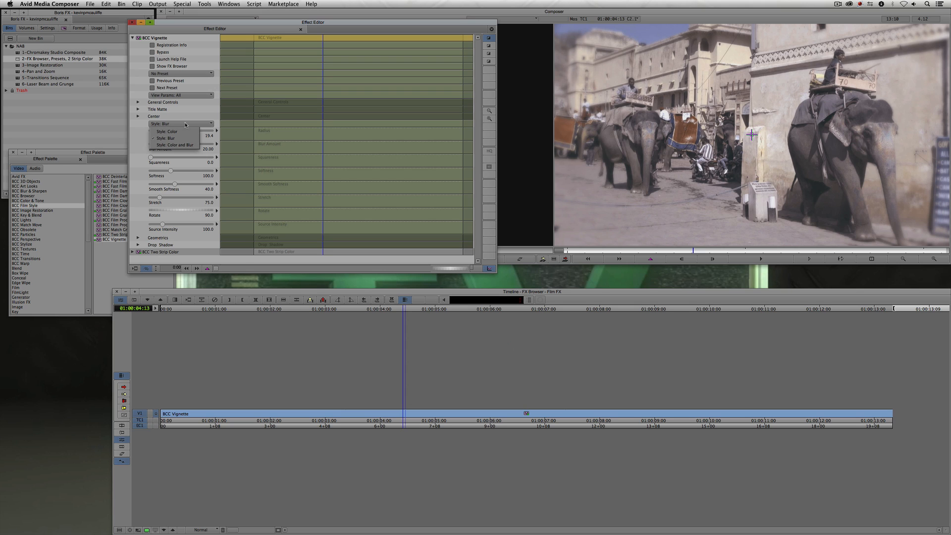
left_click(183, 147)
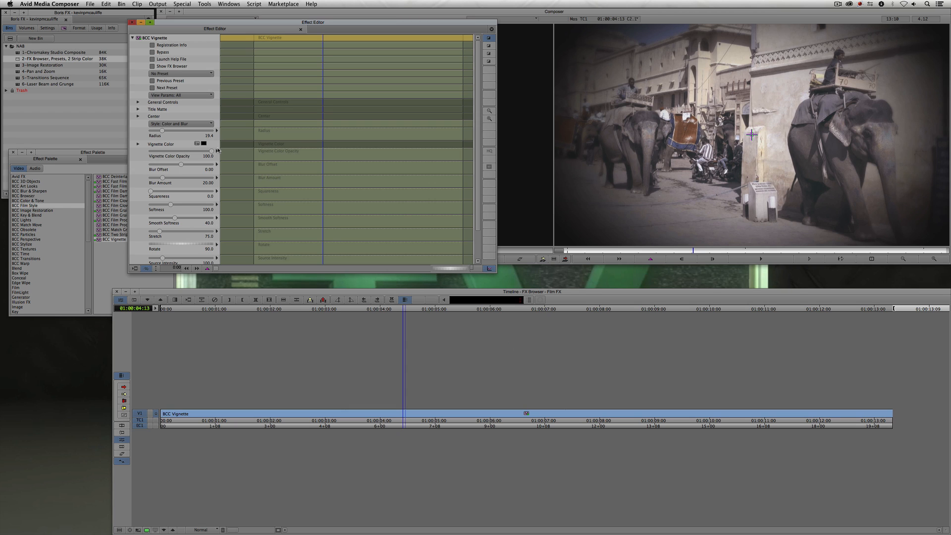
- Close the Effect Editor, the Effect Palette and the FX Browser bin
left_click_drag(284, 25, 277, 143)
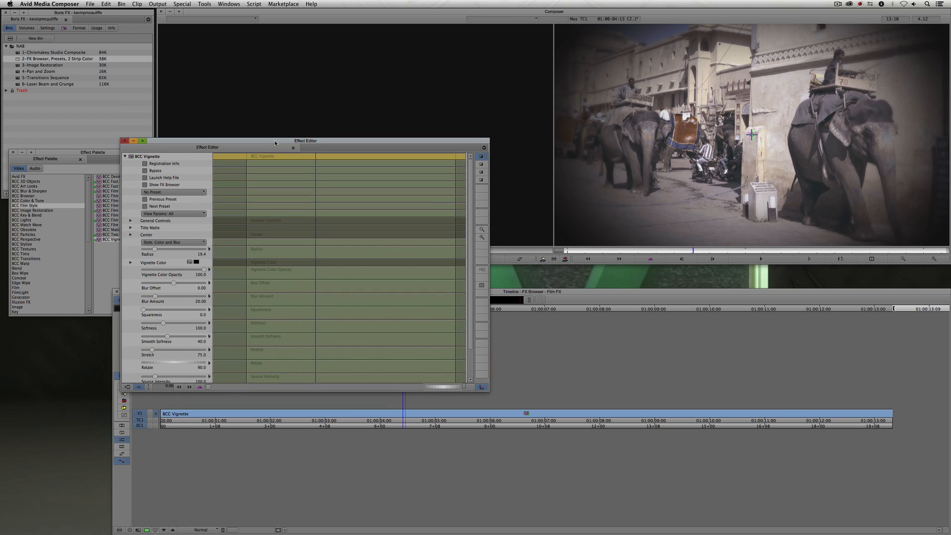
left_click(125, 141)
left_click(92, 153)
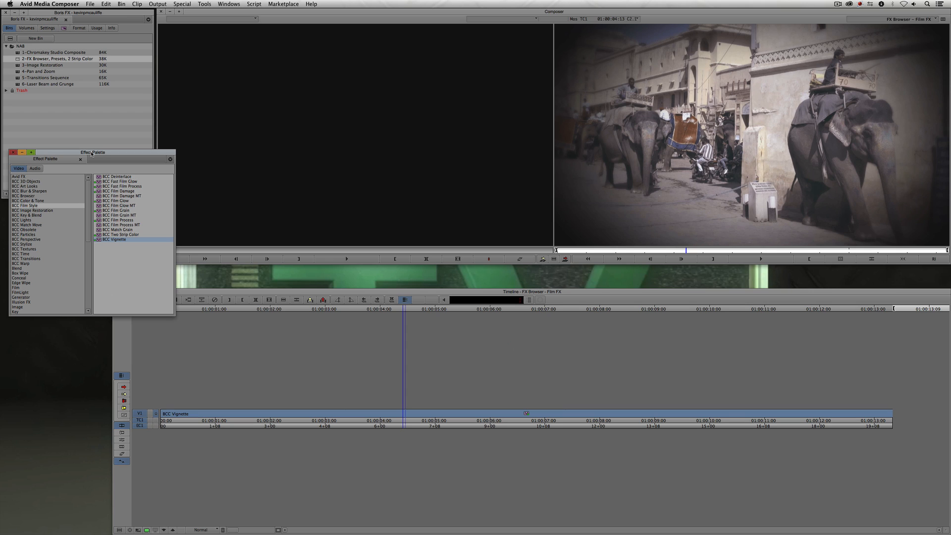
left_click(14, 153)
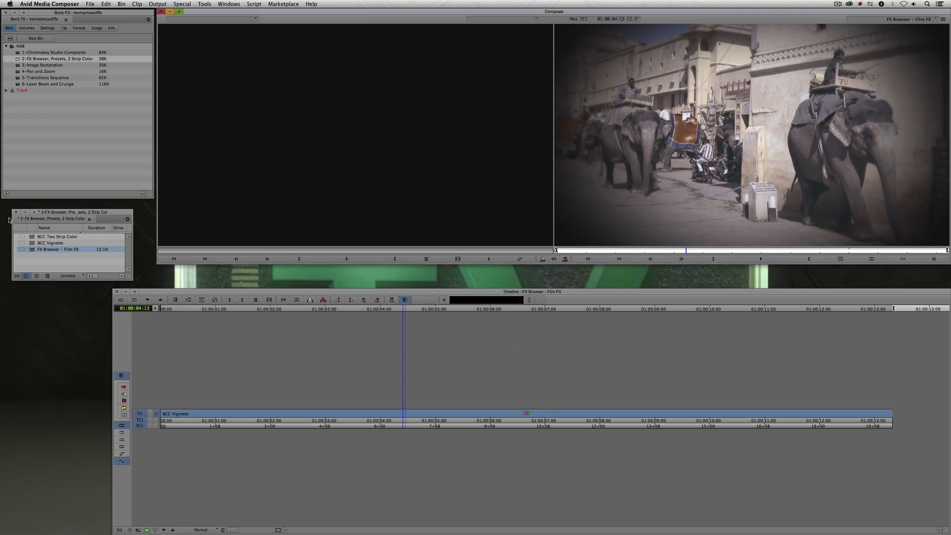
left_click(16, 212)
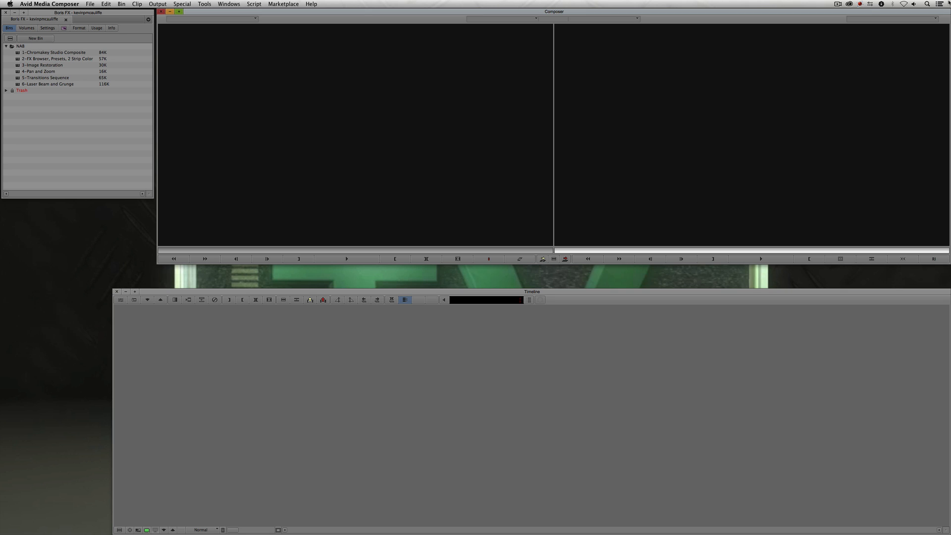
- Open the 3-Image Restoration bin, edit the Train-Tankers-Buzz clip into a new sequence, and scrub through it
double_click(17, 65)
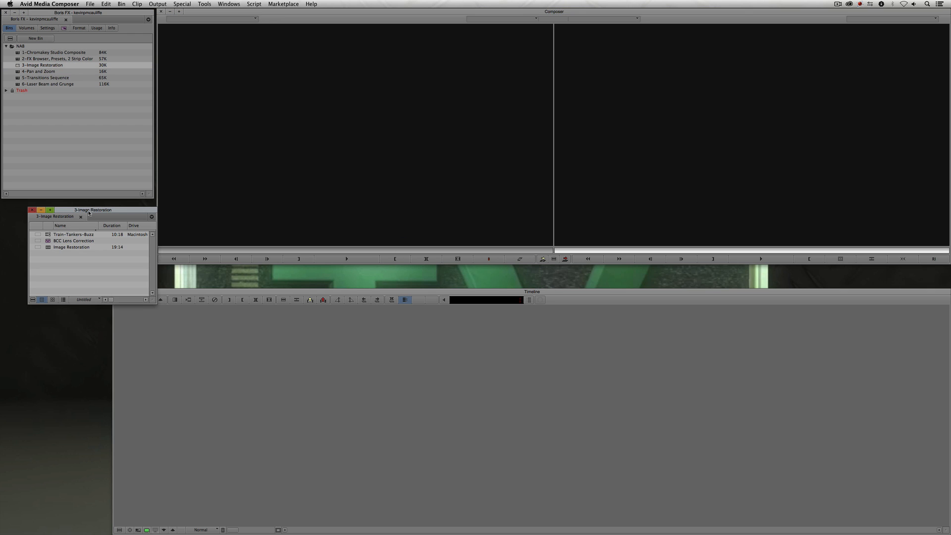
left_click_drag(90, 210, 58, 235)
left_click_drag(17, 259, 357, 196)
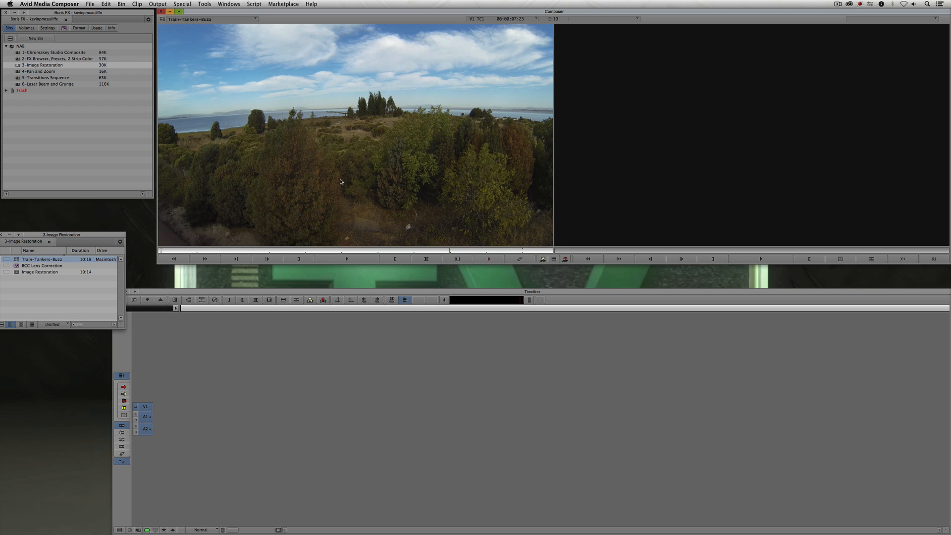
key("t")
key("v")
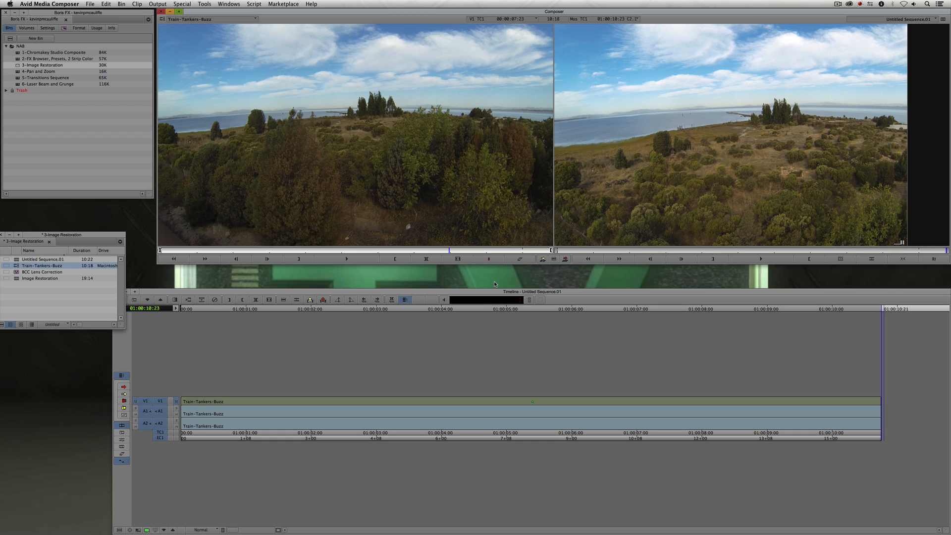
left_click(441, 408)
left_click(422, 410)
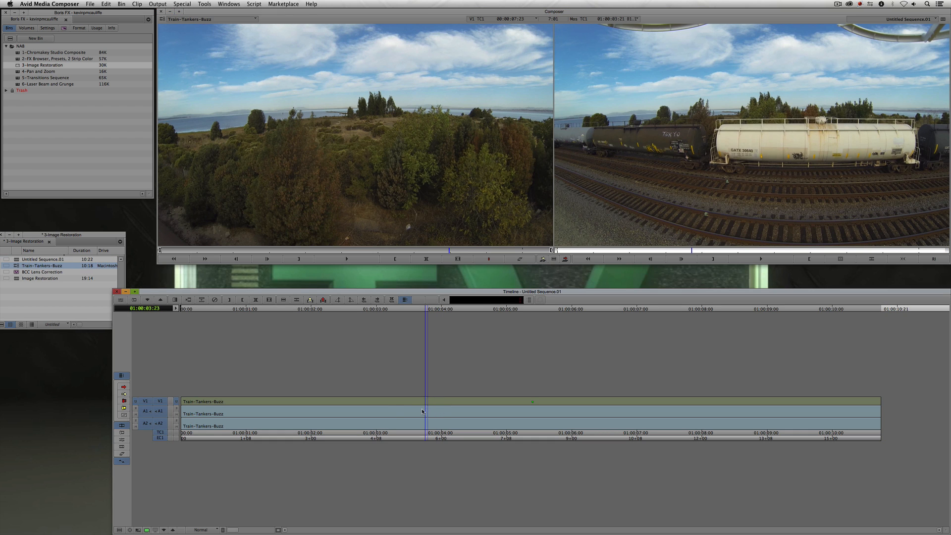
left_click(354, 411)
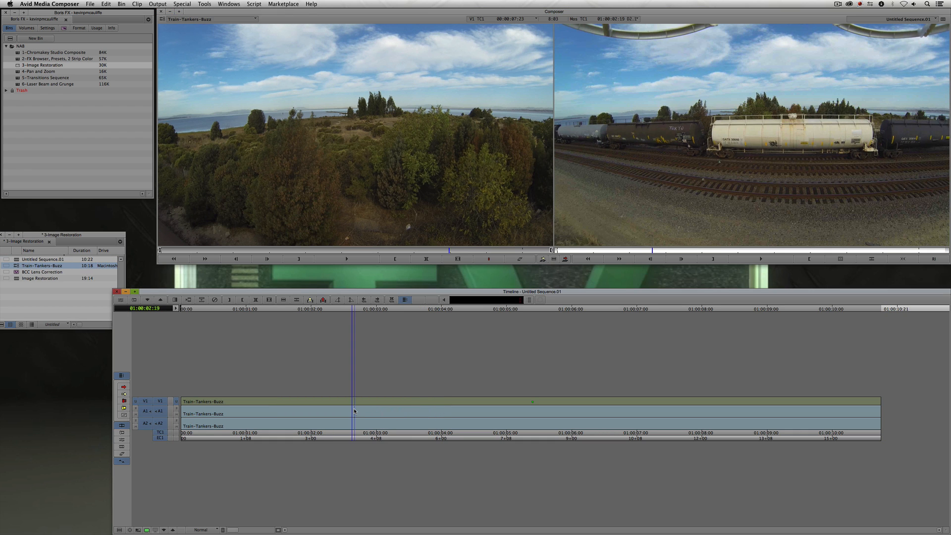
left_click_drag(354, 411, 487, 419)
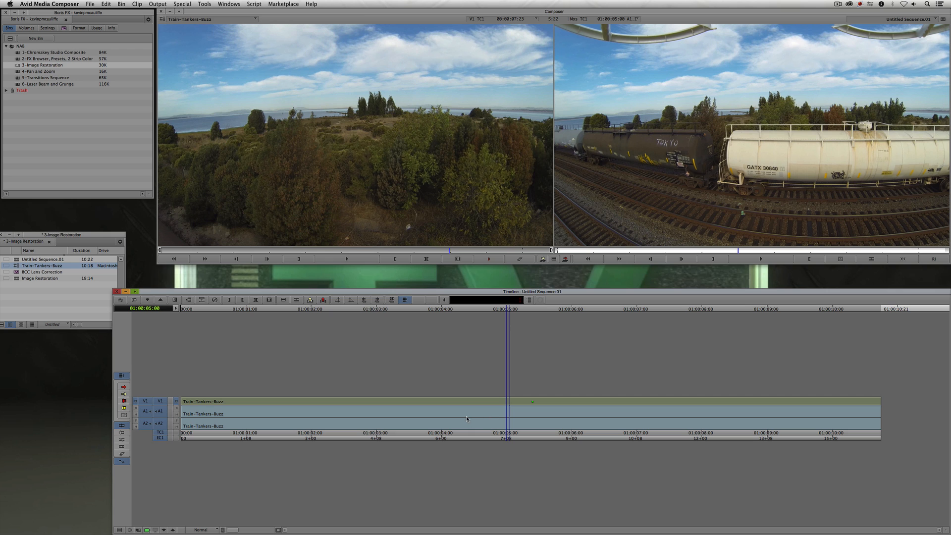
left_click(467, 418)
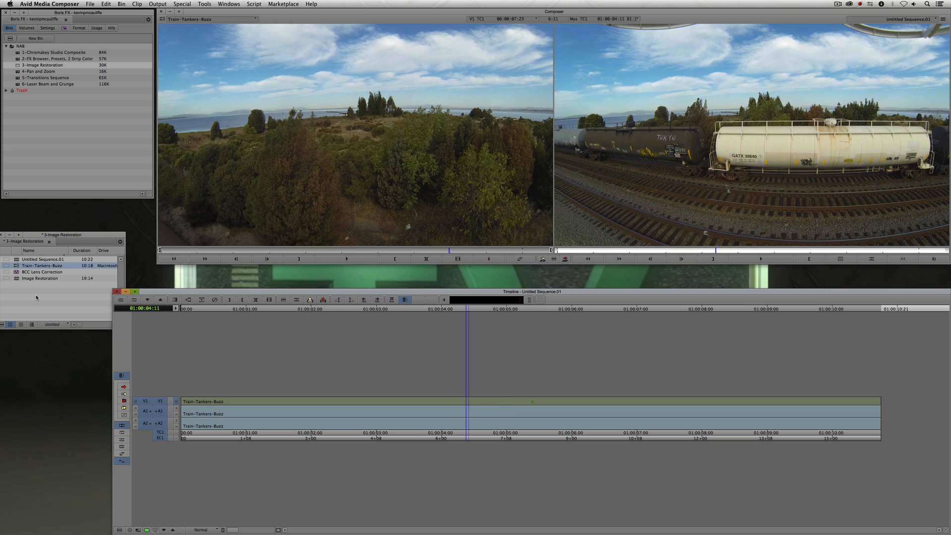
- Reframe the Train-Tankers-Buzz clip with FrameFlex in its Source Settings, zooming the frame in on the tanker cars, and apply
left_click(15, 265)
right_click(16, 267)
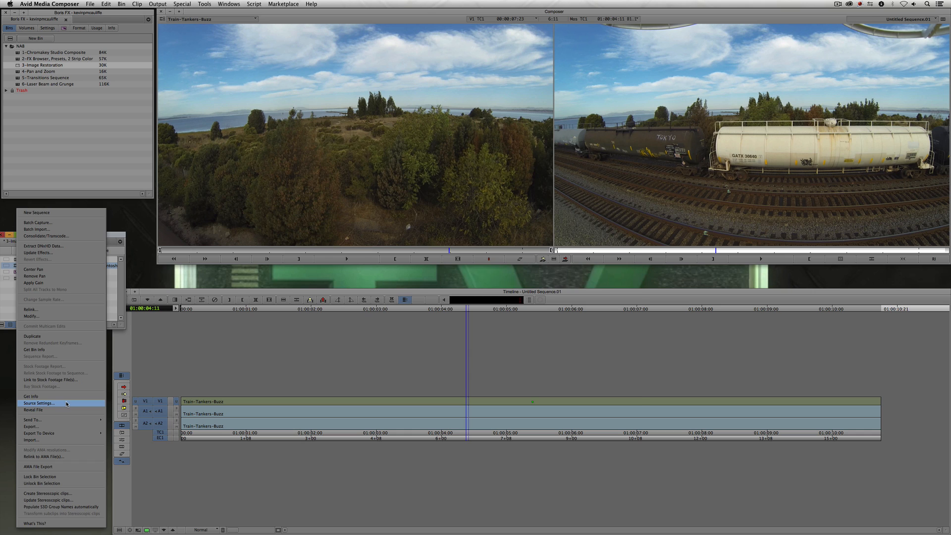
left_click(40, 403)
left_click(409, 146)
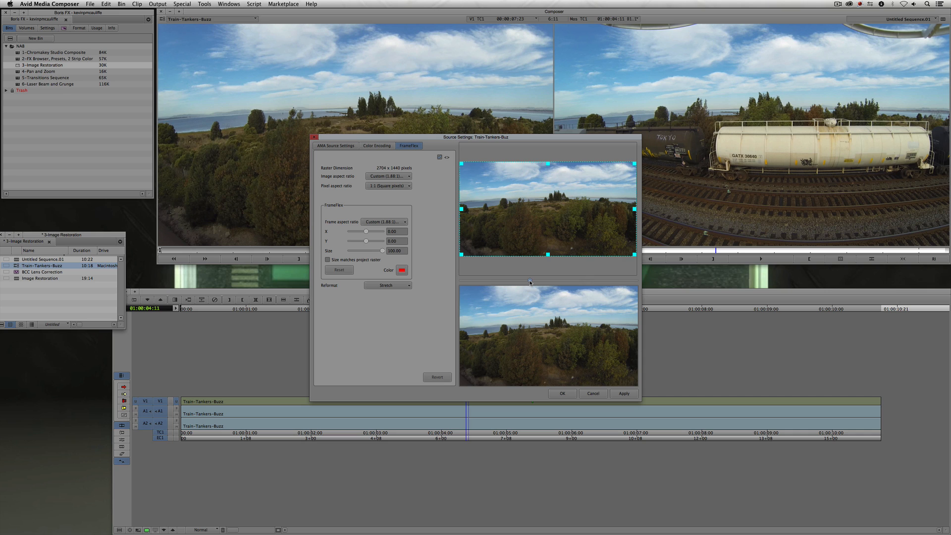
left_click(530, 282)
left_click_drag(462, 163, 476, 175)
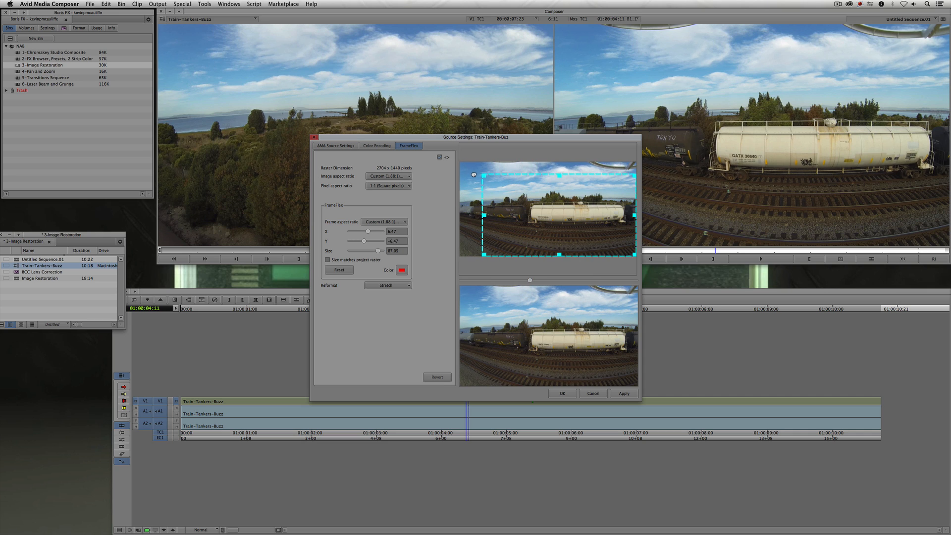
left_click_drag(545, 196, 537, 194)
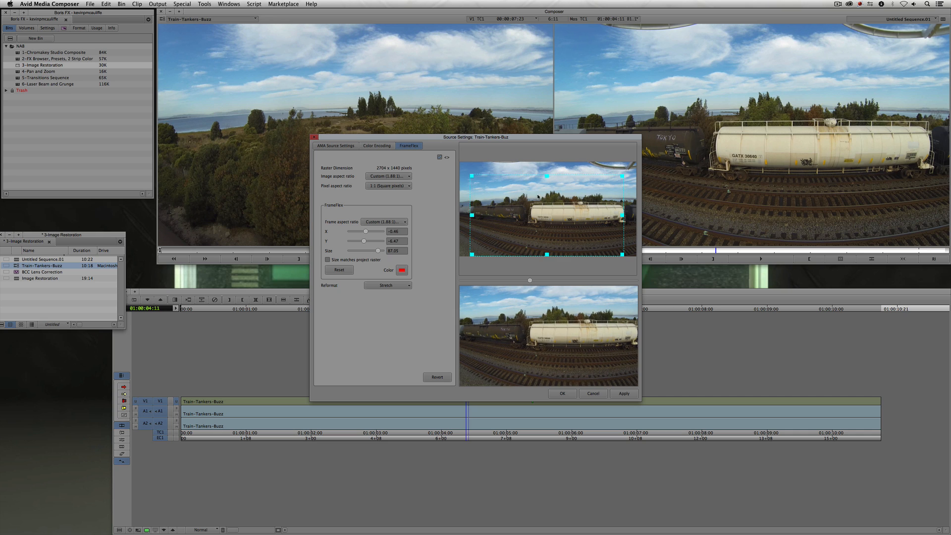
left_click(612, 396)
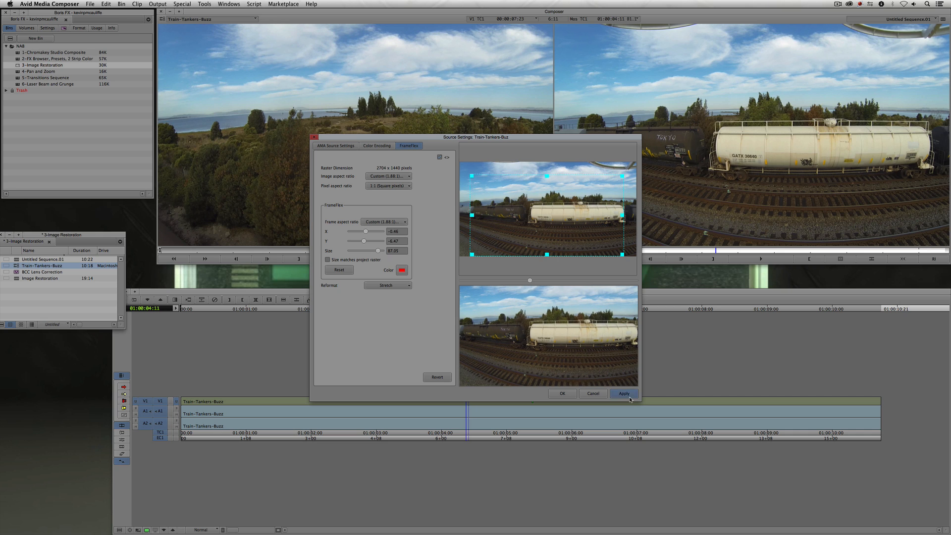
left_click(565, 394)
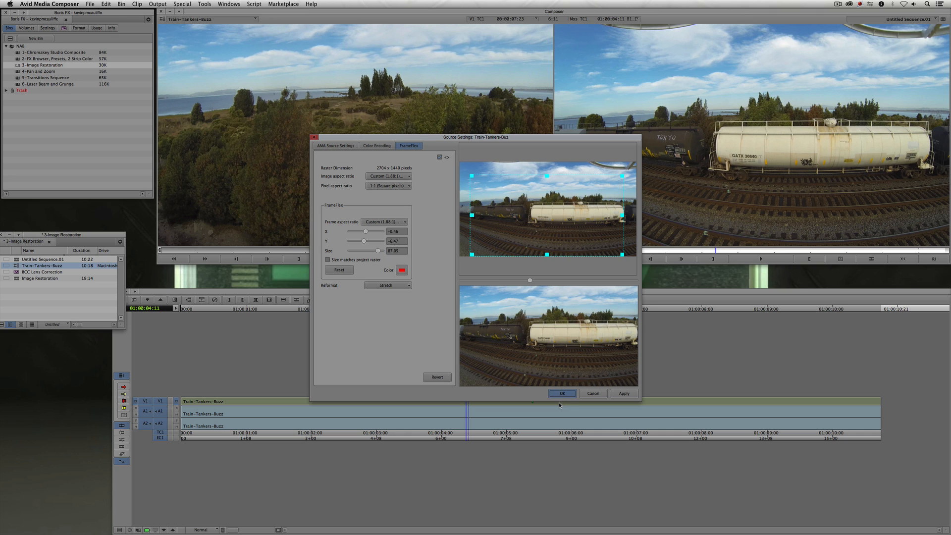
left_click(565, 394)
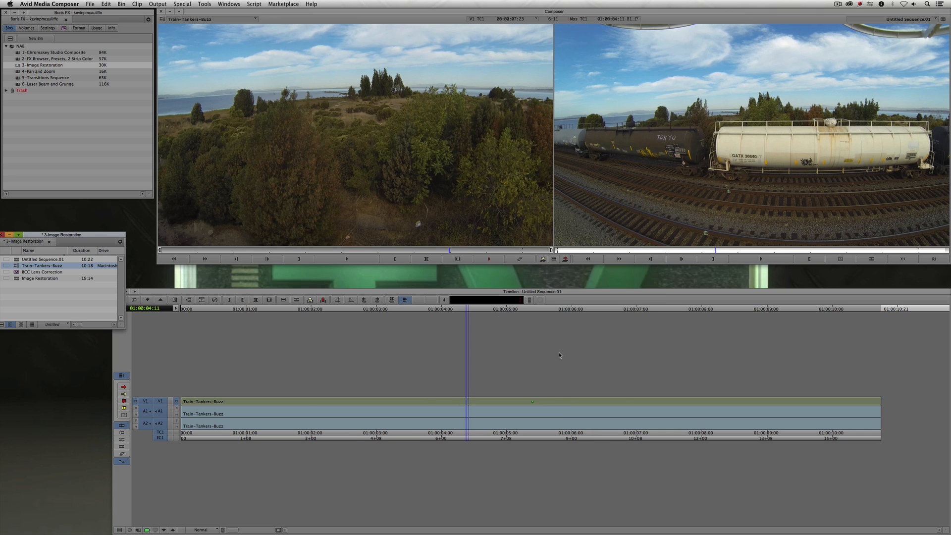
- Reload the reframed clip into the source monitor and scrub both the clip and the sequence to compare them
left_click_drag(15, 268, 274, 224)
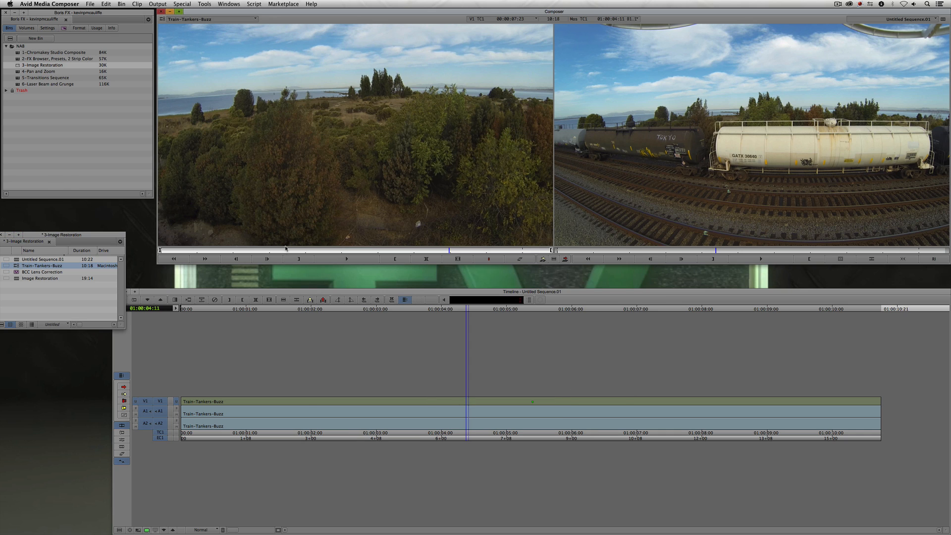
left_click(283, 251)
left_click(327, 250)
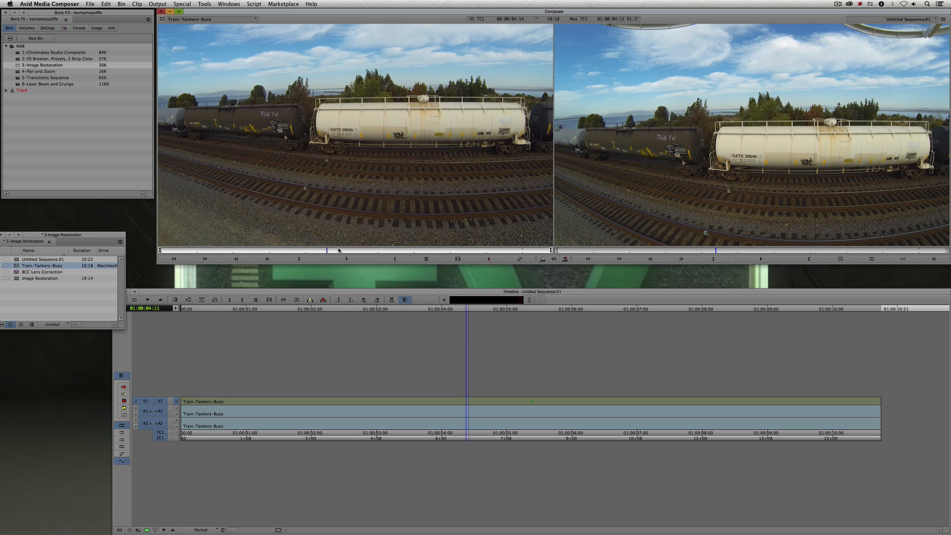
left_click(325, 421)
left_click(325, 420)
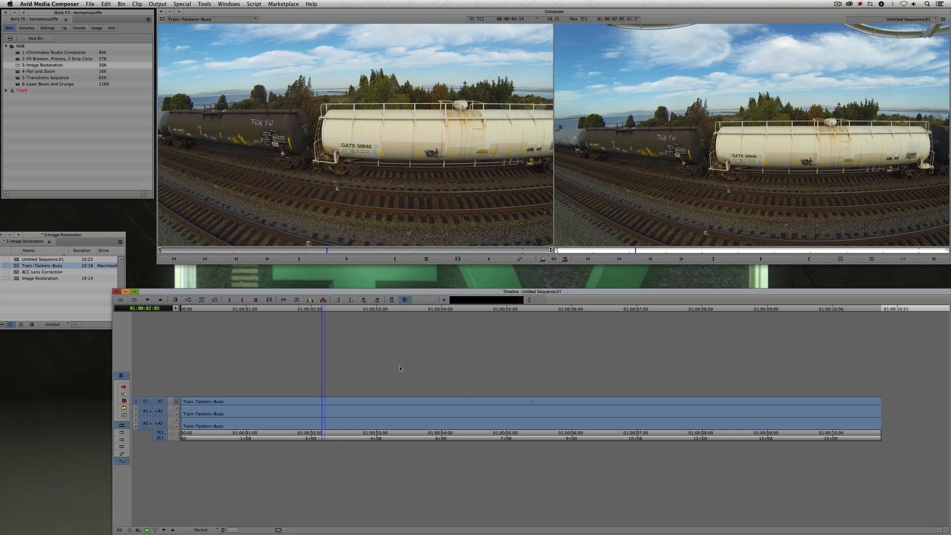
left_click(407, 414)
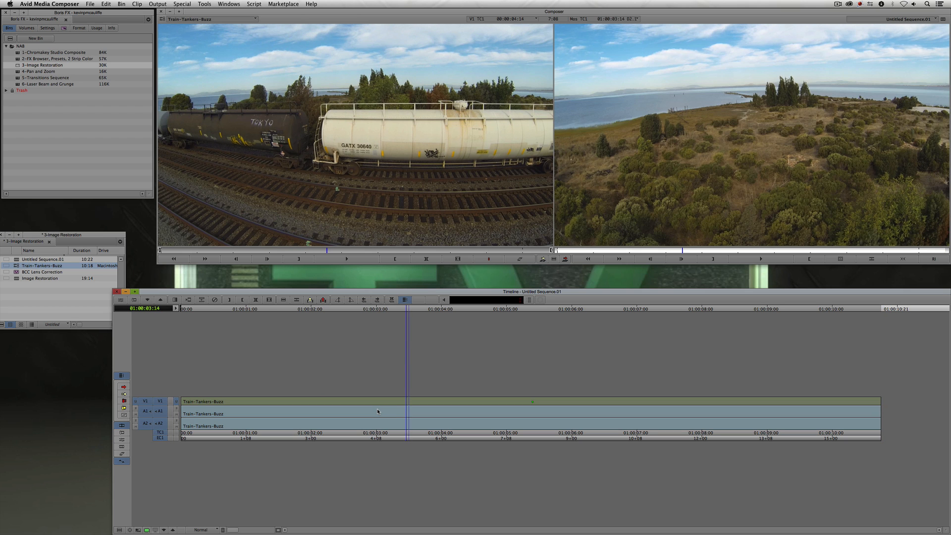
left_click(329, 412)
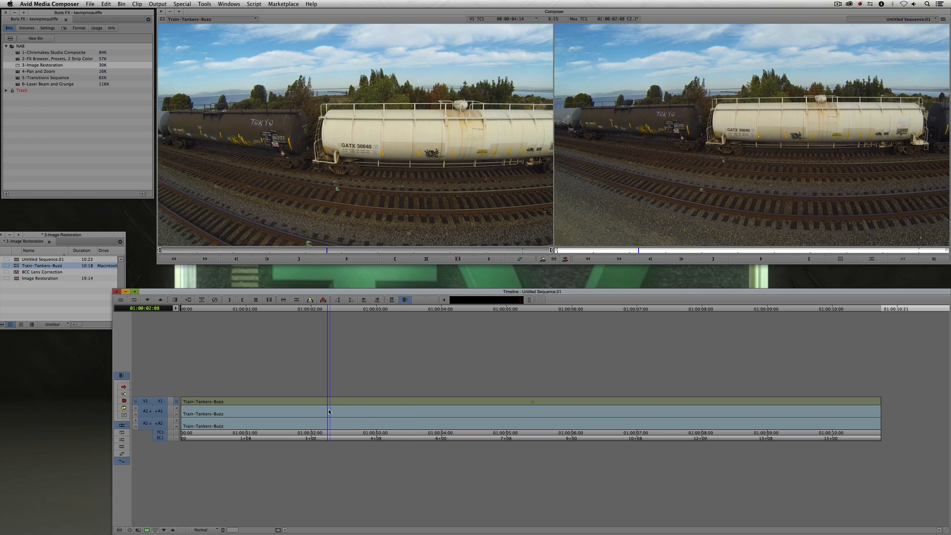
left_click(405, 411)
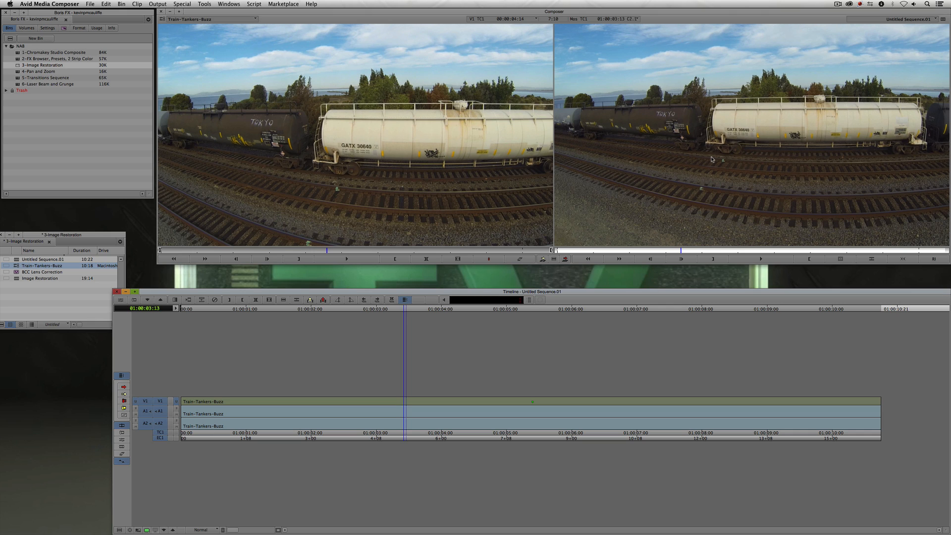
- Open the Effect Palette and apply BCC Lens Correction from the BCC Image Restoration category to the clip
left_click(723, 259)
key("super+8")
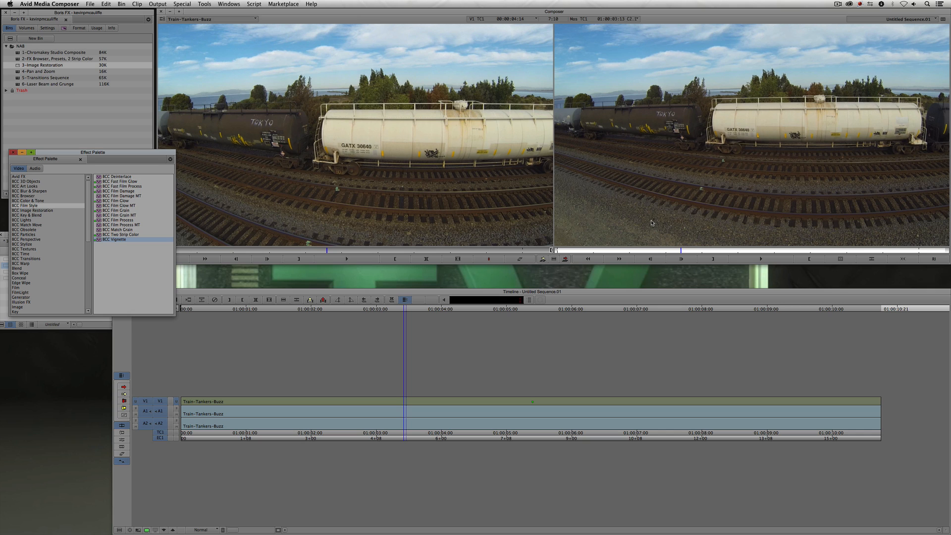
left_click(33, 210)
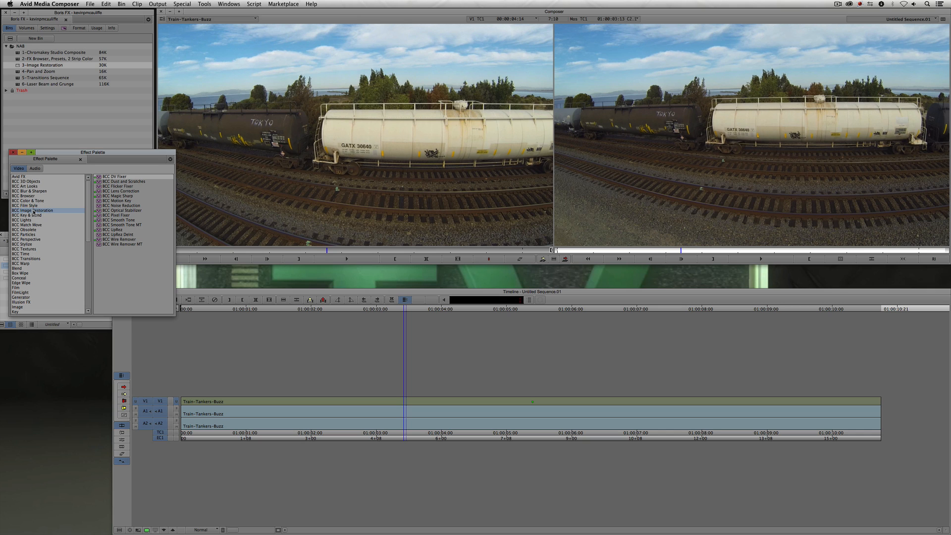
left_click(130, 191)
left_click_drag(123, 194, 404, 398)
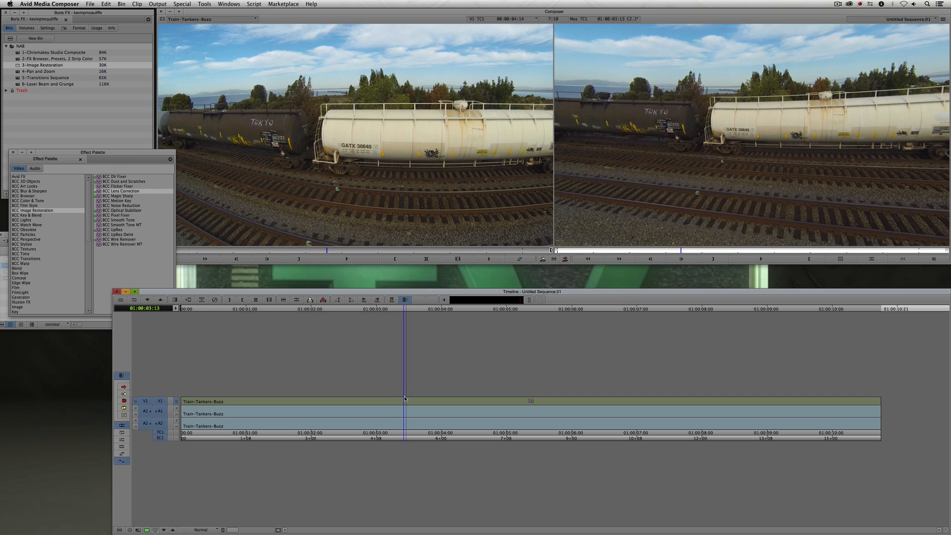
- Scrub through the sequence to review the lens-corrected clip
left_click(362, 404)
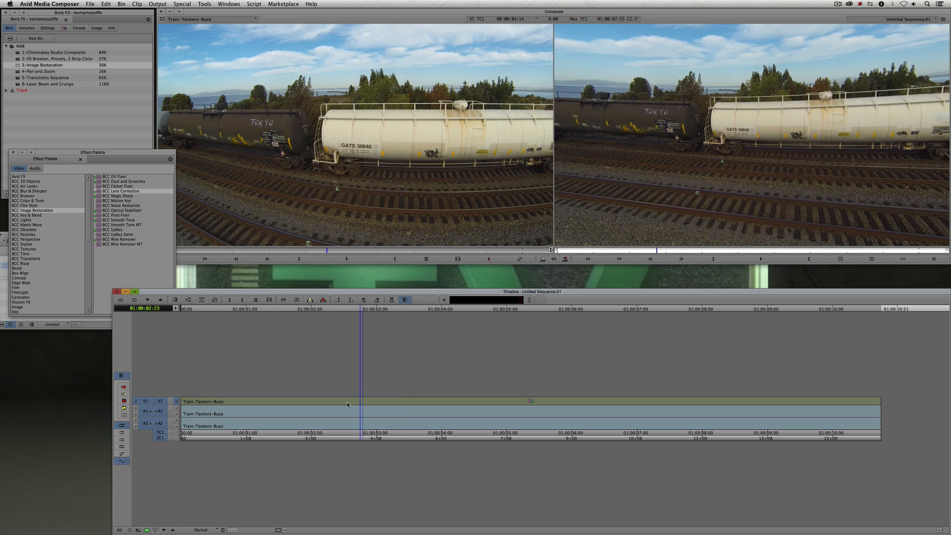
left_click(317, 404)
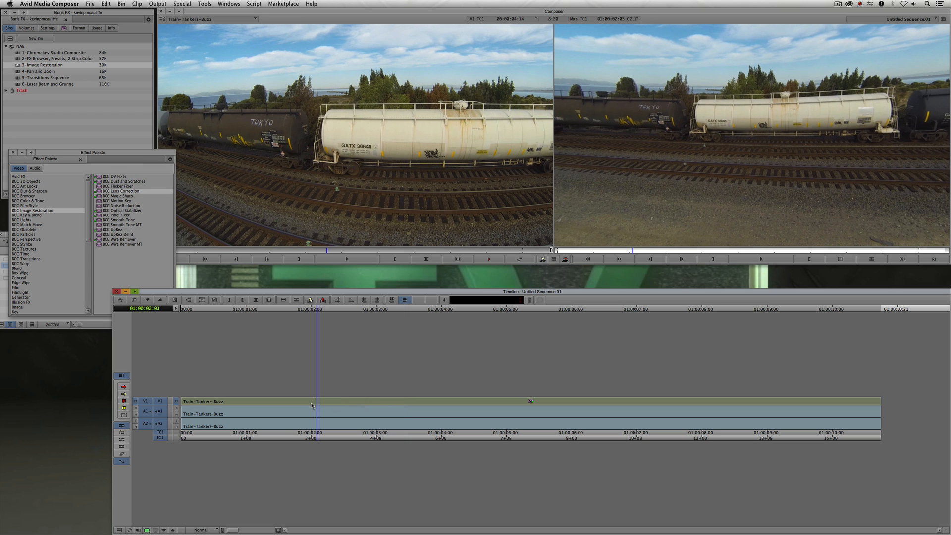
left_click(285, 402)
left_click(248, 402)
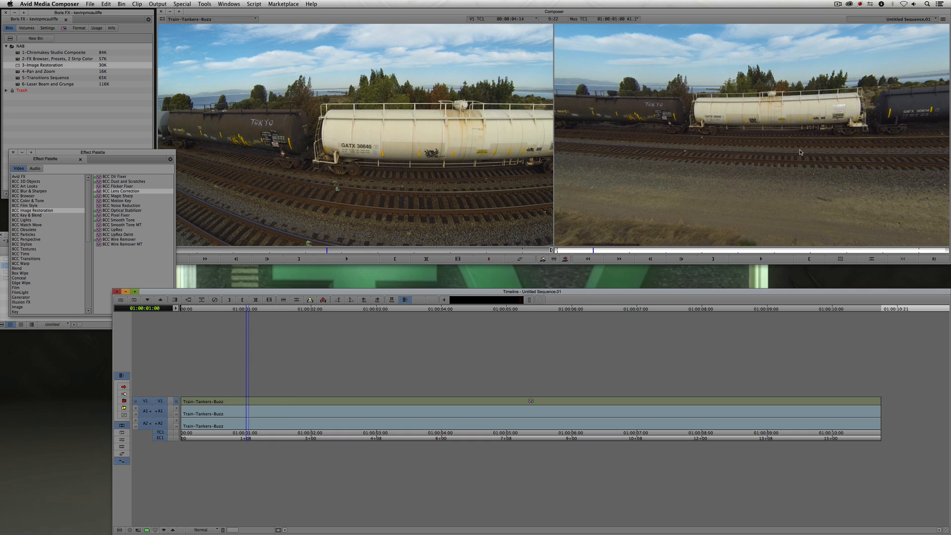
left_click(570, 402)
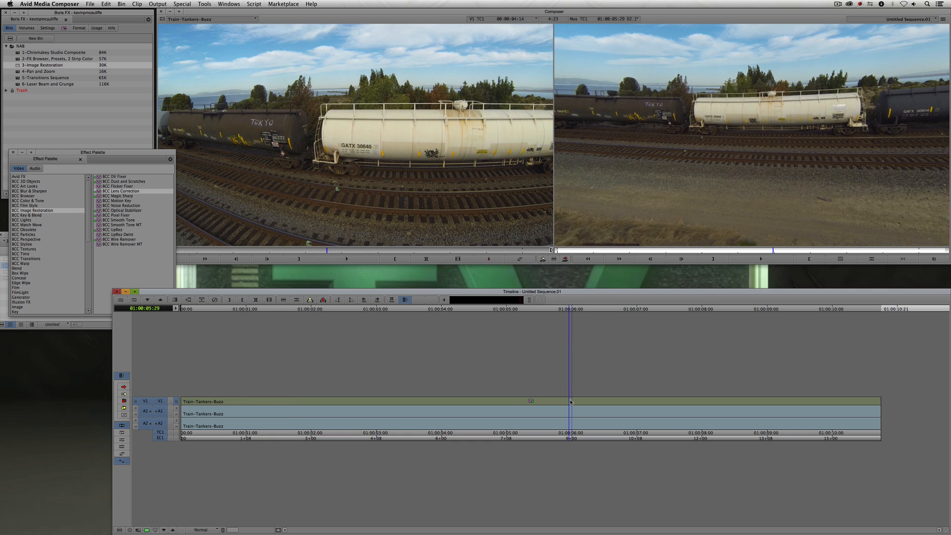
left_click(660, 413)
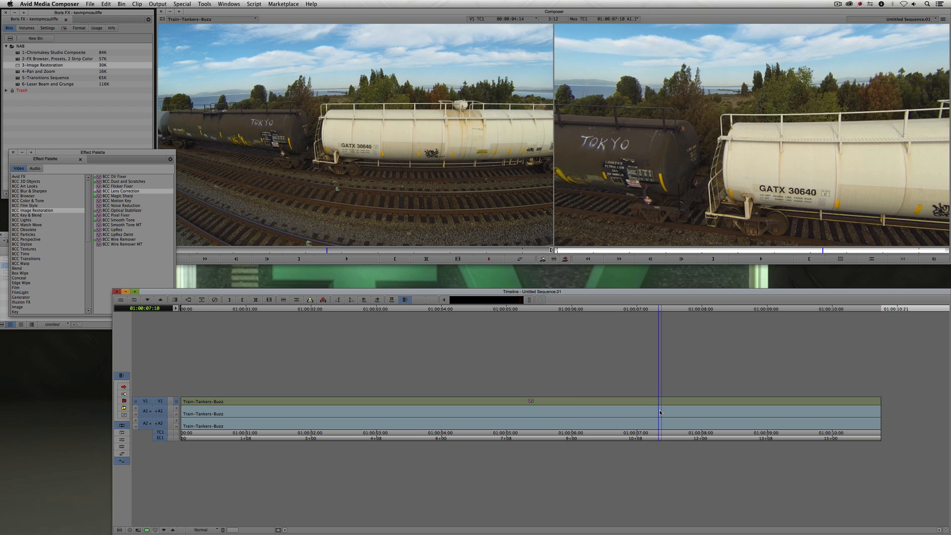
left_click(721, 410)
left_click(792, 411)
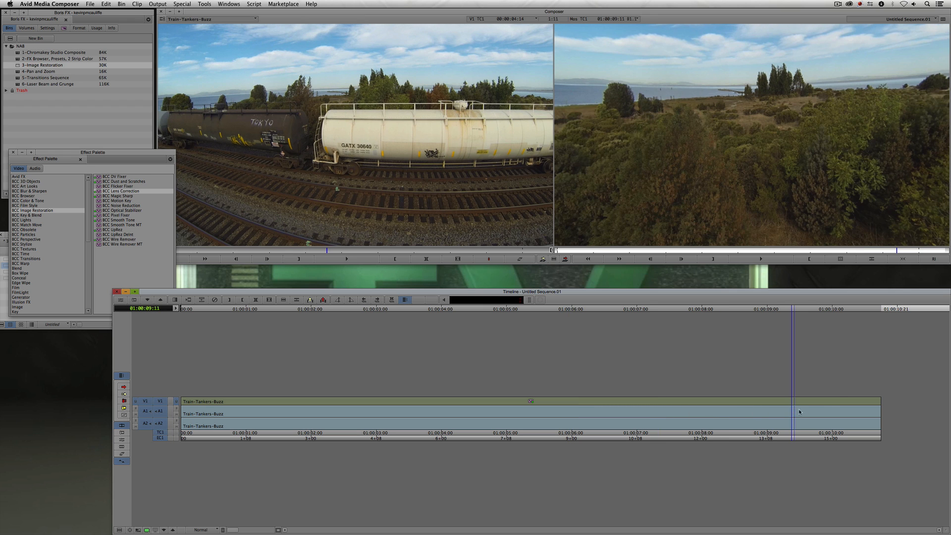
left_click(842, 409)
left_click(342, 412)
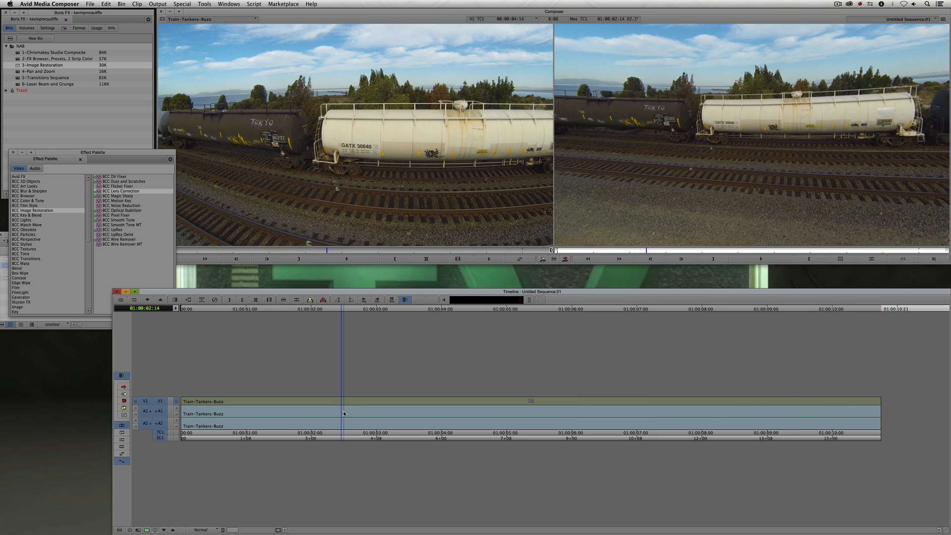
- Load the Image Restoration sequence from the bin into the Timeline and scrub into it
left_click(46, 324)
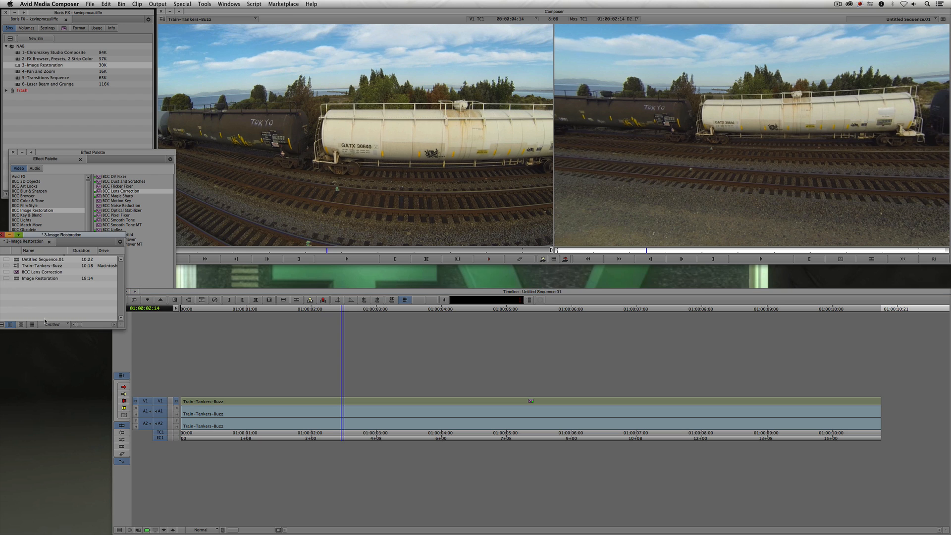
double_click(18, 280)
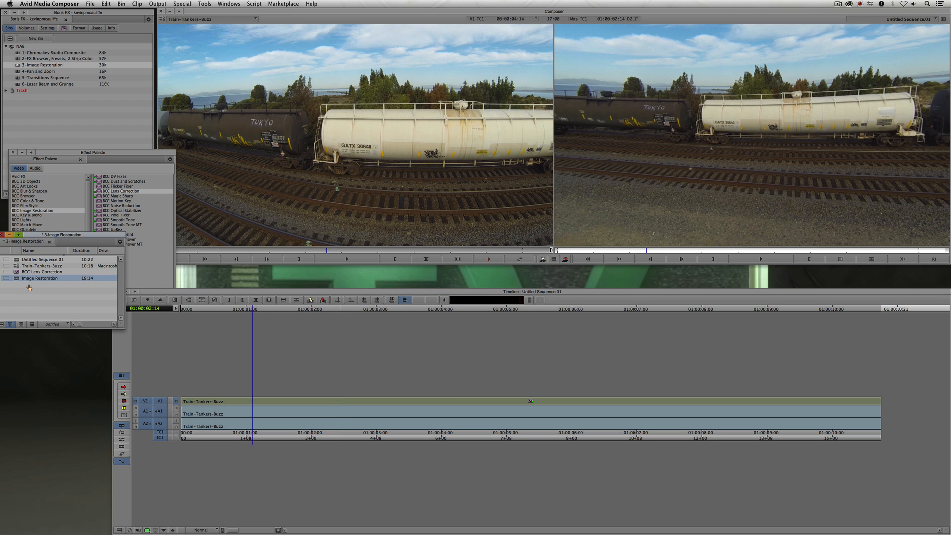
left_click_drag(240, 412, 179, 412)
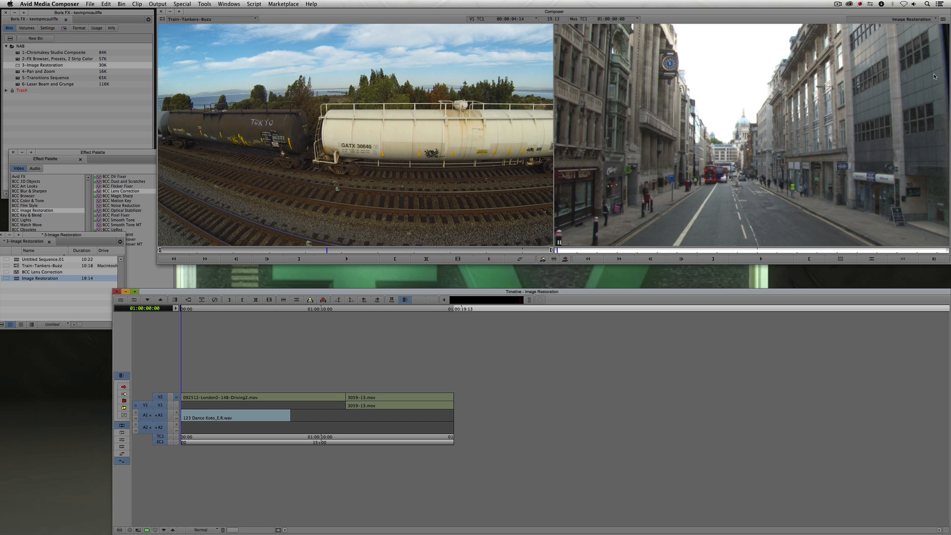
left_click_drag(252, 404, 289, 404)
- Load filler into the source monitor, mark five seconds of it and splice it into the sequence between the two clips
left_click(213, 19)
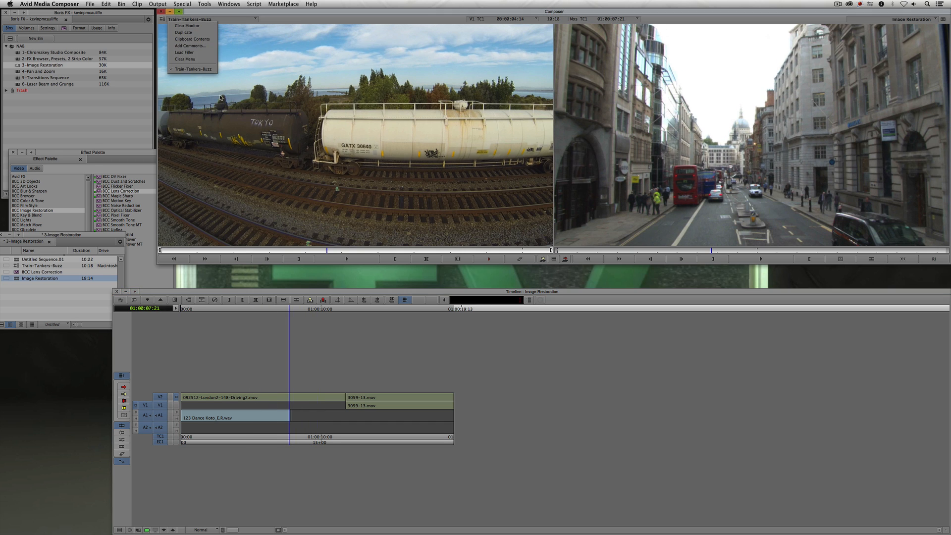
left_click(190, 60)
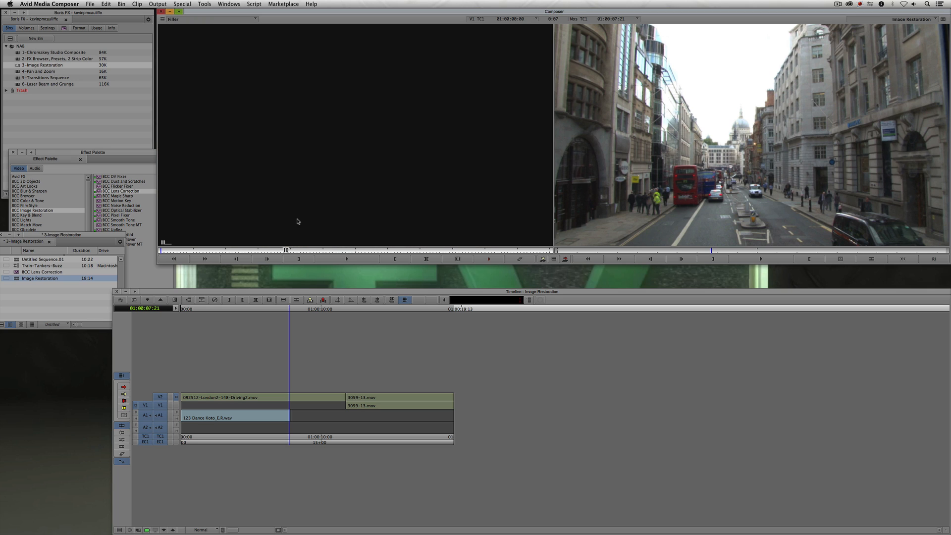
type("+500")
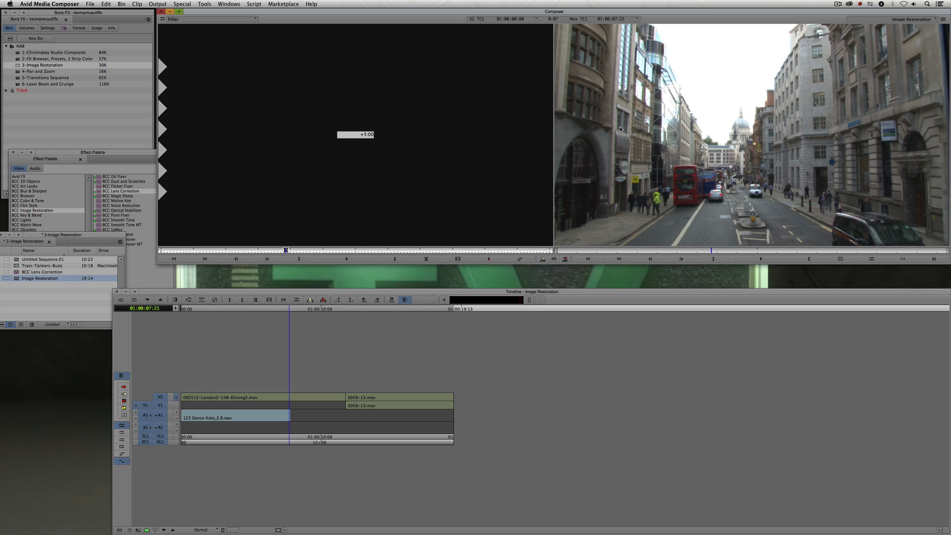
key("Return")
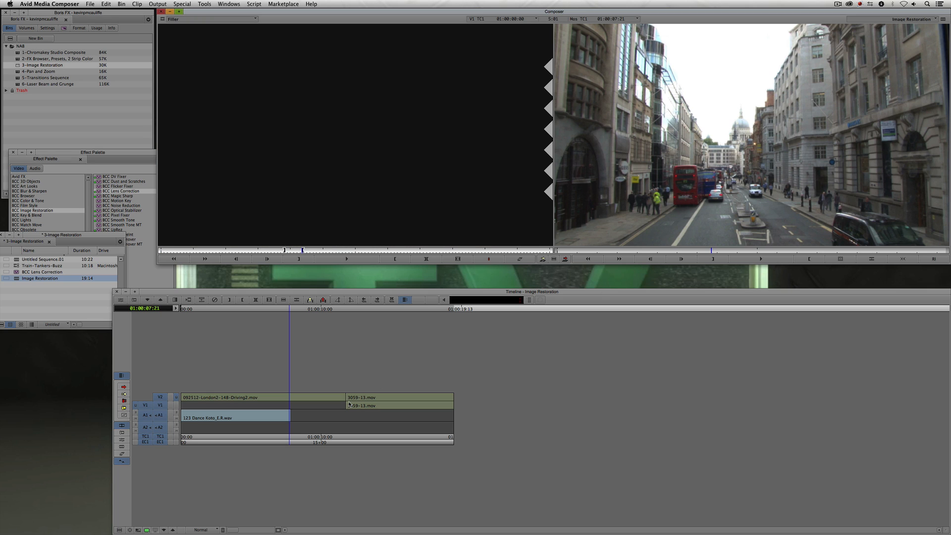
left_click(349, 404)
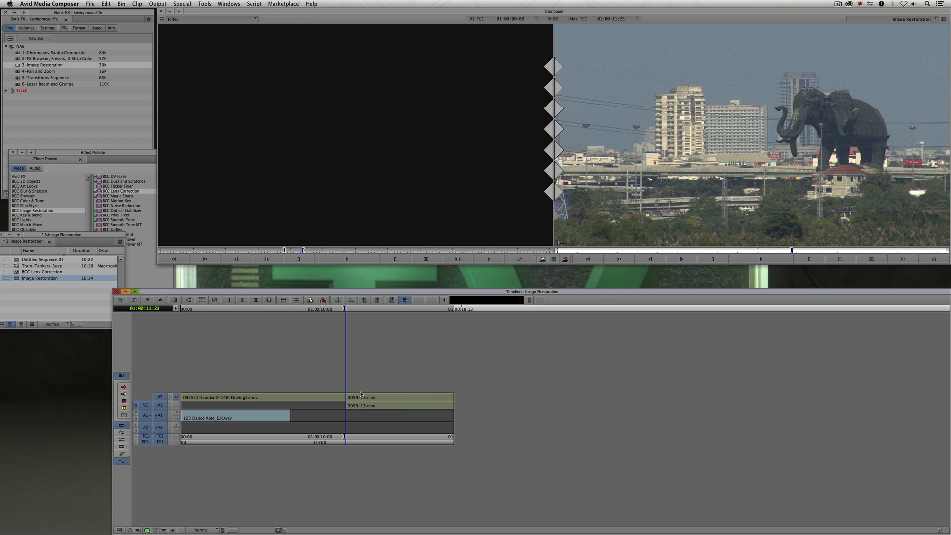
key("v")
left_click_drag(285, 405, 206, 413)
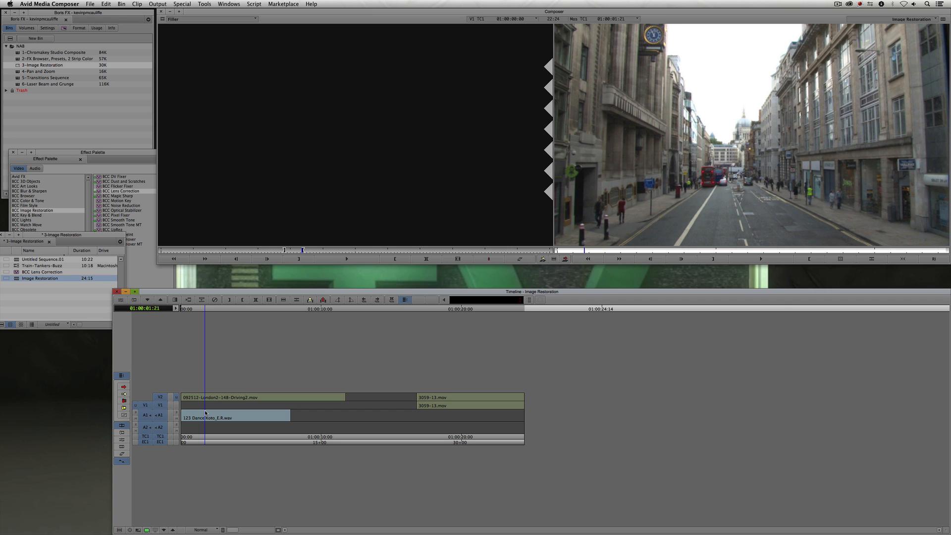
- Turn on the record monitor grid and set the grid color to Green in the Grid settings
left_click(840, 259)
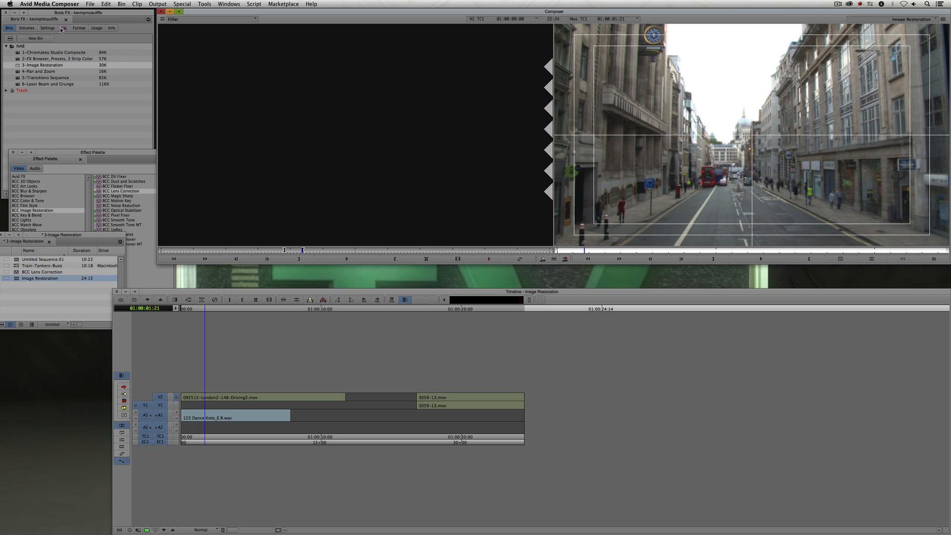
left_click(48, 28)
scroll(51, 148, "up", 3)
left_click(29, 169)
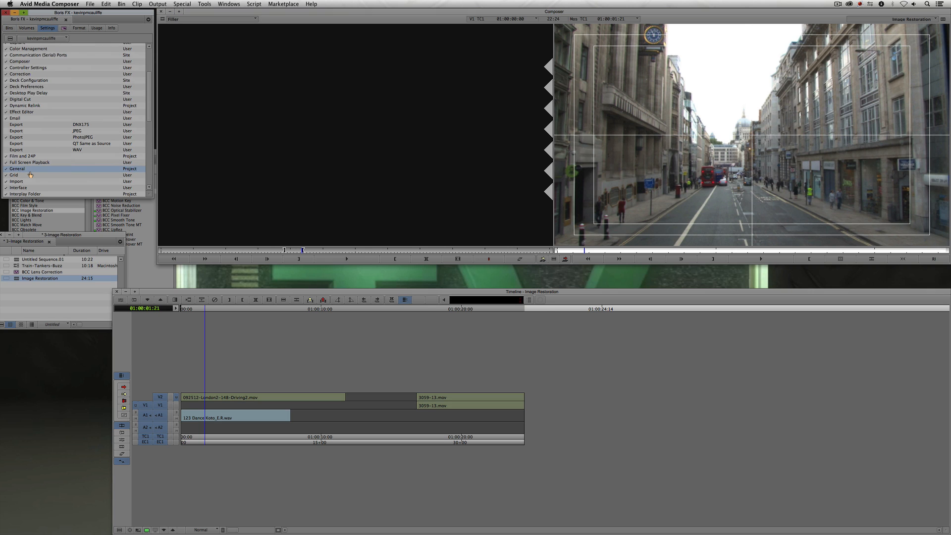
double_click(30, 170)
left_click(524, 324)
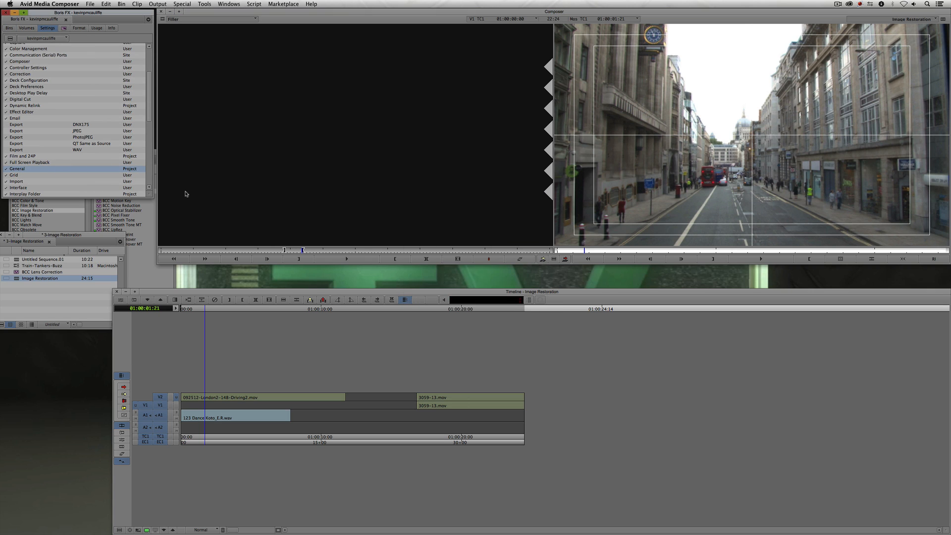
double_click(27, 176)
left_click(464, 210)
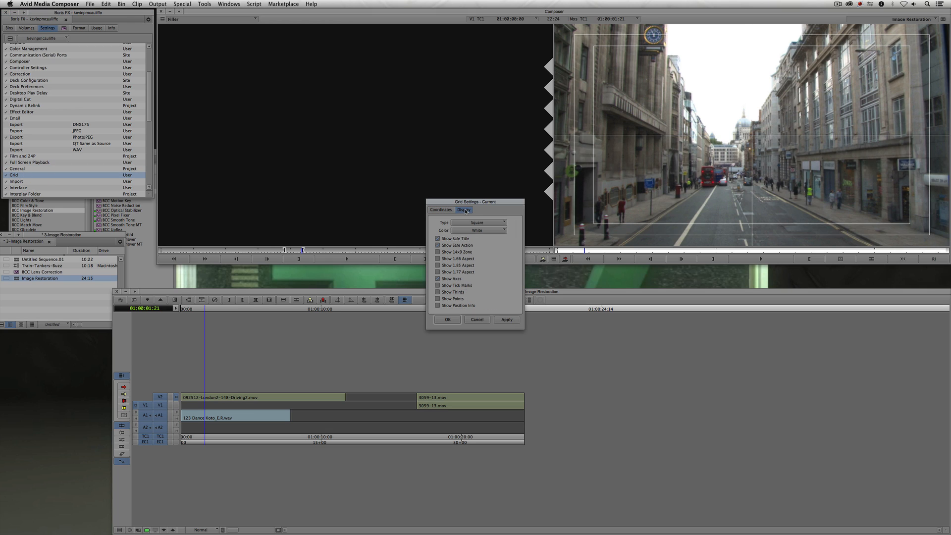
left_click(480, 231)
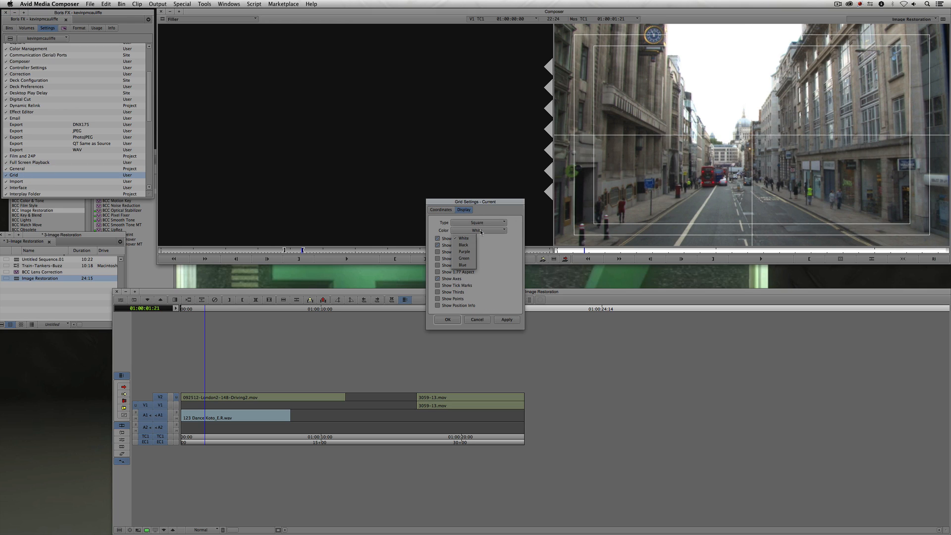
left_click(470, 261)
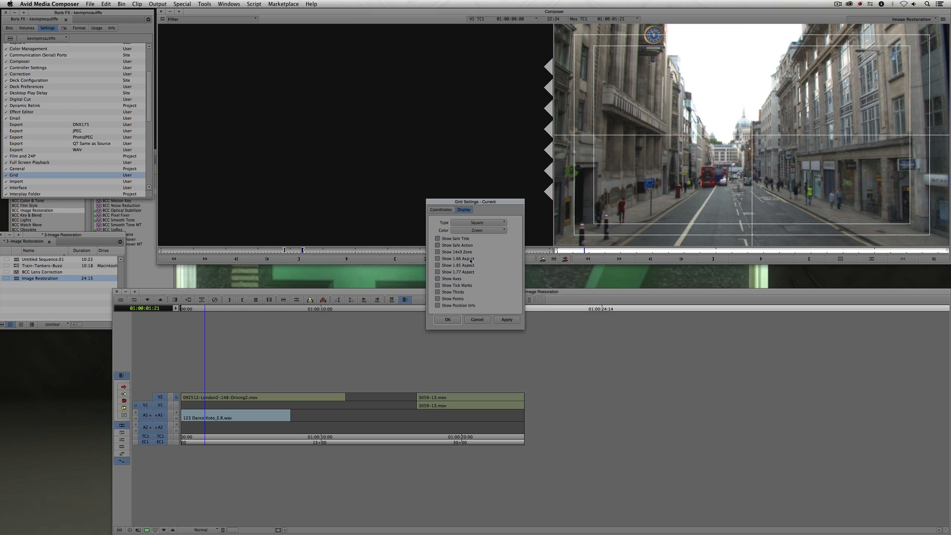
left_click(507, 320)
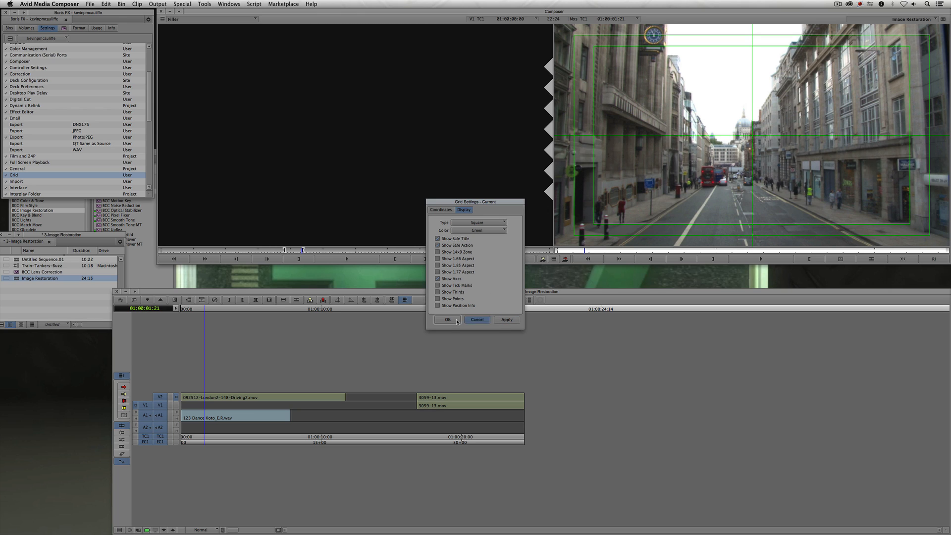
- Toggle Show Tick Marks and Show Thirds in the grid settings and apply them
left_click(450, 286)
left_click(450, 293)
left_click(506, 319)
left_click(503, 320)
left_click(448, 320)
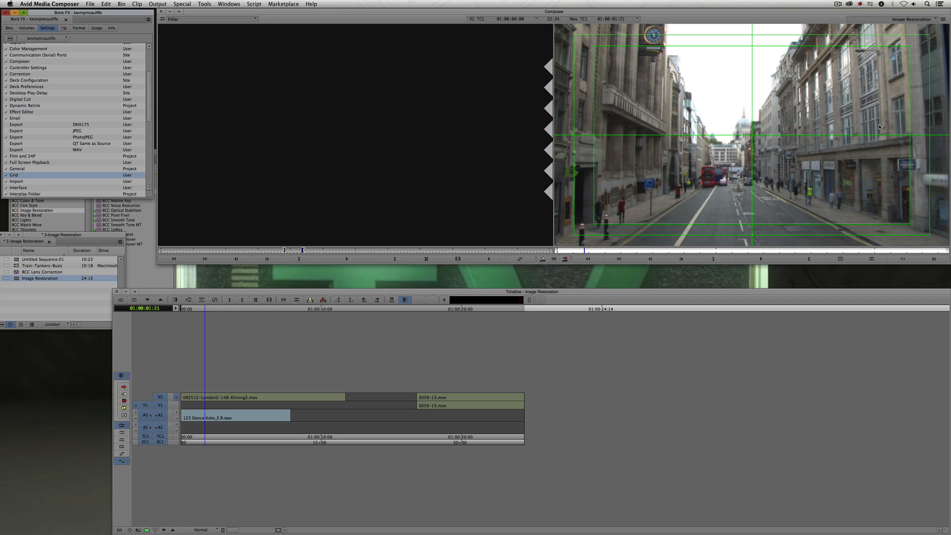
- Open the Effect Editor with the first clip of the sequence selected
left_click_drag(597, 253, 599, 251)
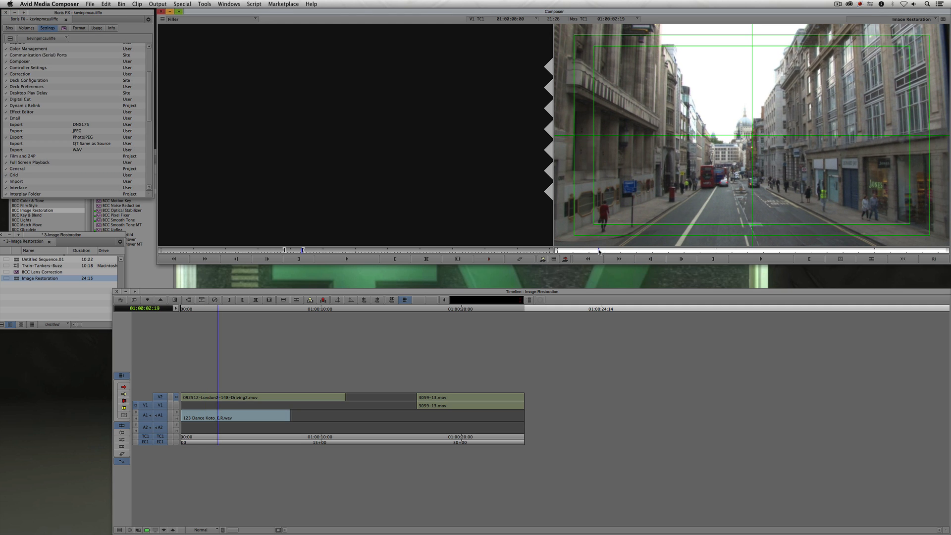
key("shift+F10")
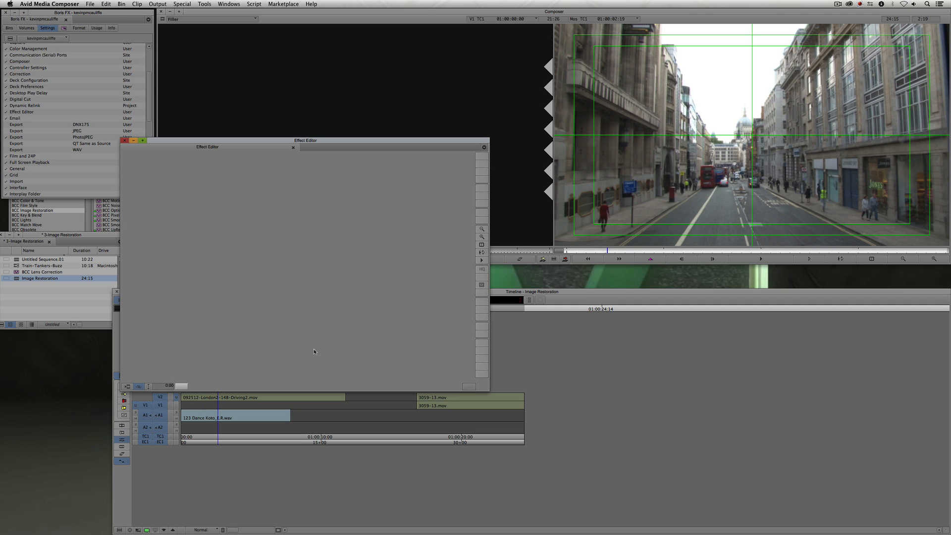
left_click(220, 400)
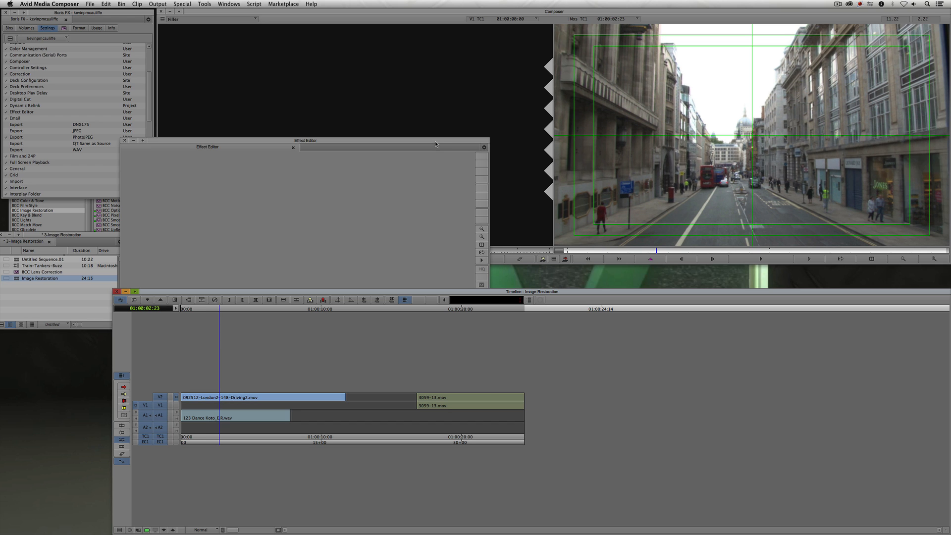
left_click_drag(435, 144, 359, 92)
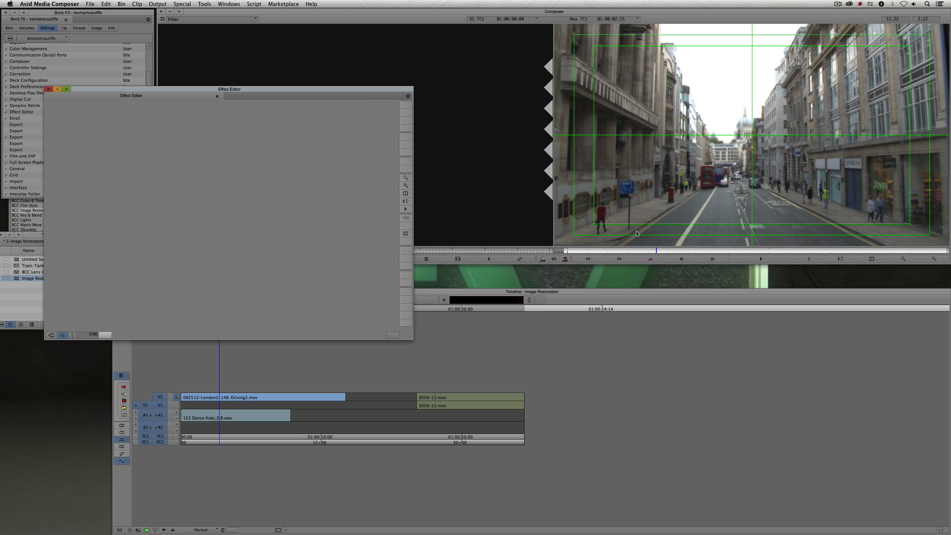
- Zoom into the record monitor image and pan around to inspect the building edges, then close the Effect Editor
left_click(934, 260)
left_click(934, 259)
left_click_drag(868, 154, 727, 185)
left_click_drag(847, 134, 833, 151)
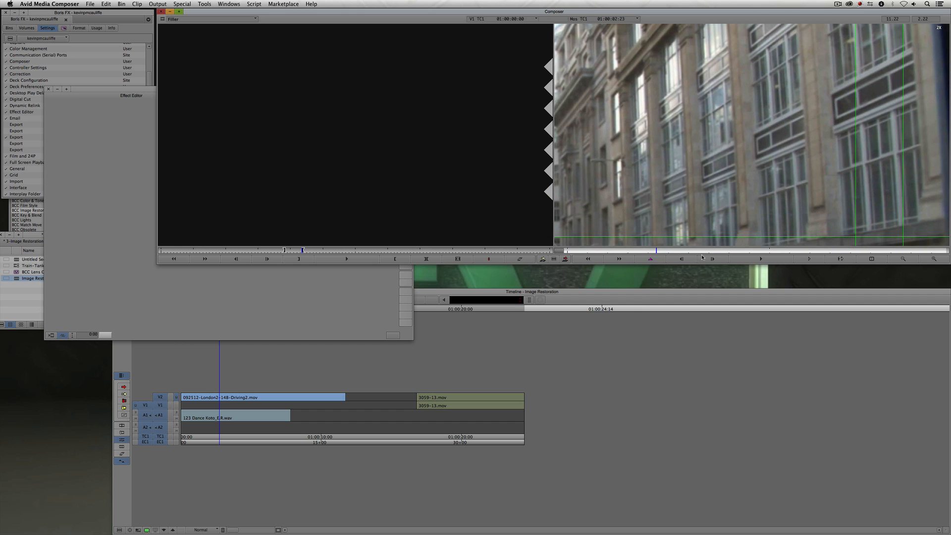
left_click_drag(650, 252, 660, 251)
mouse_move(834, 90)
left_mouse_down()
mouse_move(832, 151)
mouse_move(839, 107)
left_mouse_up()
left_click_drag(835, 141, 803, 122)
left_click_drag(812, 64, 813, 92)
left_click_drag(828, 180, 812, 88)
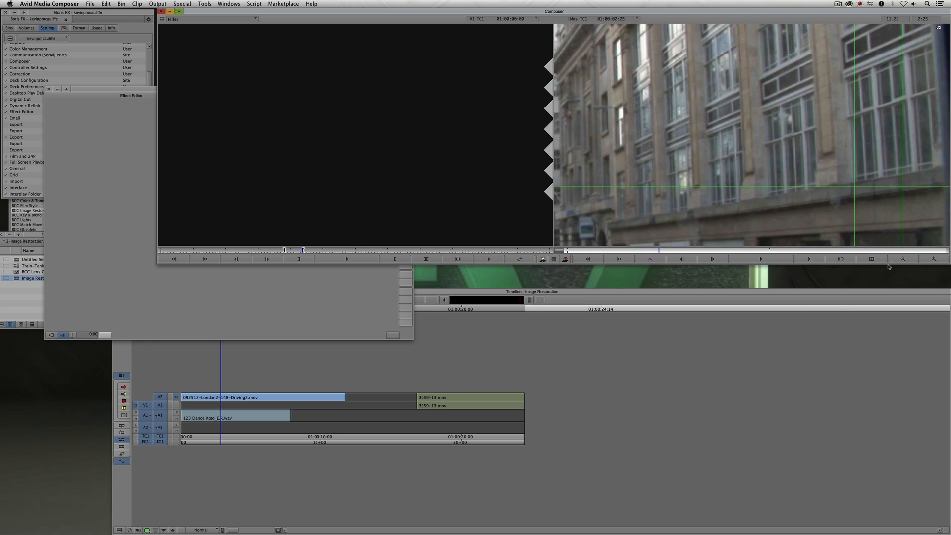
left_click(902, 258)
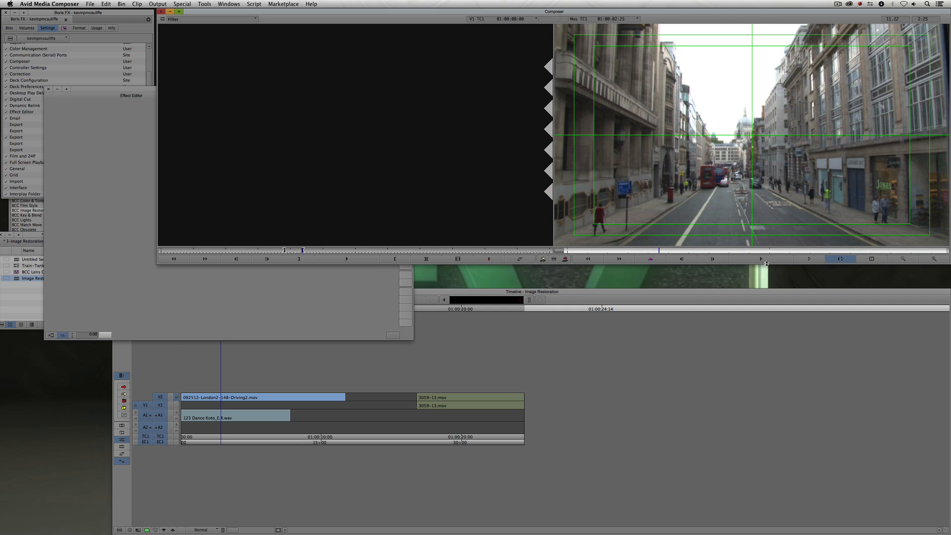
left_click(272, 297)
key("super+w")
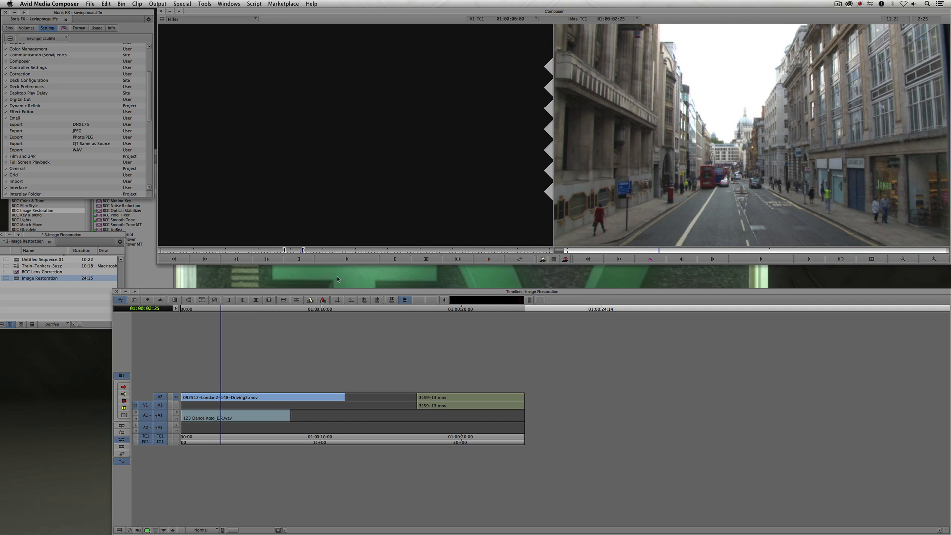
- Apply BCC Lens Correction to the first clip and set its Correction to 0 in the Effect Editor
left_click(109, 207)
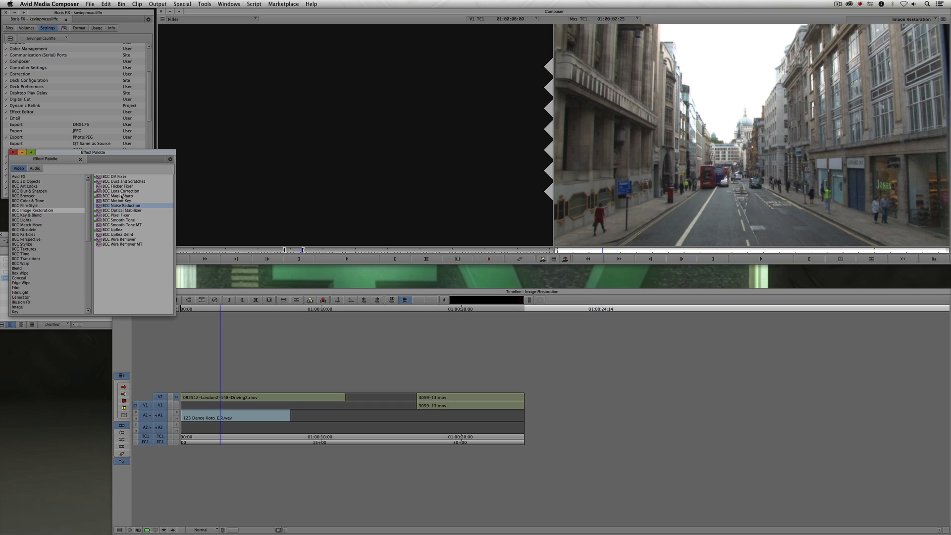
left_click_drag(121, 192, 239, 396)
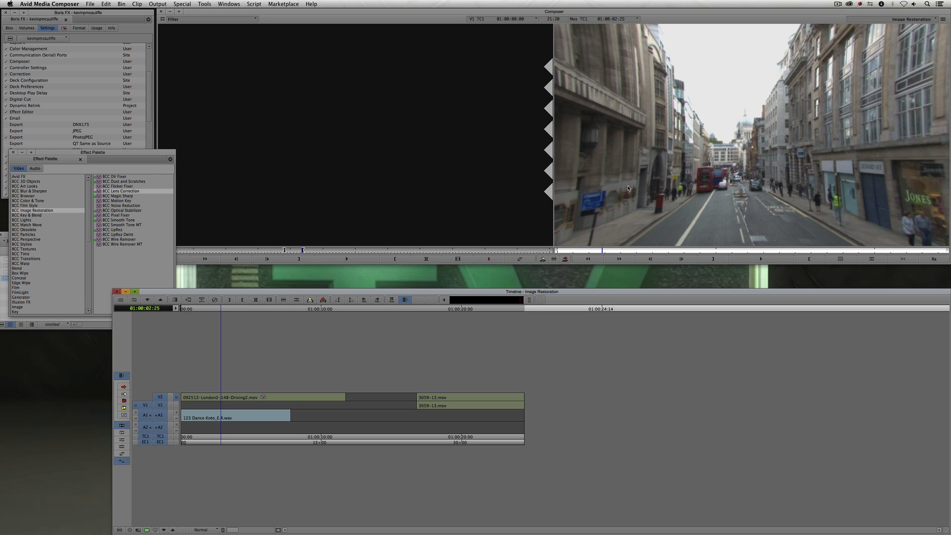
key("shift+F10")
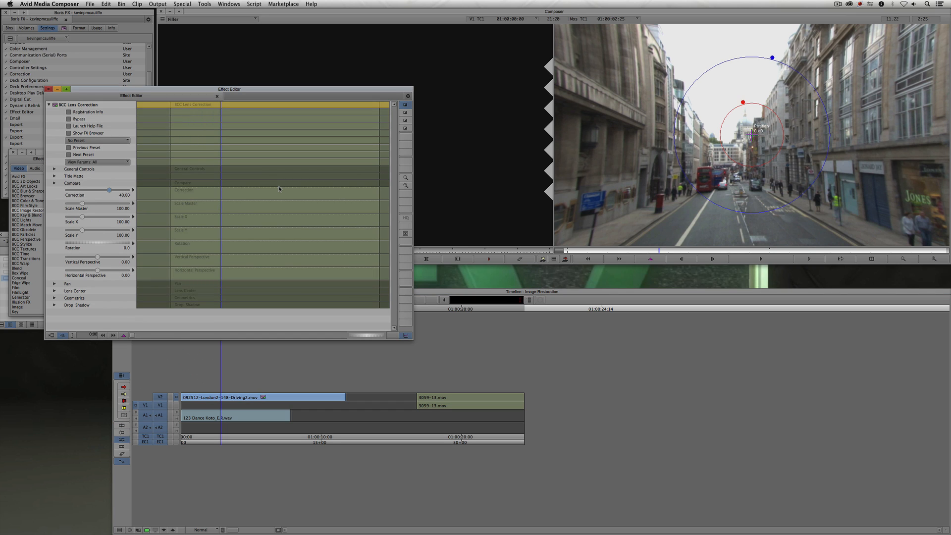
type("0")
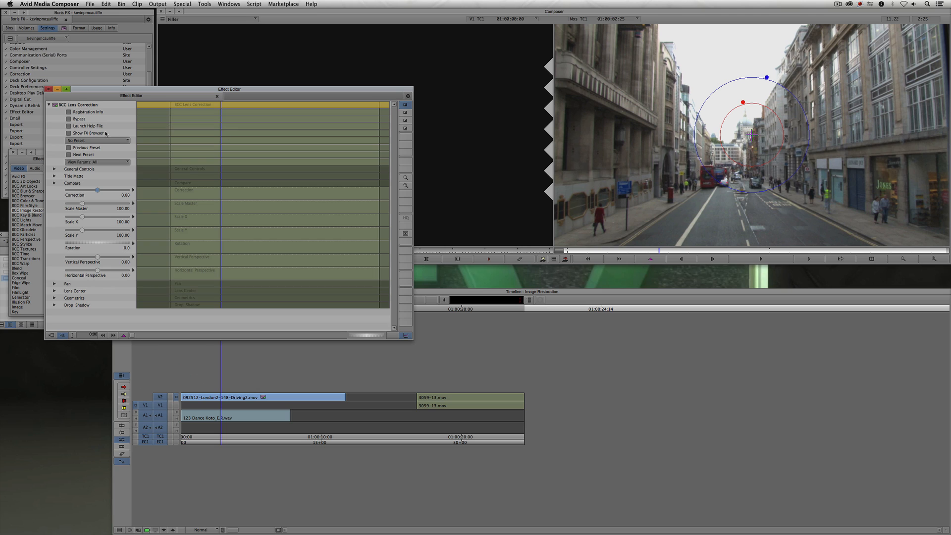
- Toggle the effect's Bypass to compare, expand General Controls and toggle Safe Levels
left_click(69, 119)
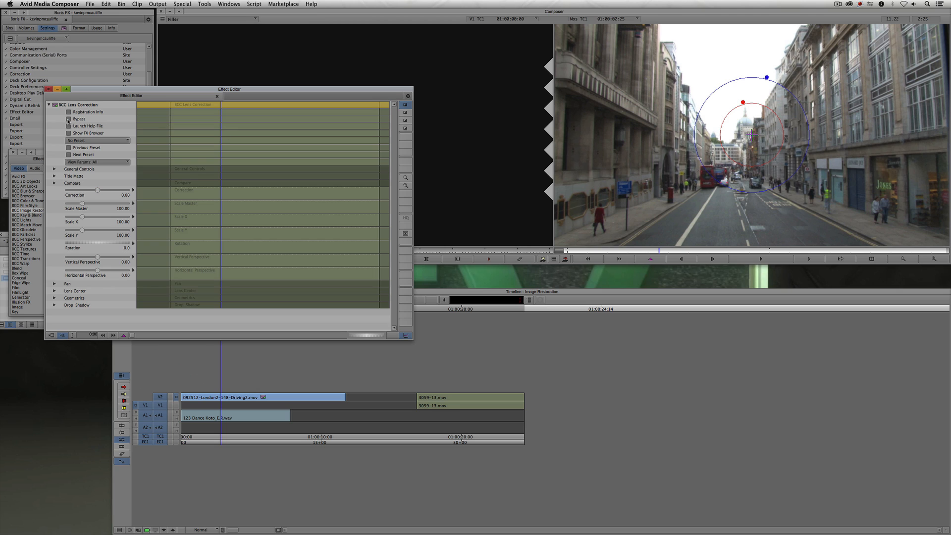
left_click(68, 120)
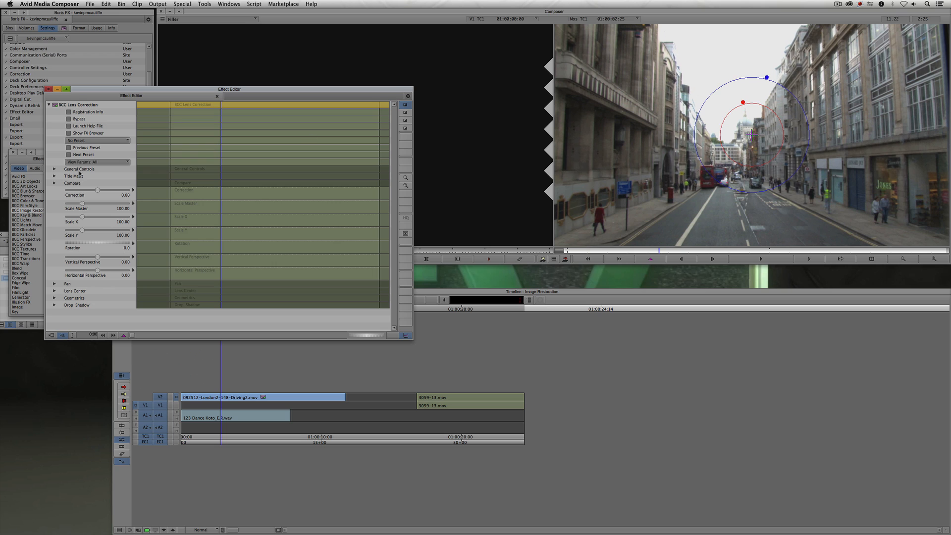
left_click(55, 169)
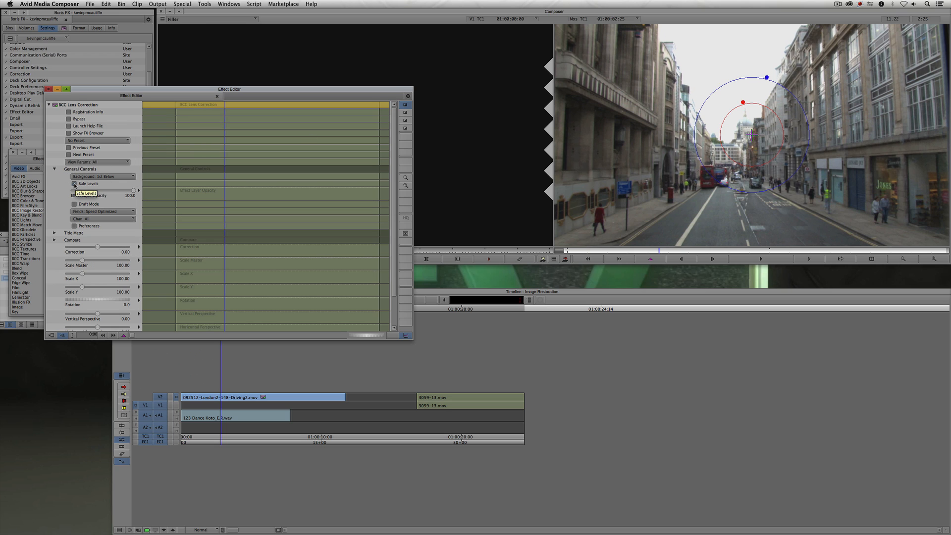
left_click(75, 184)
left_click(69, 120)
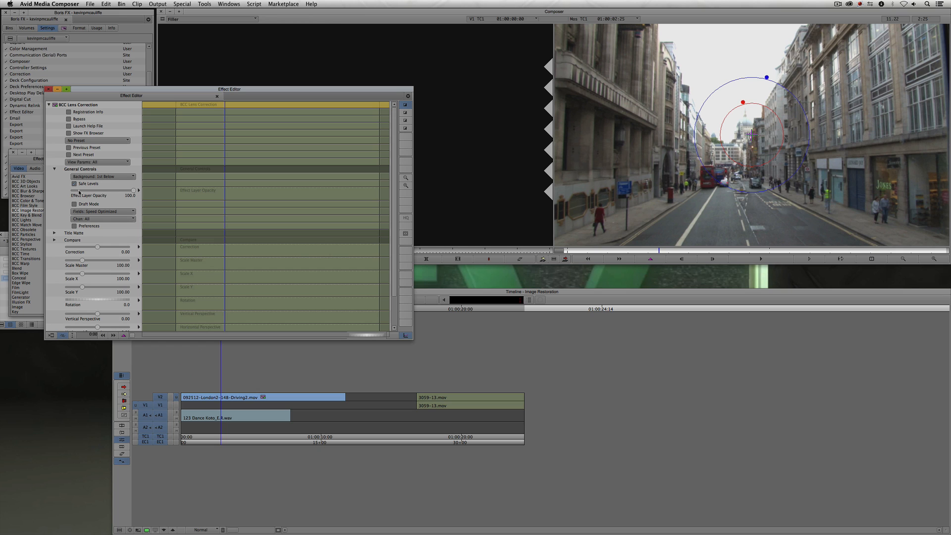
- Set the Lens Correction amount to 11 and undo the last change
left_click(98, 246)
type("11")
key("super+z")
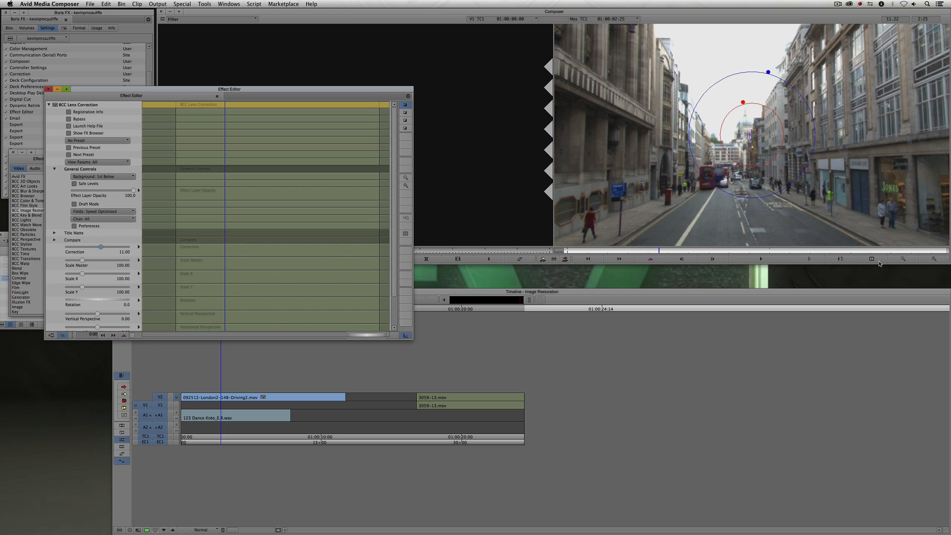
- Show the effect grid, zoom the record monitor, and undo and redo the last Correction change
left_click(405, 235)
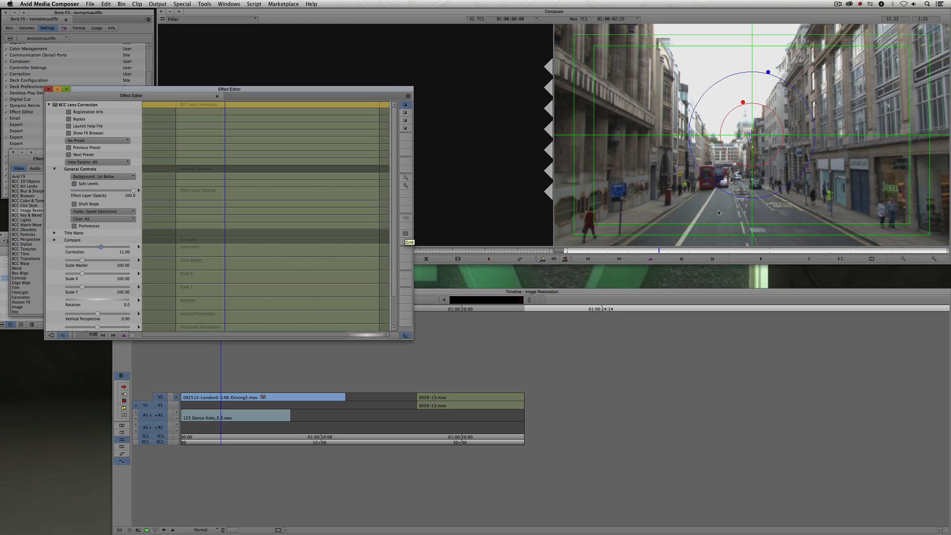
left_click(654, 252)
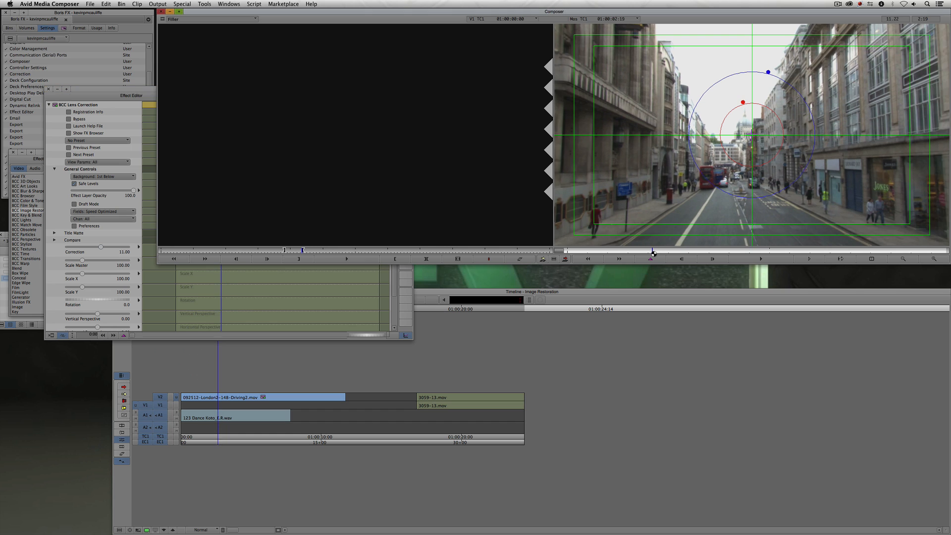
left_click(934, 259)
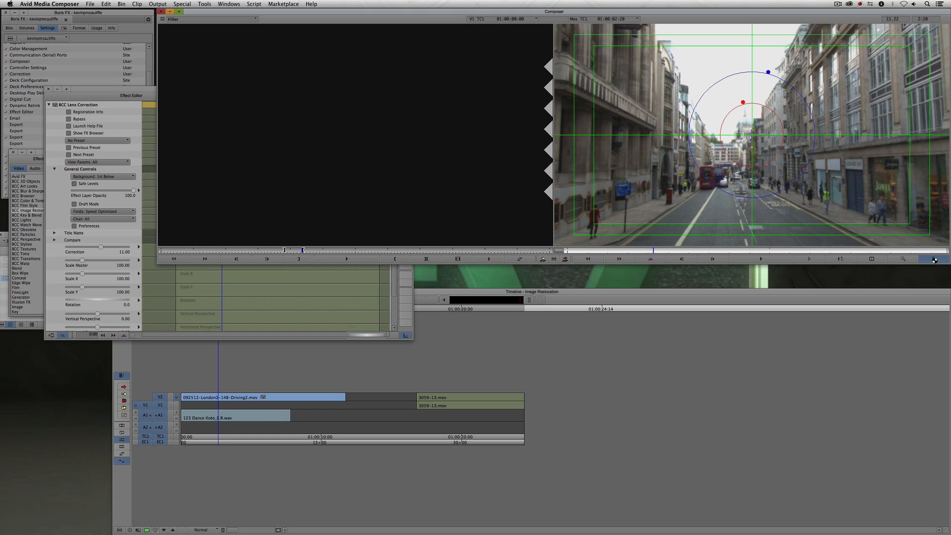
key("super+z")
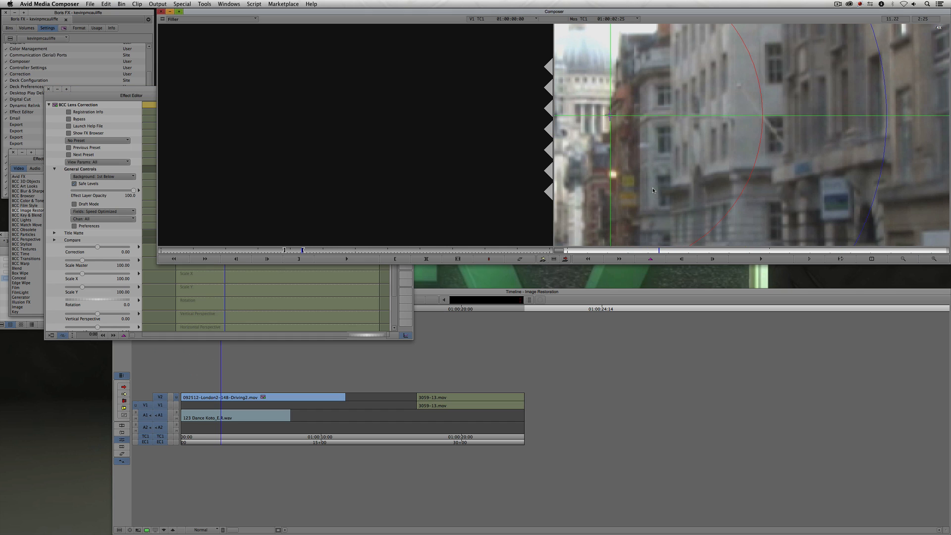
key("super+r")
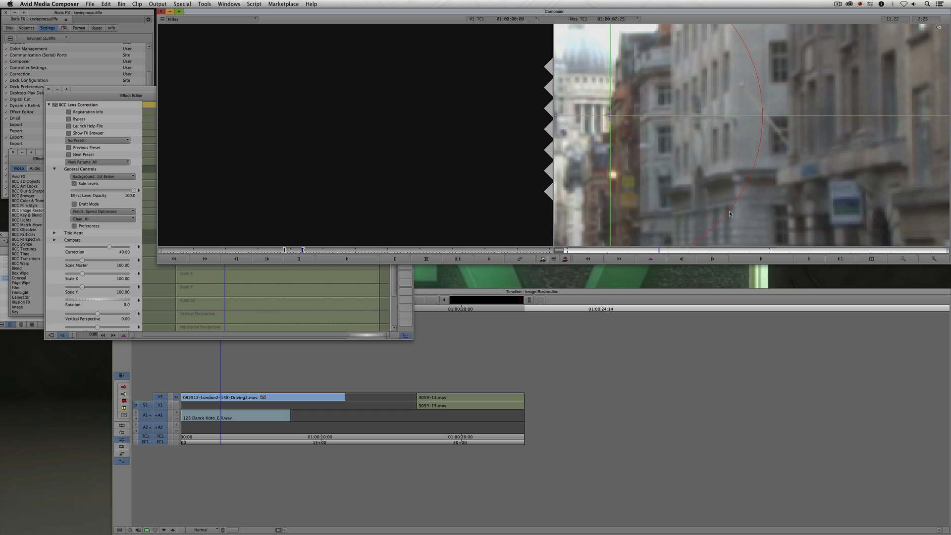
- Set the Lens Correction amount to 12
left_click(904, 261)
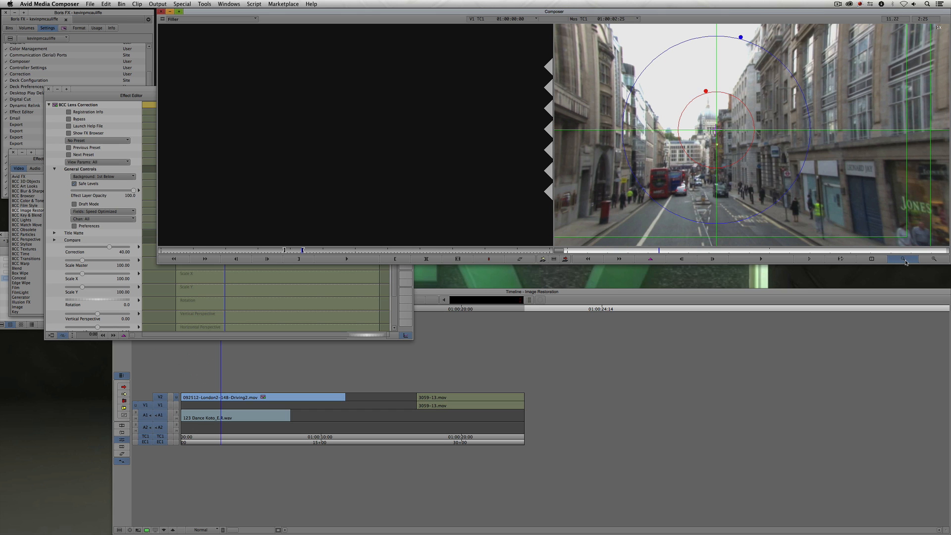
left_click(904, 260)
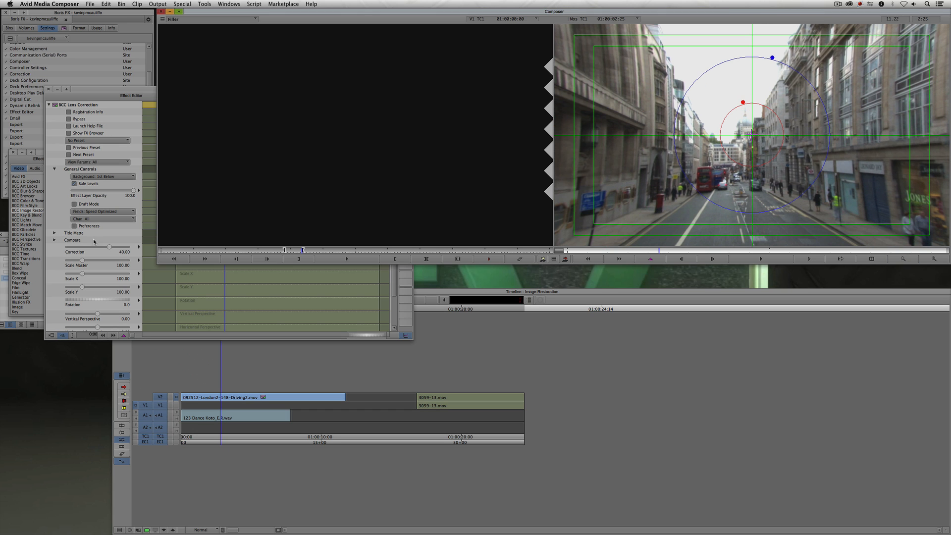
left_click(109, 247)
type("12")
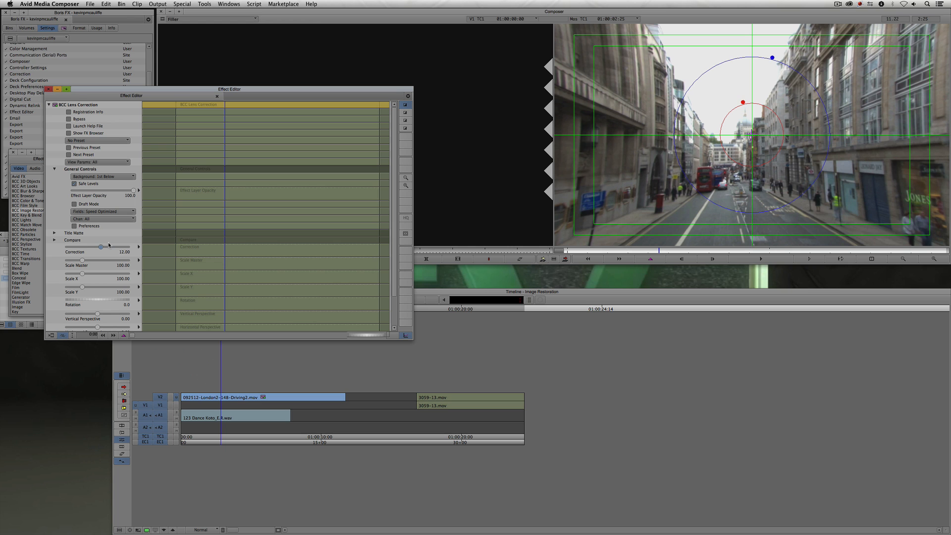
key("Return")
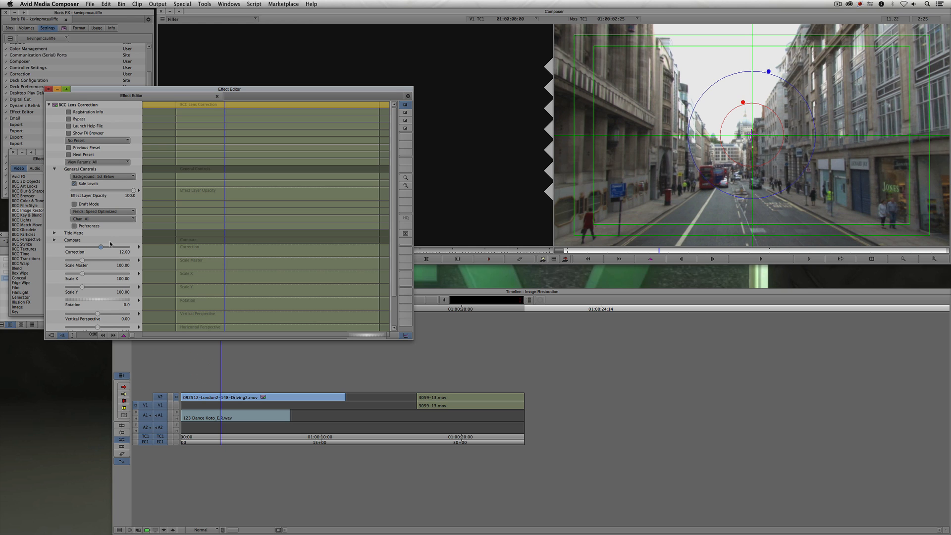
- Adjust the vertical perspective to about 2 by dragging the grid in the zoomed record monitor
left_click(935, 259)
left_click(934, 259)
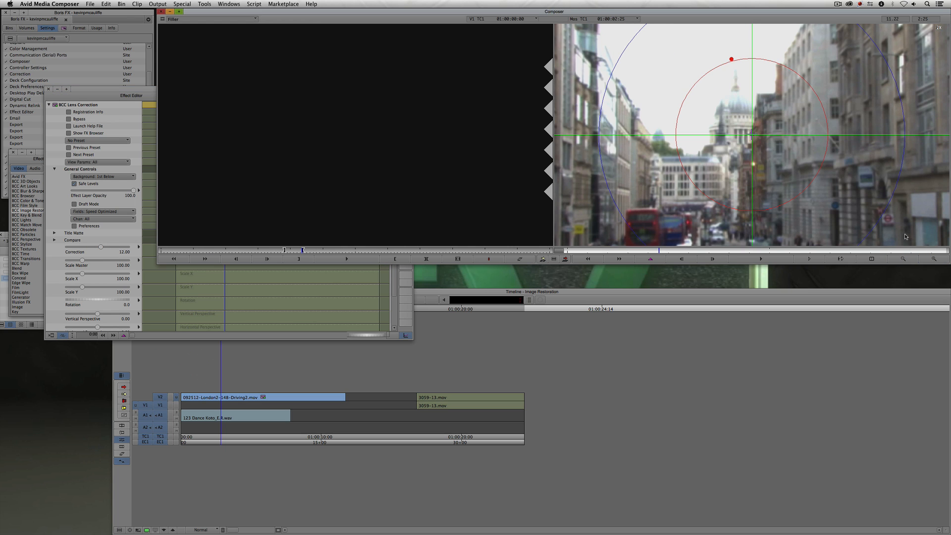
left_click_drag(920, 162, 636, 220)
left_click(654, 252)
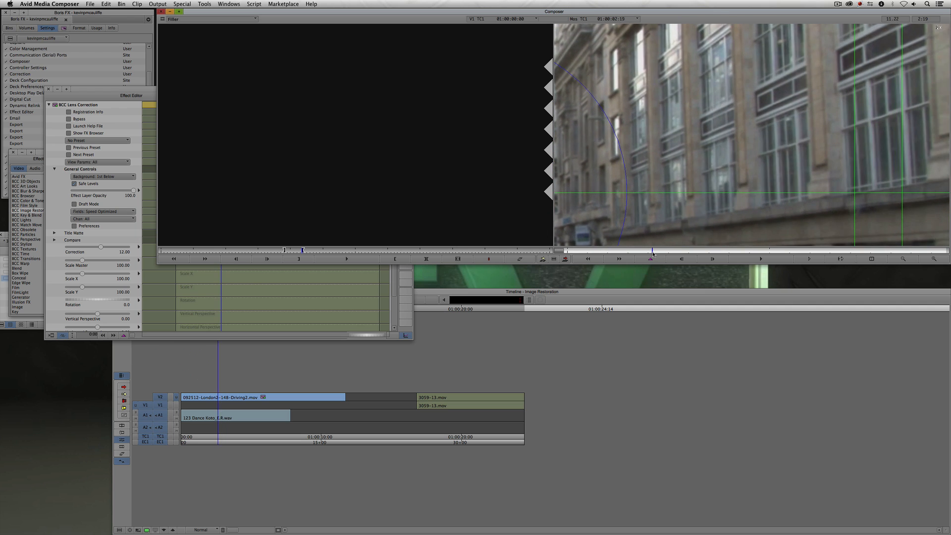
left_click_drag(653, 252, 665, 252)
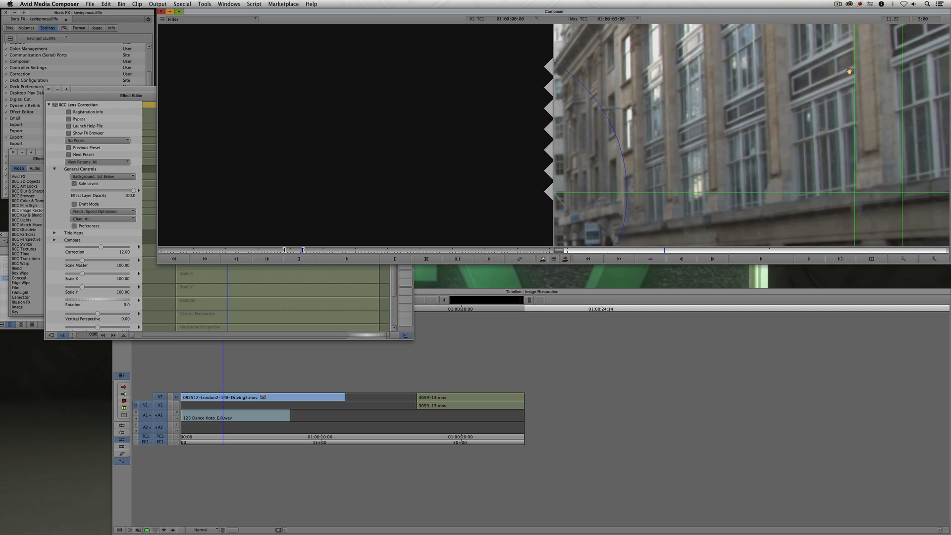
left_click_drag(849, 71, 859, 161)
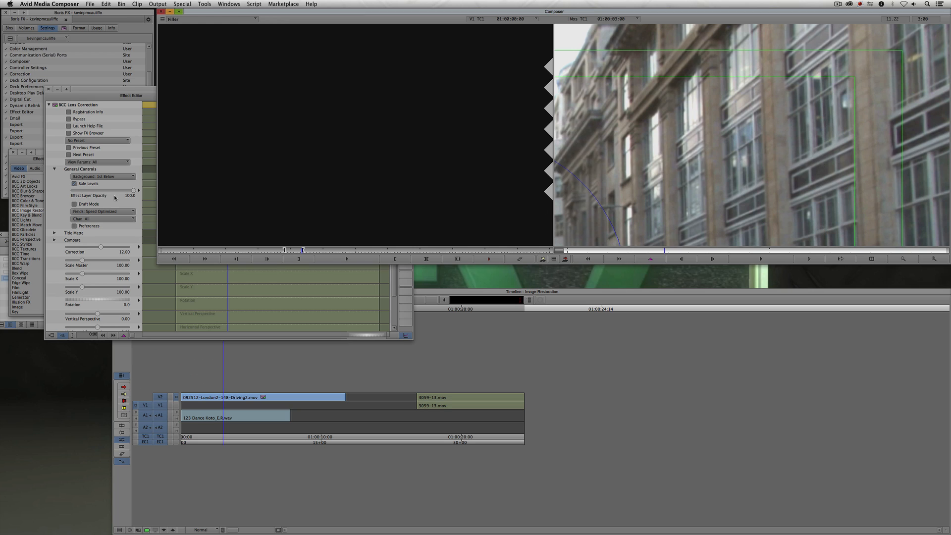
left_click(131, 90)
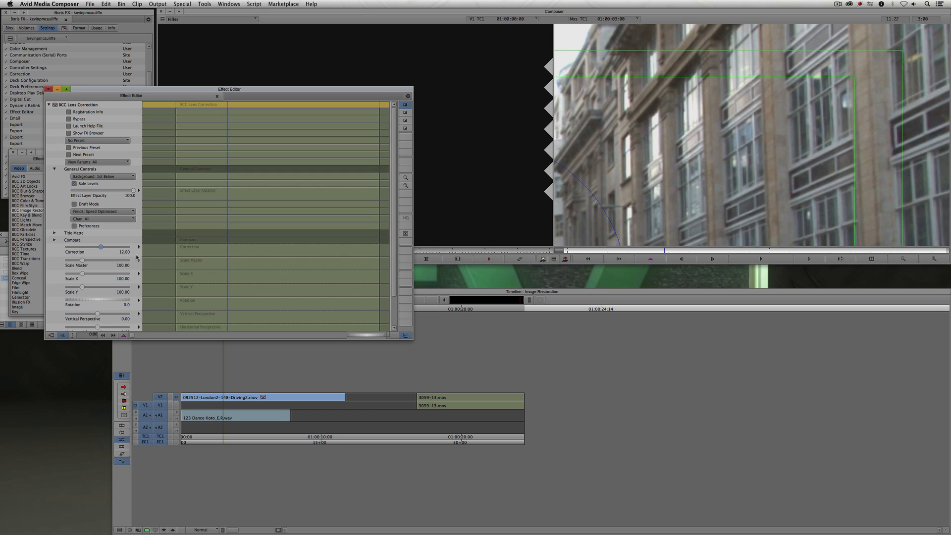
scroll(137, 257, "down", 3)
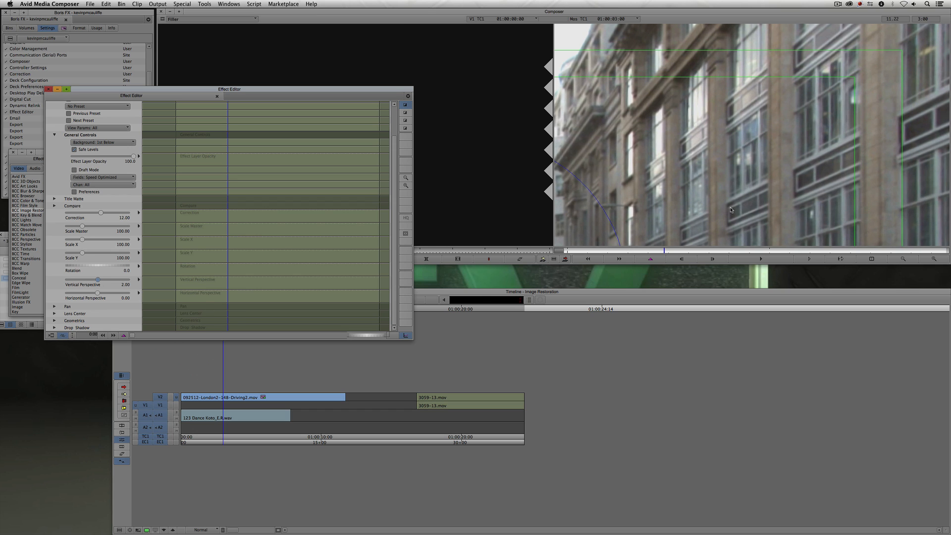
- Hide the effect grid guides on the record monitor
left_click_drag(803, 216, 792, 139)
mouse_move(779, 106)
left_mouse_down()
mouse_move(771, 148)
mouse_move(763, 112)
left_mouse_up()
left_click(903, 259)
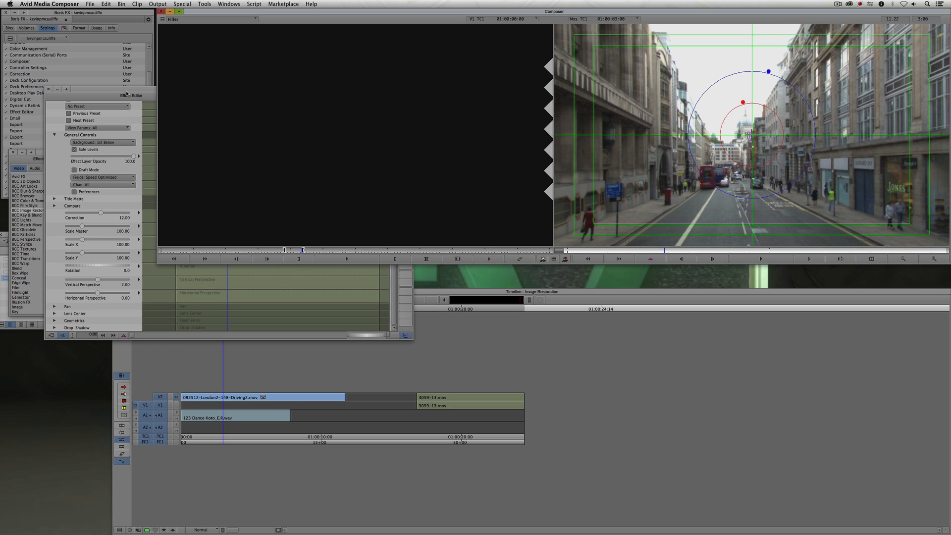
left_click(347, 265)
left_click(405, 235)
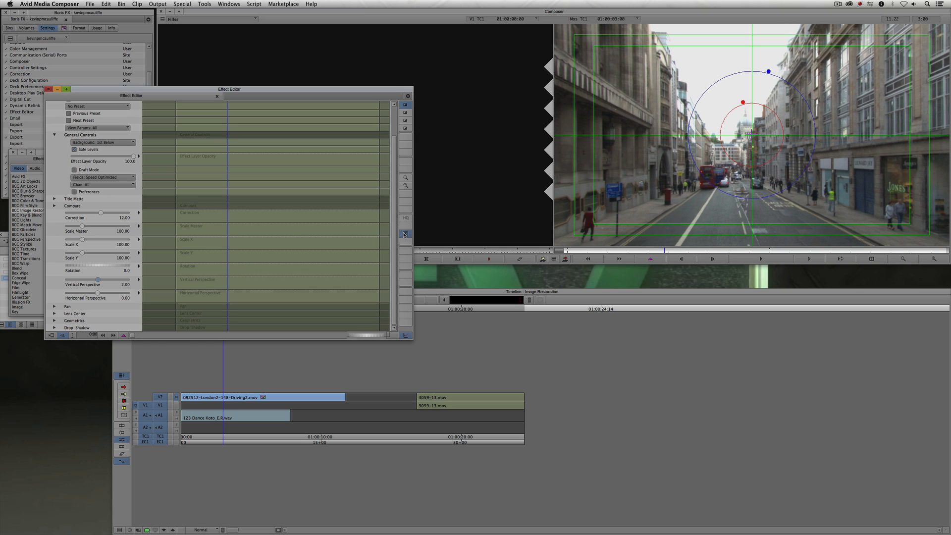
left_click(404, 234)
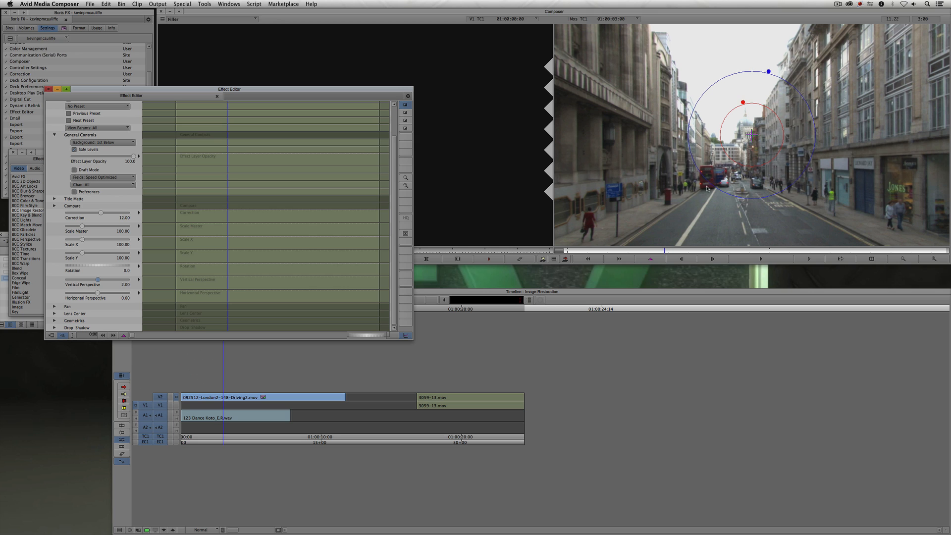
scroll(143, 124, "up", 3)
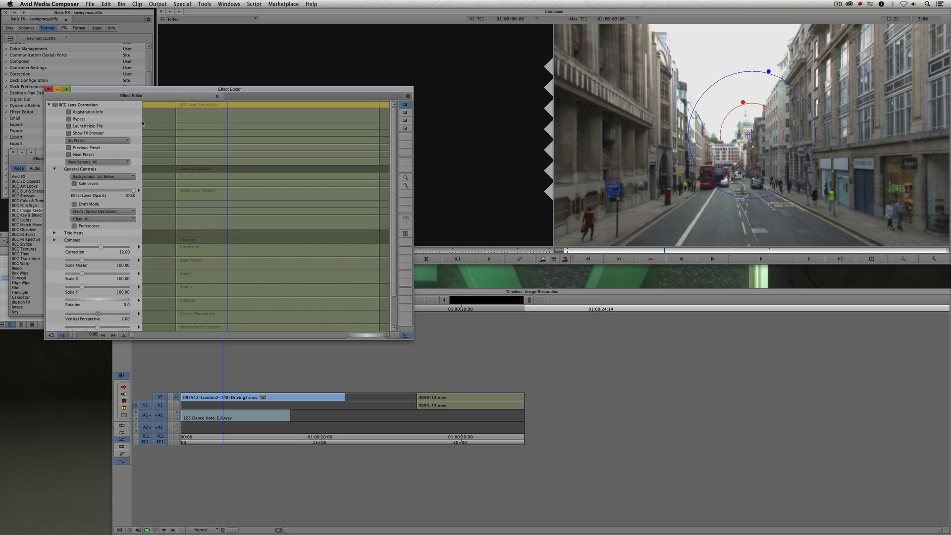
- Toggle the effect's Bypass on and off repeatedly to compare the corrected and original image
left_click(69, 119)
left_click(69, 119)
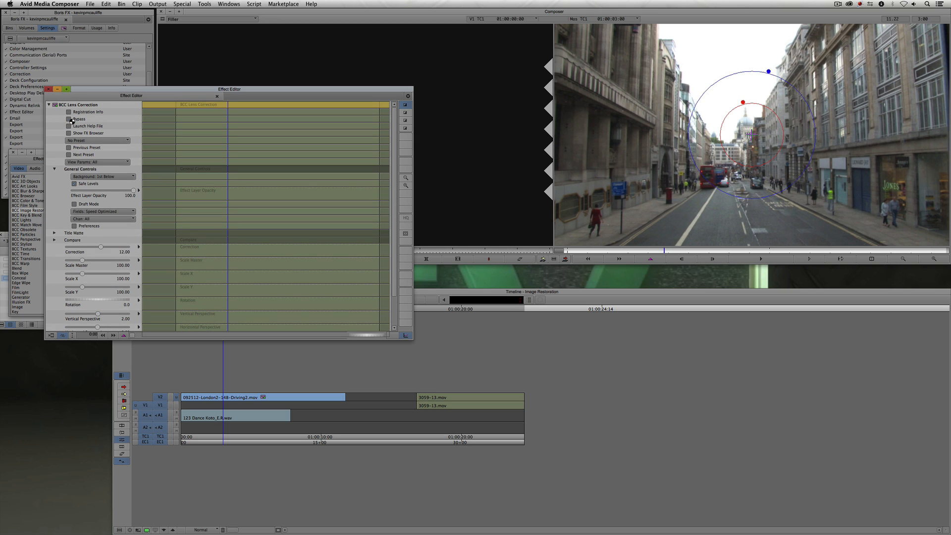
left_click(69, 119)
left_click(70, 120)
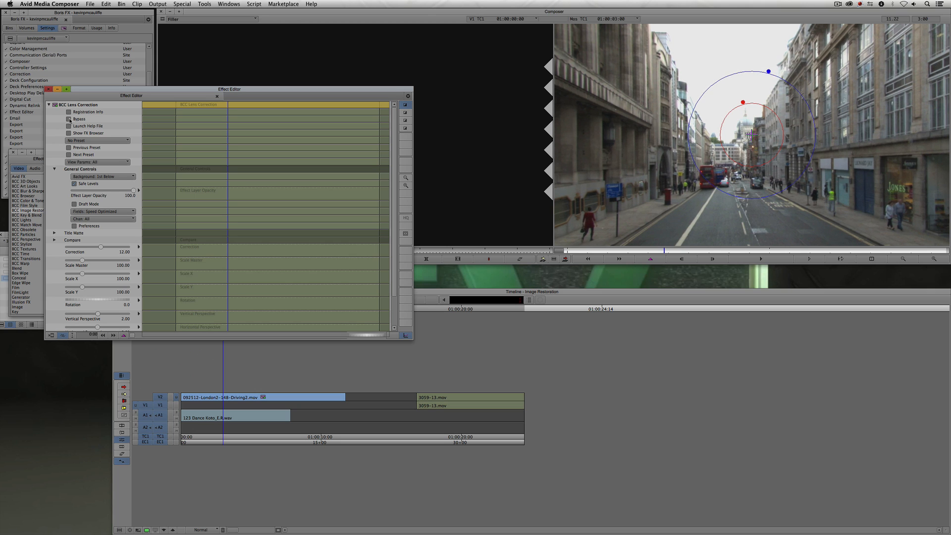
left_click(69, 120)
left_click(69, 119)
- Move and close the Effect Editor
left_click_drag(87, 90, 107, 172)
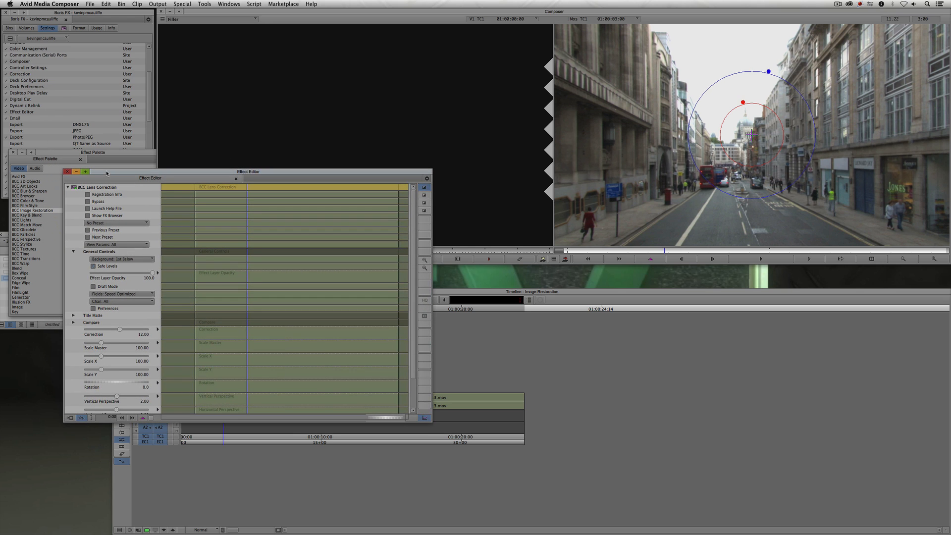
left_click(68, 172)
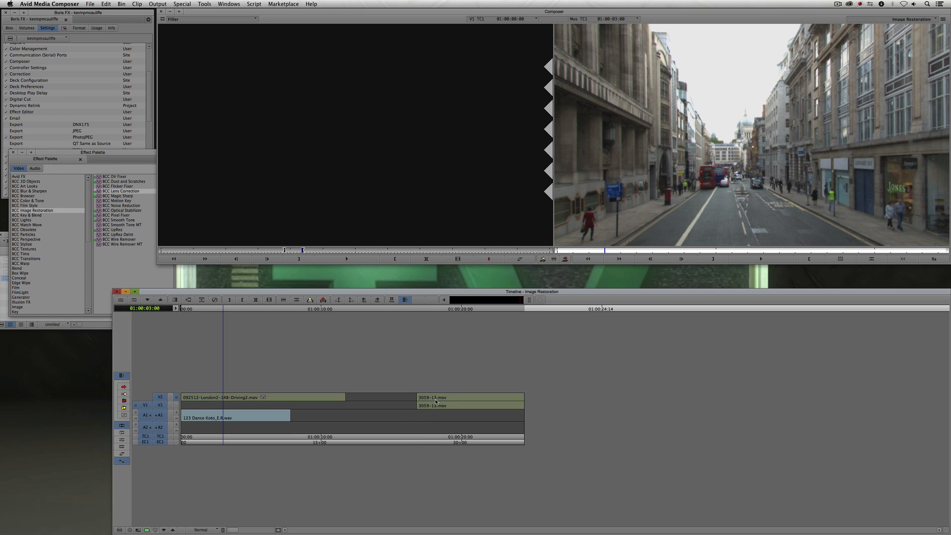
- Park on the elephant clip in the timeline and inspect it zoomed in on the record monitor
left_click(436, 400)
left_click_drag(460, 413, 485, 409)
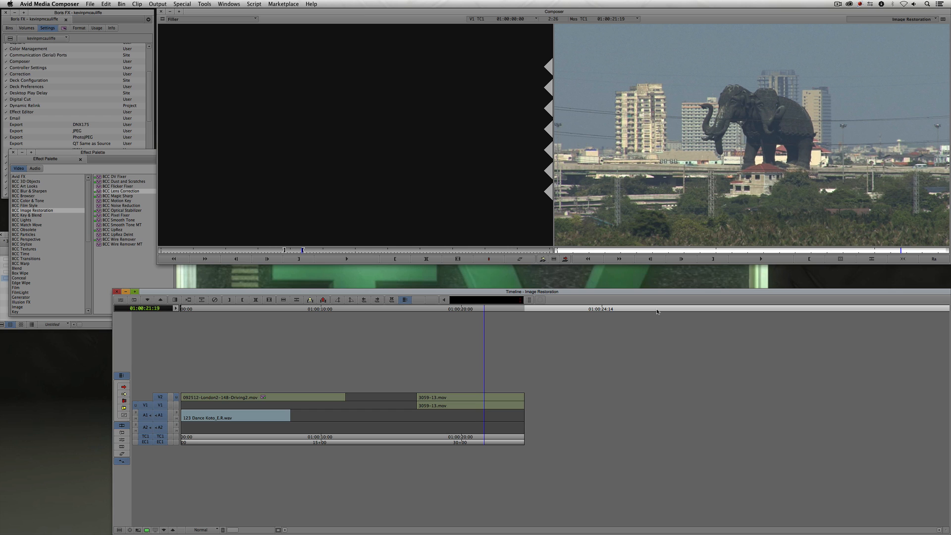
key("shift+F9")
left_click(485, 398)
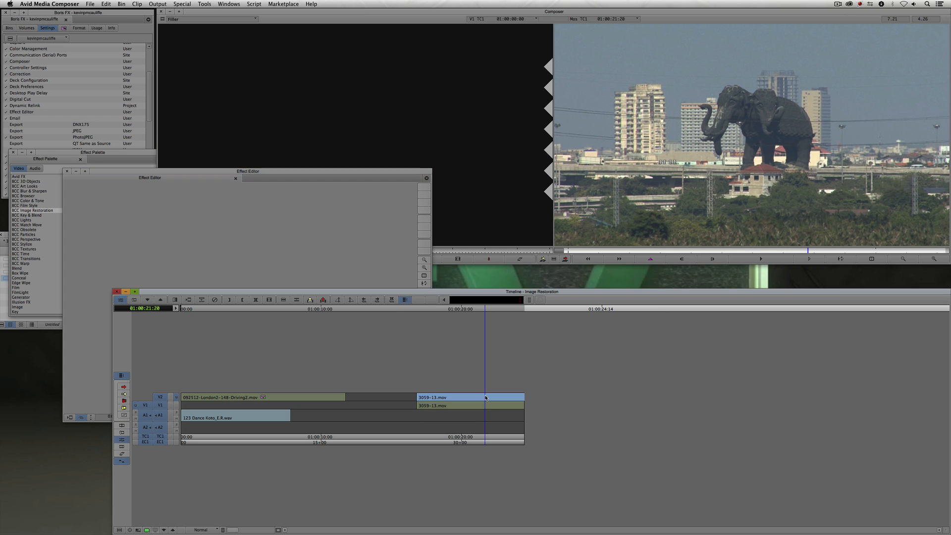
left_click(934, 260)
left_click(934, 261)
left_click_drag(797, 183, 711, 82)
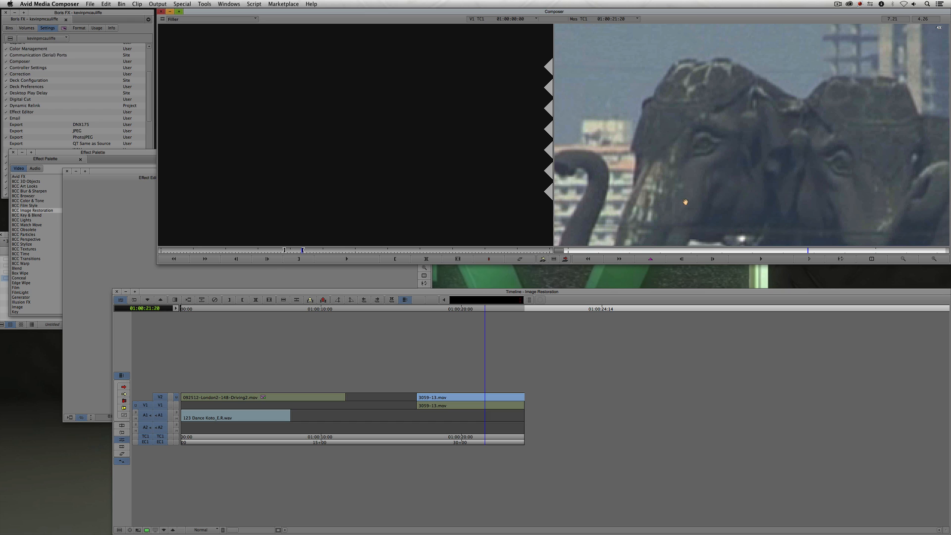
left_click_drag(685, 202, 694, 87)
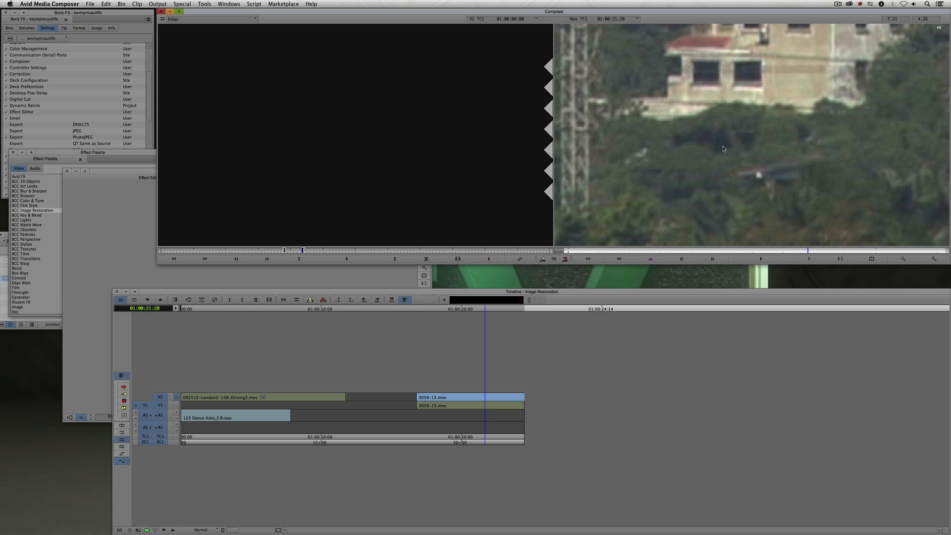
- Play back the elephant clip to check its camera shake
key("y")
left_click_drag(479, 395, 425, 395)
key("space")
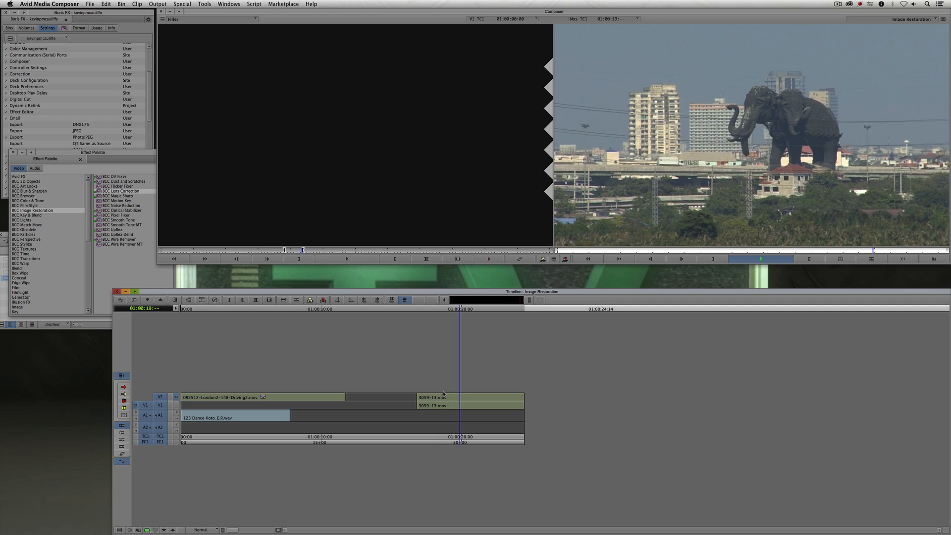
key("space")
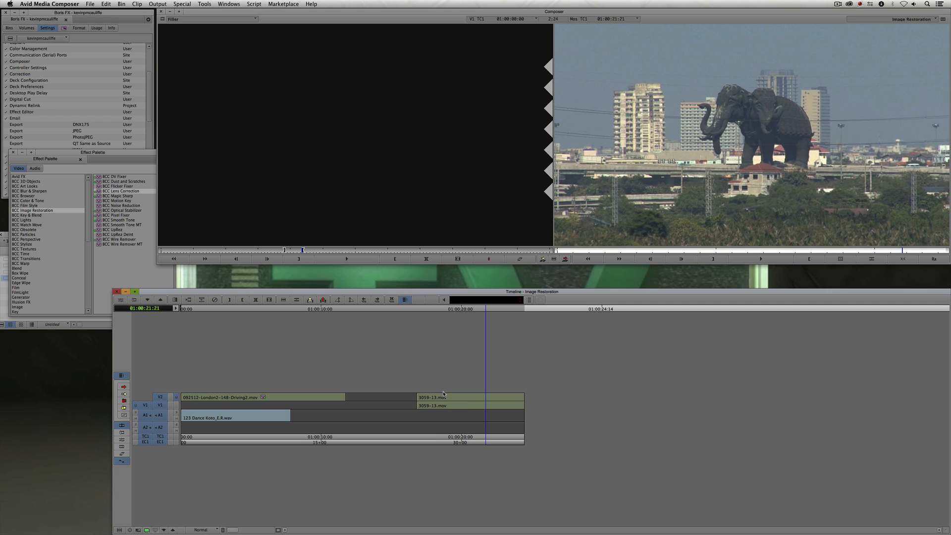
key("space")
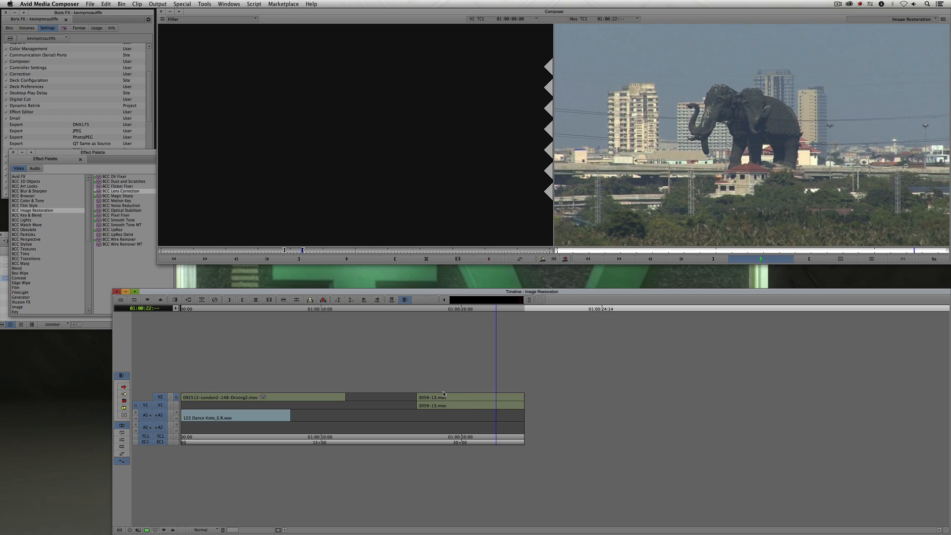
key("space")
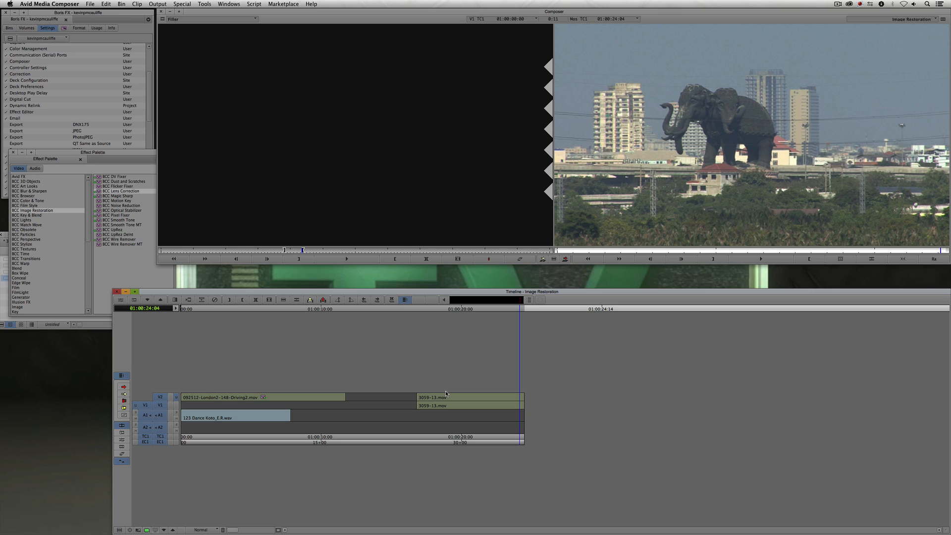
- Apply BCC Optical Stabilizer from the BCC Image Restoration category to the elephant clip
left_click(124, 158)
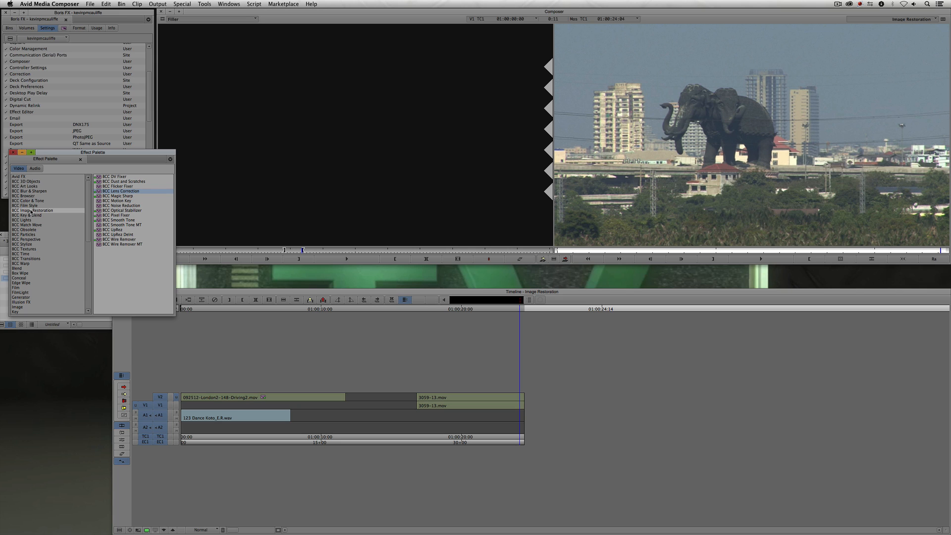
left_click(98, 211)
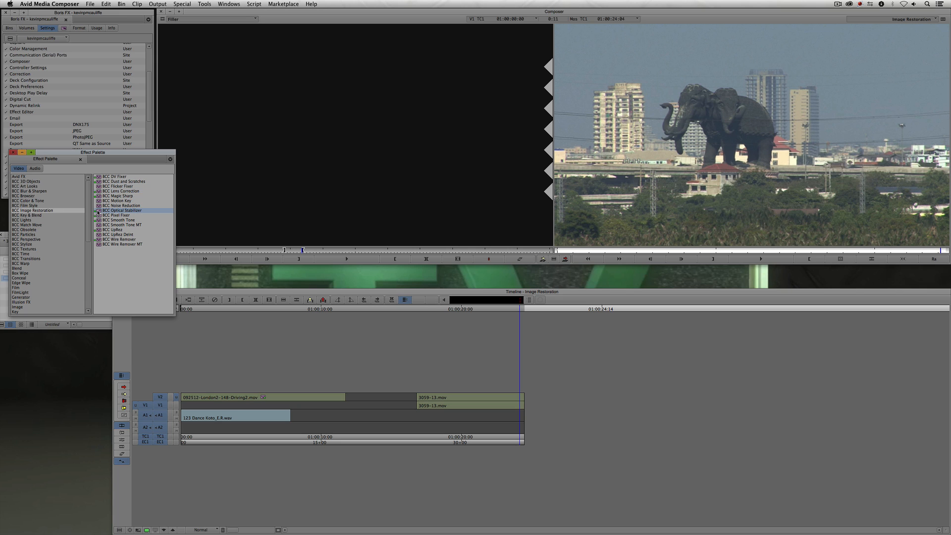
left_click_drag(270, 276, 470, 398)
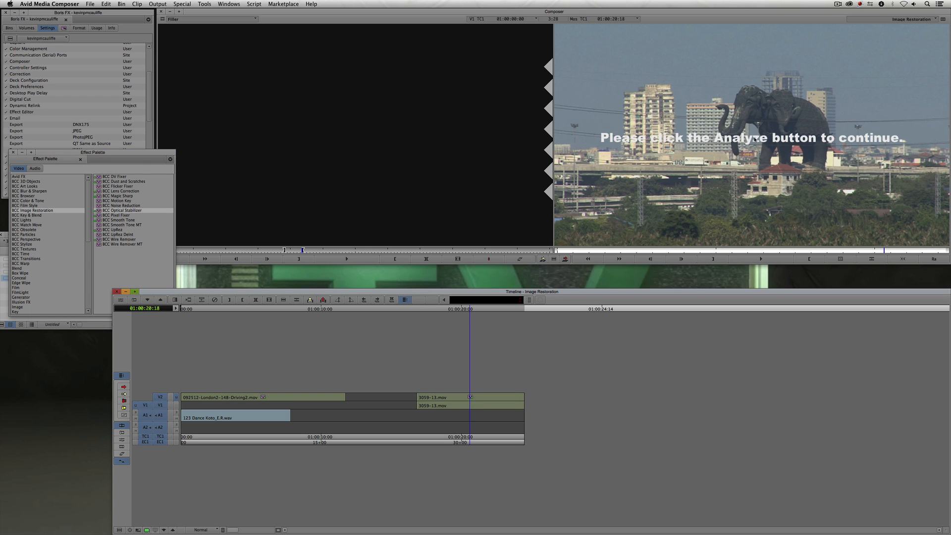
- Open the Optical Stabilizer in the Effect Editor and enable Analyze to stabilize the clip
left_click(611, 259)
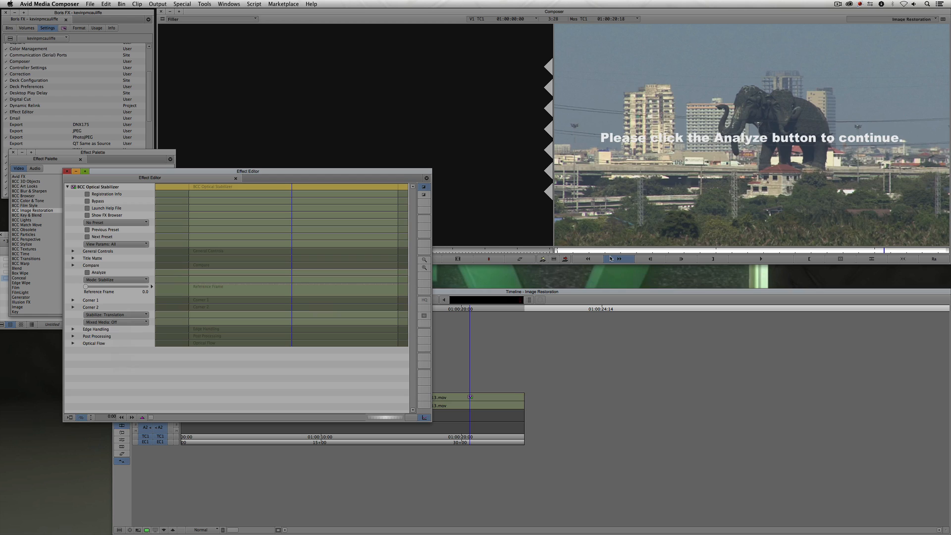
left_click(904, 261)
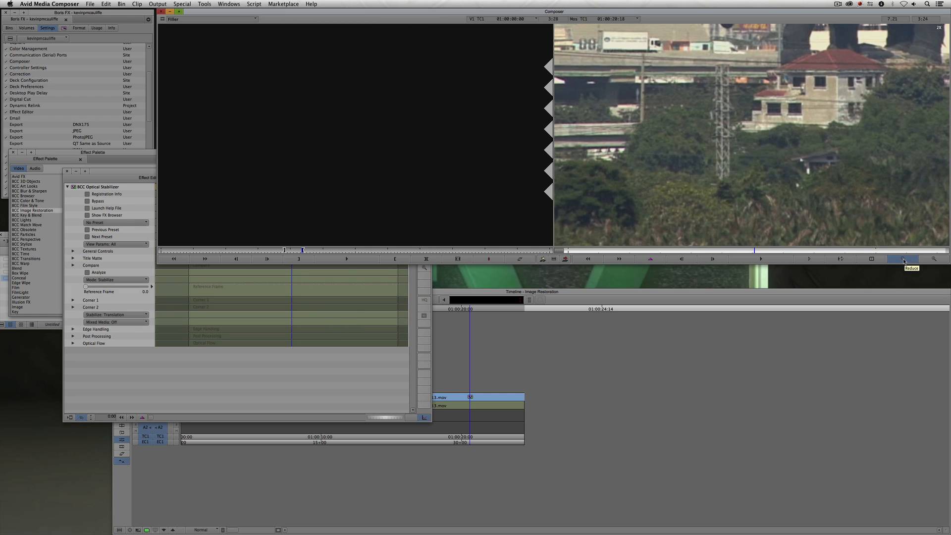
left_click(904, 261)
left_click(383, 398)
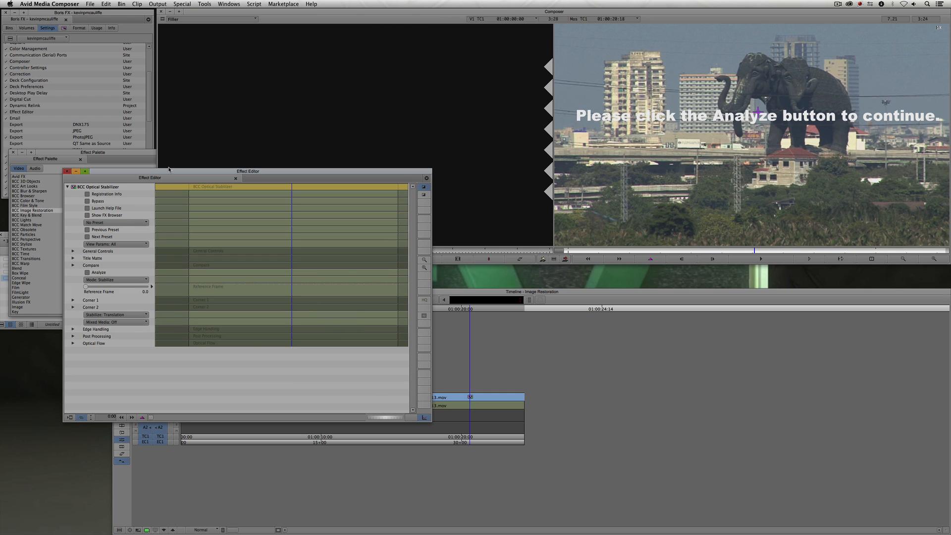
left_click_drag(169, 170, 197, 95)
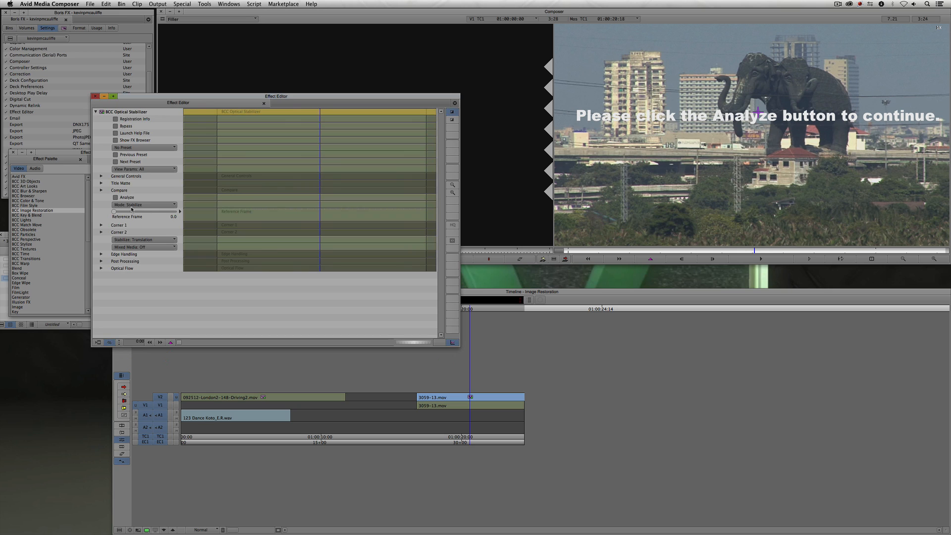
left_click(116, 199)
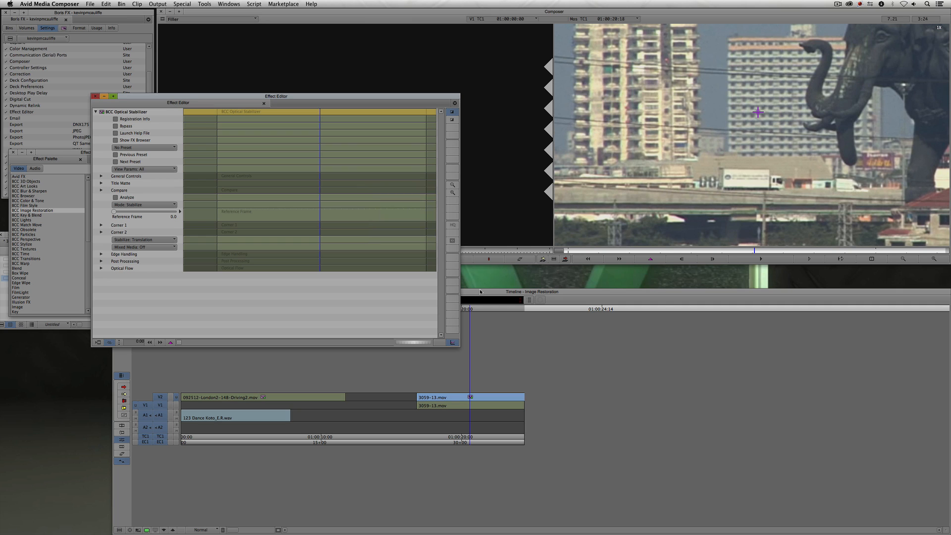
left_click(910, 260)
left_click(910, 260)
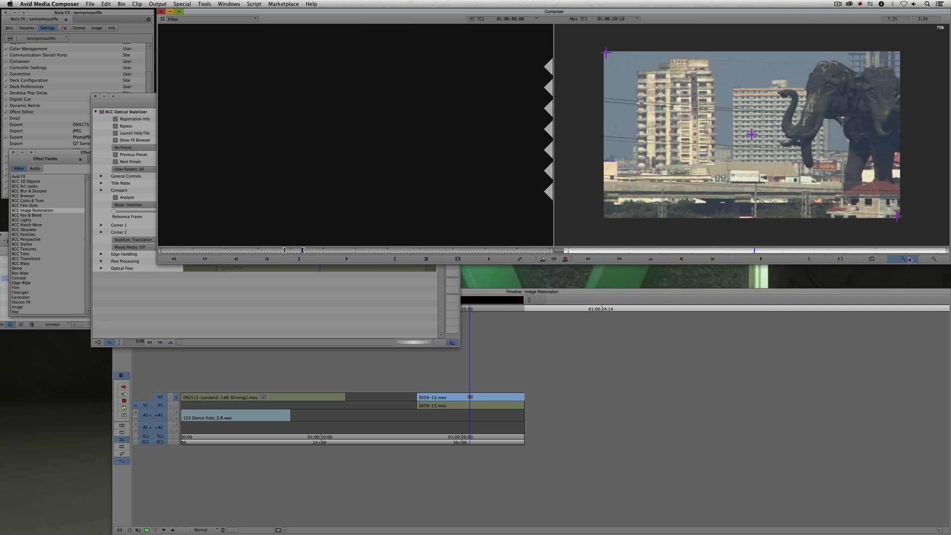
- Close the Effect Editor and play back the elephant clip, switching track monitoring to compare the stabilized result with the original
left_click(555, 328)
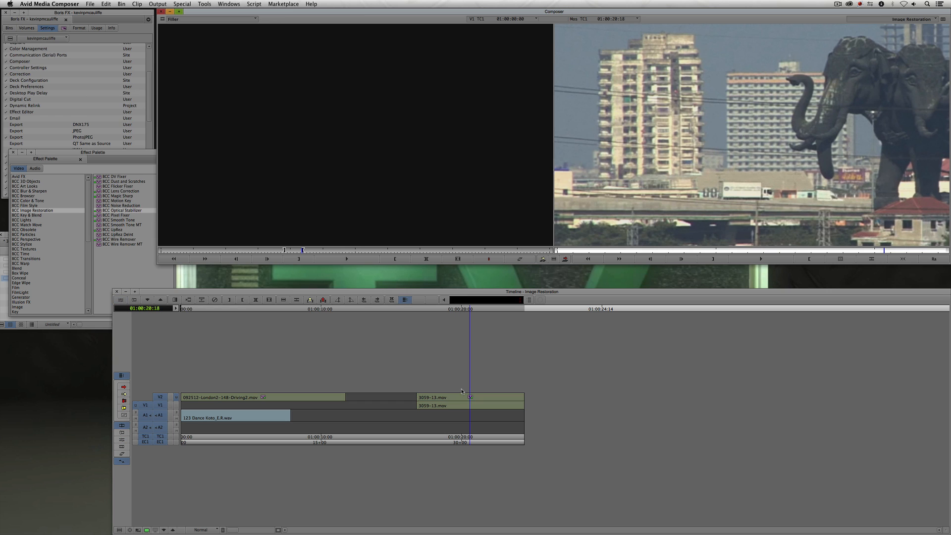
left_click(178, 405)
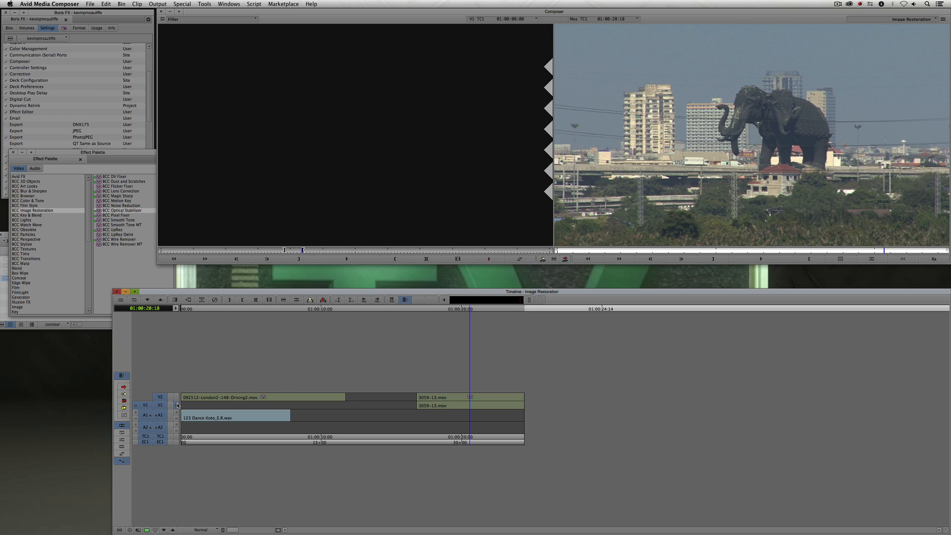
left_click(176, 397)
left_click_drag(452, 404, 432, 404)
key("space")
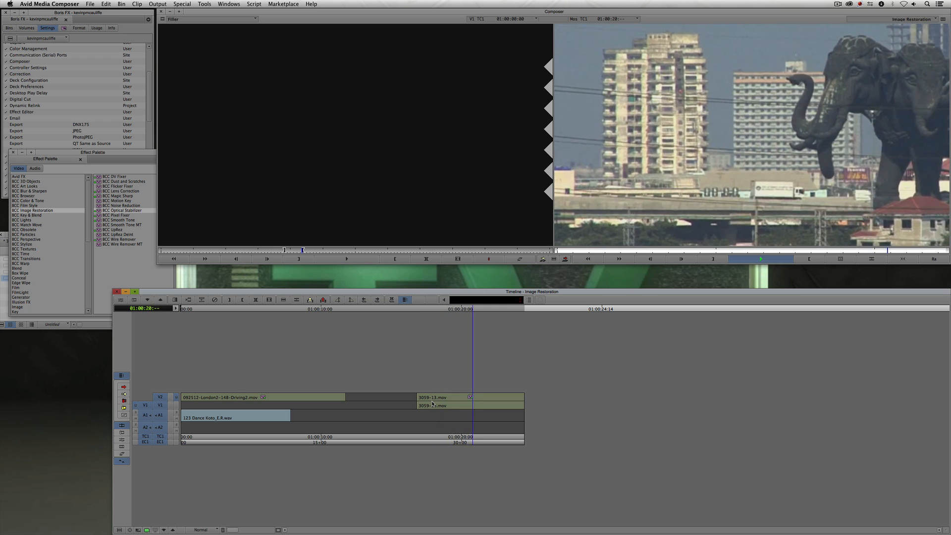
key("space")
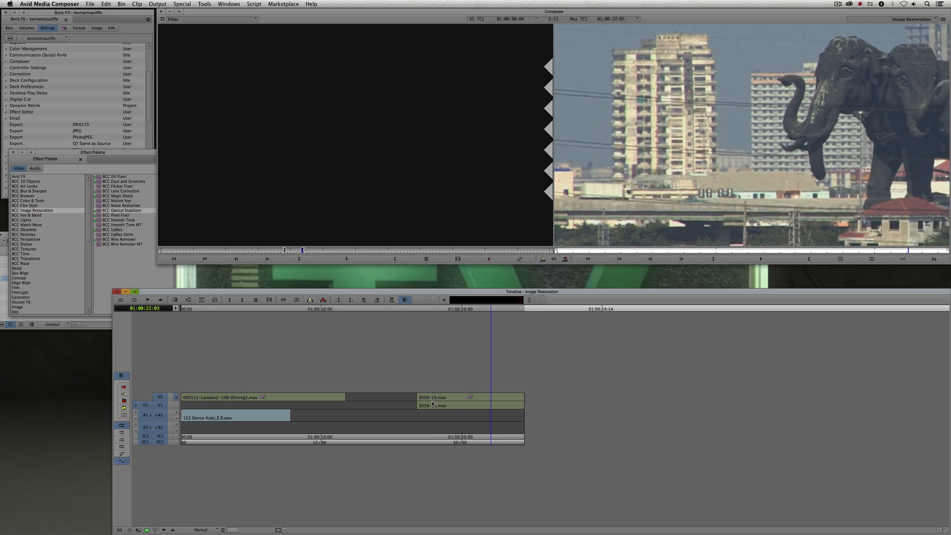
- Reopen the Optical Stabilizer in the Effect Editor and set its mode to Smooth
key("shift+F10")
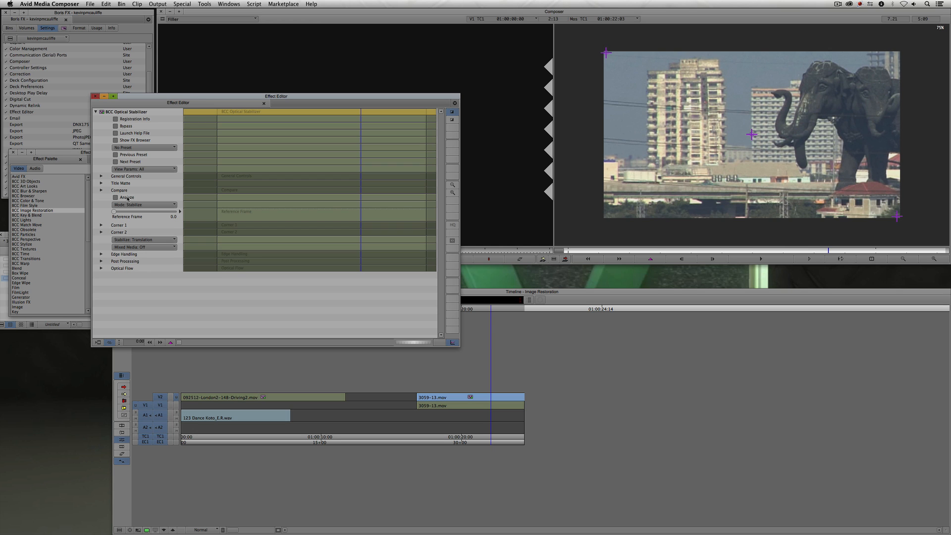
left_click(140, 205)
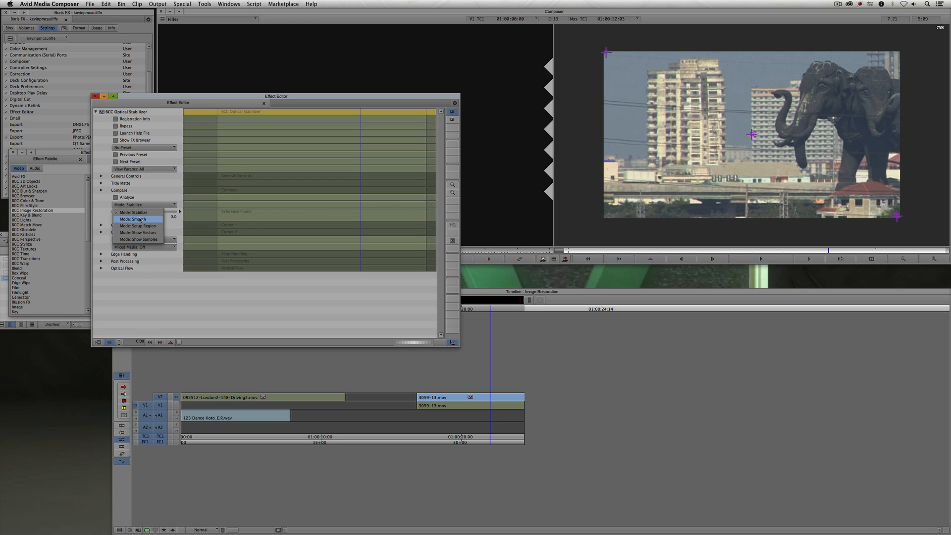
left_click(140, 220)
left_click(95, 96)
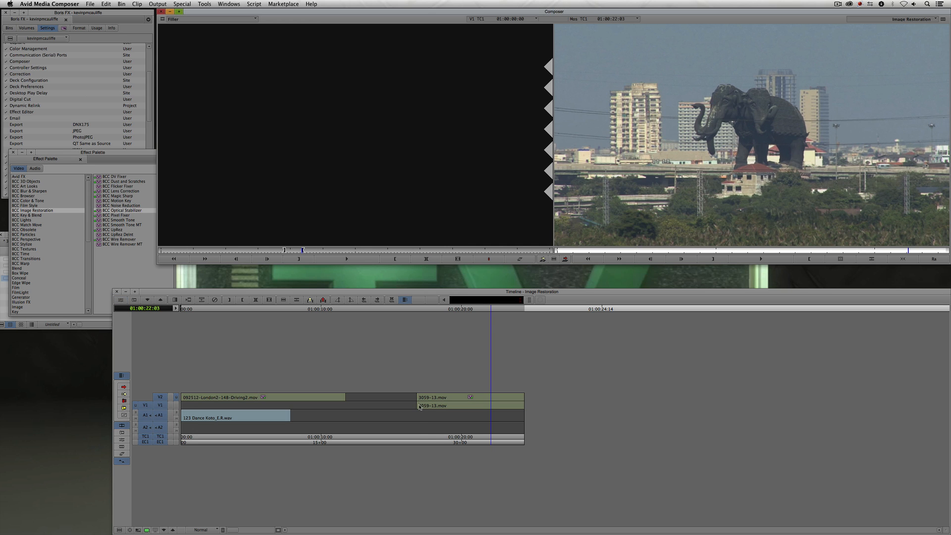
- Play back the smoothed elephant clip and park the position indicator on it
left_click(418, 405)
key("space")
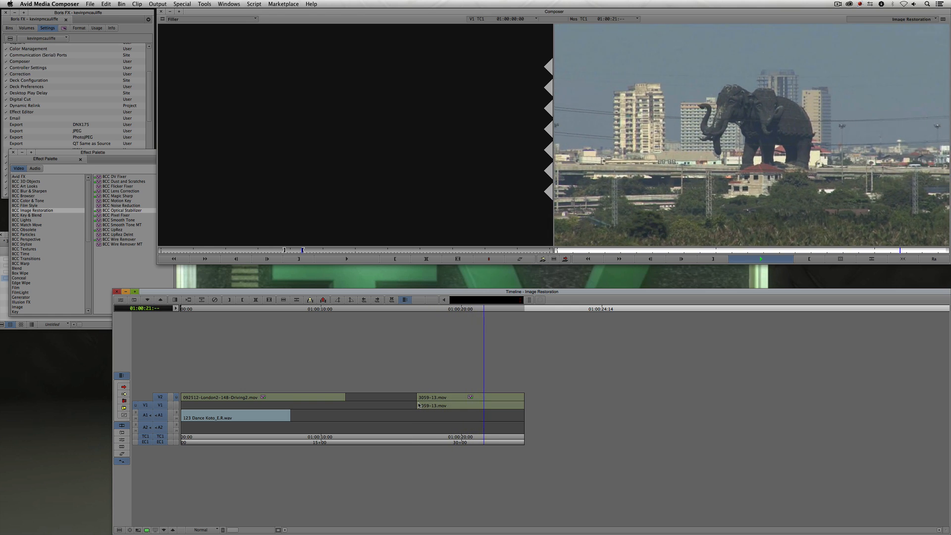
key("space")
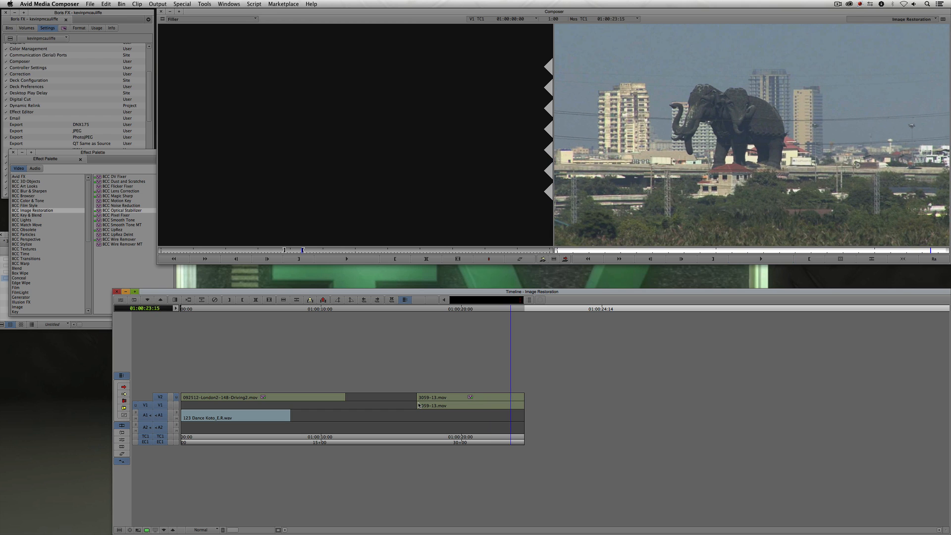
left_click(480, 405)
left_click(475, 405)
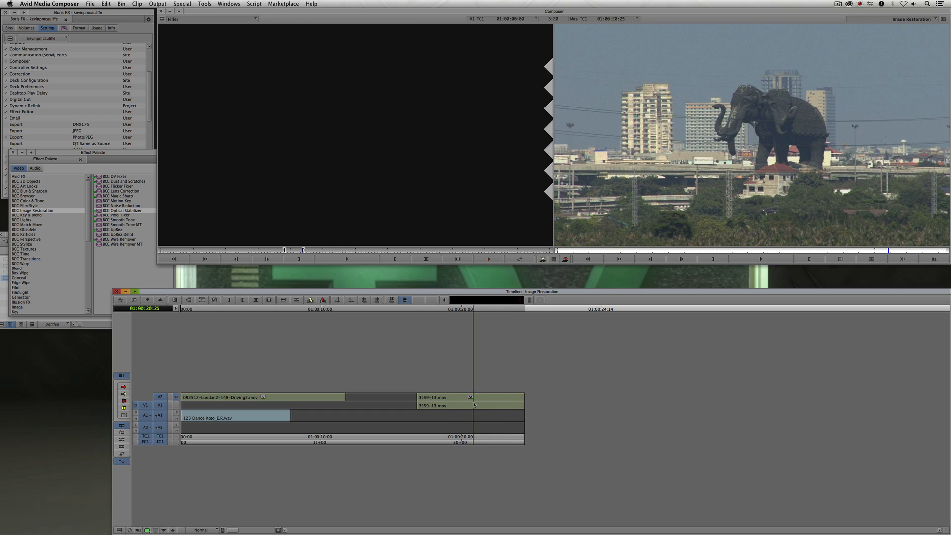
- Apply BCC Magic Sharp from the BCC Image Restoration category to the elephant clip
left_click(106, 154)
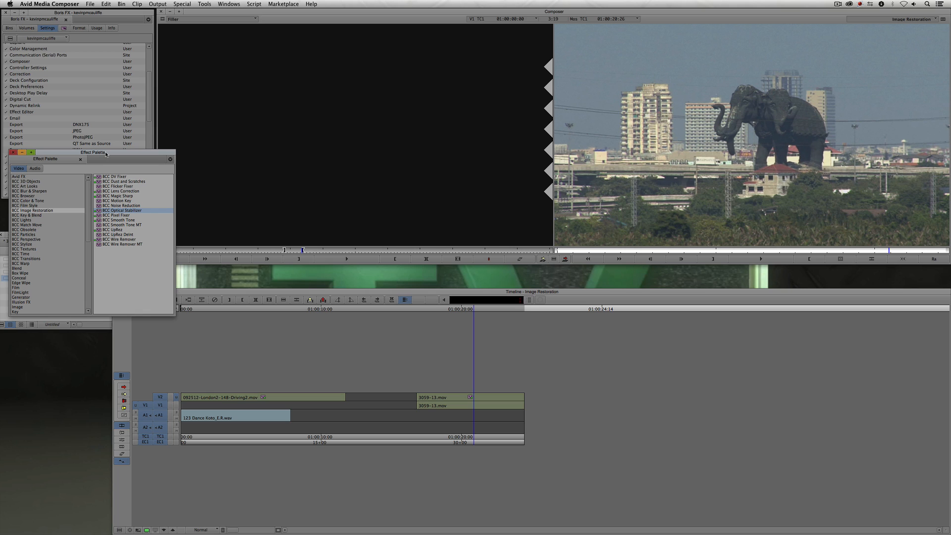
left_click(110, 196)
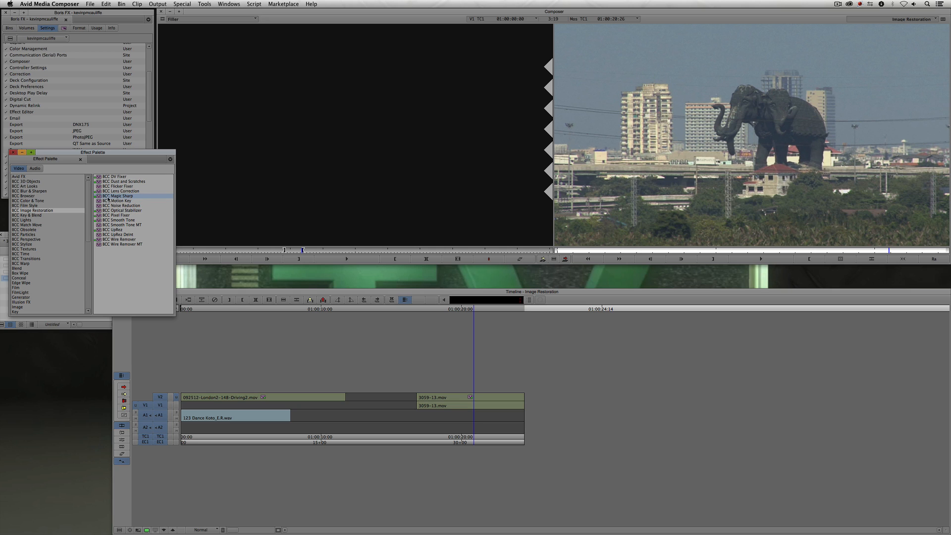
left_click_drag(401, 317, 468, 396)
left_click_drag(99, 196, 468, 397)
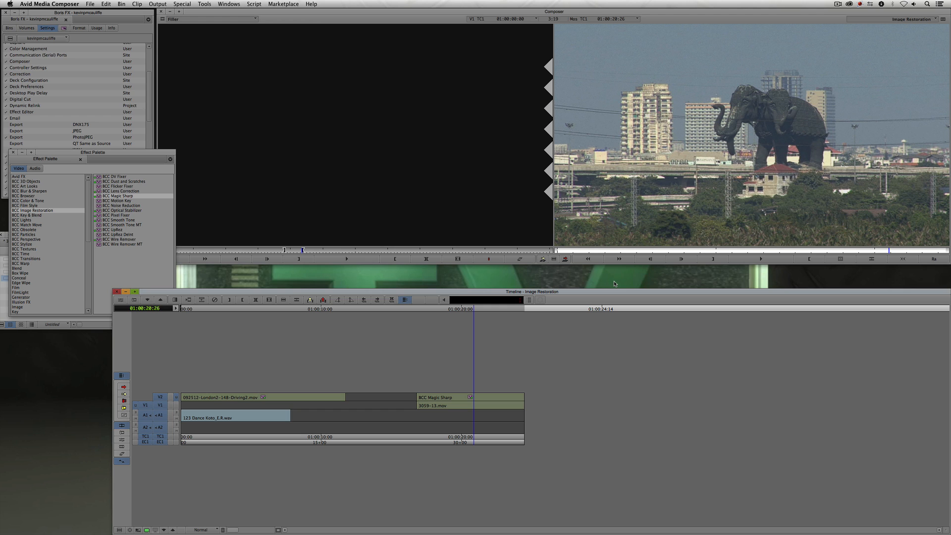
- Open BCC Magic Sharp in the Effect Editor and zoom into the record monitor image
key("apostrophe")
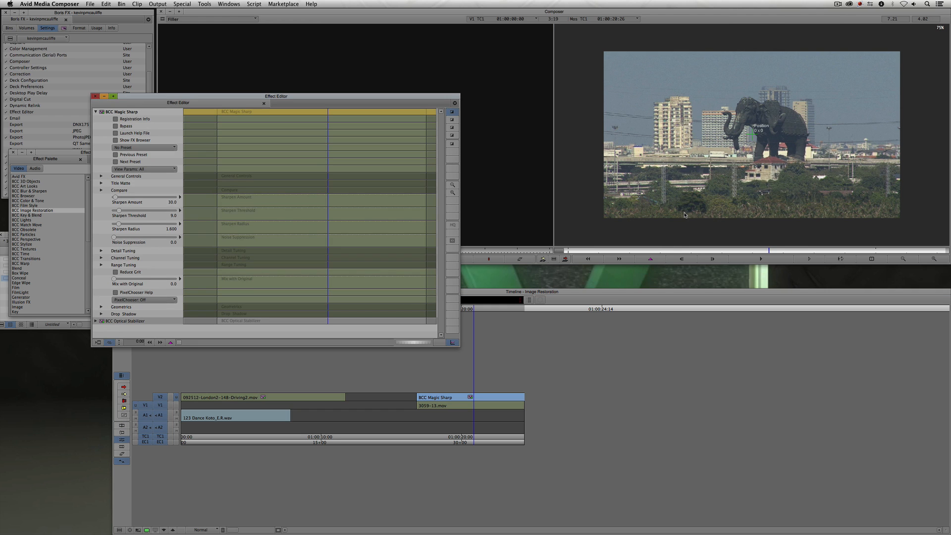
left_click(932, 261)
left_click(932, 262)
left_click(932, 261)
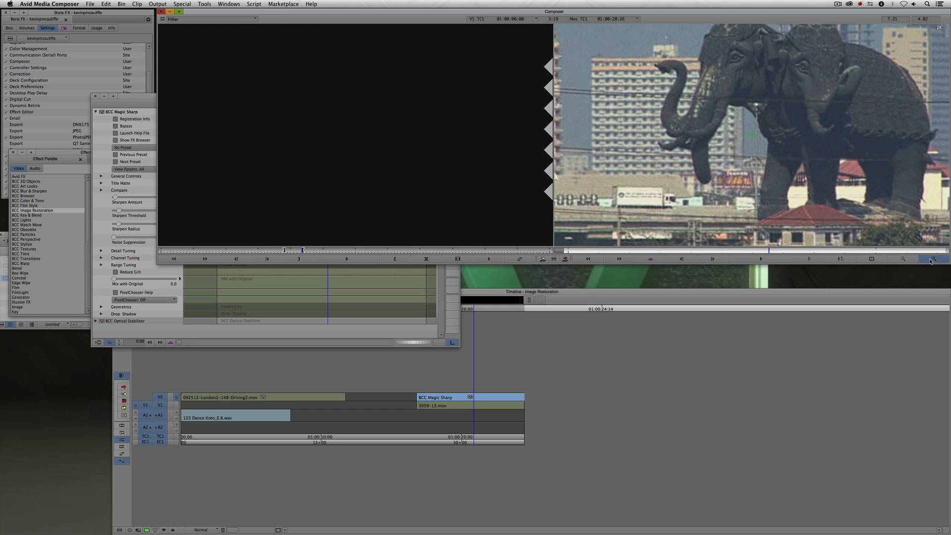
left_click(932, 261)
- Set the Magic Sharp Sharpen Threshold to 82.5 while toggling Bypass to judge the sharpening
left_click(133, 97)
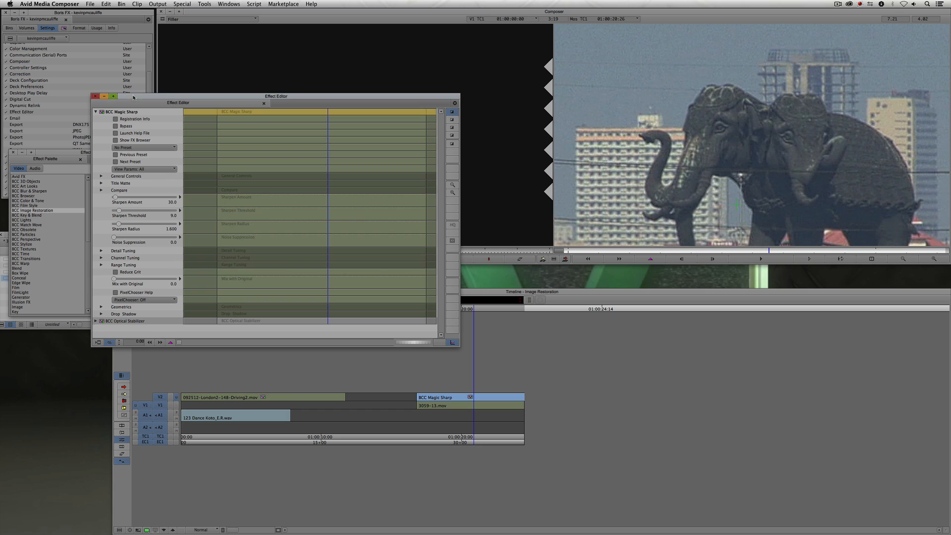
left_click(117, 126)
left_click(117, 126)
left_click(117, 127)
left_click(116, 128)
left_click(116, 128)
left_click(116, 127)
left_click_drag(119, 212, 163, 210)
- Toggle Bypass repeatedly to compare the sharpened and unsharpened clip, then zoom the record monitor back out
left_click(116, 126)
left_click(116, 127)
left_click(117, 126)
left_click(116, 126)
left_click(116, 127)
left_click(117, 127)
left_click(116, 127)
left_click(116, 126)
left_click(116, 126)
left_click(117, 126)
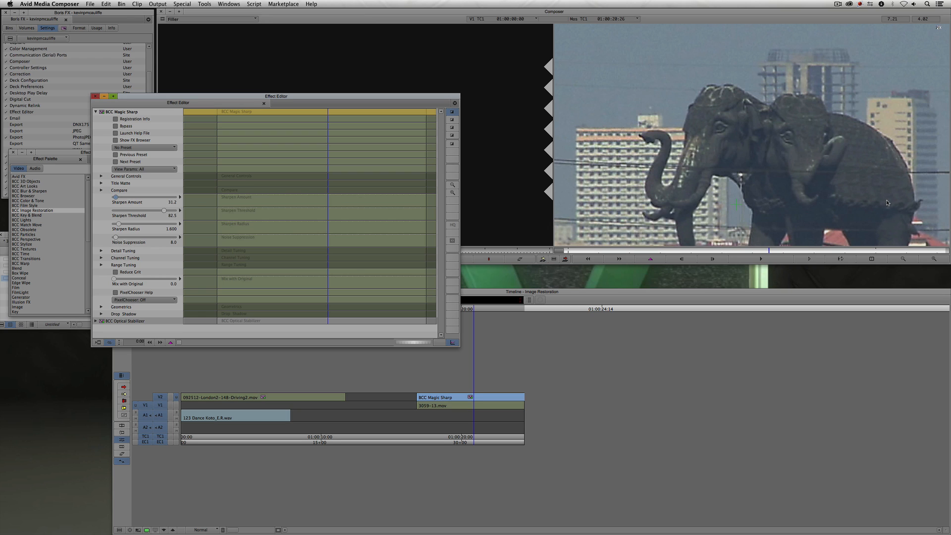
left_click(903, 259)
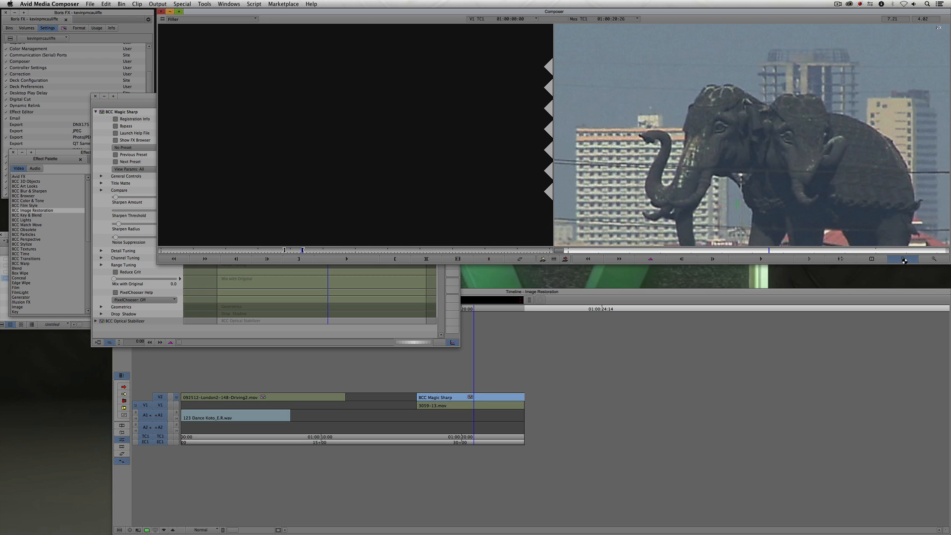
left_click(903, 258)
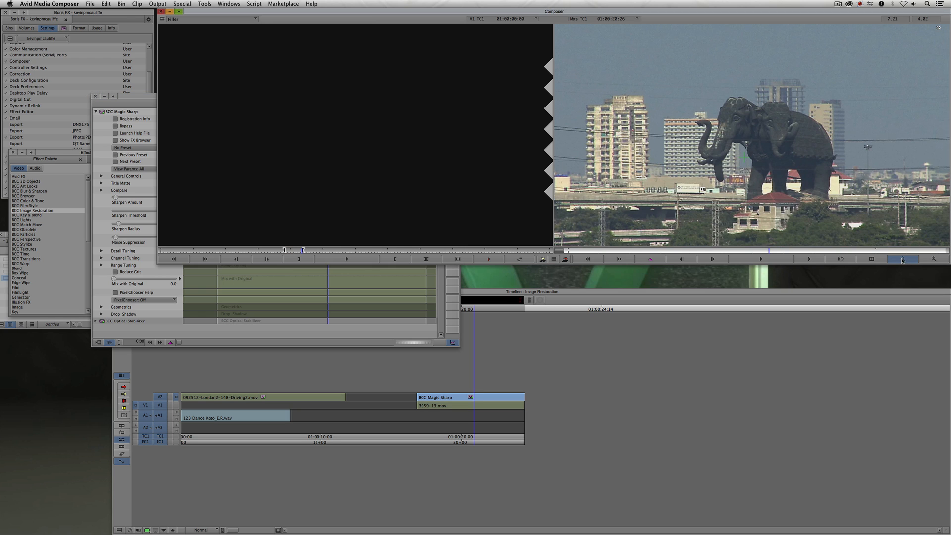
- Apply BCC Fast Film Process from the BCC Film Style category to the elephant clip
left_click(142, 98)
left_click_drag(141, 98, 146, 55)
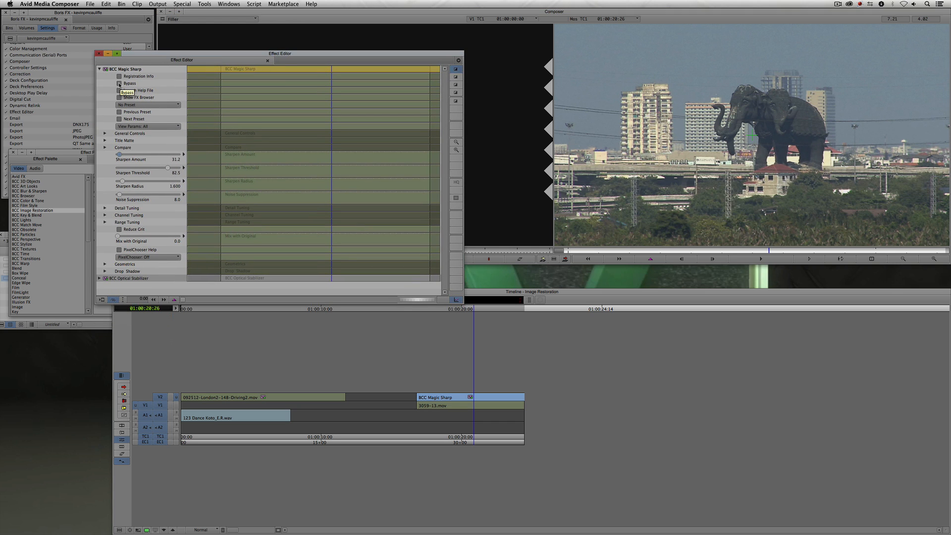
left_click(119, 84)
left_click_drag(314, 59, 244, 251)
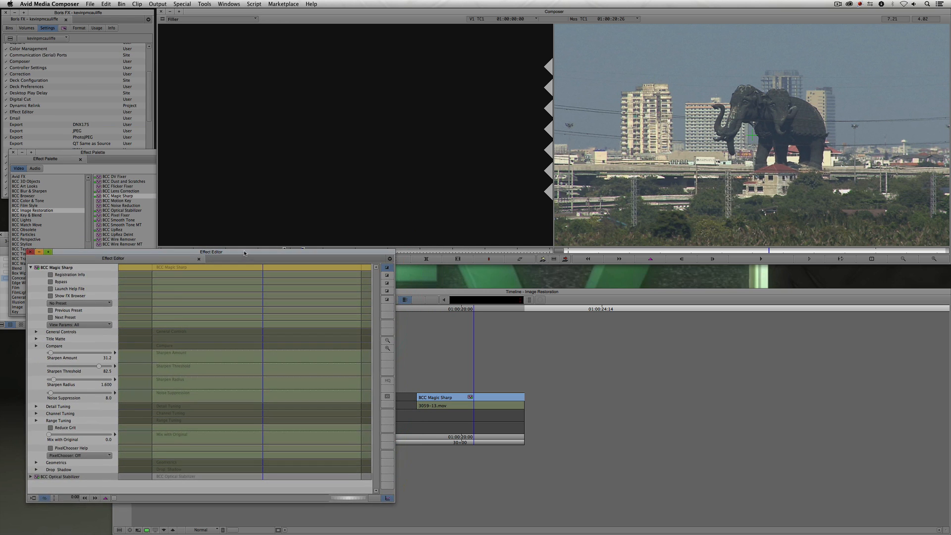
left_click_drag(129, 155, 176, 84)
left_click(72, 135)
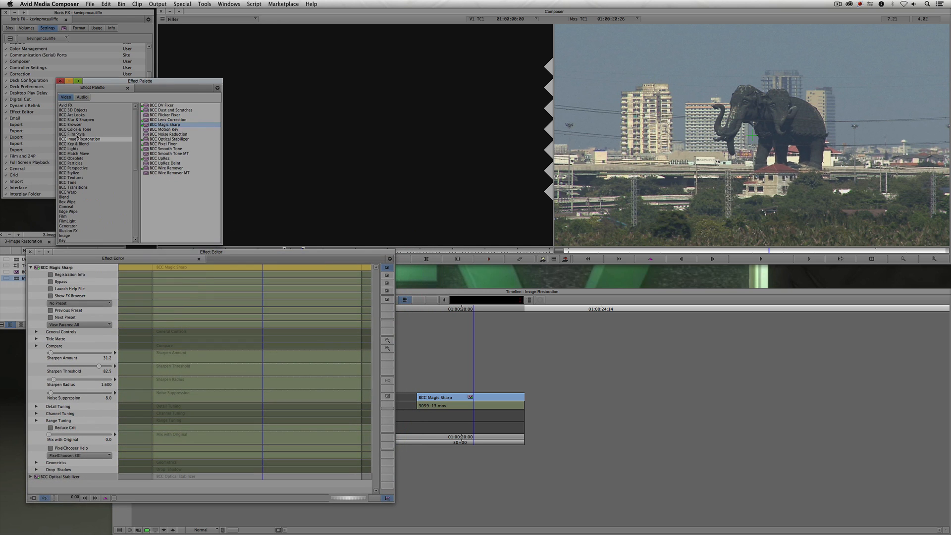
left_click(166, 115)
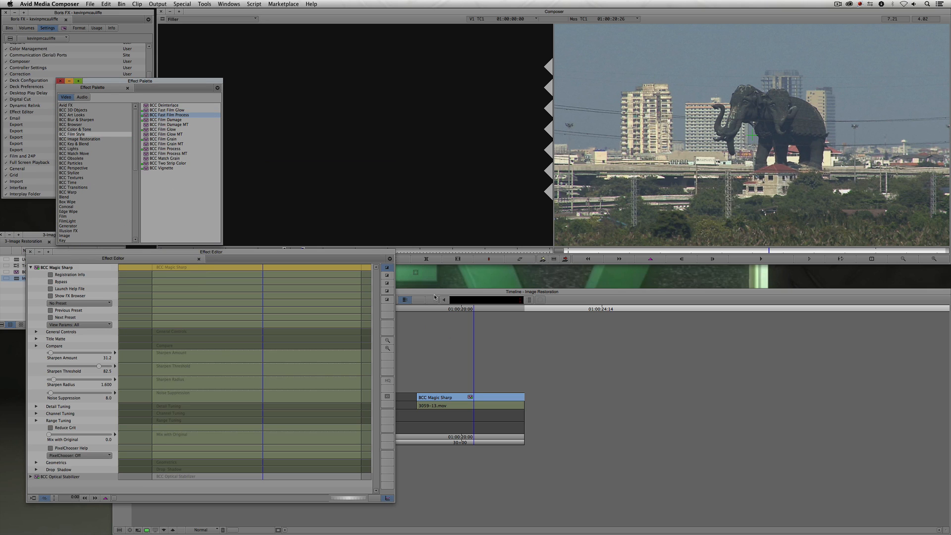
left_click_drag(166, 115, 481, 398)
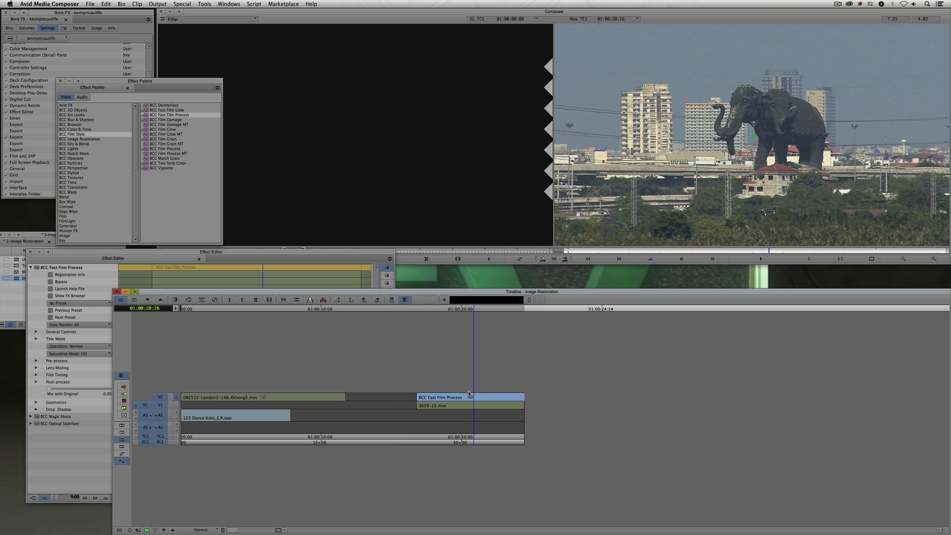
- Open the FX Browser for Fast Film Process and apply the Saturation Boost Deep Blacks preset
left_click_drag(141, 256, 227, 119)
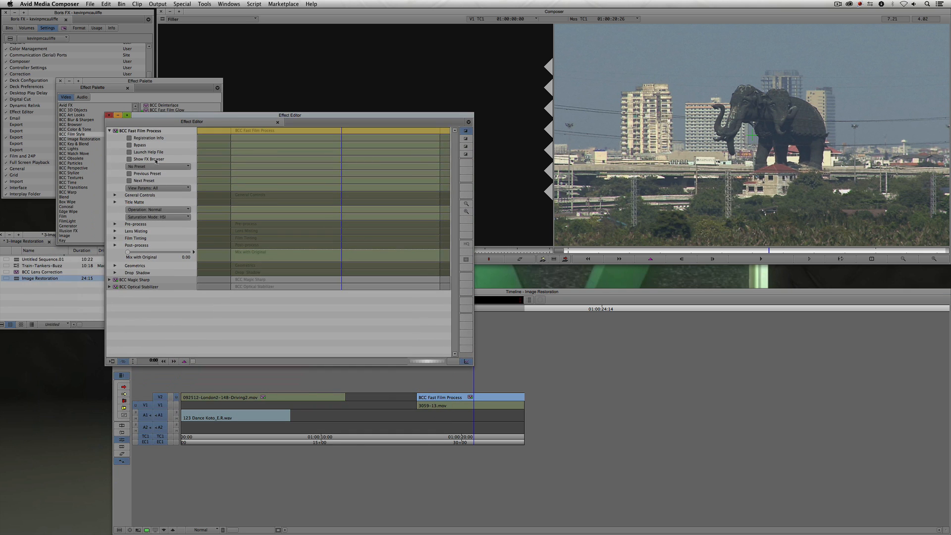
left_click(129, 160)
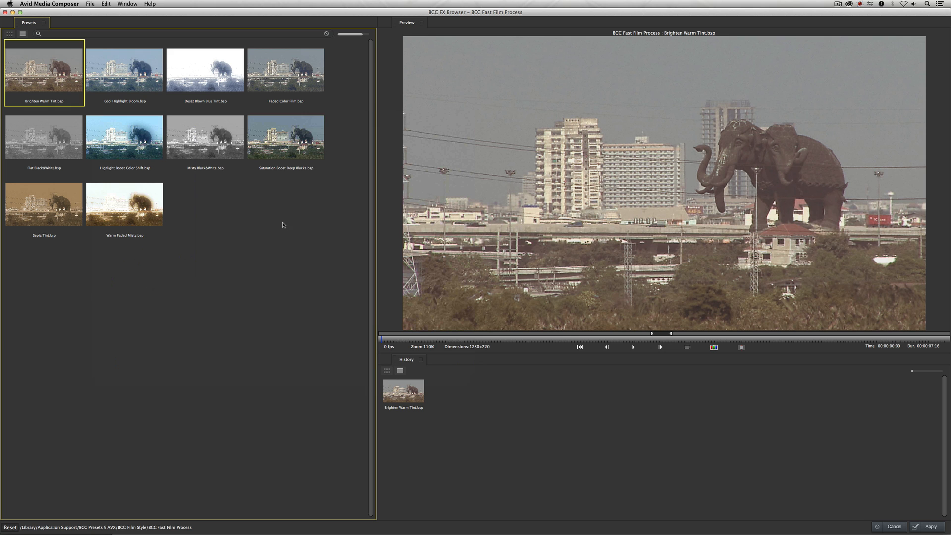
left_click(278, 140)
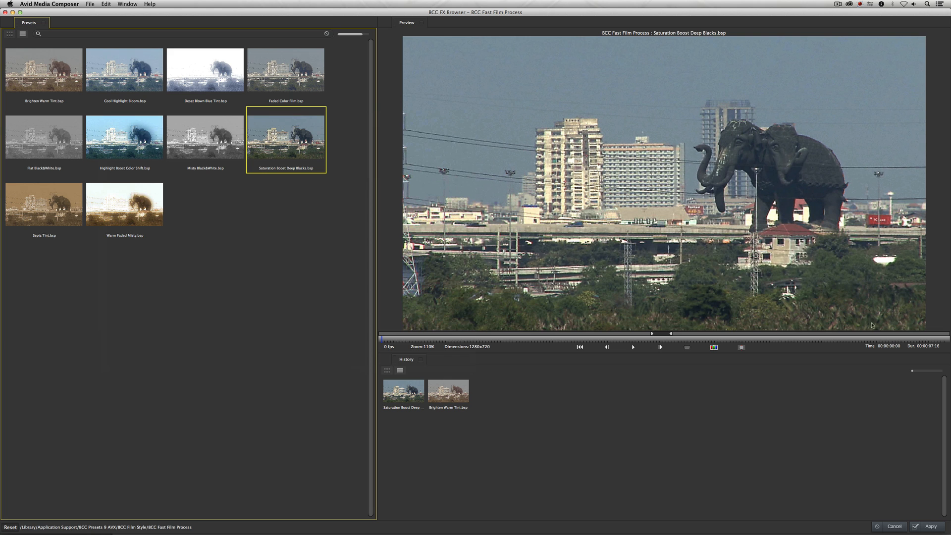
left_click(926, 526)
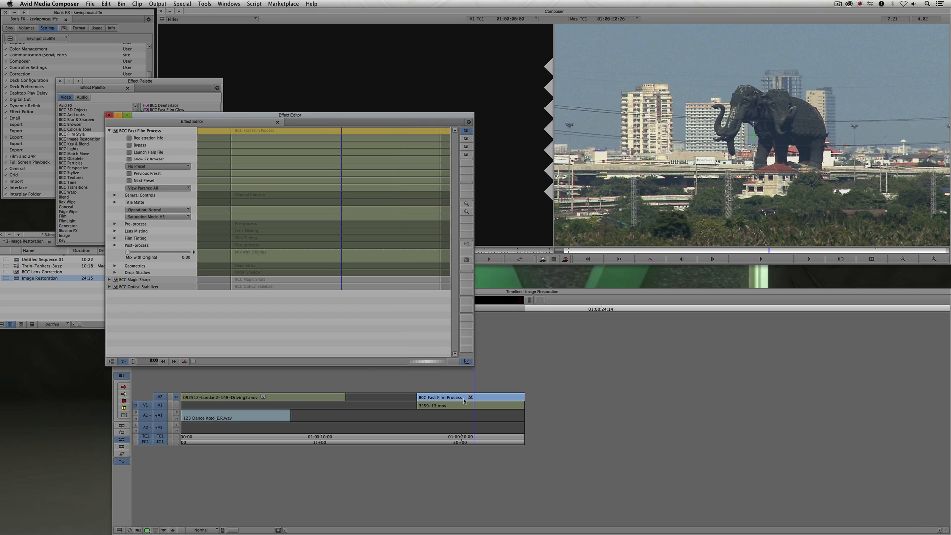
- Compare the film look against the original by toggling Bypass and the track monitors
left_click(177, 405)
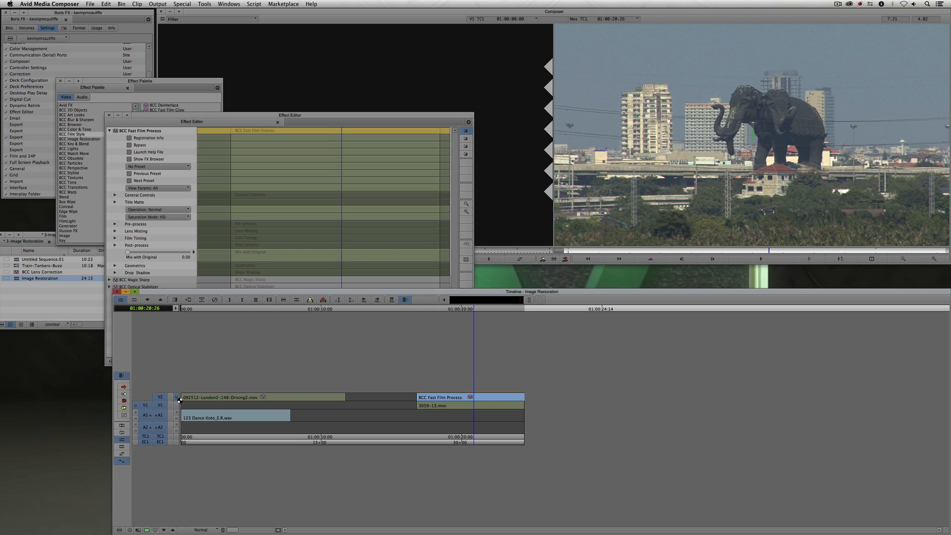
left_click(177, 397)
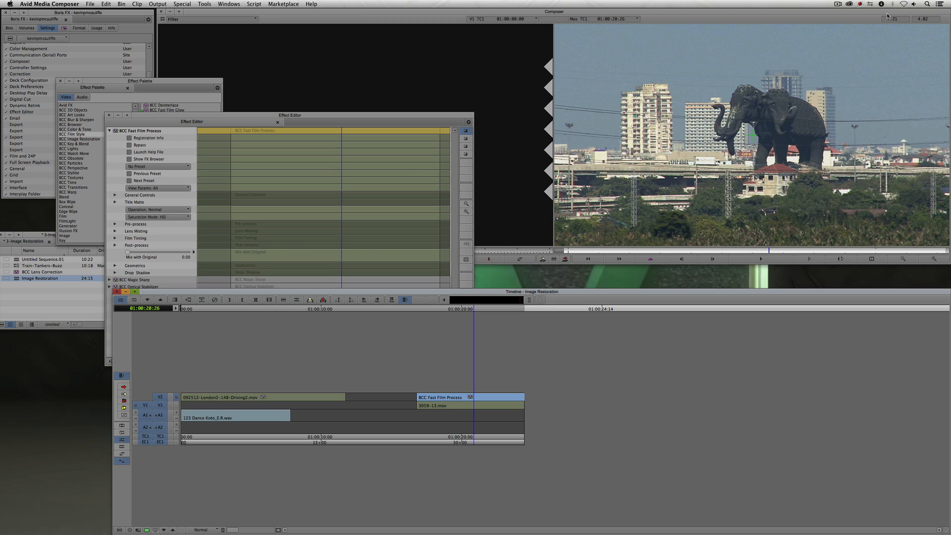
left_click(130, 146)
left_click(130, 145)
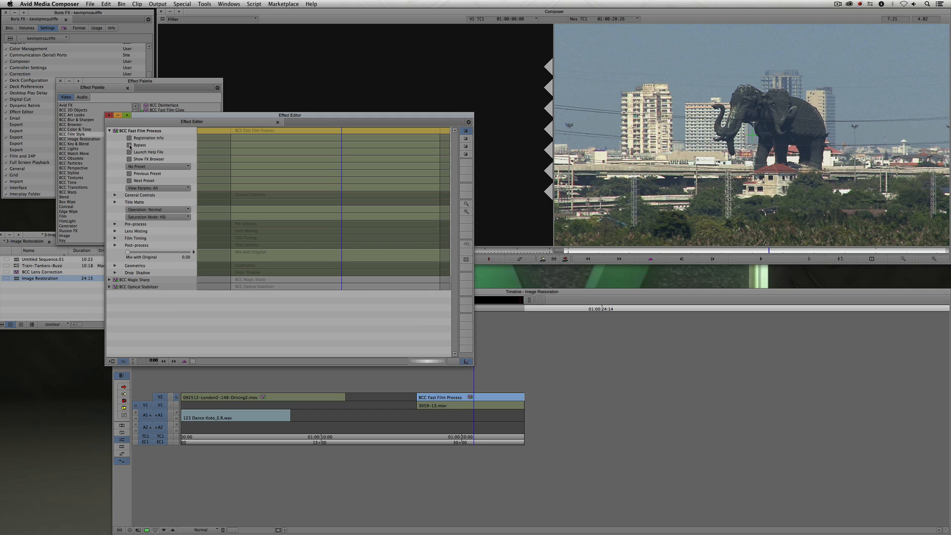
left_click(130, 146)
left_click(130, 146)
left_click(170, 405)
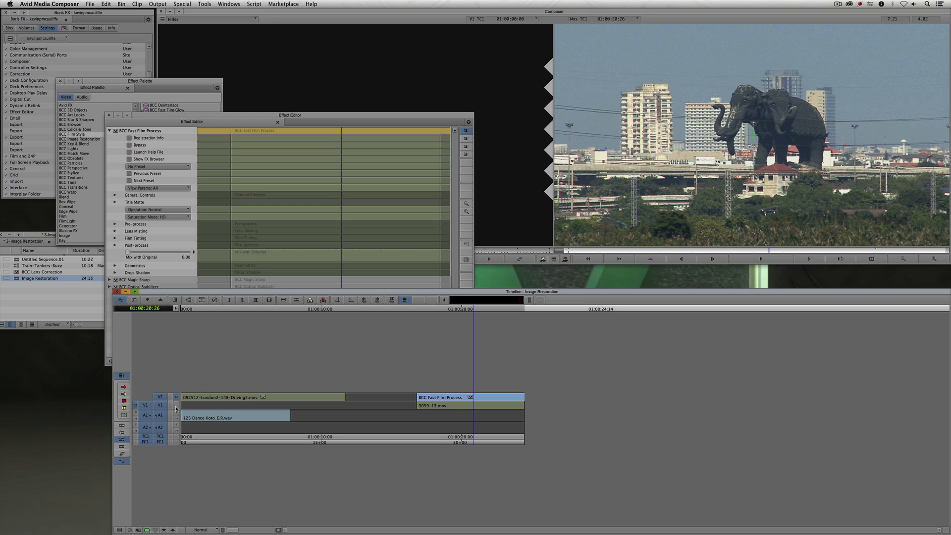
left_click(177, 397)
- Close the Effect Editor, the Effect Palette and the Image Restoration sequence bin
left_click(109, 115)
left_click(60, 80)
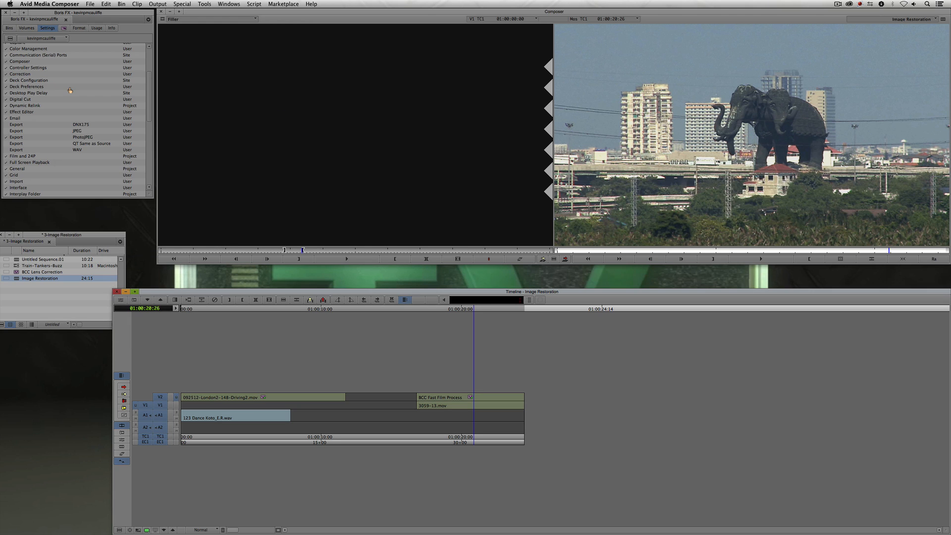
left_click(10, 29)
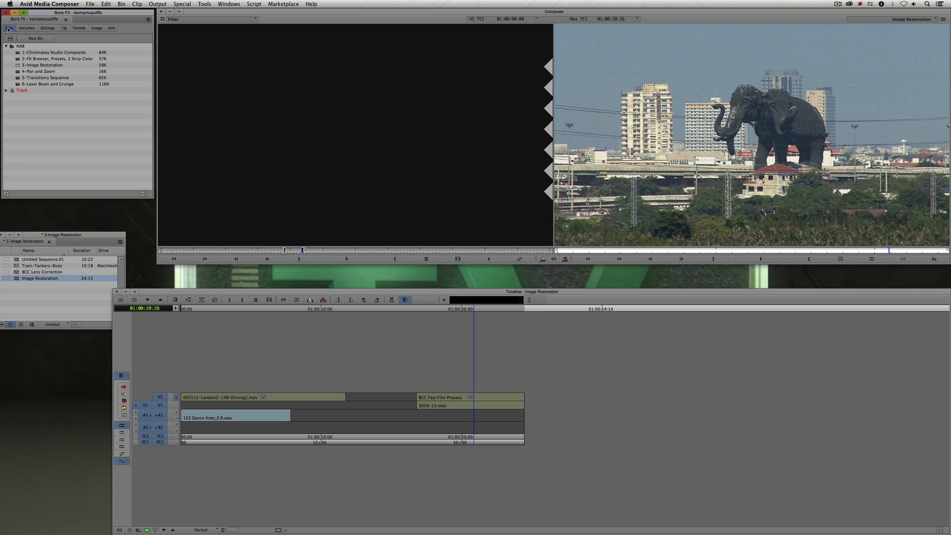
left_click(1, 235)
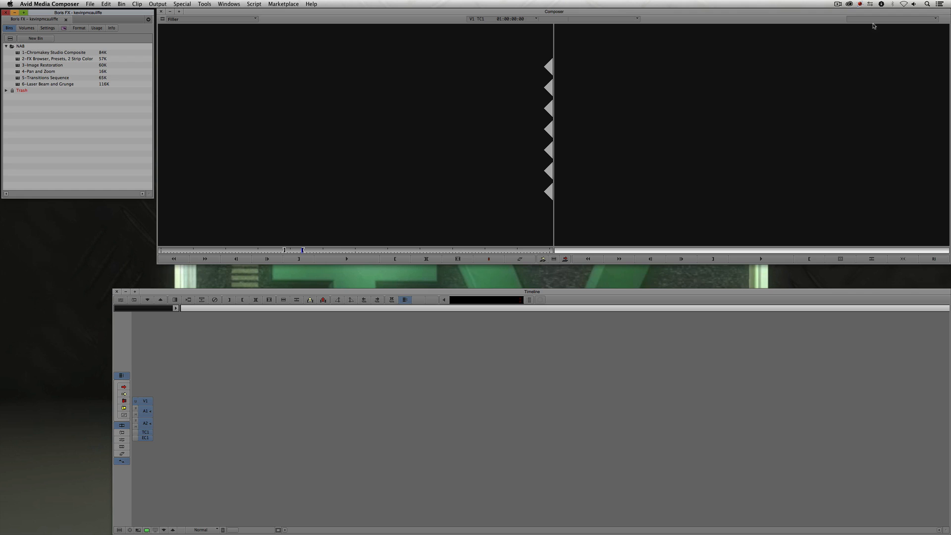
- Open the 4-Pan and Zoom bin, load the Pan and Zoom sequence and scrub through its landscape clip
double_click(20, 71)
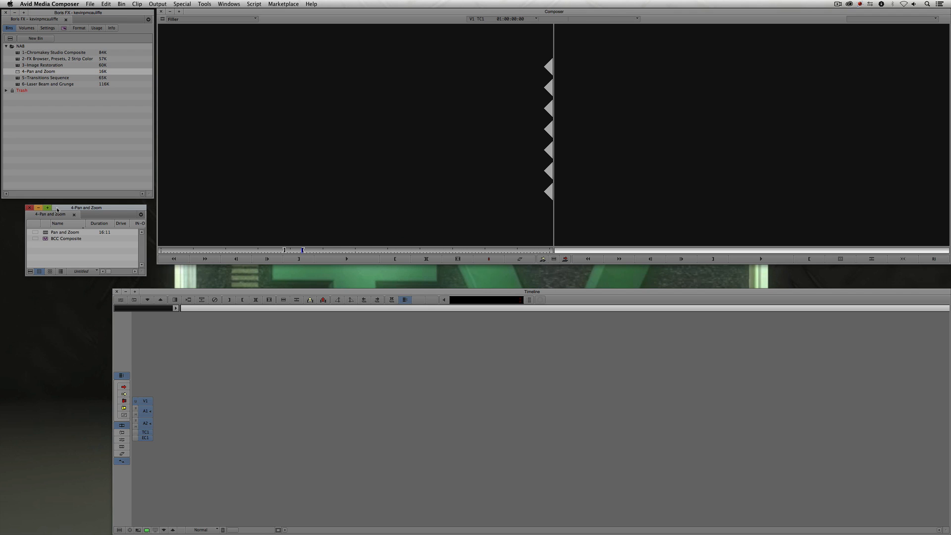
double_click(62, 231)
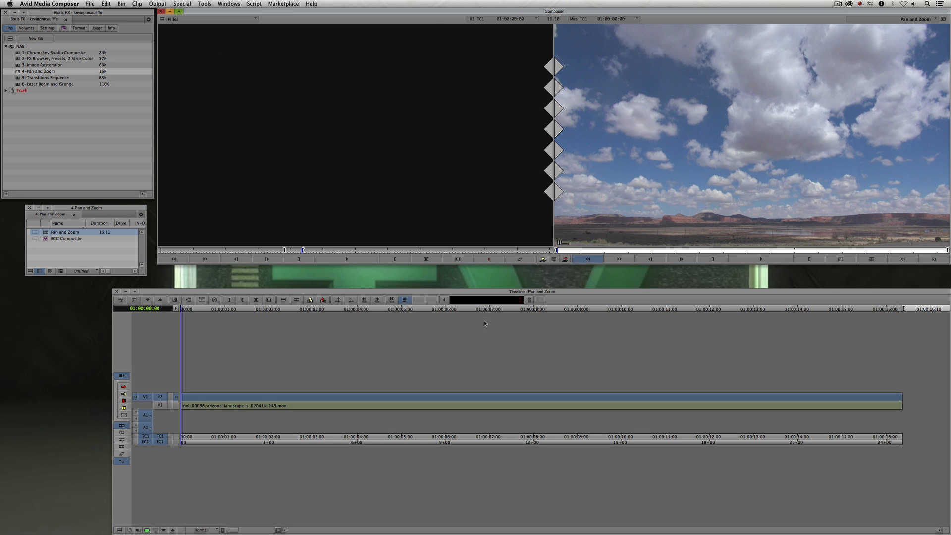
left_click_drag(252, 401, 555, 414)
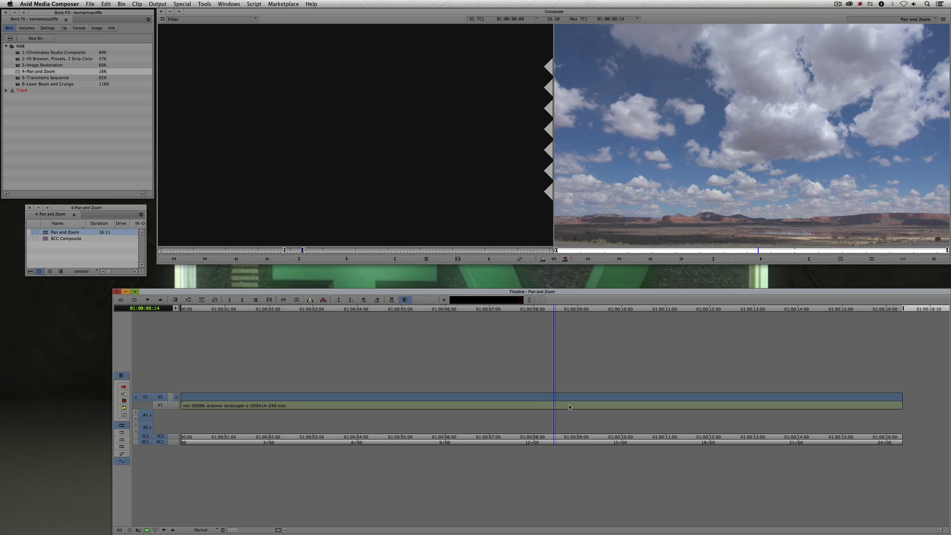
left_click_drag(571, 408, 449, 407)
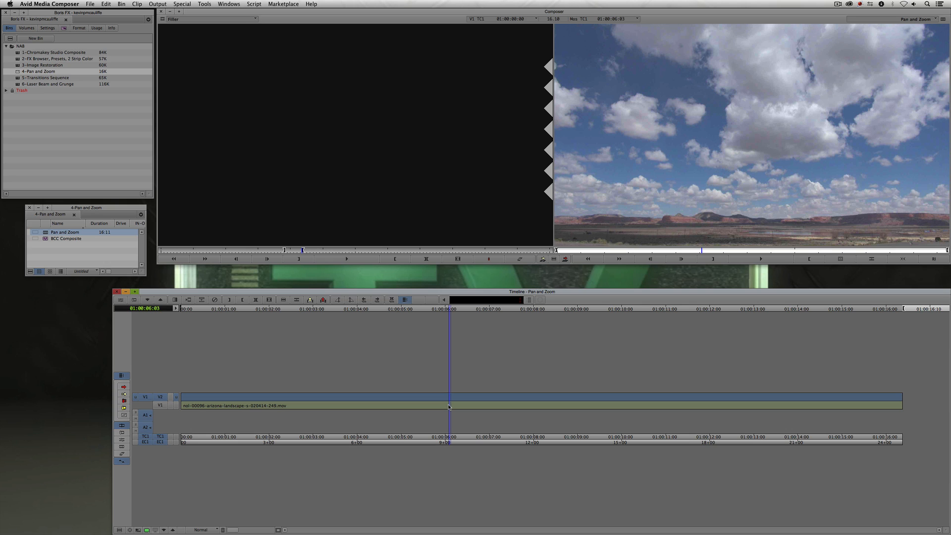
- Apply BCC Pan and Zoom from the BCC Perspective category to the filler on track V2, then close the Effect Palette
key("super+8")
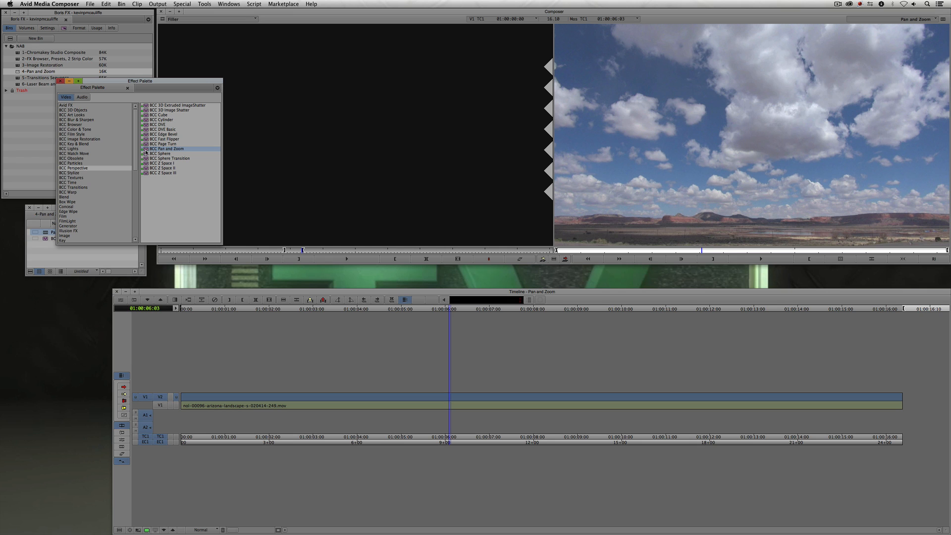
left_click_drag(447, 359, 463, 399)
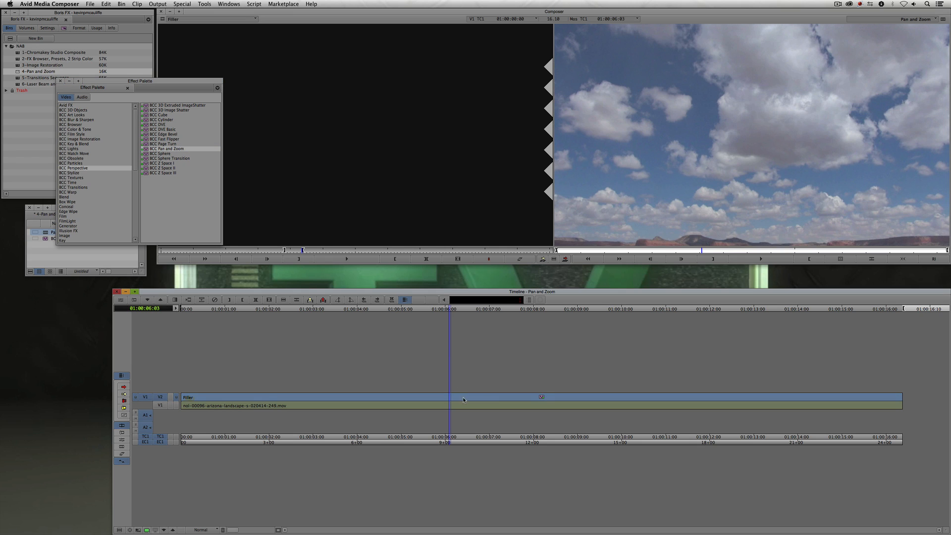
left_click(60, 81)
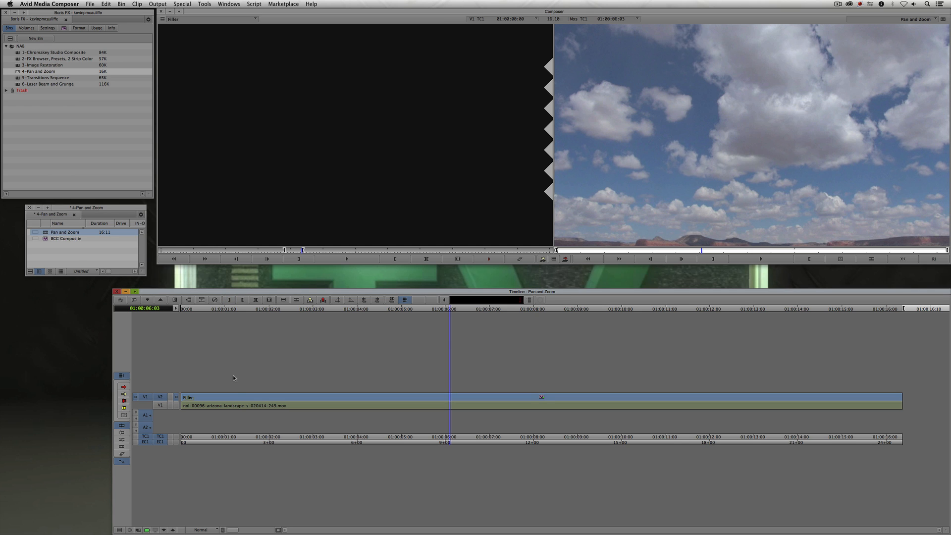
- Open the Effect Editor for the Pan and Zoom effect and set its Source to External File
left_click_drag(229, 379, 328, 463)
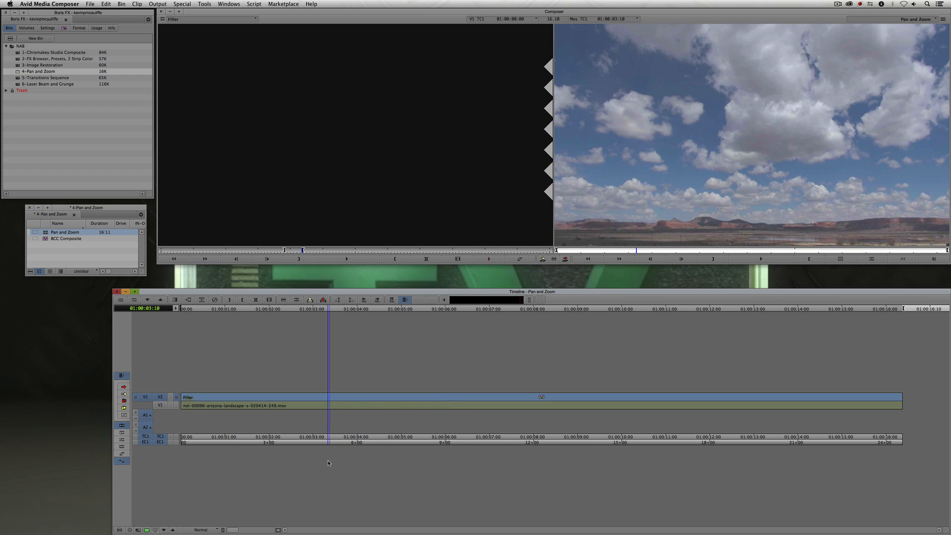
key("super+8")
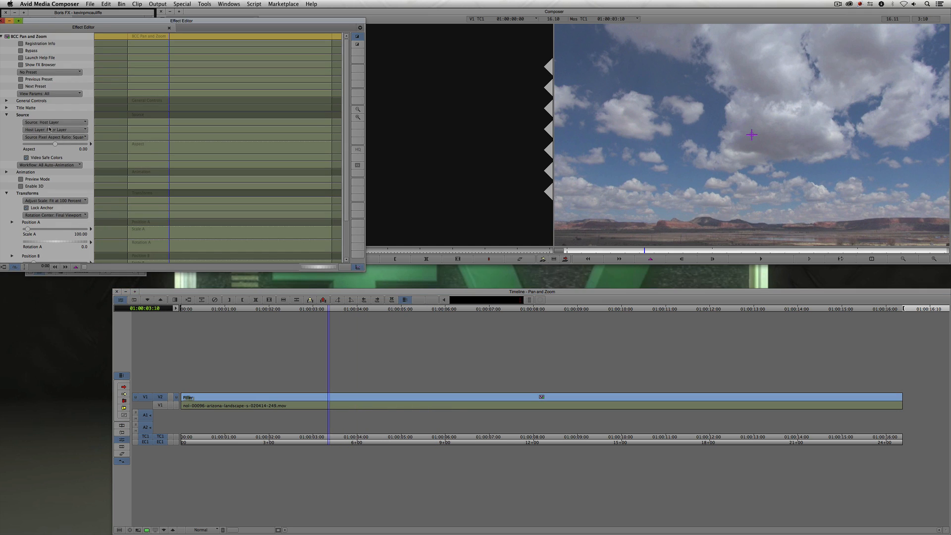
left_click(49, 123)
left_click(46, 137)
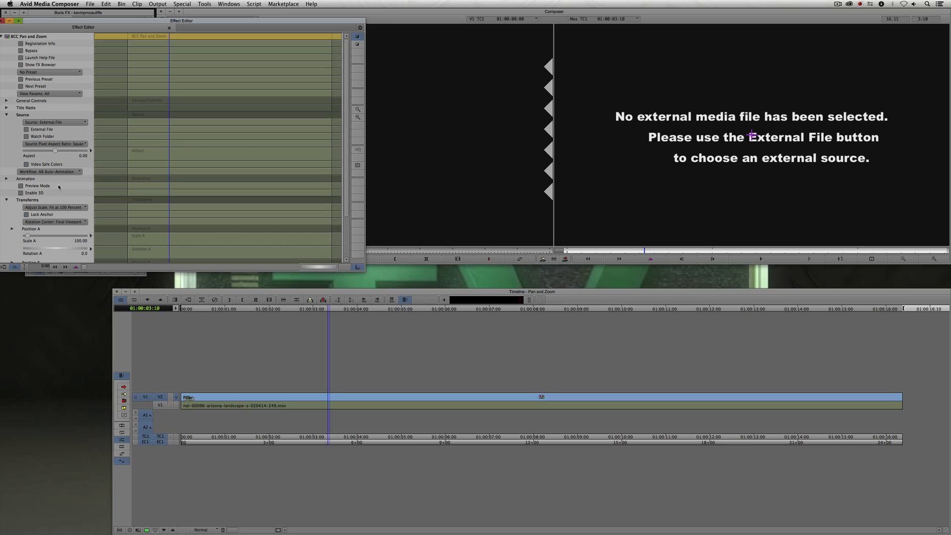
- Choose southerCalMap6k.jpg from the Desktop as the external source image, previewing it first
left_click(27, 130)
left_click(412, 136)
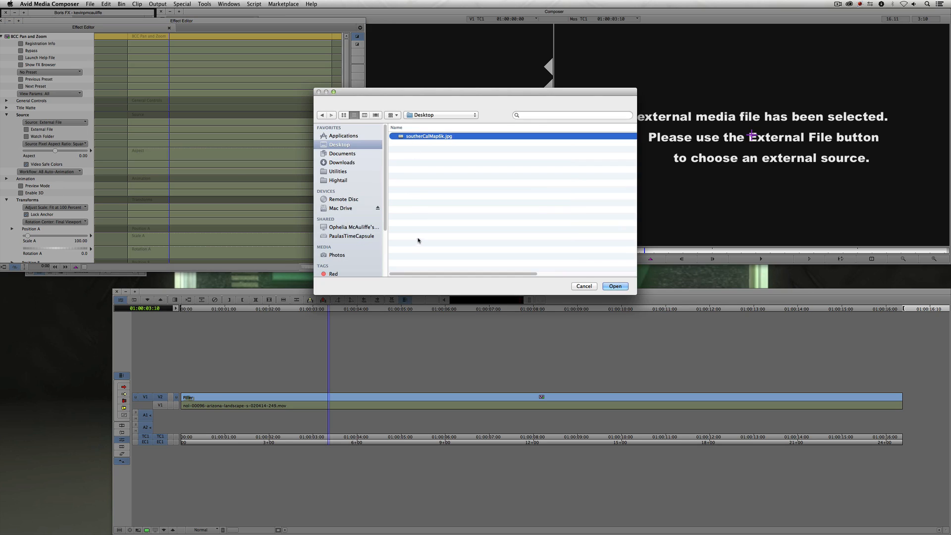
key("space")
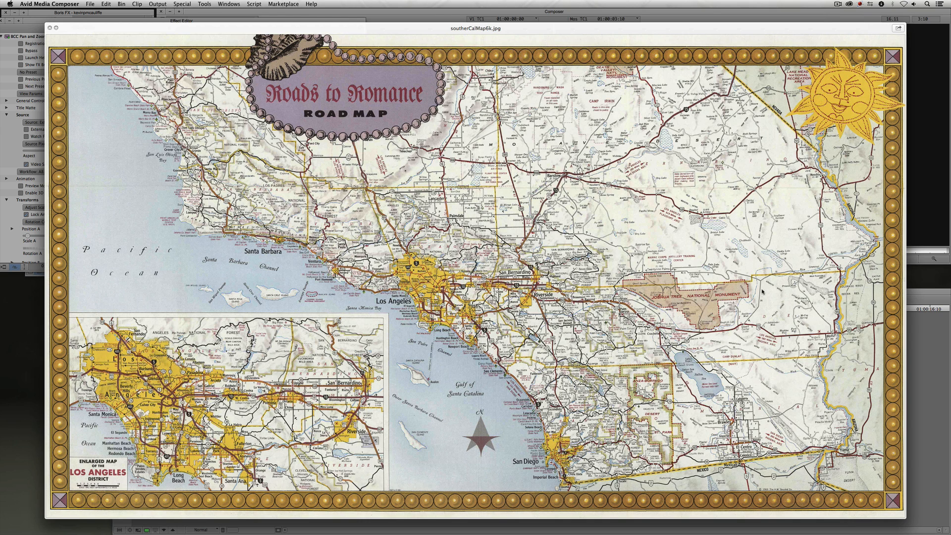
key("space")
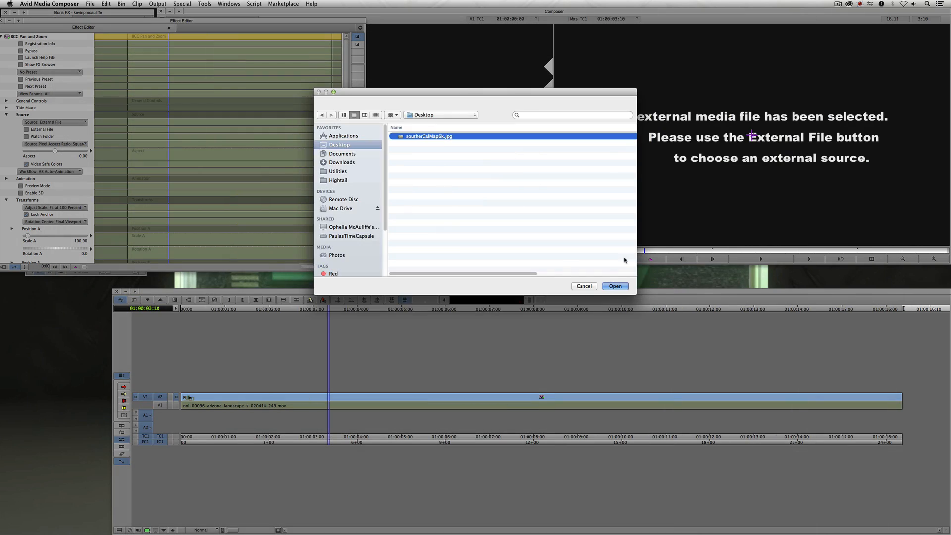
key("Return")
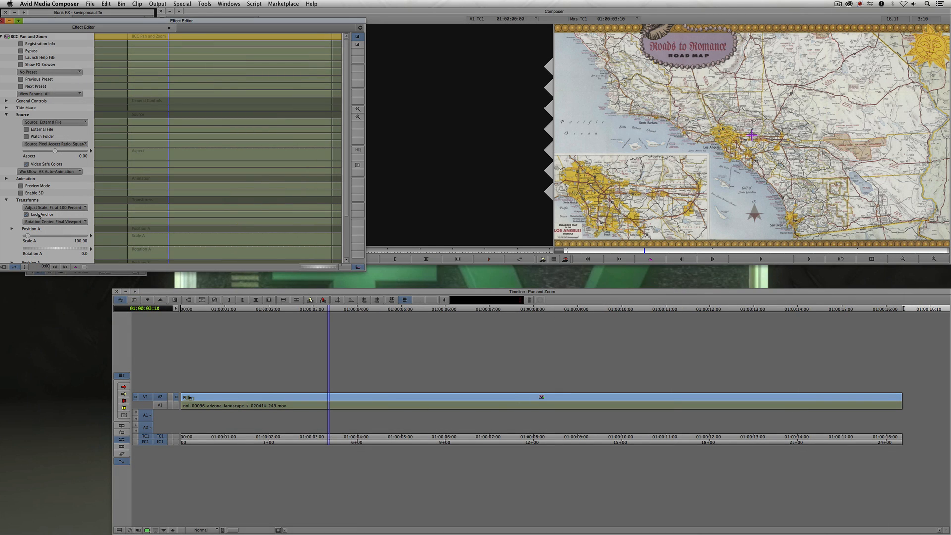
- Enable Preview Mode and position the Setup A framing box around Los Angeles on the map
left_click(7, 200)
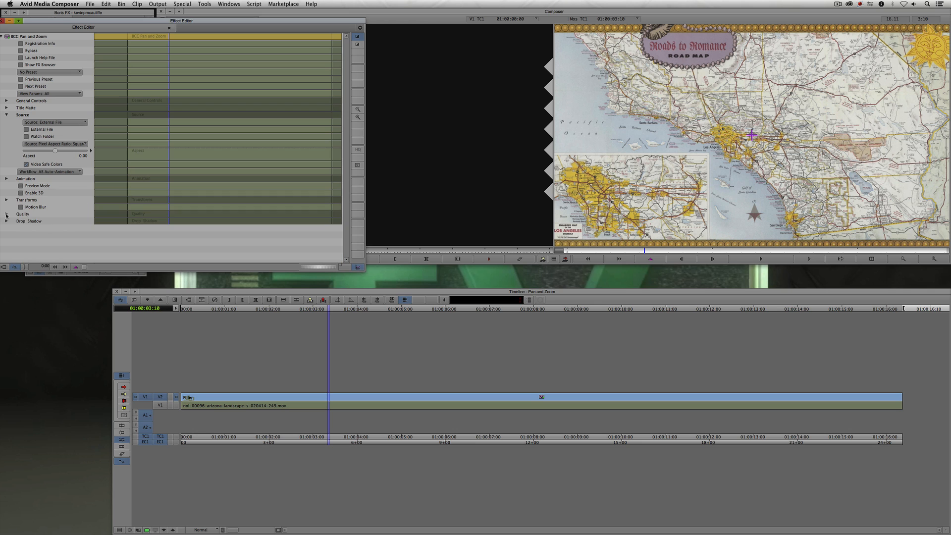
left_click(21, 185)
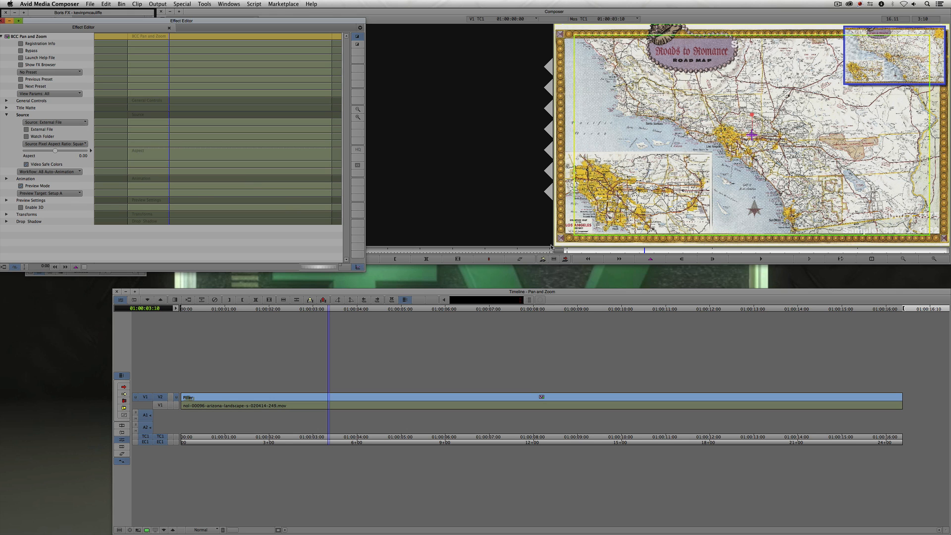
left_click(668, 195)
left_click_drag(668, 195, 714, 149)
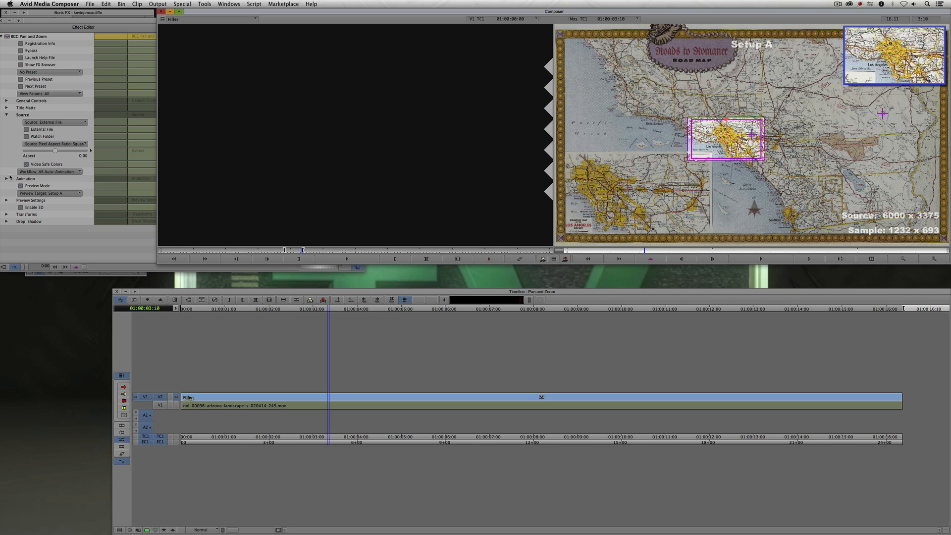
- Switch the preview target to Setup B, move its box over the Joshua Tree area, and turn off Preview Mode
left_click(44, 243)
left_click(40, 194)
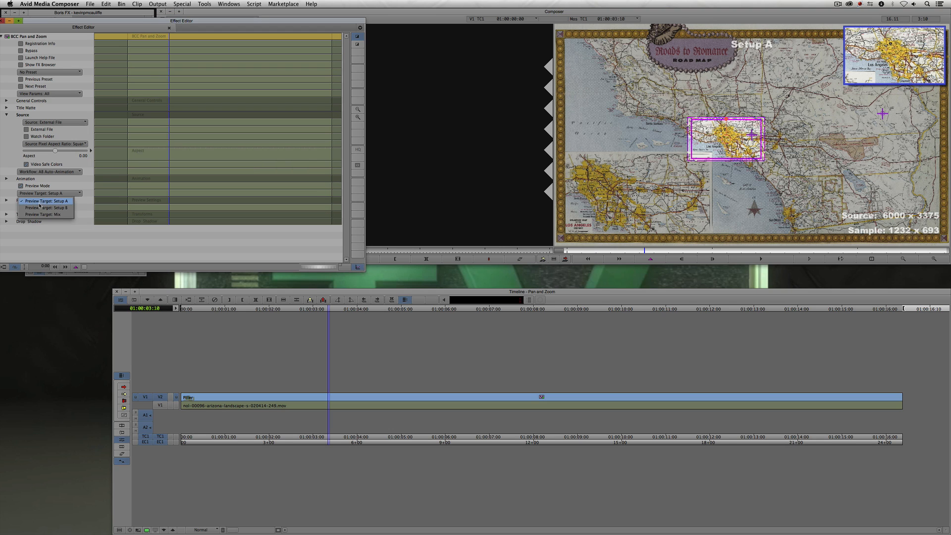
left_click(42, 204)
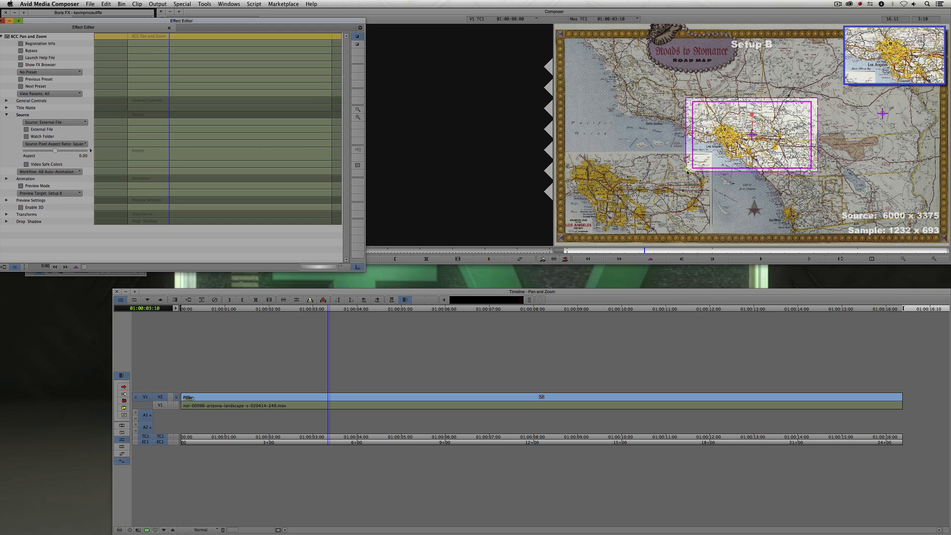
left_click_drag(687, 171, 828, 153)
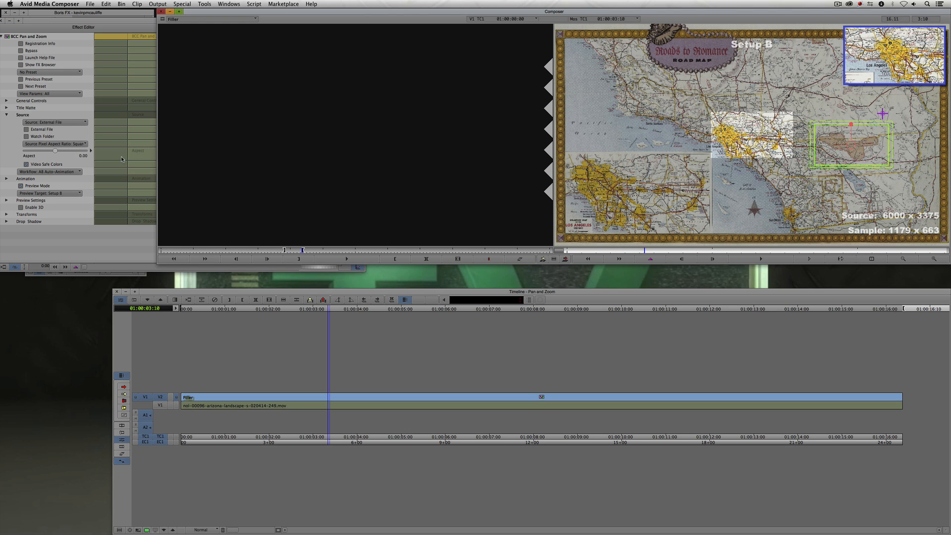
left_click(21, 186)
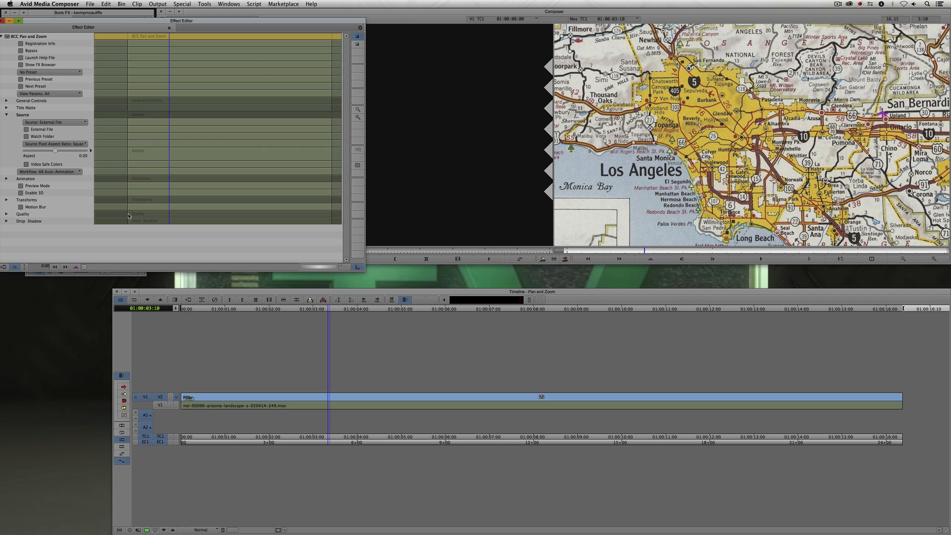
- Play the sequence to review the pan from Los Angeles to Joshua Tree, then return to the start
left_click(122, 426)
left_click_drag(206, 402, 177, 391)
key("space")
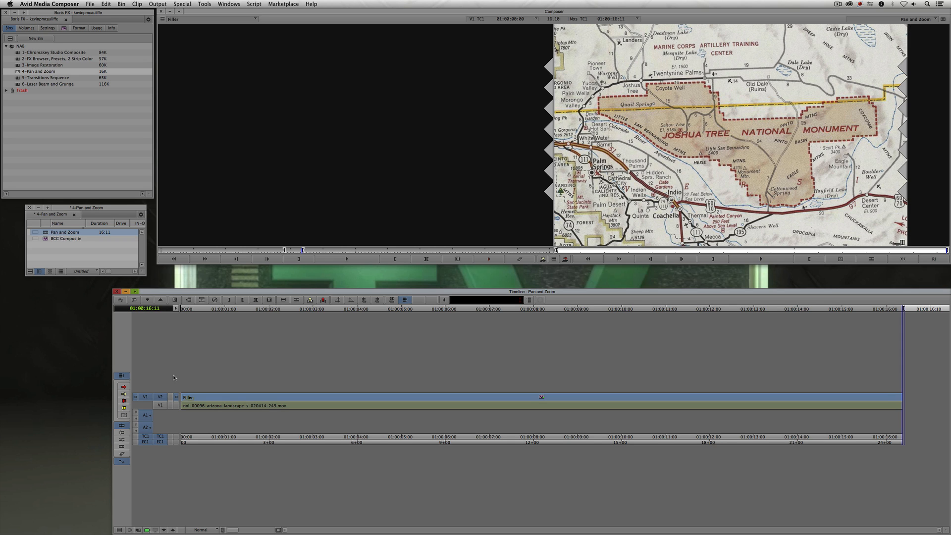
left_click_drag(590, 250, 547, 252)
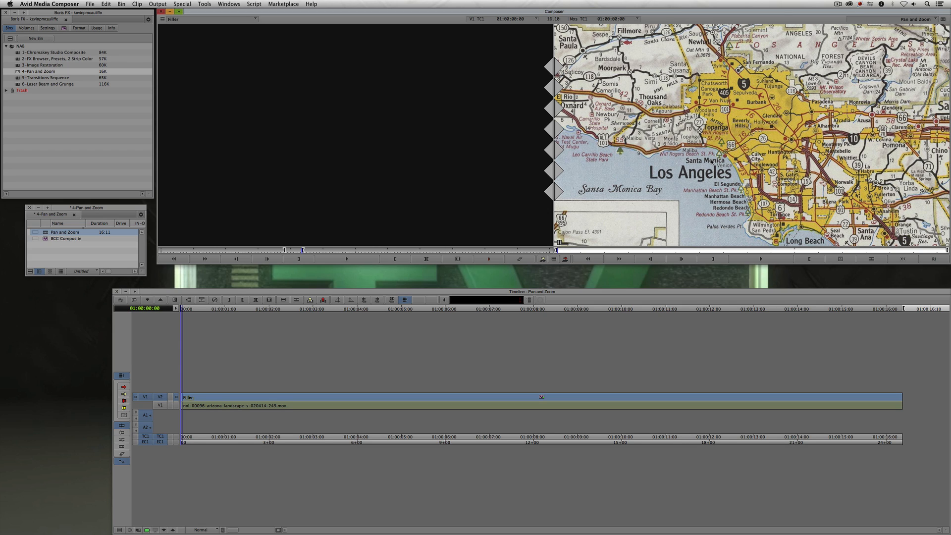
- Reopen the Effect Editor, enable Preview Mode with Setup A targeted, turn on Enable 3D, and set Spin A to -24
key("F11")
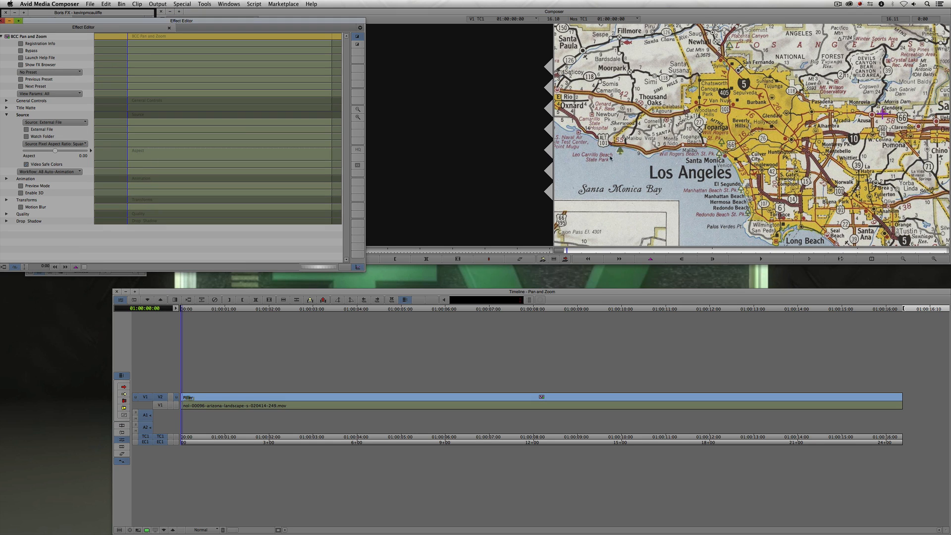
left_click(7, 199)
scroll(7, 209, "down", 3)
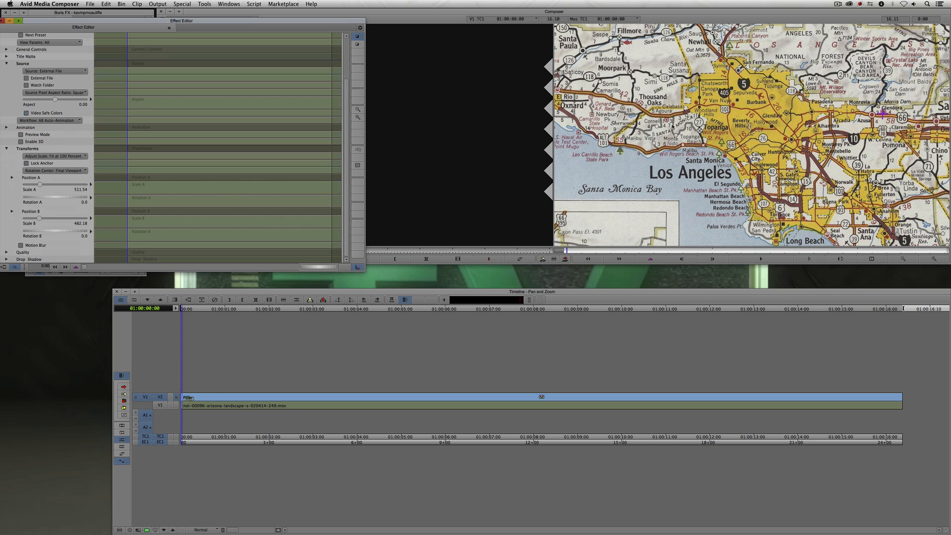
left_click(39, 136)
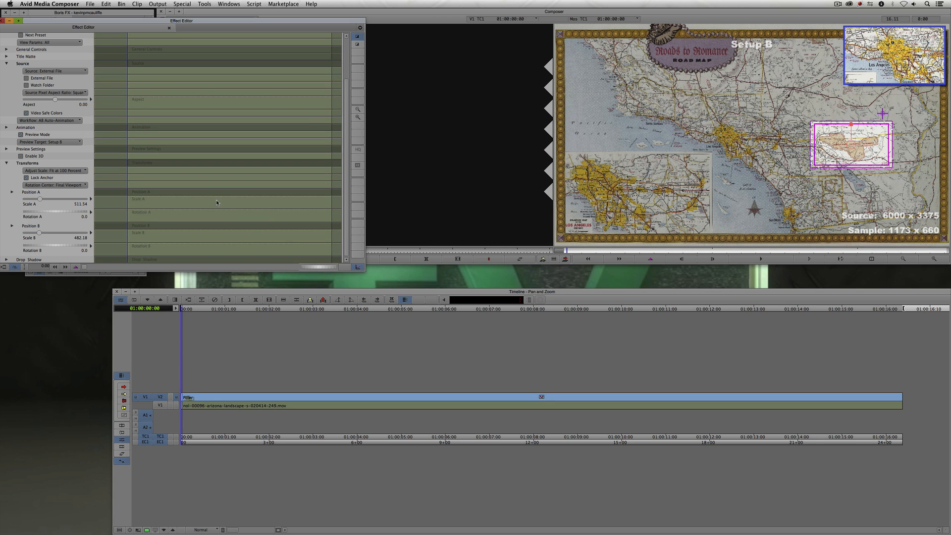
left_click(56, 143)
left_click(55, 149)
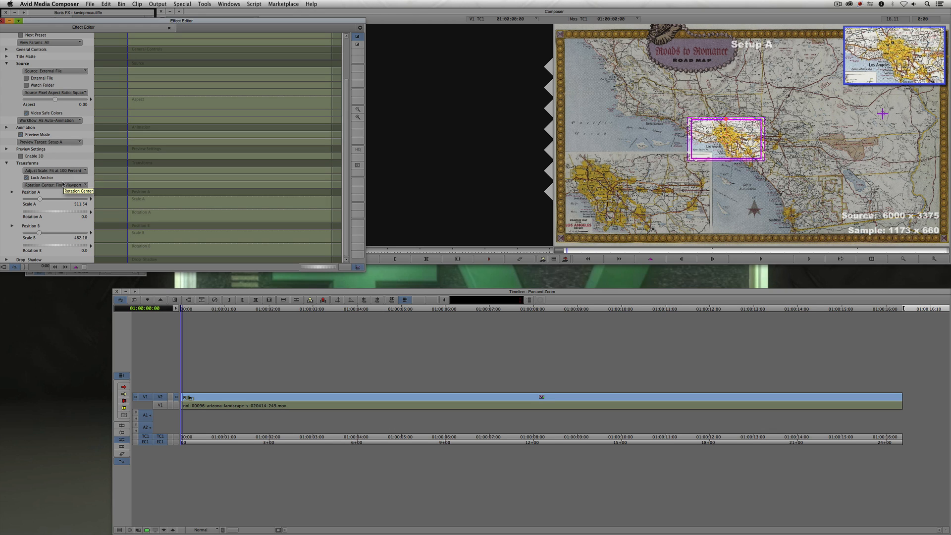
left_click(27, 157)
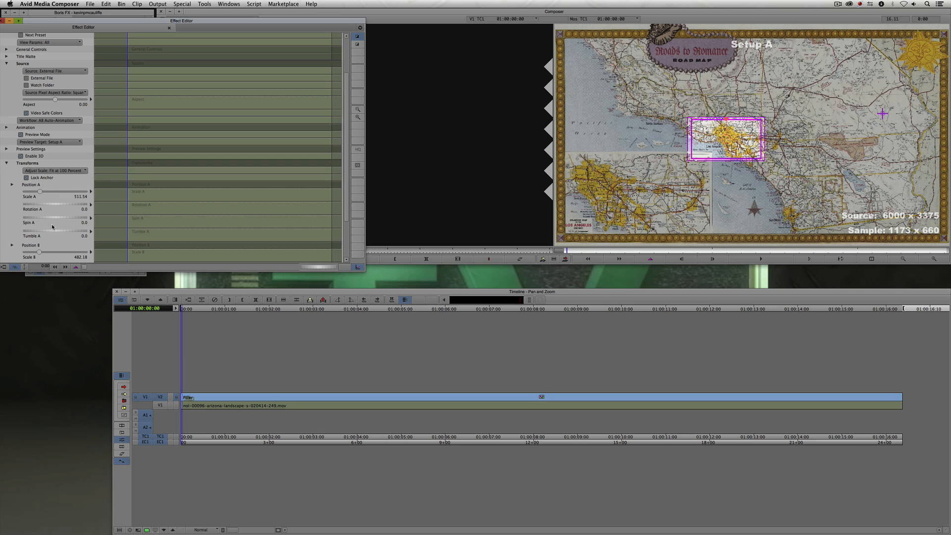
left_click_drag(52, 219, 41, 222)
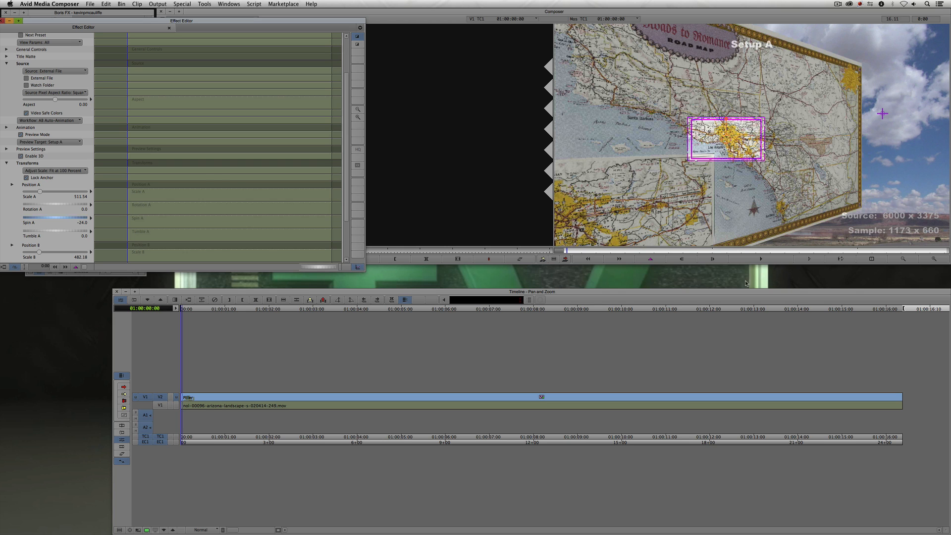
- Switch the preview target to Setup B and set Spin B to 20
left_click(49, 143)
left_click(52, 158)
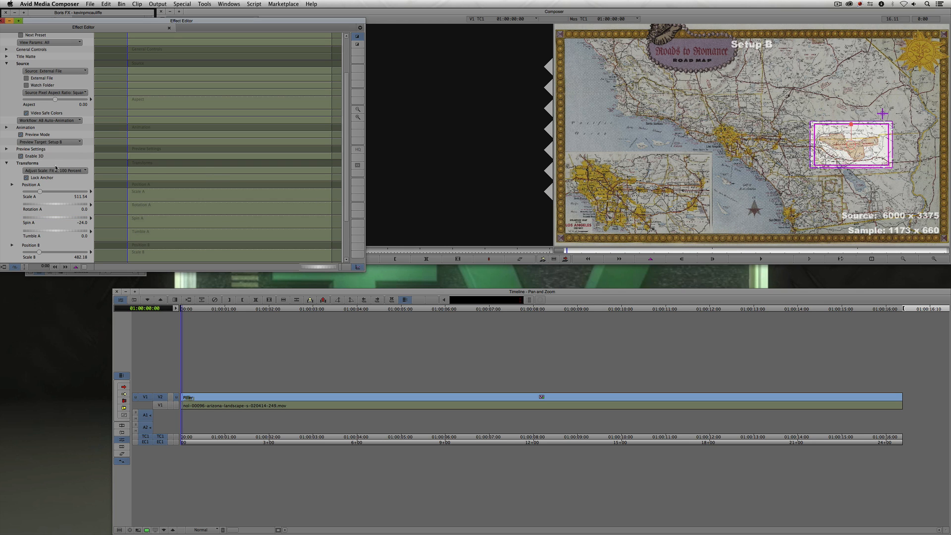
scroll(12, 224, "down", 3)
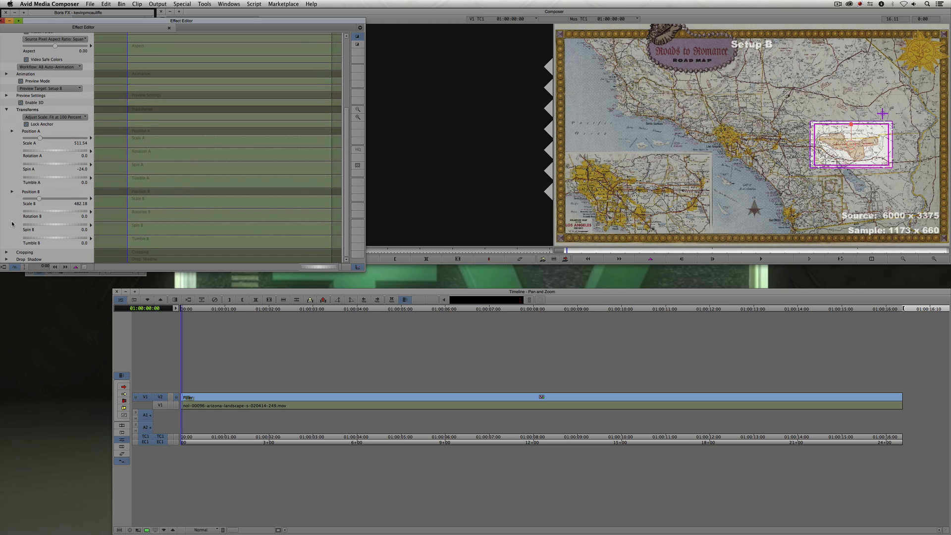
left_click(41, 225)
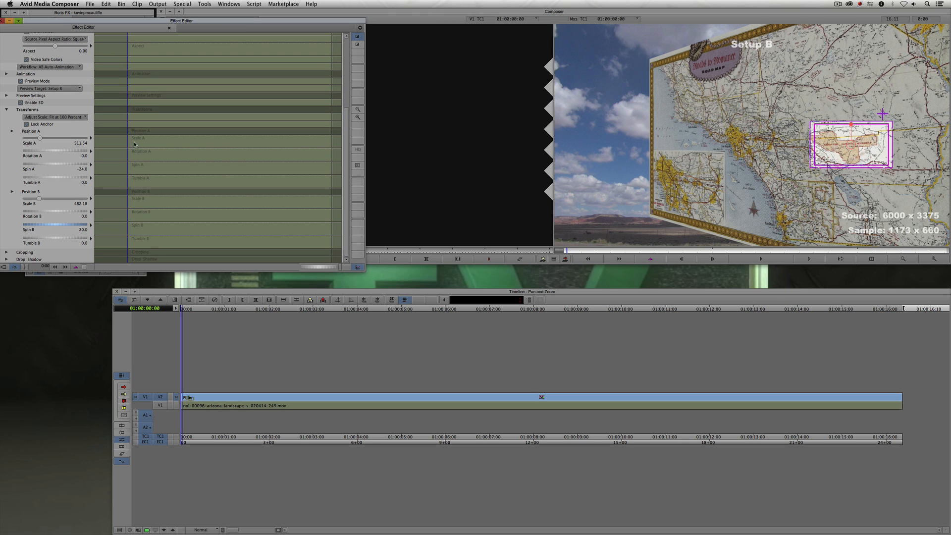
- Turn off Preview Mode and play the 3D pan and zoom in the timeline
left_click(21, 81)
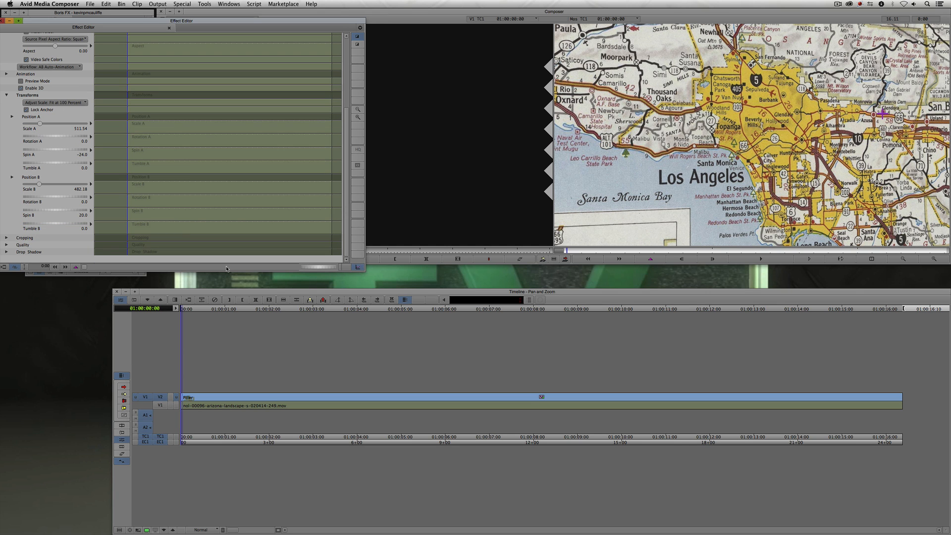
key("y")
key("space")
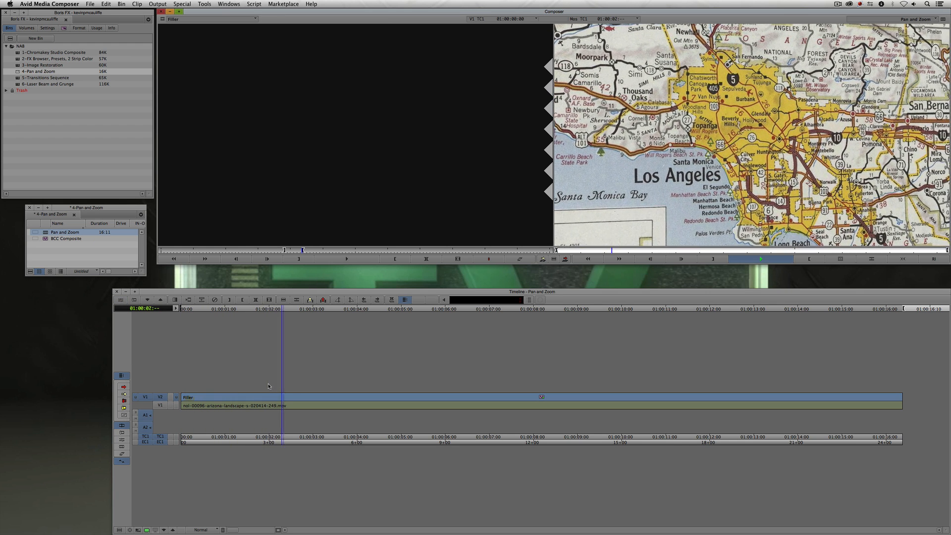
key("space")
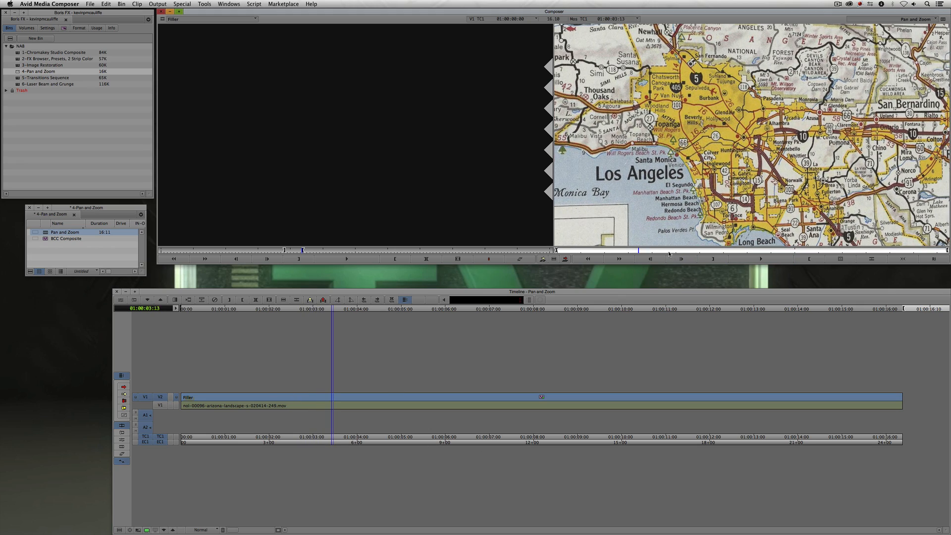
- Scrub through the pan and zoom, then add an edit to the effect segment at 01:00:05:00
left_click(691, 251)
left_click_drag(693, 252, 903, 267)
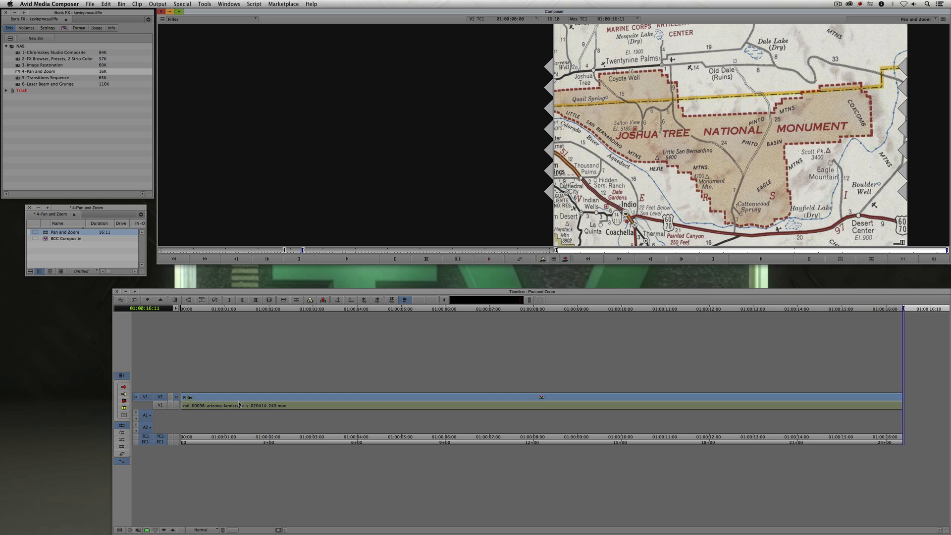
left_click(314, 397)
left_click_drag(314, 397, 402, 399)
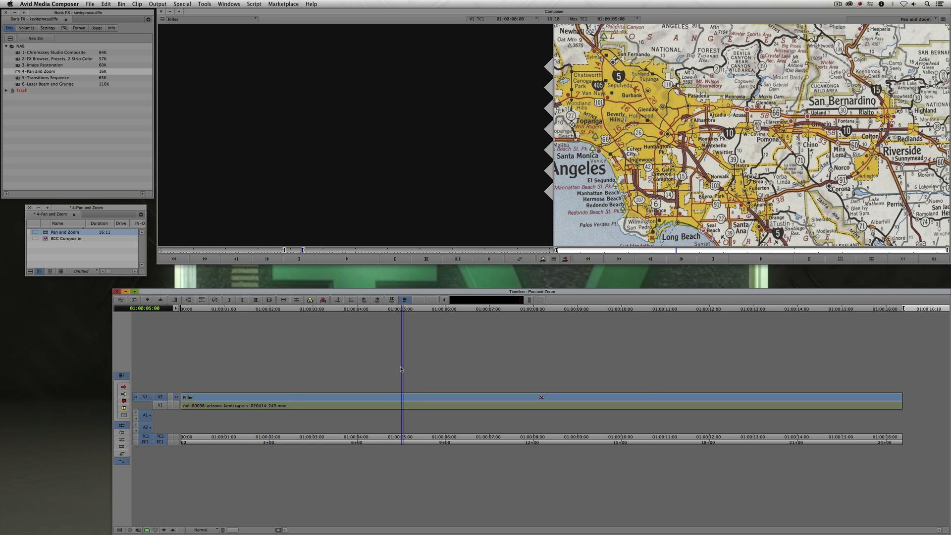
key("h")
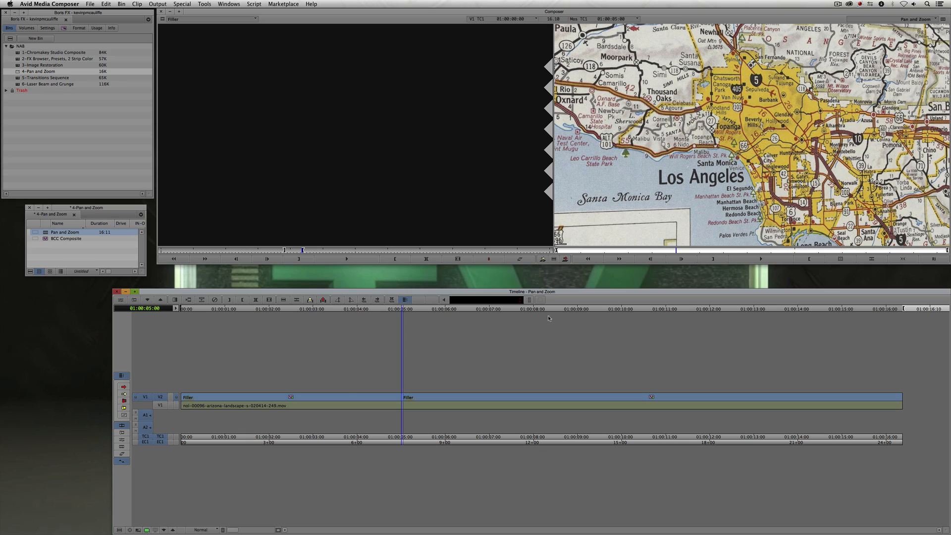
- Play the sequence from the start and add a second edit to the effect at about 01:00:07:00
left_click(314, 398)
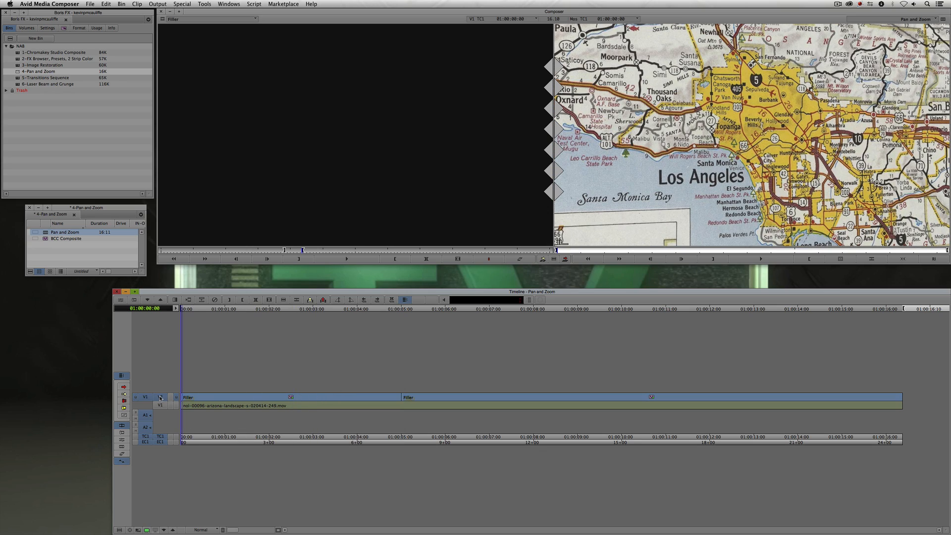
key("space")
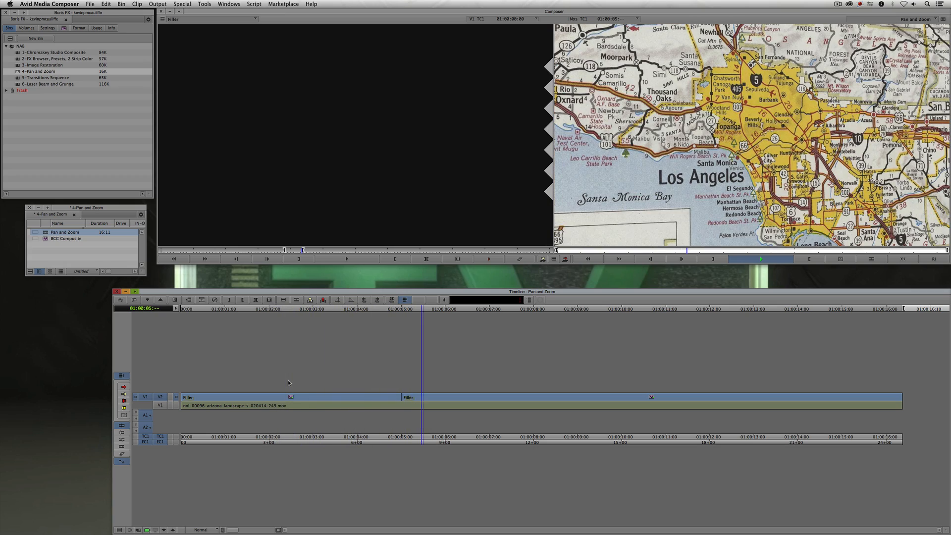
key("space")
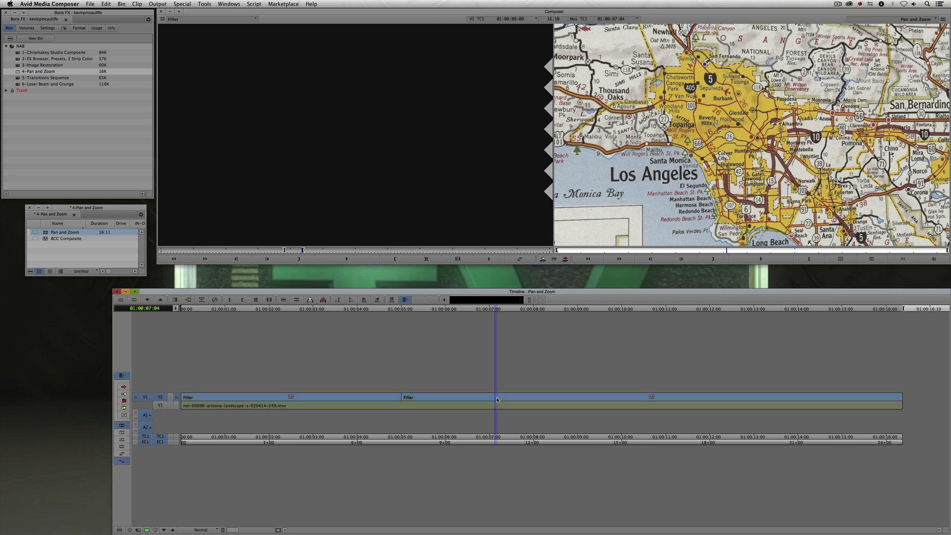
mouse_move(478, 392)
left_mouse_down()
mouse_move(415, 396)
mouse_move(494, 397)
left_mouse_up()
key("h")
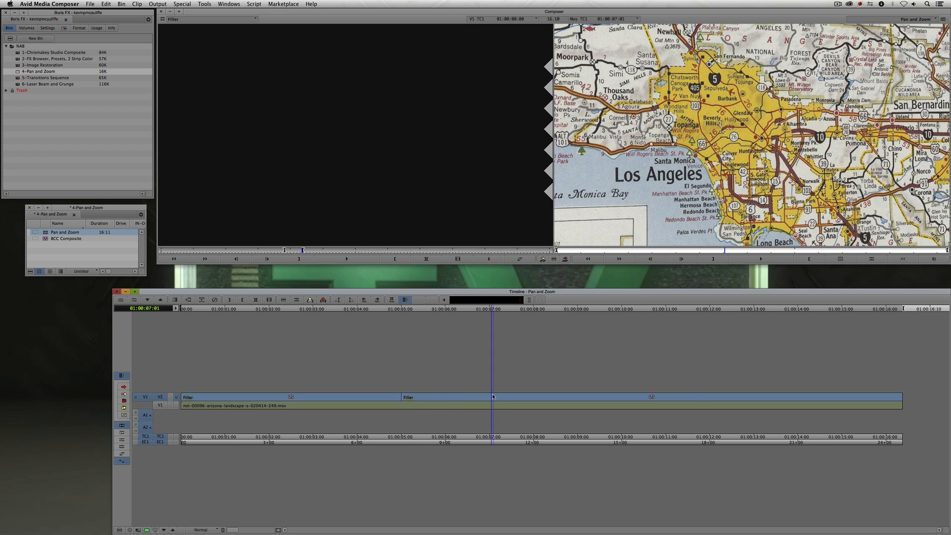
- Open the middle effect segment in the Effect Editor and set its workflow to Transform B
left_click(457, 401)
key("F12")
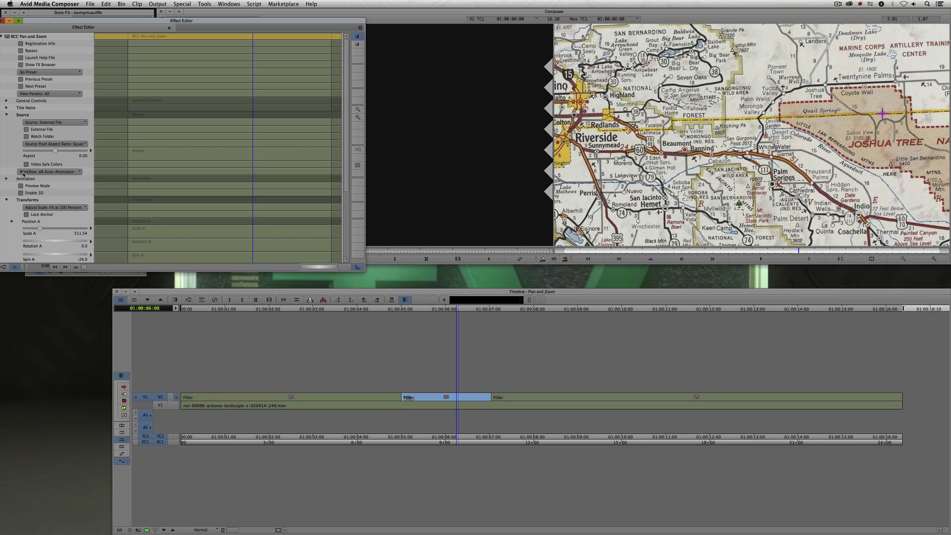
left_click(56, 171)
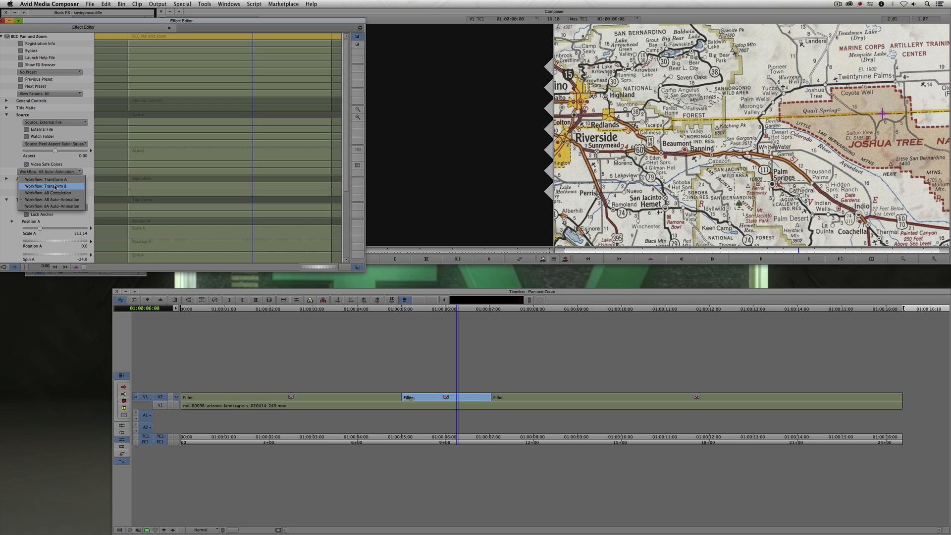
left_click(55, 186)
key("super+w")
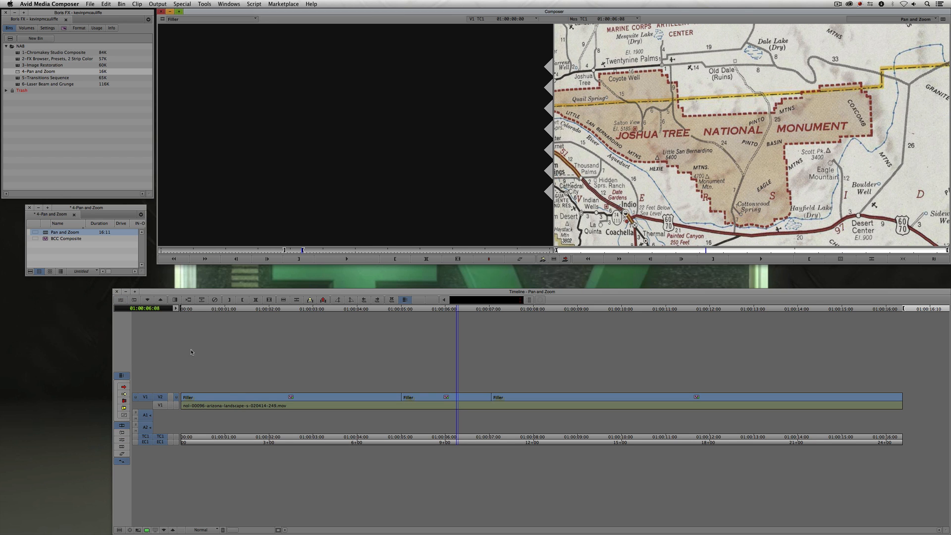
- Play the segmented pan and zoom from the start of the sequence
left_click(148, 381)
key("Home")
key("space")
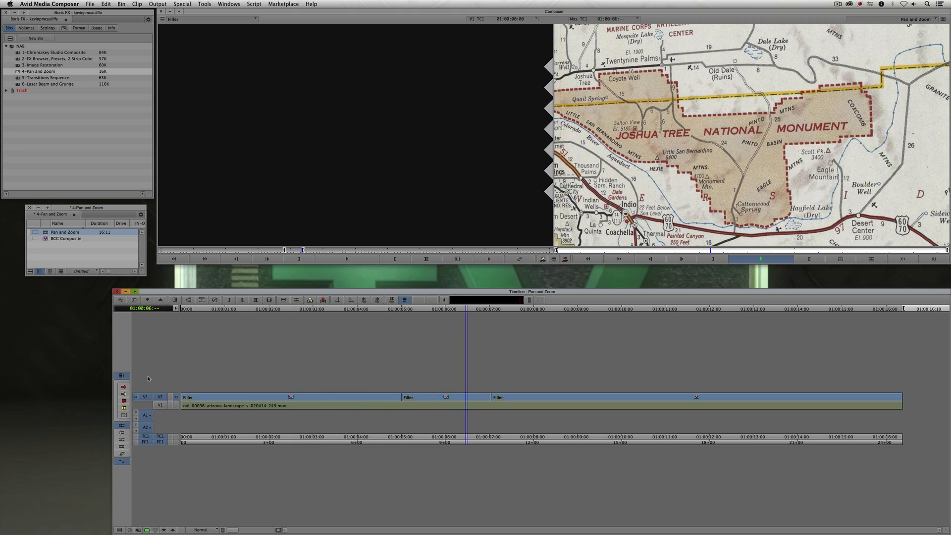
key("space")
- Open the Effect Editor for the last segment and set its workflow to BA Auto-Animation
key("F8")
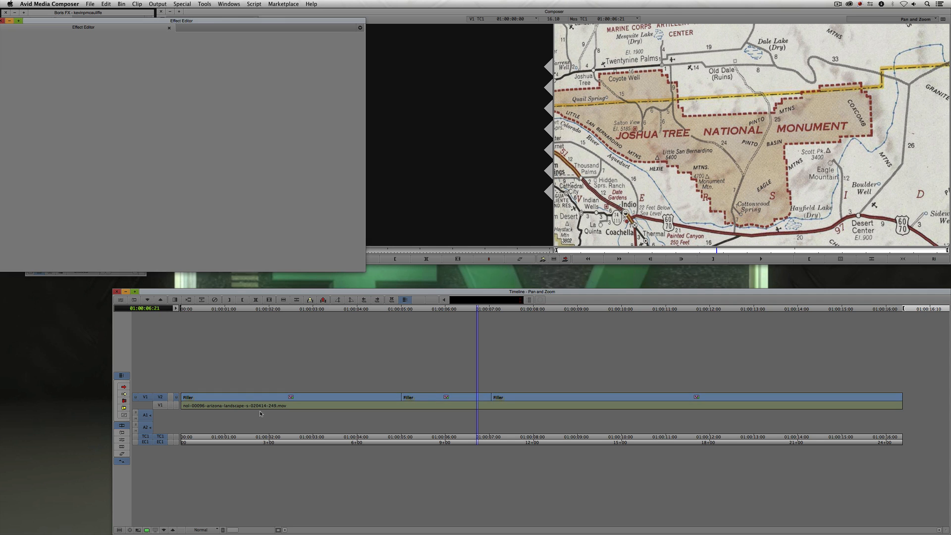
left_click(266, 398)
left_click_drag(588, 252, 281, 114)
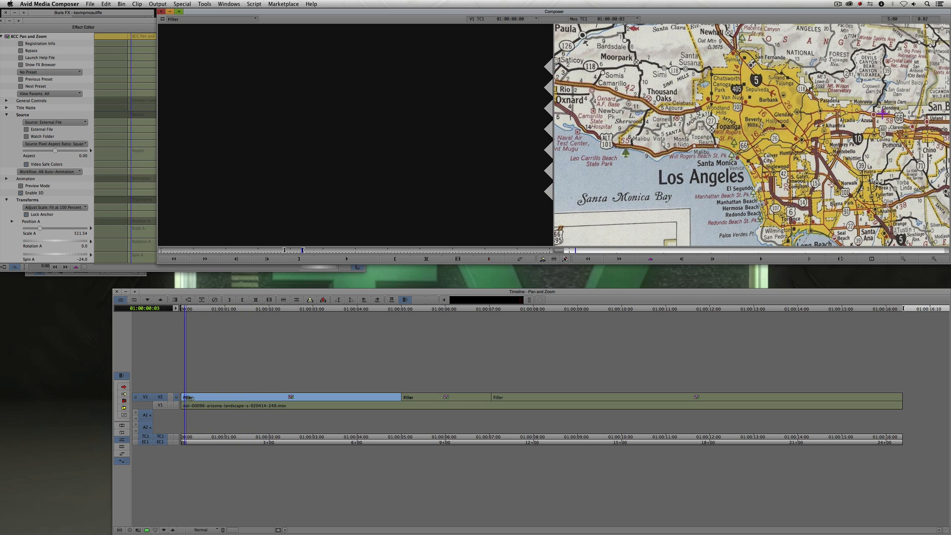
double_click(113, 27)
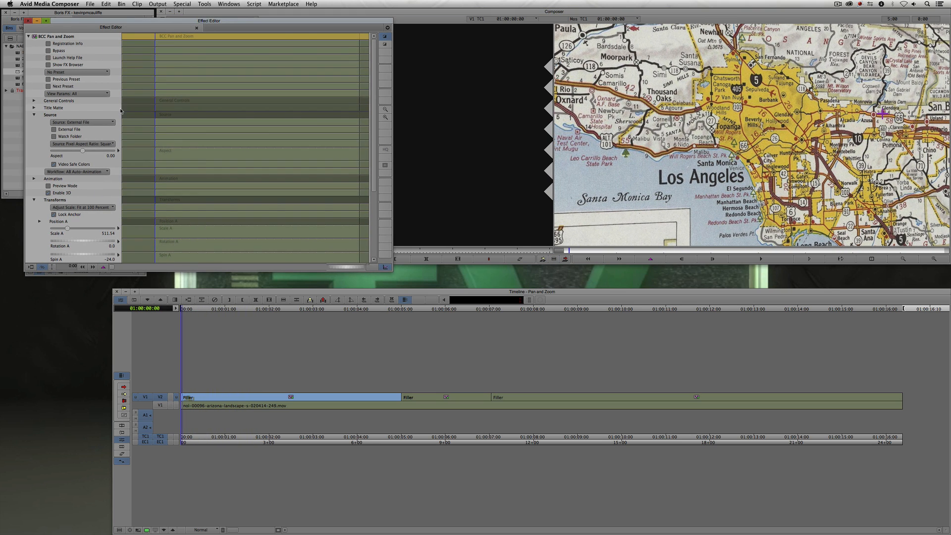
left_click(34, 179)
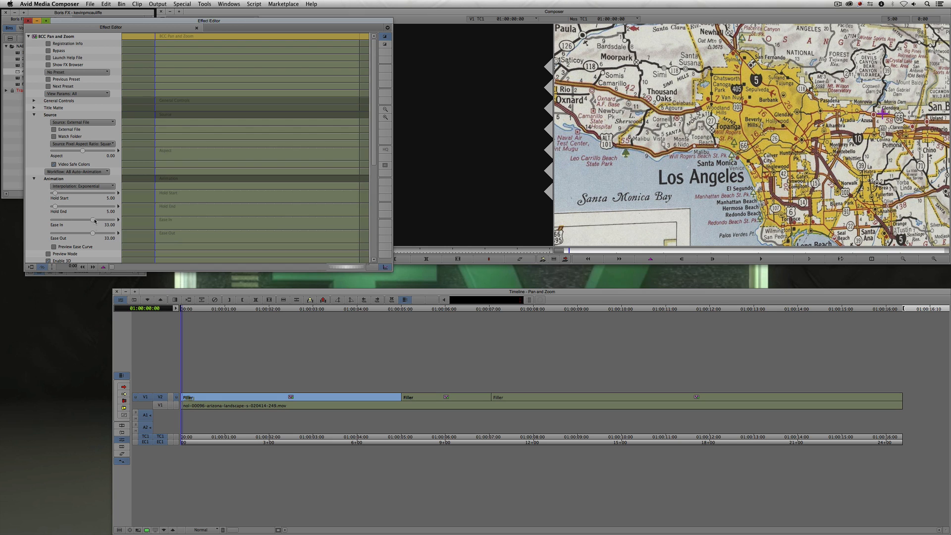
left_click(36, 179)
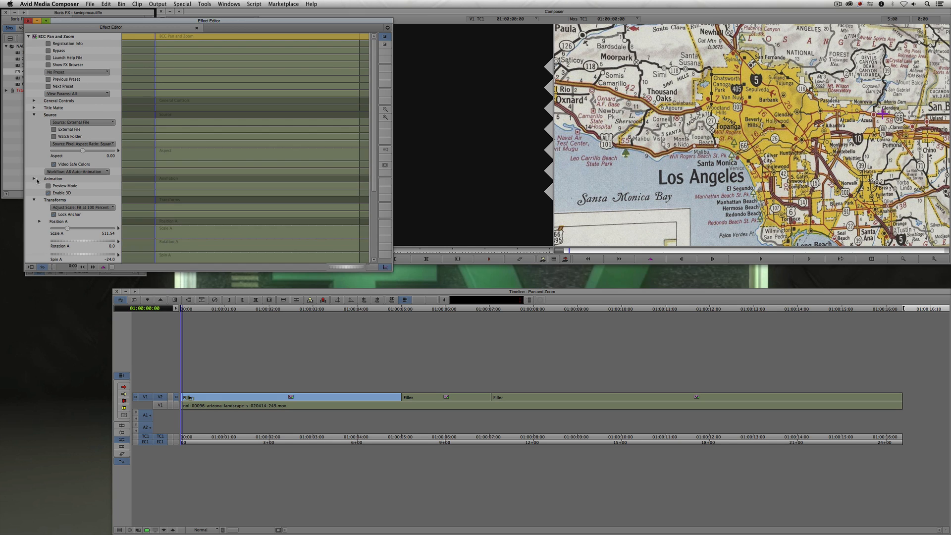
left_click_drag(134, 23, 112, 13)
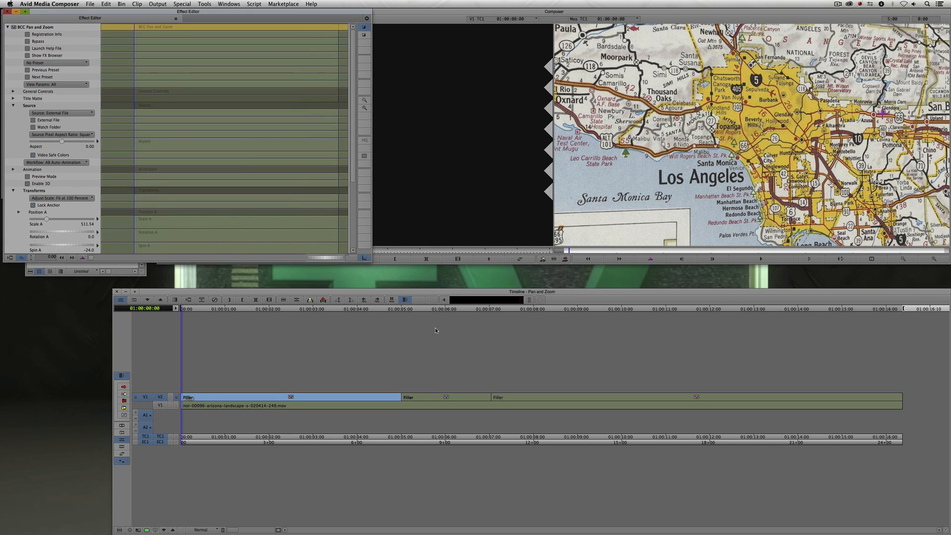
key("y")
left_click_drag(291, 408, 527, 419)
key("F8")
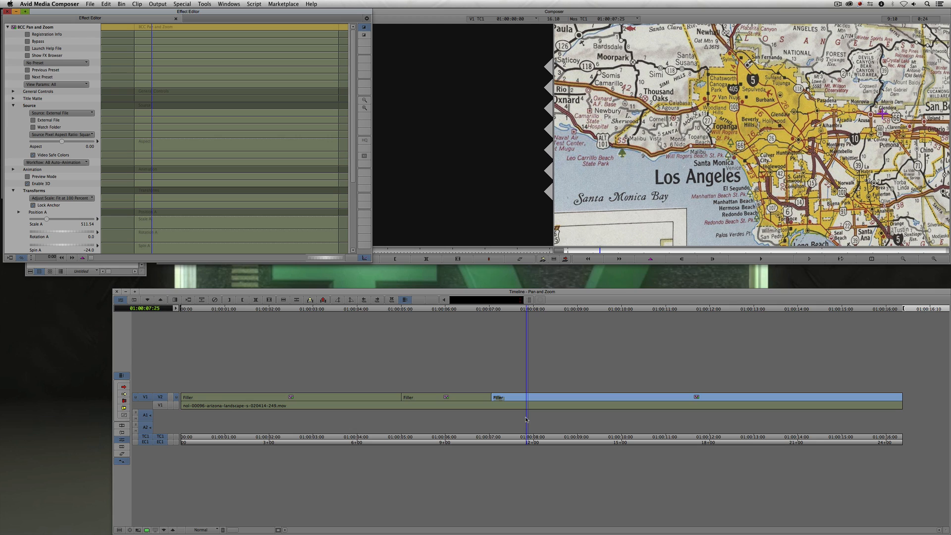
left_click(268, 300)
left_click(83, 164)
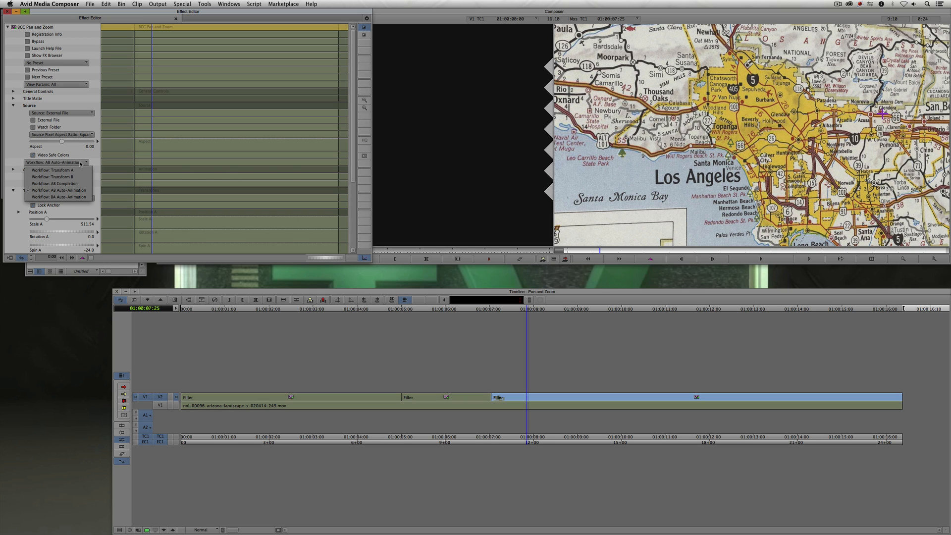
left_click(75, 197)
left_click(7, 11)
- Play the sequence from the start to review the three segments
left_click(159, 398)
key("Home")
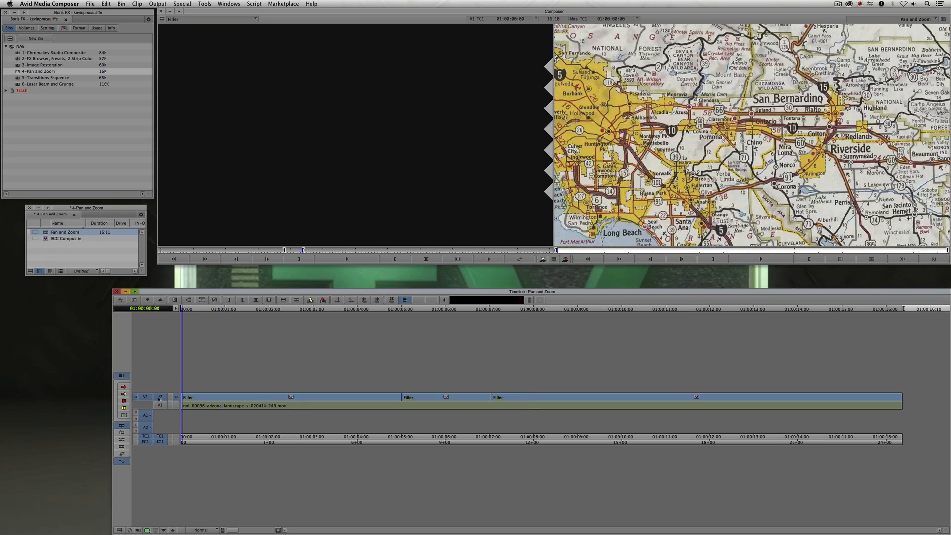
key("space")
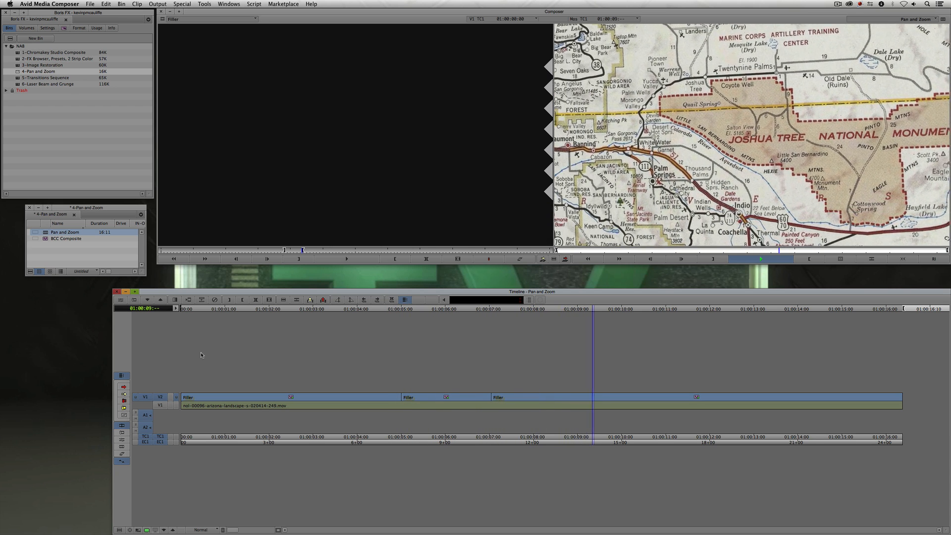
key("space")
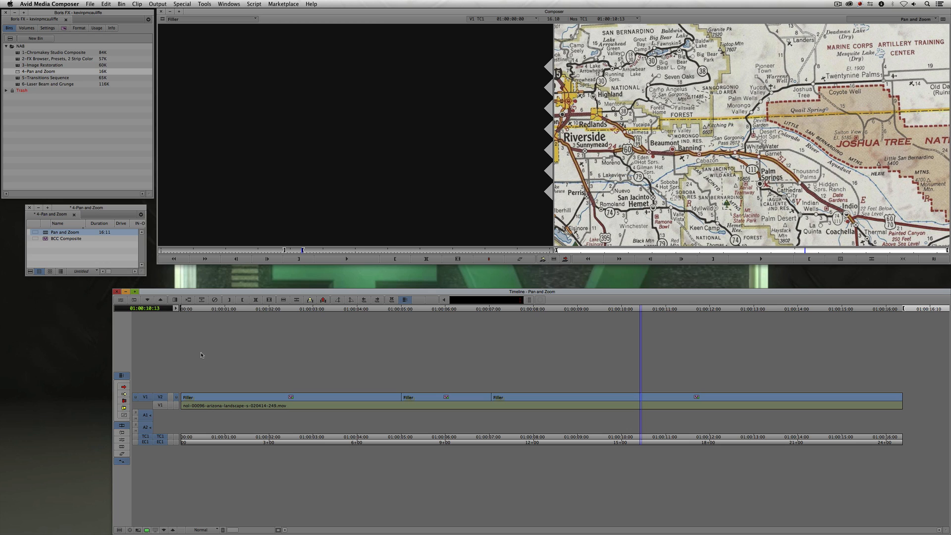
- Open the last segment's effect, enable Preview Mode, reset Spin A to 0, and target Setup A
key("shift+F10")
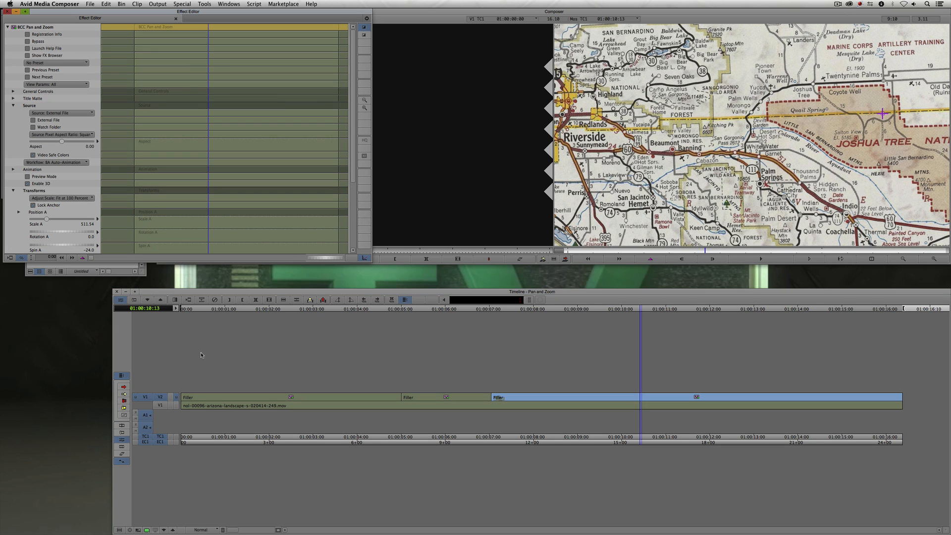
left_click(28, 176)
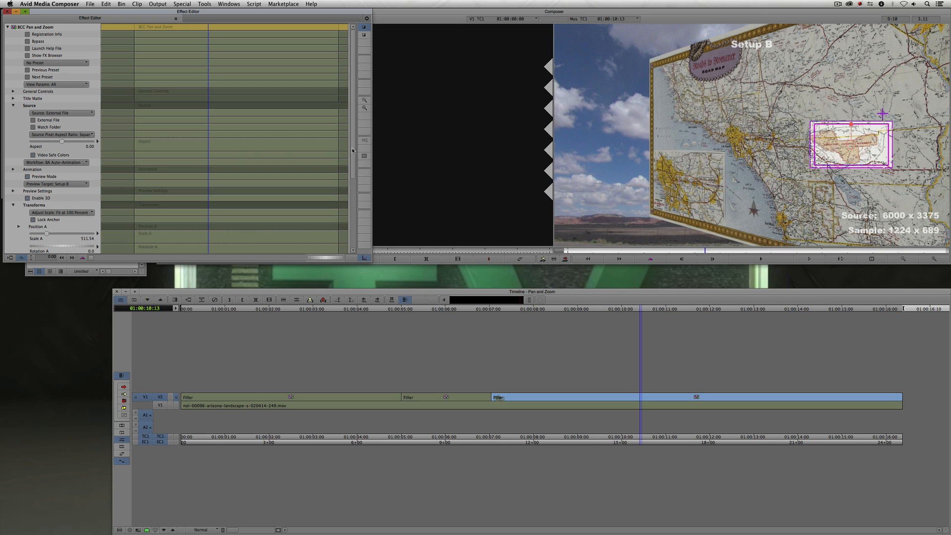
scroll(123, 141, "down", 3)
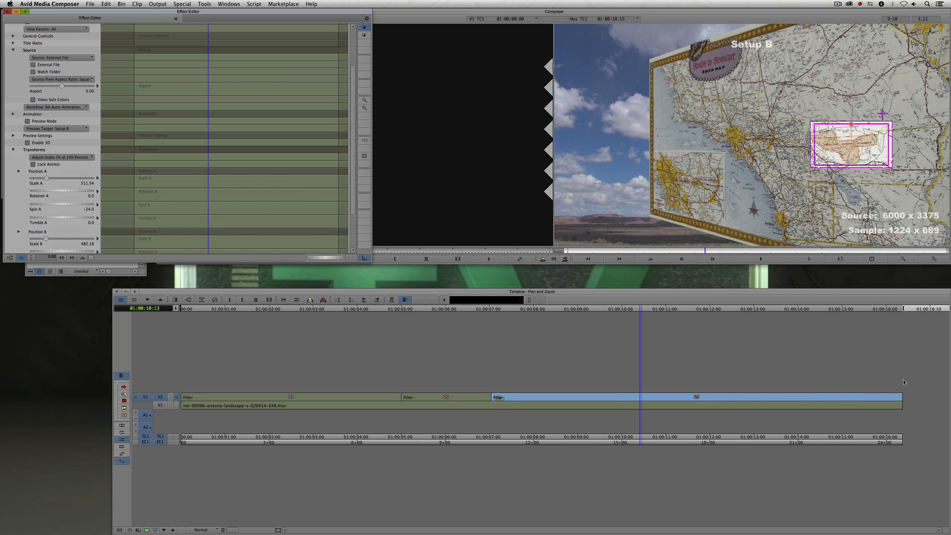
left_click(61, 204)
left_click(56, 128)
left_click(49, 135)
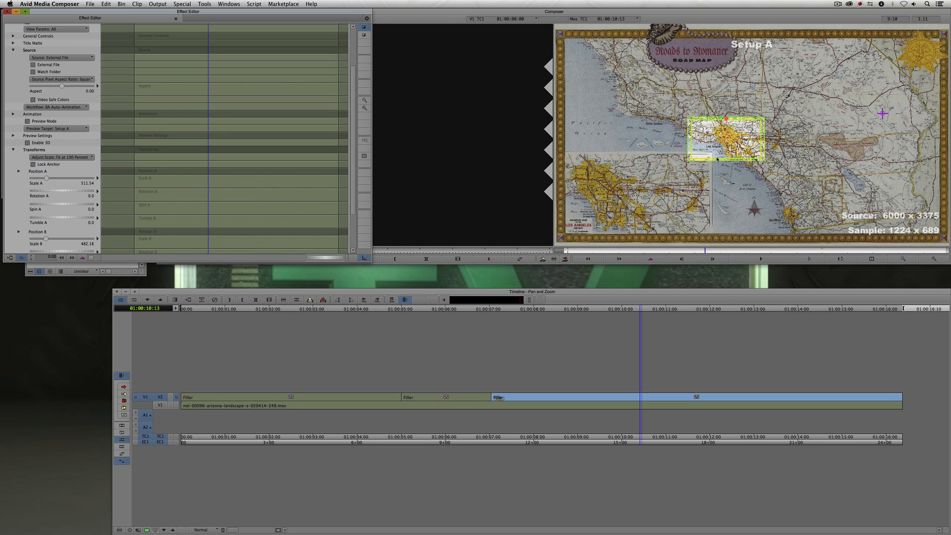
- Frame Setup A tightly on the Roads to Romance title and set Tumble A to -25
left_click_drag(720, 152, 683, 68)
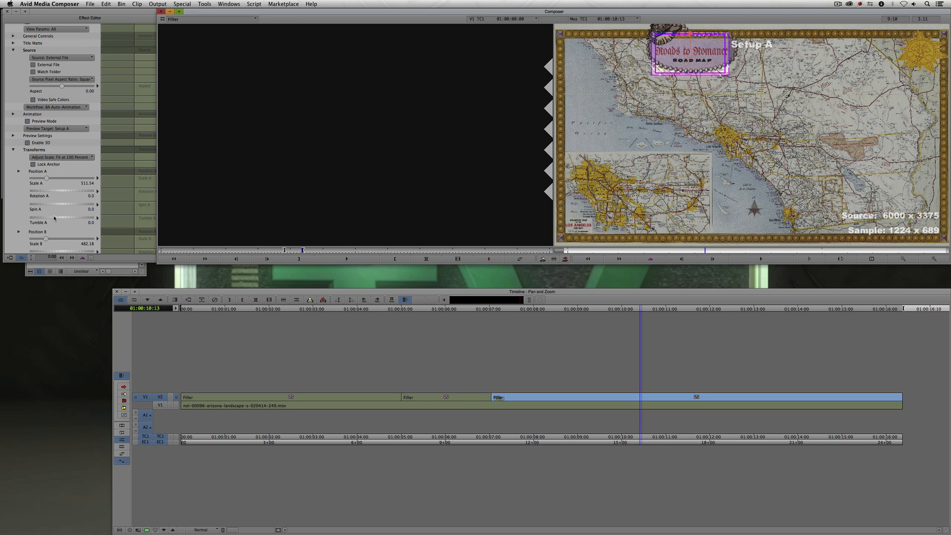
left_click_drag(55, 218, 45, 221)
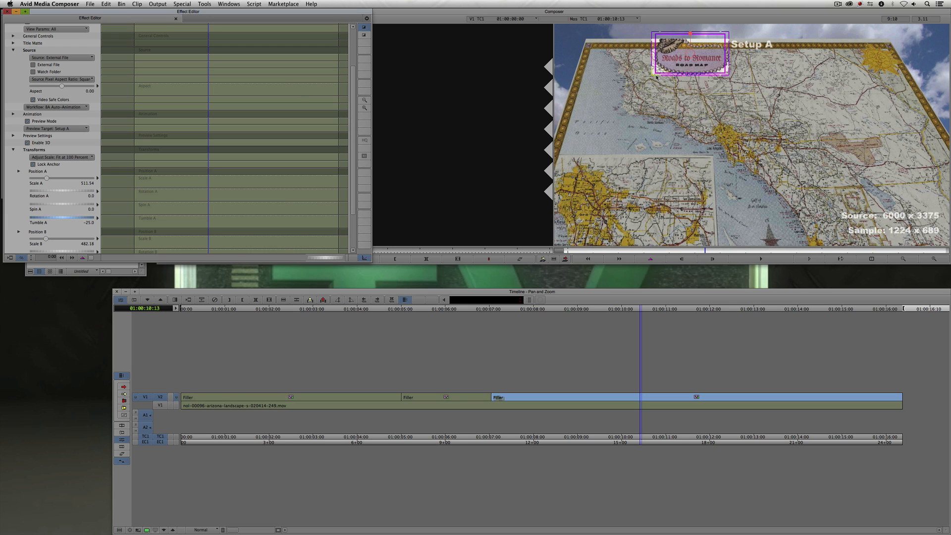
left_click_drag(657, 77, 676, 73)
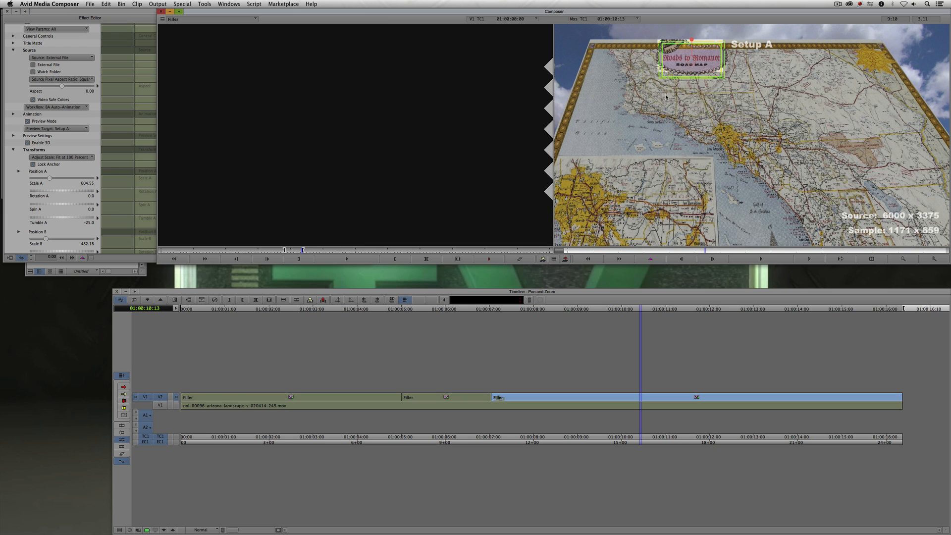
- Turn off Preview Mode, close the Effect Editor, and play the sequence from the start
left_click(28, 122)
key("super+w")
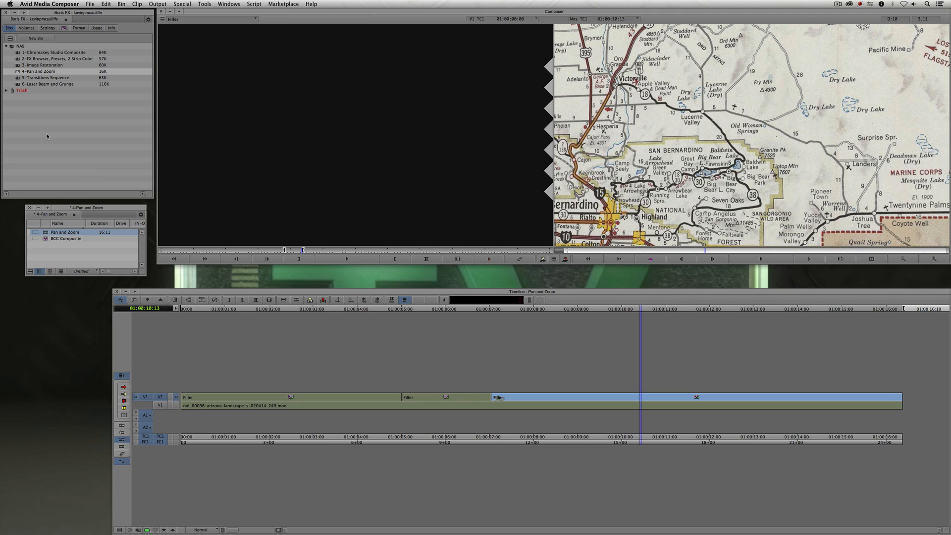
left_click_drag(440, 406, 182, 405)
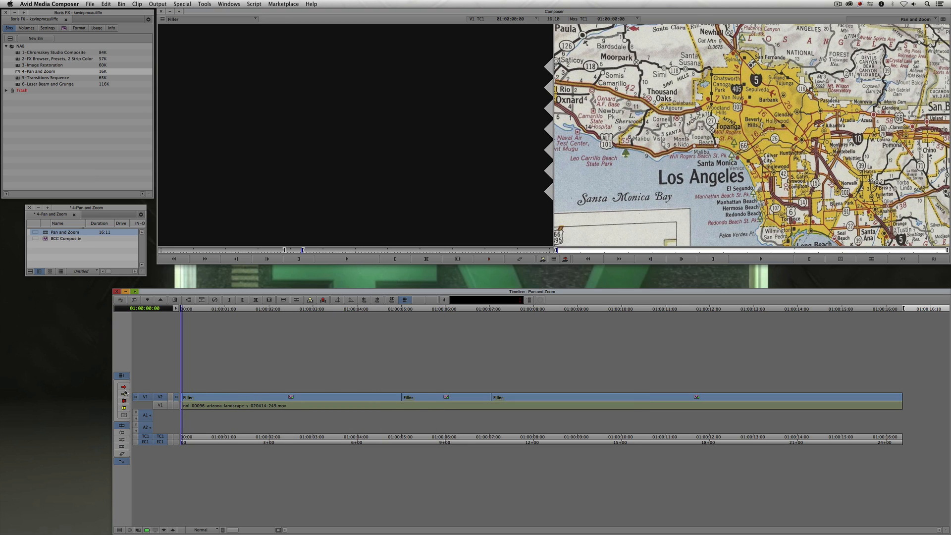
key("space")
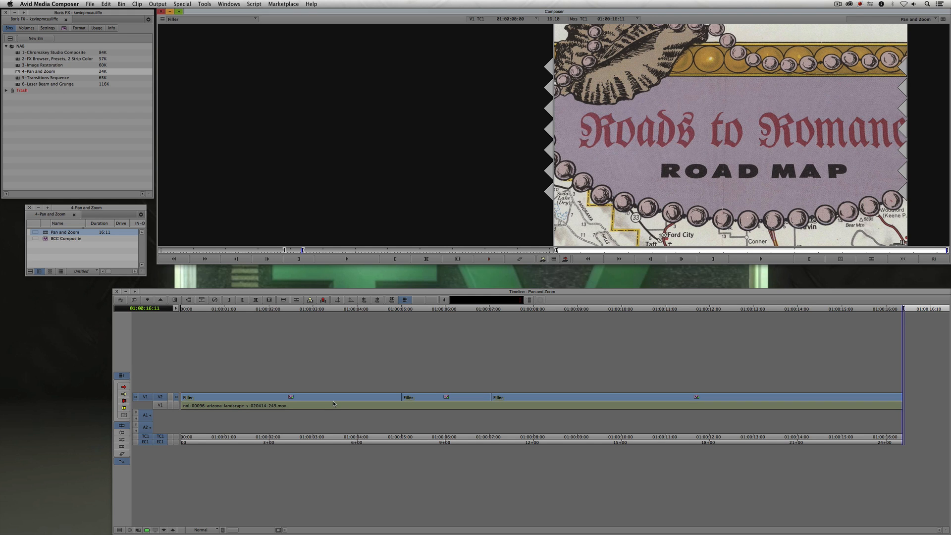
- Select all three Pan and Zoom segments in the Effect Editor and open the Effect Palette
left_click(335, 402)
key("shift+F9")
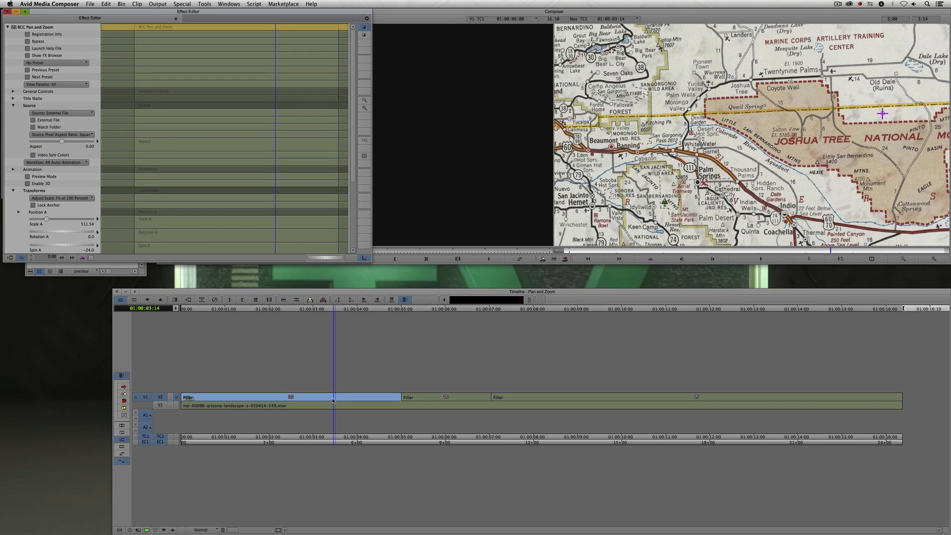
left_click(453, 399, "shift")
left_click(542, 400, "shift")
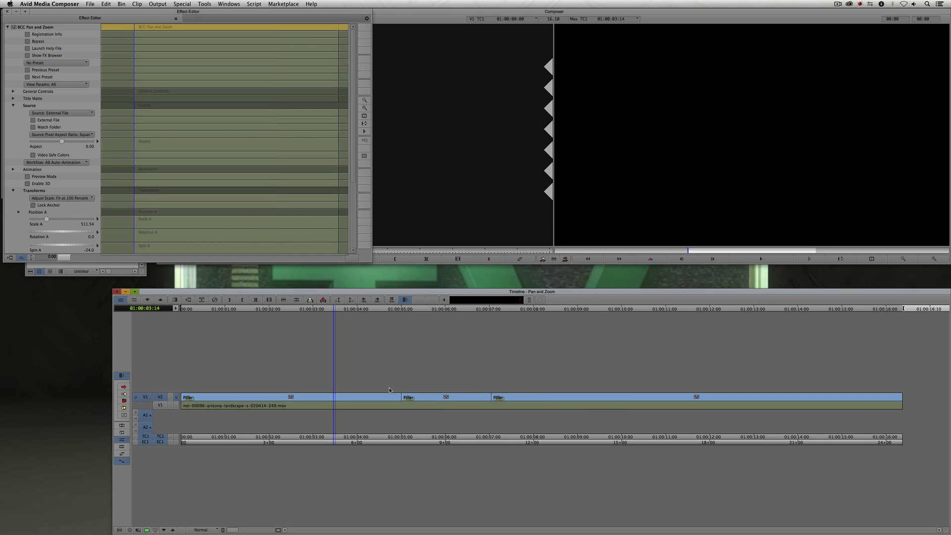
left_click_drag(123, 15, 209, 262)
key("super+8")
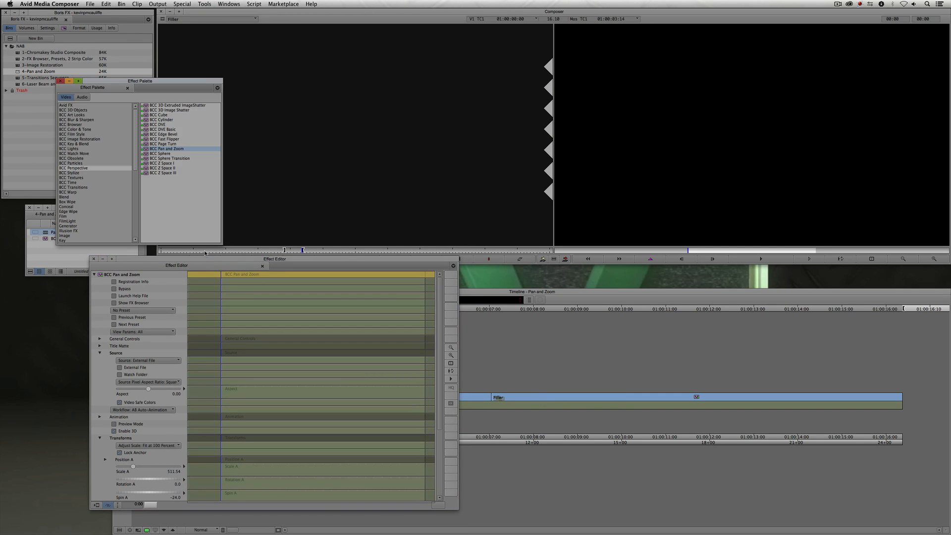
- Apply BCC Composite from the BCC Key & Blend category to the track above the Pan and Zoom map segments
left_click(83, 145)
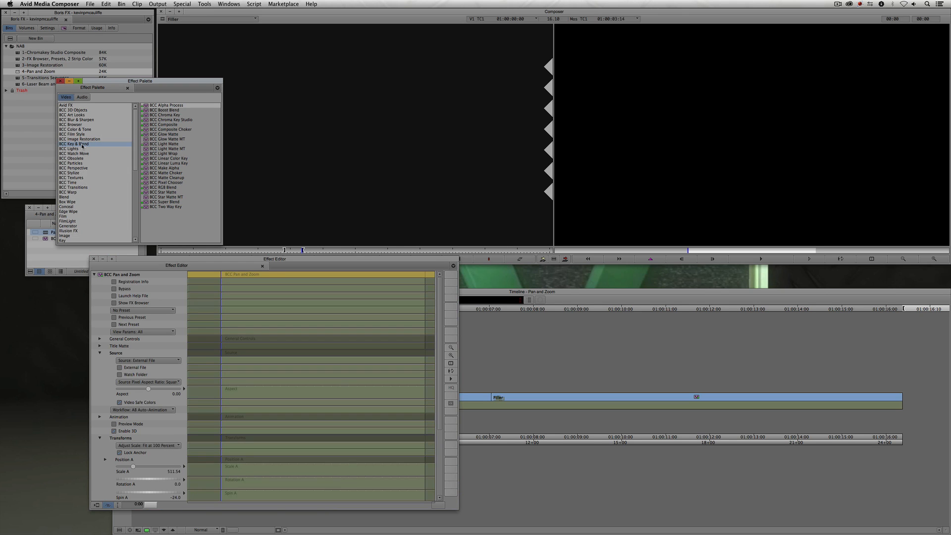
left_click(157, 125)
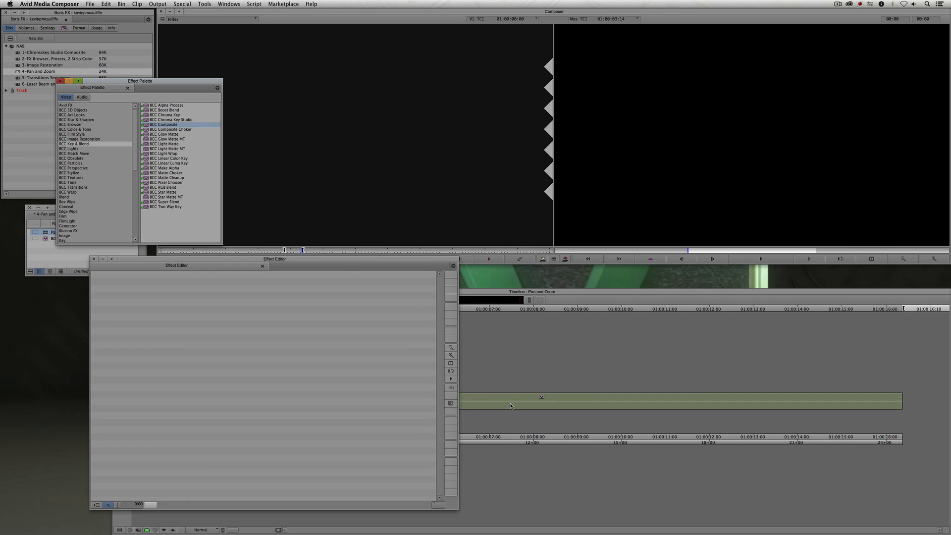
left_click(94, 259)
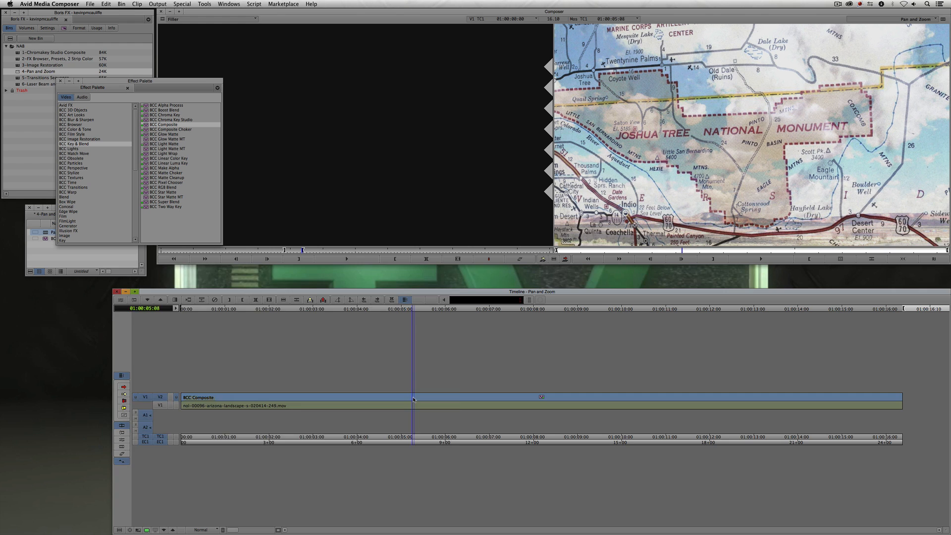
- Open the BCC Composite effect for editing and set its Apply Mode to Darken
key("F8")
left_click_drag(300, 258, 342, 34)
left_click(179, 154)
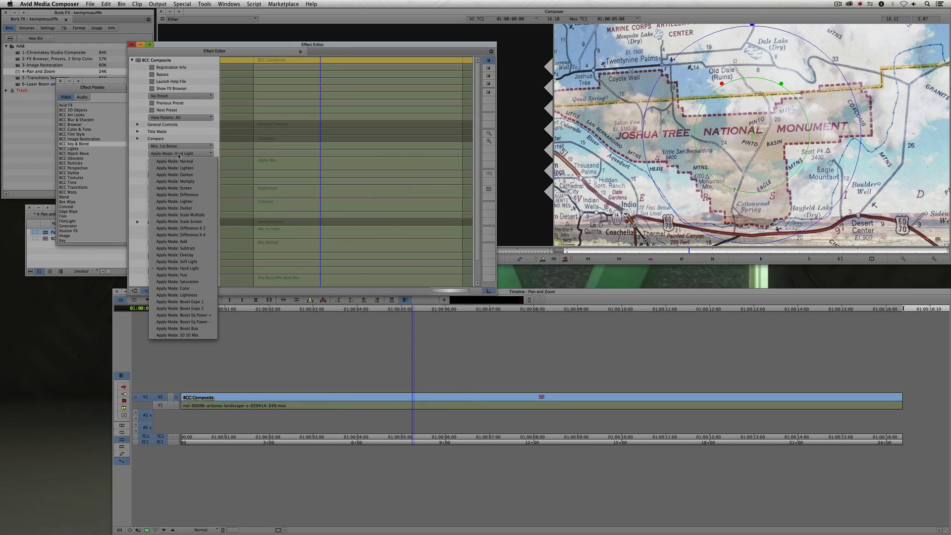
left_click(174, 175)
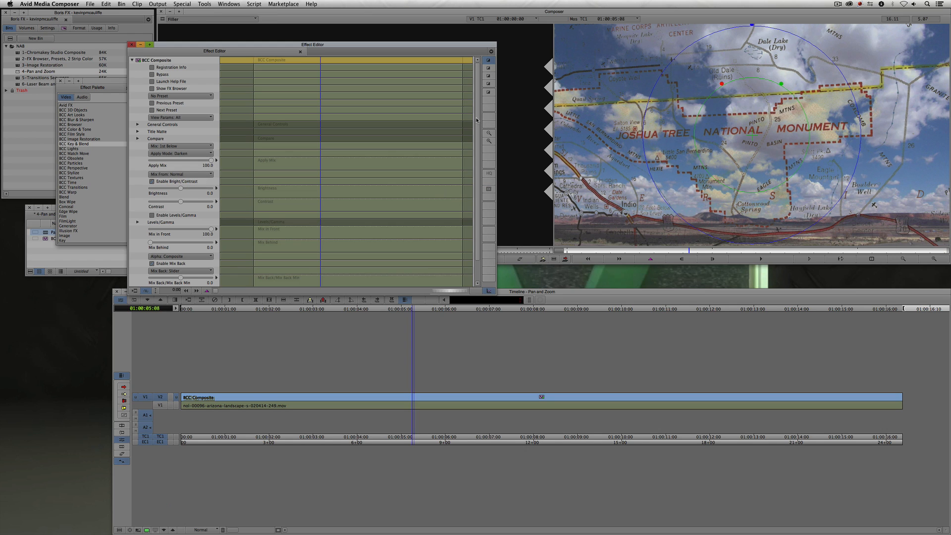
- Turn PixelChooser on and set the PC Region shape to Linear Gradient
scroll(478, 156, "down", 3)
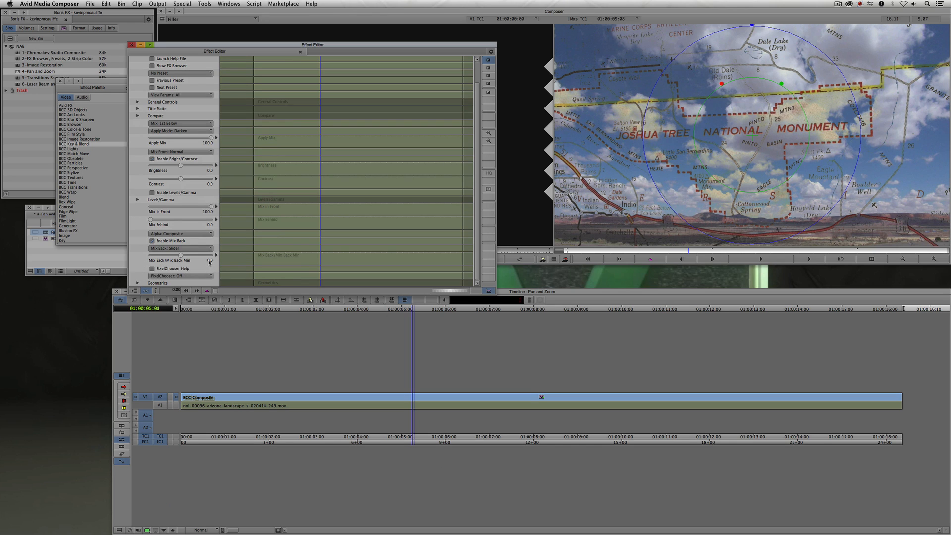
left_click(168, 276)
left_click(171, 290)
scroll(139, 261, "down", 1)
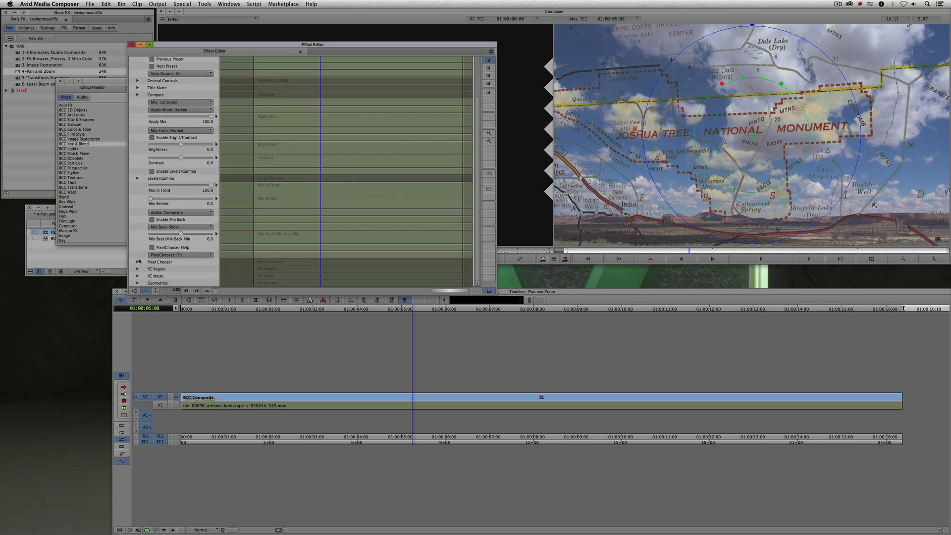
left_click(138, 269)
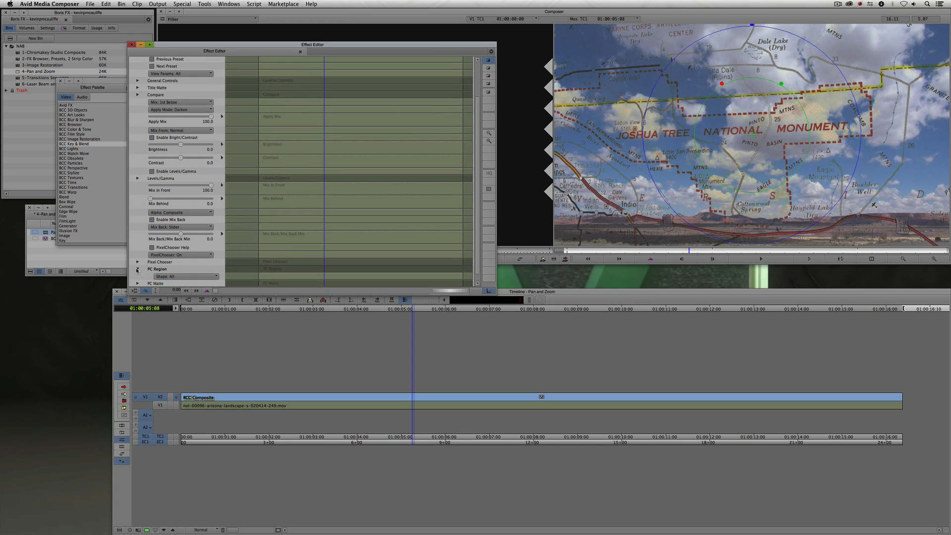
left_click(175, 277)
left_click(182, 338)
- Set the gradient's Stretch/Direction to -90, nudge Point 1's X Point, and close the Effect Editor
scroll(142, 271, "down", 3)
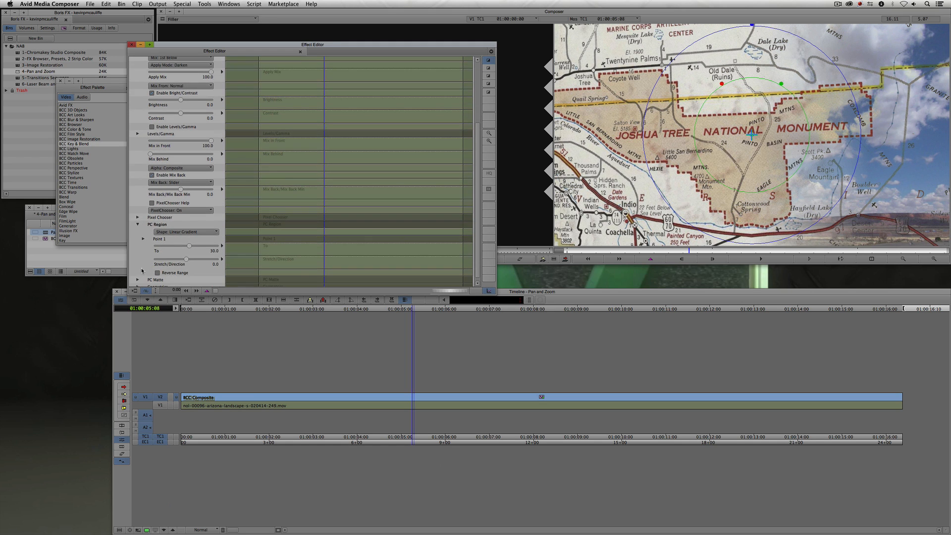
mouse_move(183, 260)
left_mouse_down()
mouse_move(202, 259)
mouse_move(174, 261)
left_mouse_up()
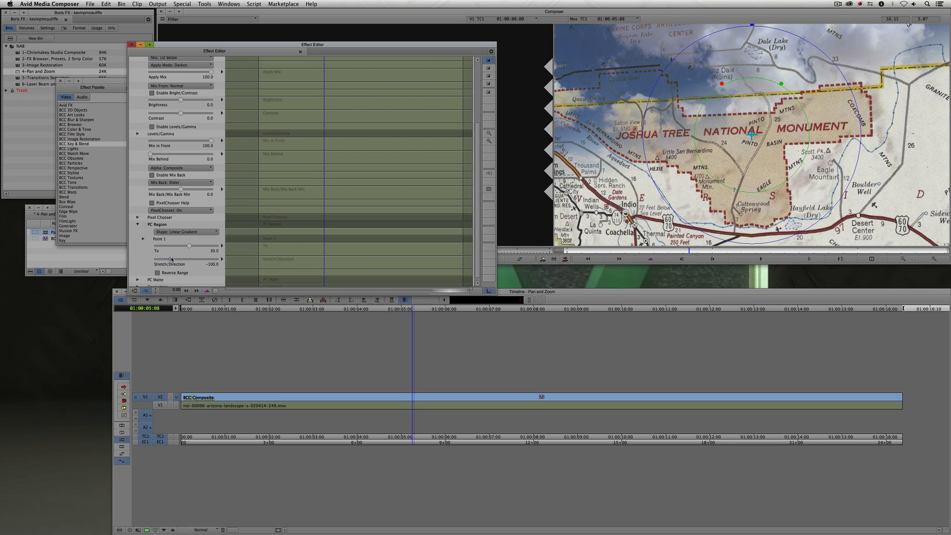
left_click(143, 239)
left_click_drag(192, 260, 195, 260)
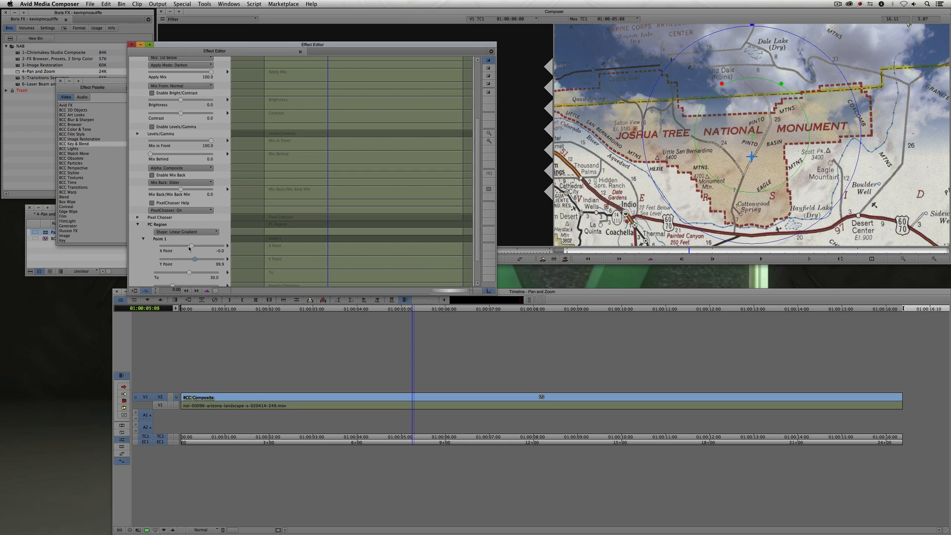
left_click(132, 45)
- Play the composited map sequence from the start
left_click_drag(325, 405, 179, 401)
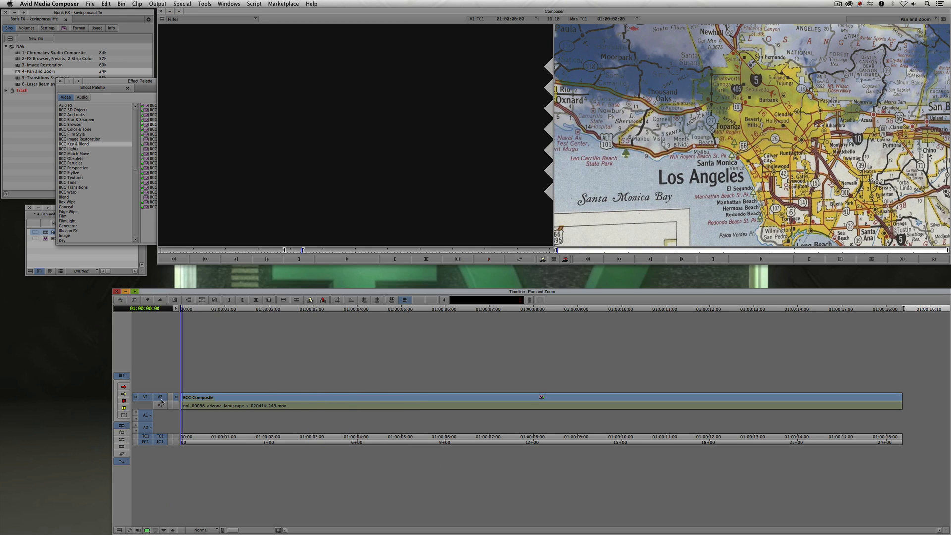
key("space")
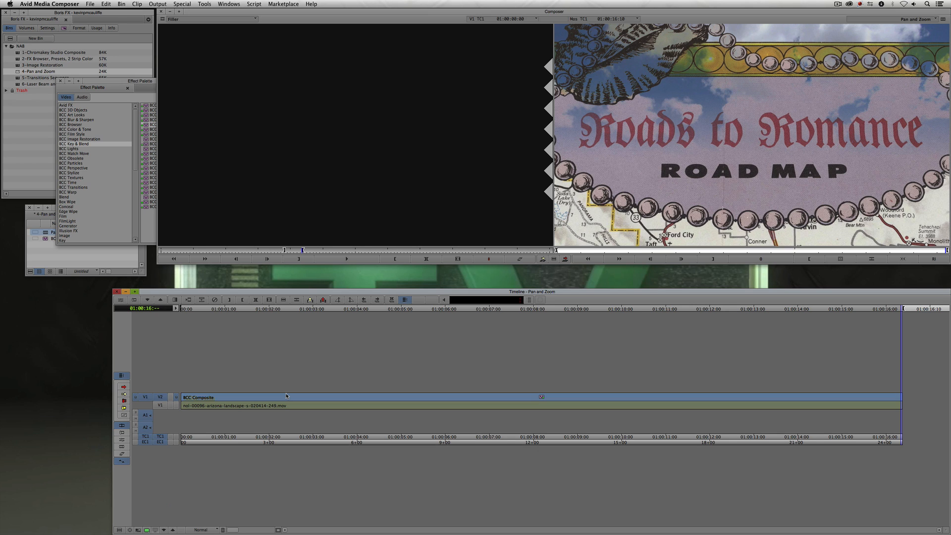
- Close the Effect Palette and the Pan and Zoom bin, and open the 5-Transitions Sequence bin
left_click(60, 80)
left_click(29, 208)
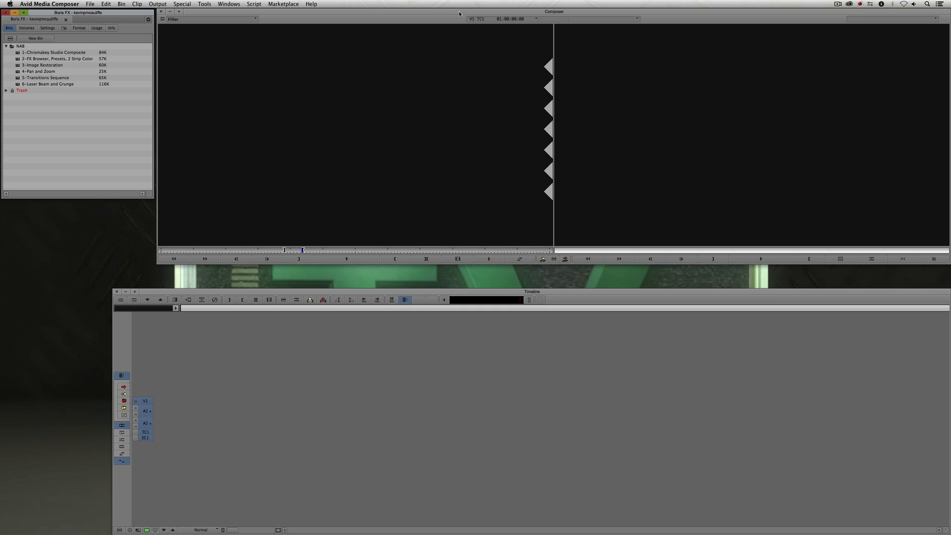
double_click(31, 77)
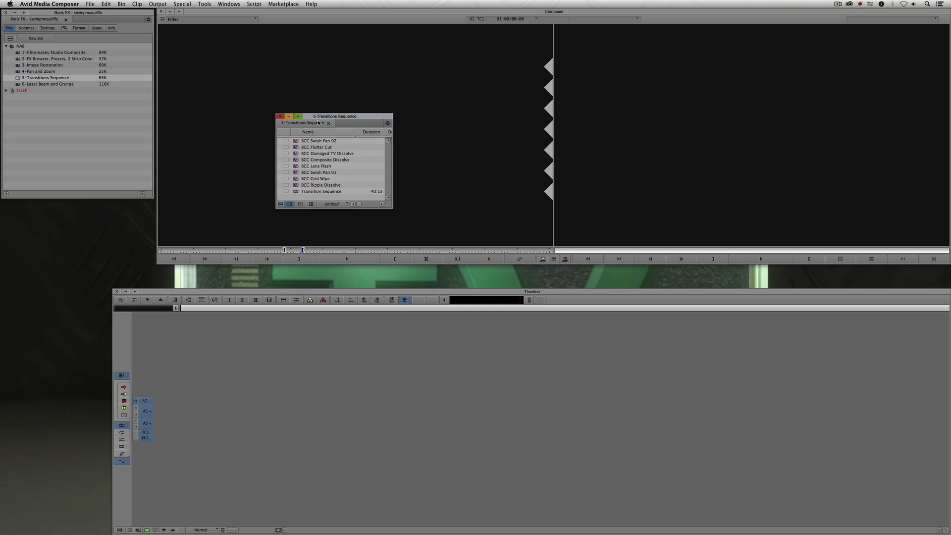
left_click_drag(337, 119, 51, 274)
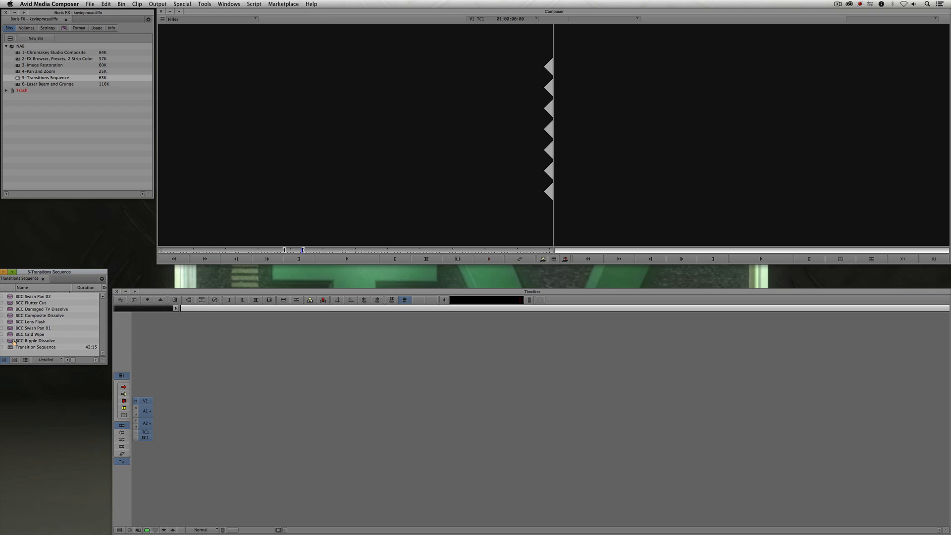
- Load the Transition Sequence into the timeline and move the position indicator near its start
left_click(10, 347)
double_click(9, 349)
left_click_drag(297, 416, 218, 407)
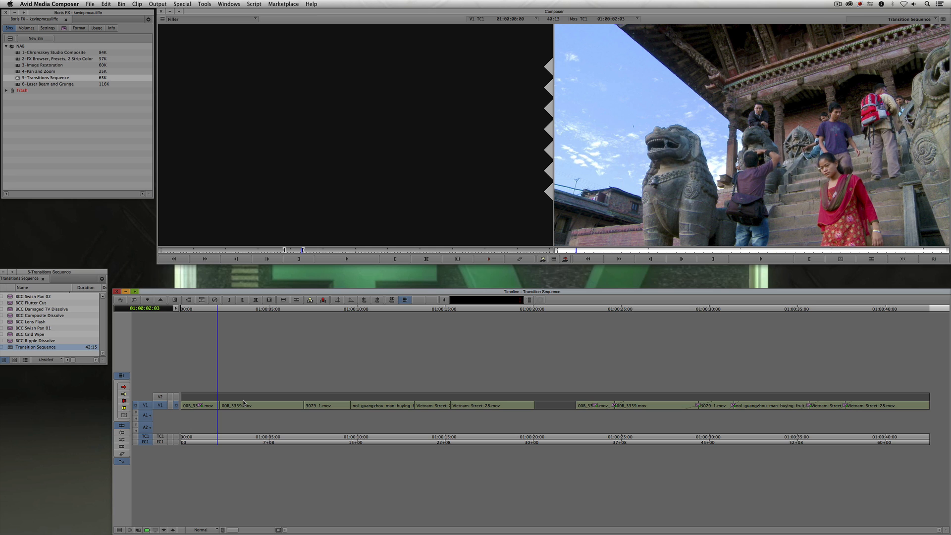
- Apply the BCC Lens Flash transition from the BCC Transitions category onto the first cut of the sequence
key("super+8")
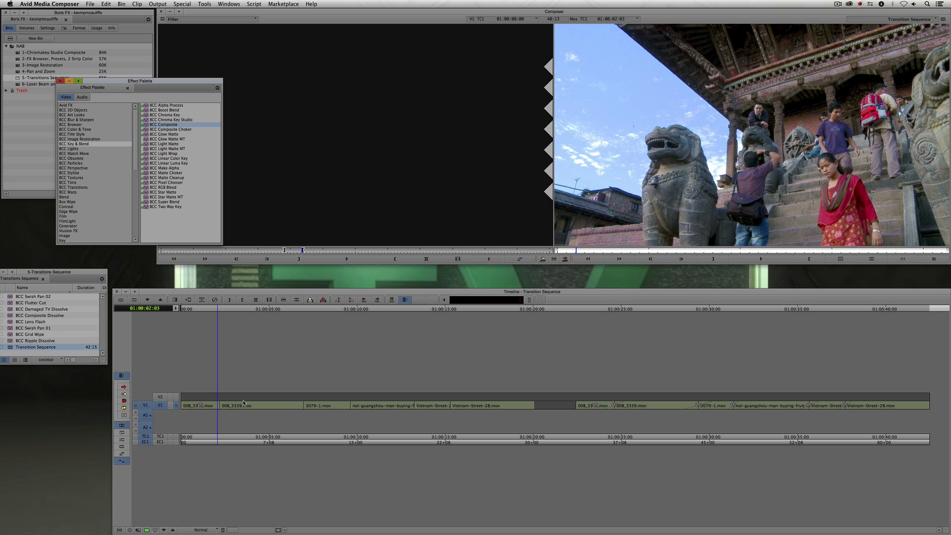
left_click_drag(130, 83, 248, 73)
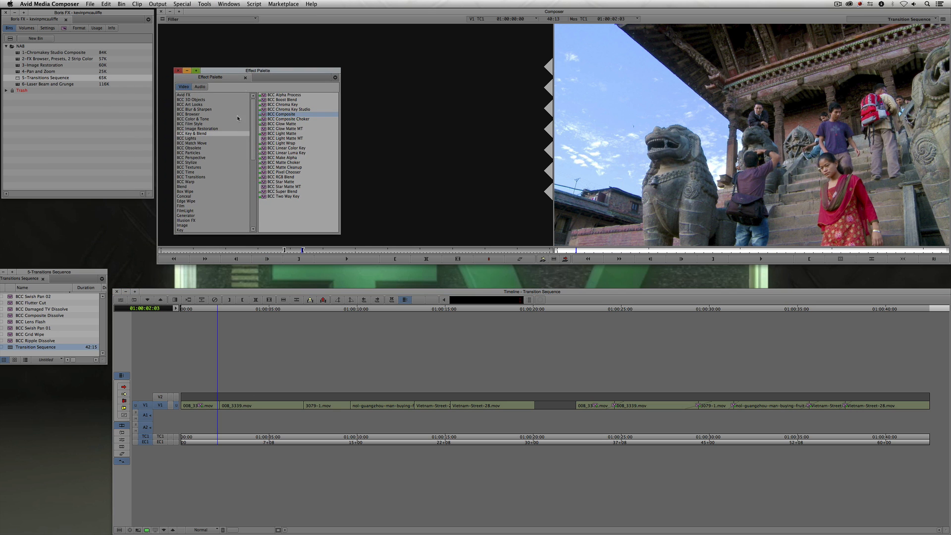
left_click(204, 178)
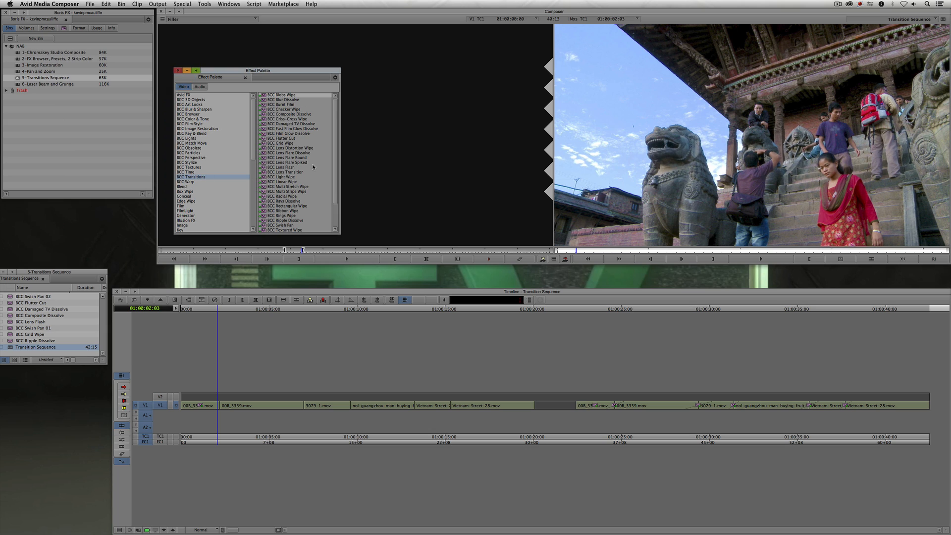
left_click(292, 168)
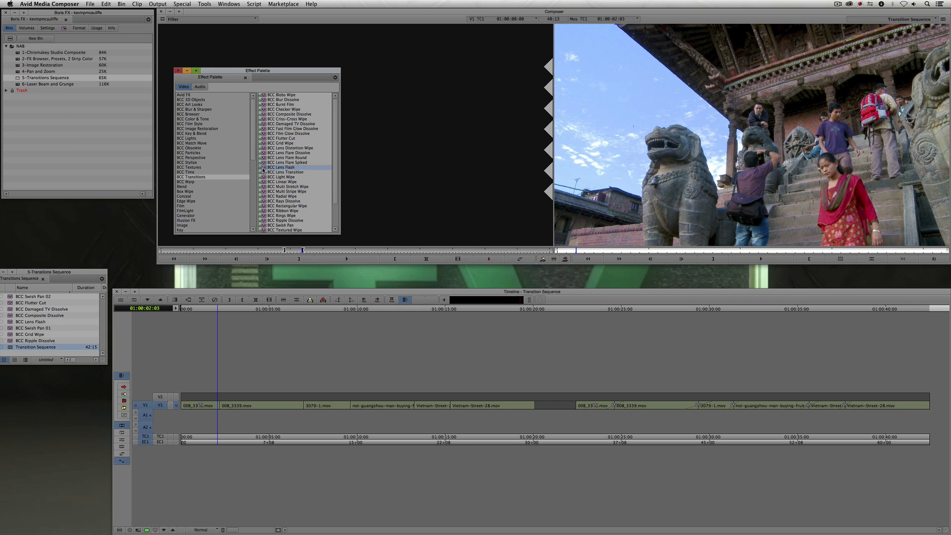
left_click_drag(263, 170, 201, 409)
key("super+8")
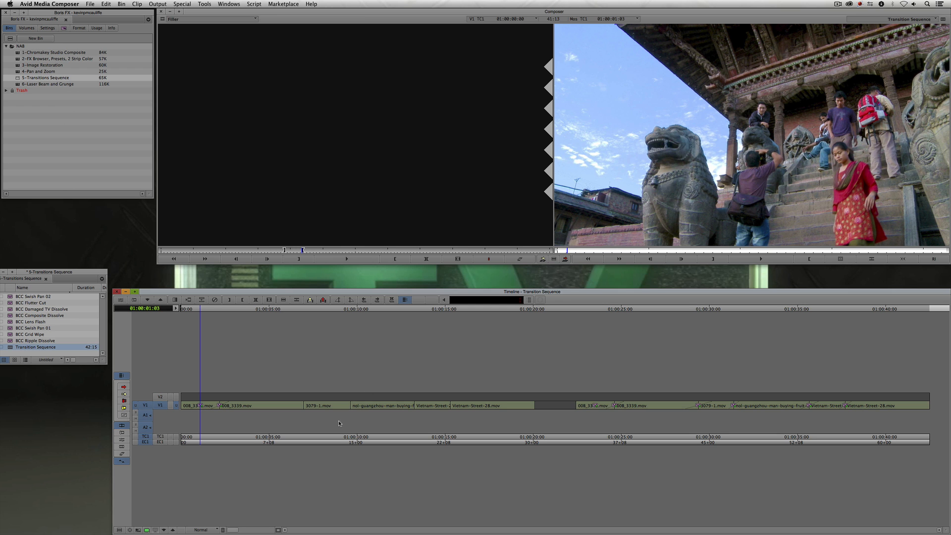
- Delete the applied transition and park the position indicator near the first cut
left_click(219, 407)
key("Delete")
left_click(208, 409)
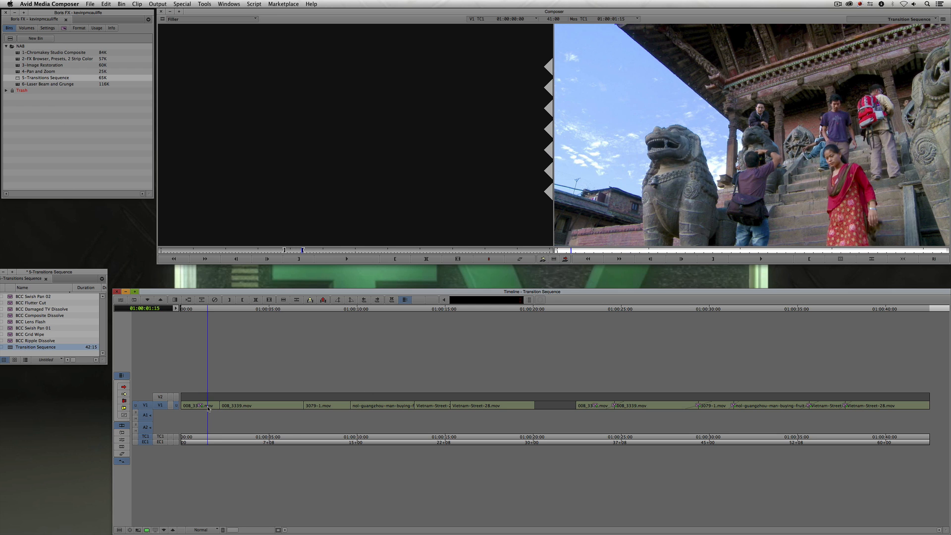
left_click_drag(209, 409, 209, 407)
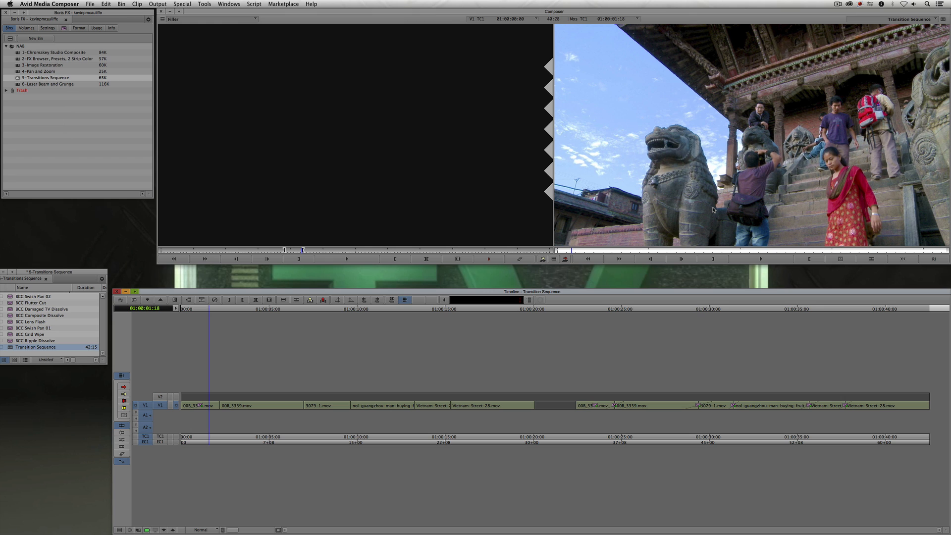
- Reapply the BCC Lens Flash transition to the cut between the first two clips
key("shift+F10")
key("shift+F9")
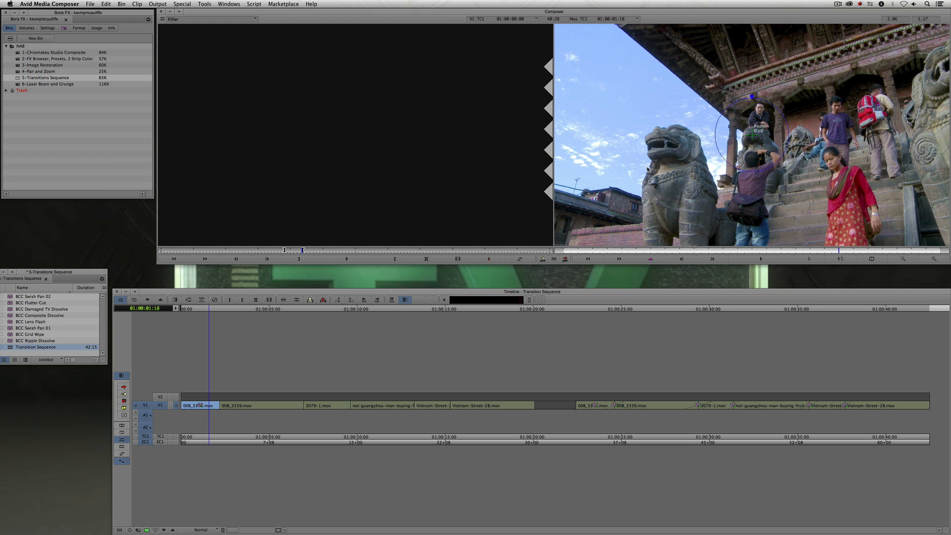
key("super+8")
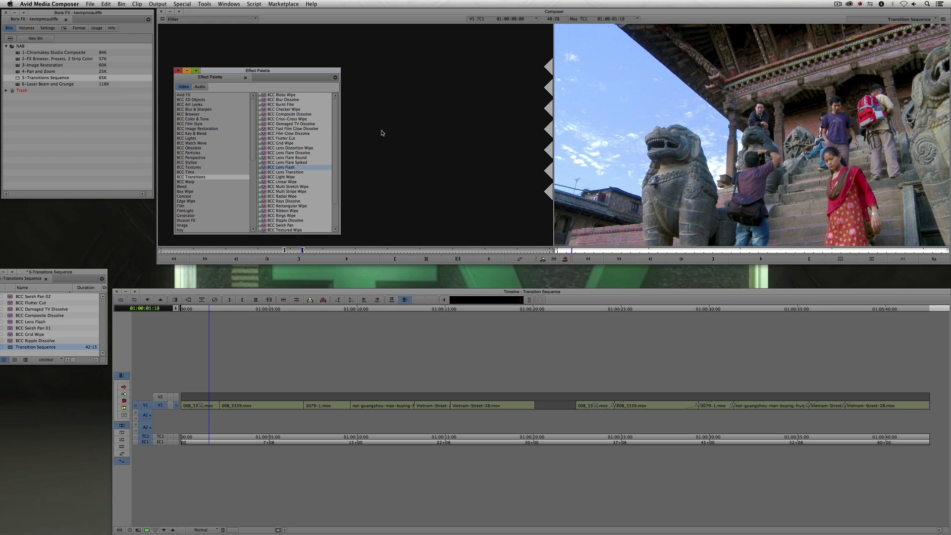
left_click_drag(264, 171, 213, 407)
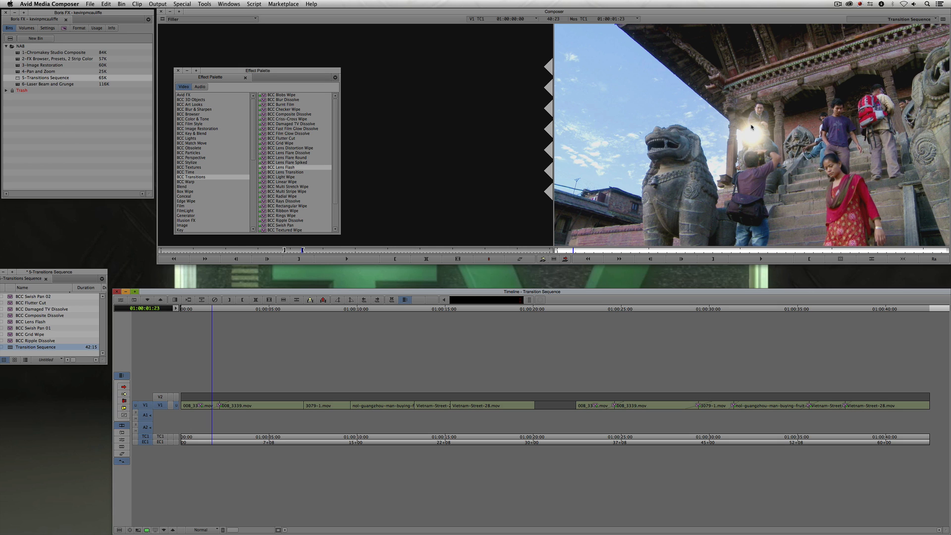
- Open the Lens Flash transition in the Effect Editor and reposition the flare's start points in the viewer
key("shift+F10")
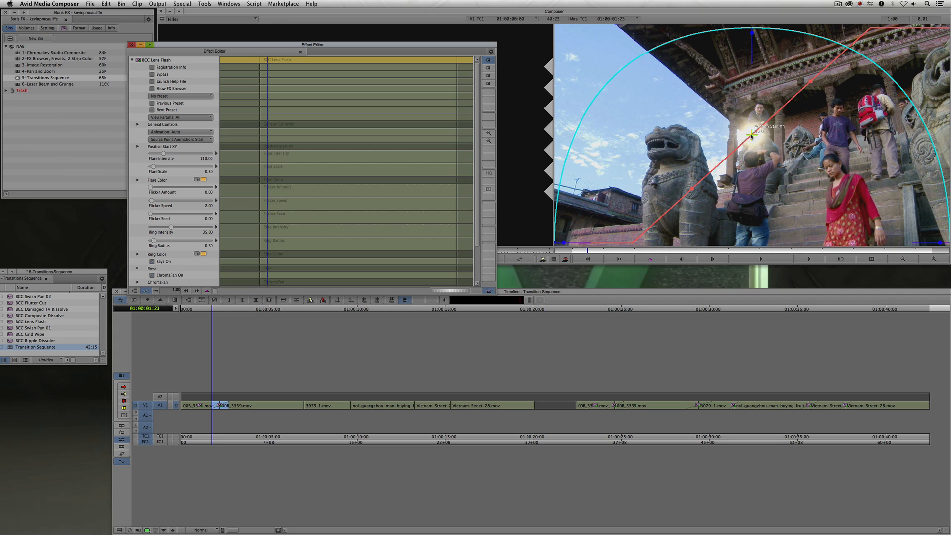
left_click_drag(752, 134, 855, 113)
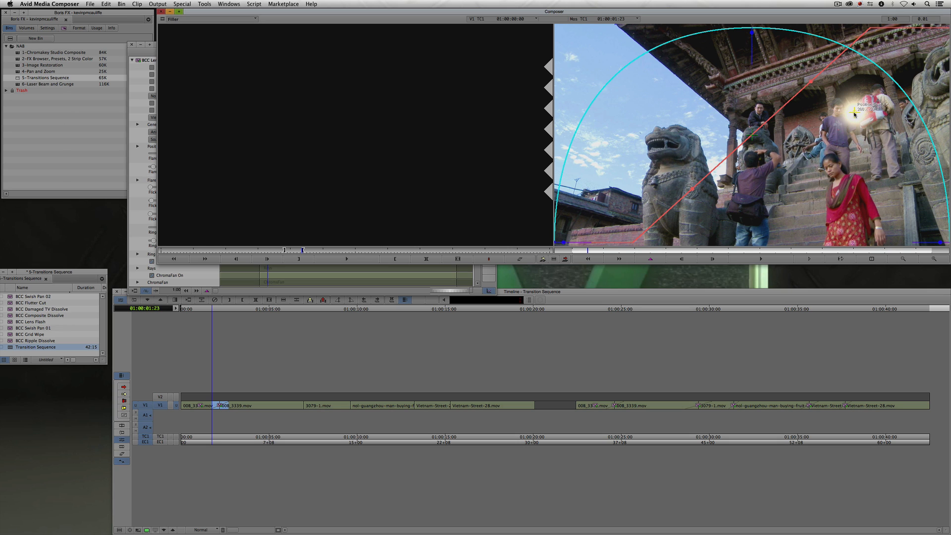
left_click_drag(580, 54, 580, 59)
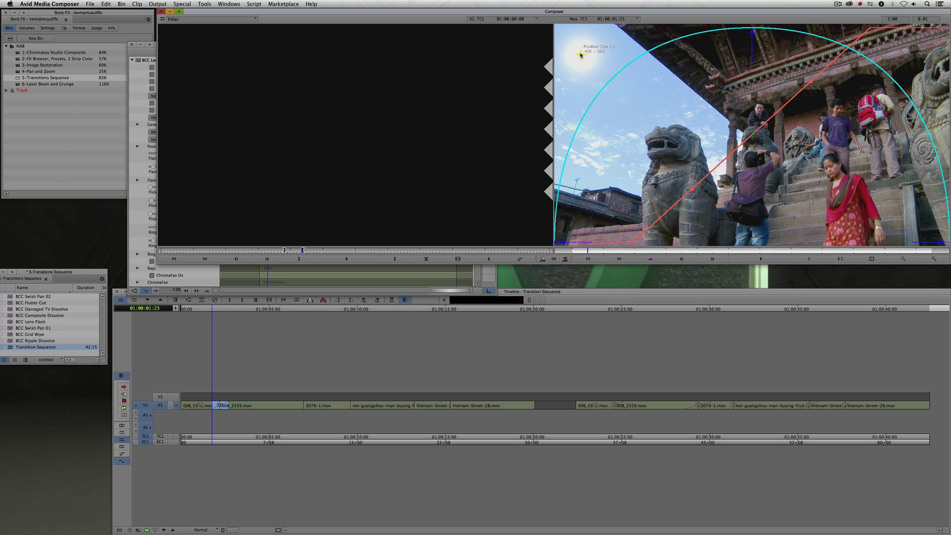
left_click(851, 193)
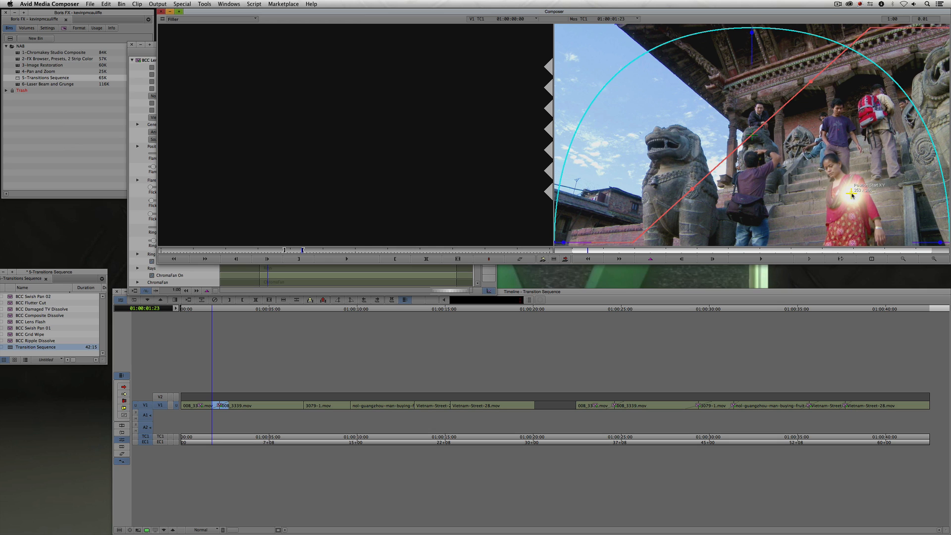
left_click(572, 44)
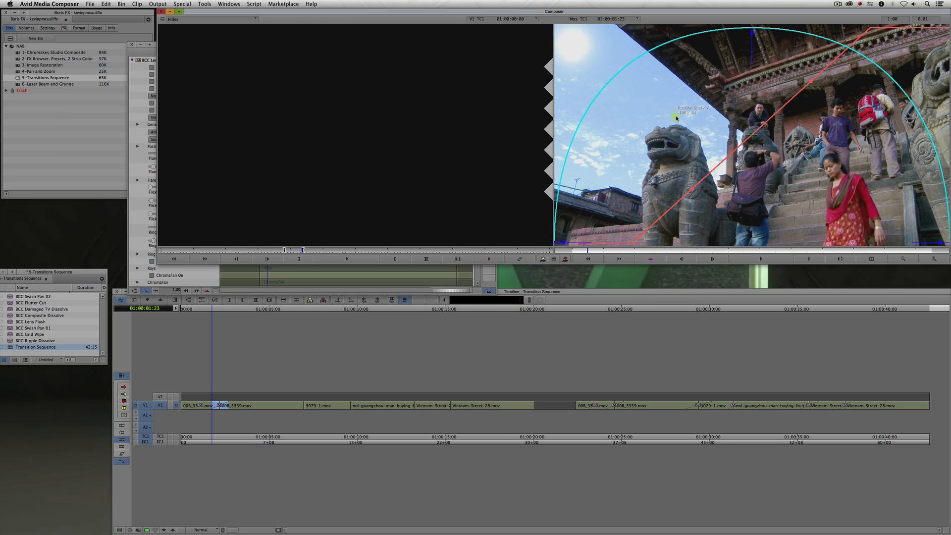
left_click_drag(726, 147, 758, 152)
- Scrub through the transition in the effect preview to check the flare animation
left_click_drag(583, 255, 633, 254)
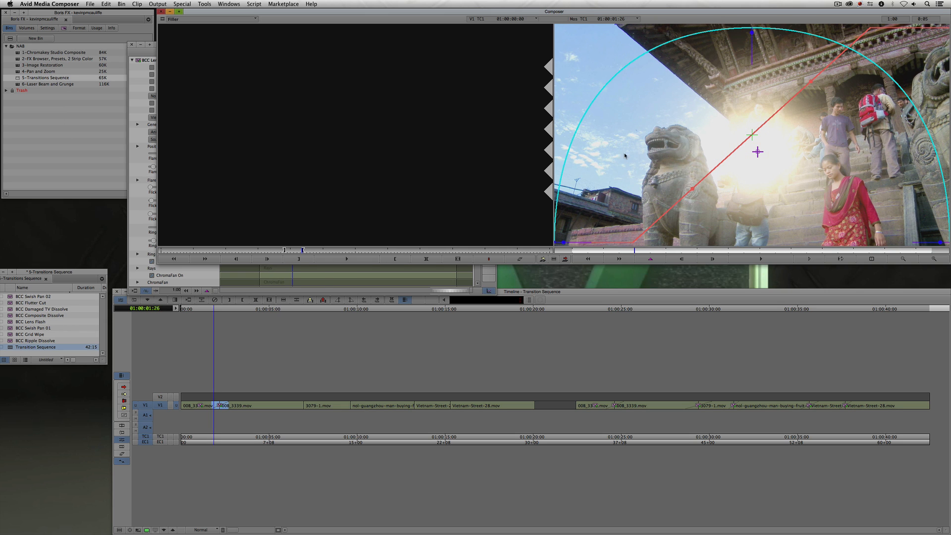
left_click(645, 251)
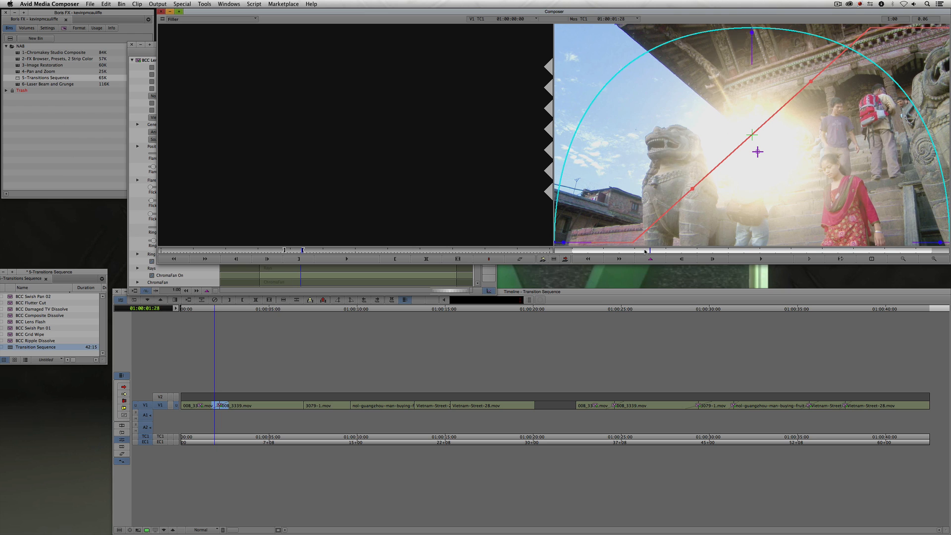
left_click_drag(645, 252, 682, 251)
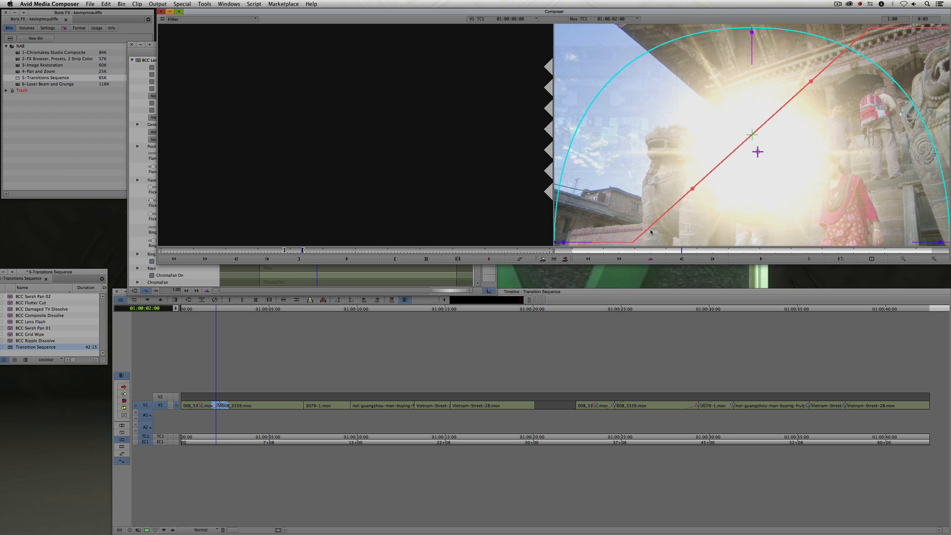
key("y")
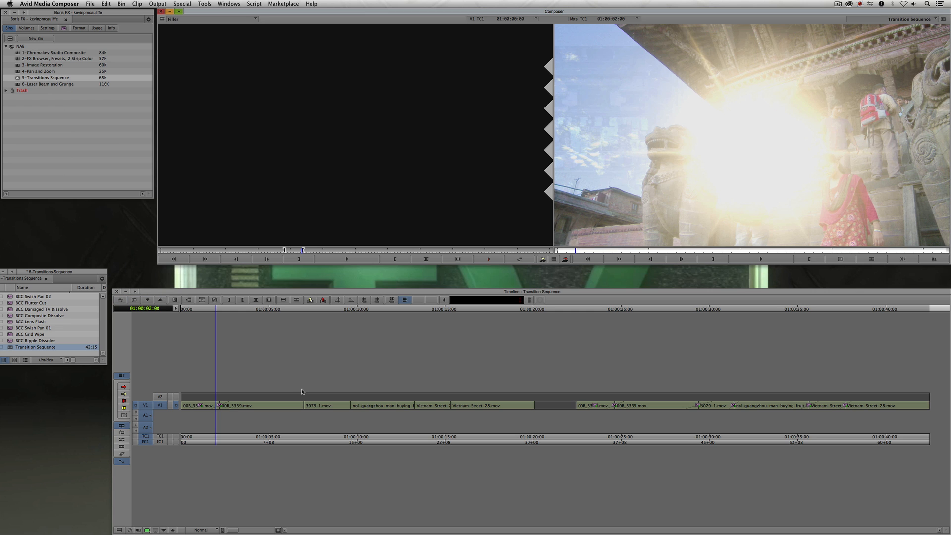
- Preview the Lens Flash transition by scrubbing across the cut in the timeline and the Effect Editor
left_click(208, 412)
mouse_move(207, 409)
left_mouse_down()
mouse_move(235, 403)
mouse_move(219, 407)
left_mouse_up()
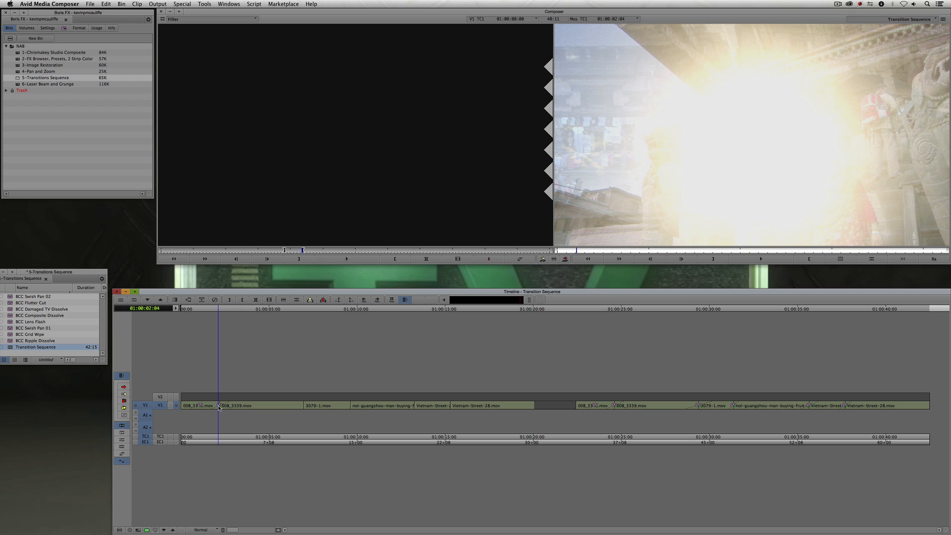
double_click(219, 406)
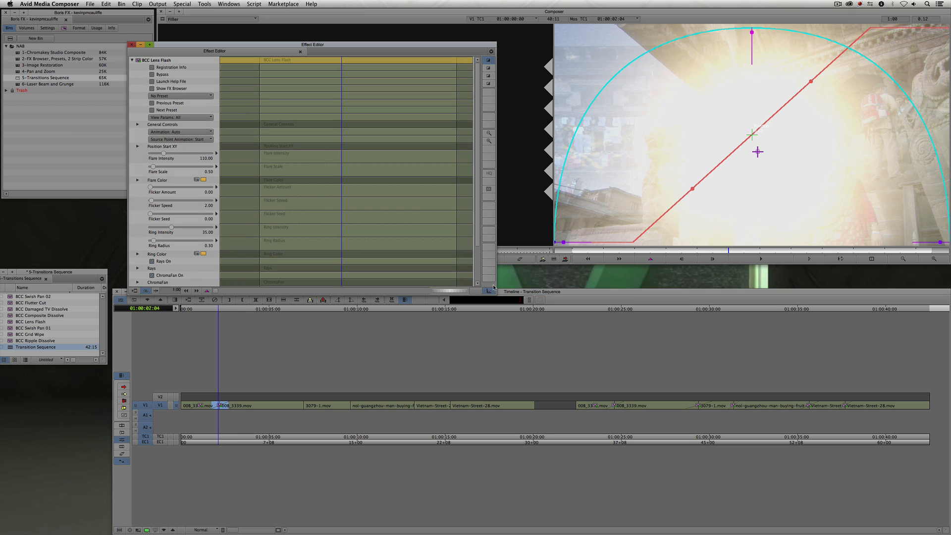
left_click_drag(741, 254, 758, 252)
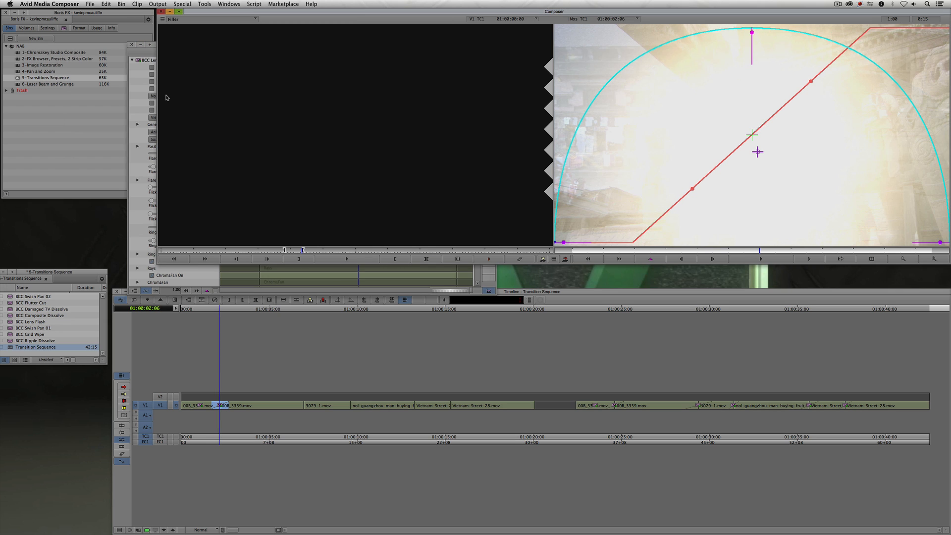
left_click(145, 58)
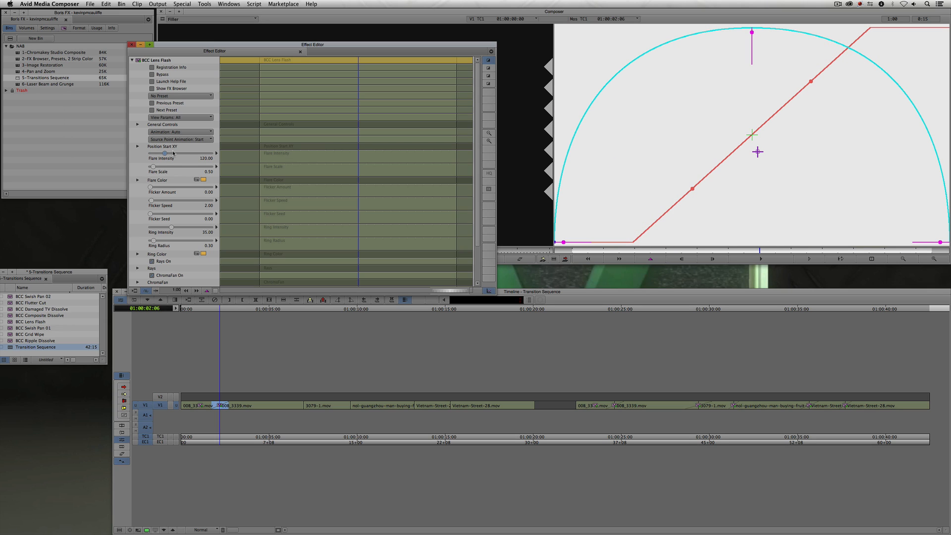
left_click(208, 408)
mouse_move(207, 408)
left_mouse_down()
mouse_move(233, 407)
mouse_move(221, 409)
left_mouse_up()
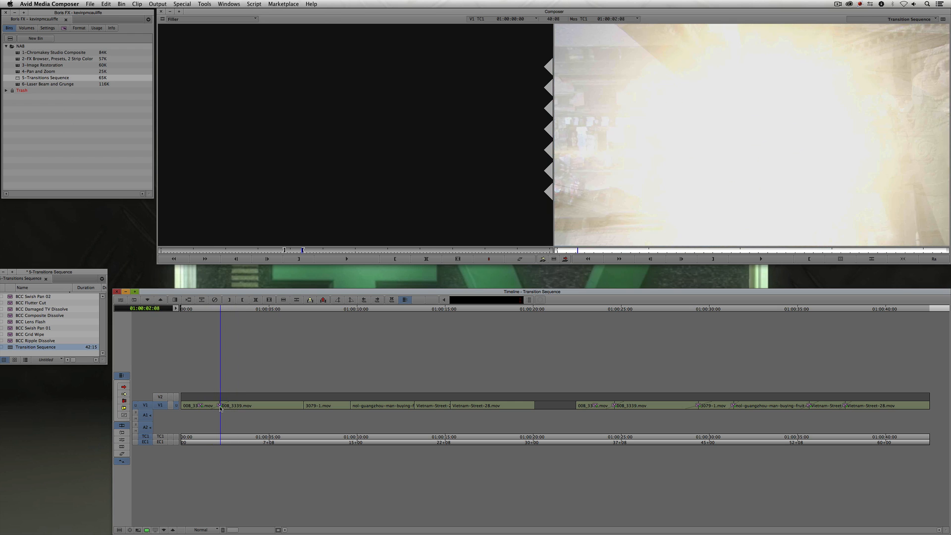
key("shift+F10")
left_click(583, 251)
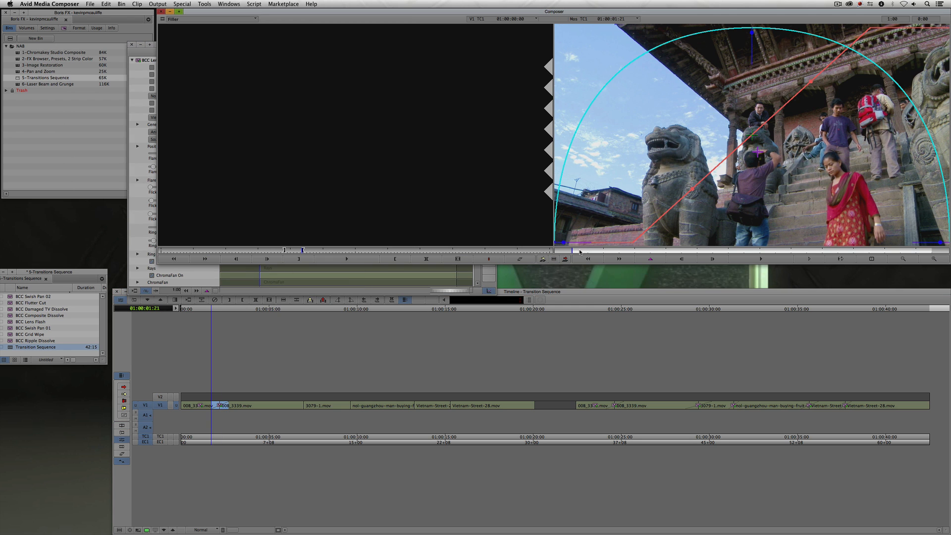
- Review the Lens Flash parameters in the Effect Editor, close it, and scrub through the transition again
left_click(151, 58)
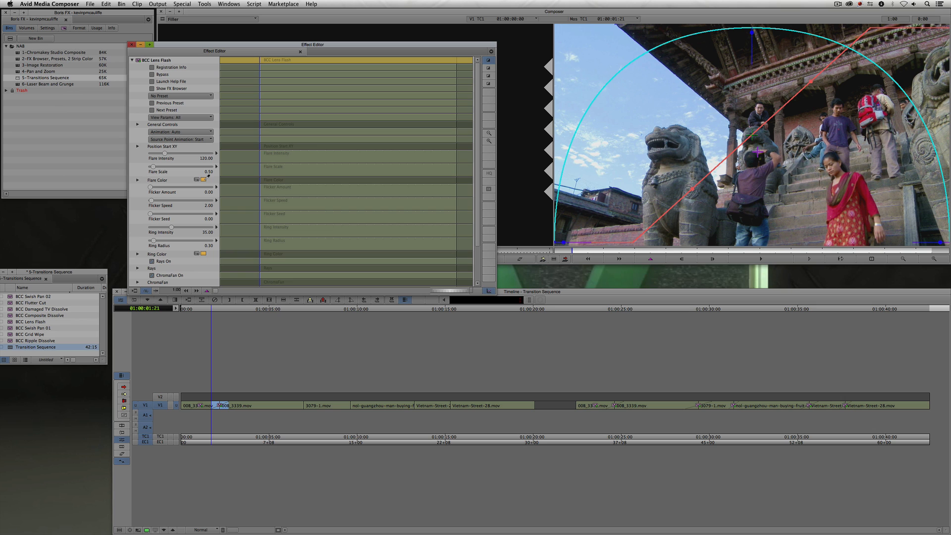
left_click_drag(404, 124, 636, 97)
key("super+w")
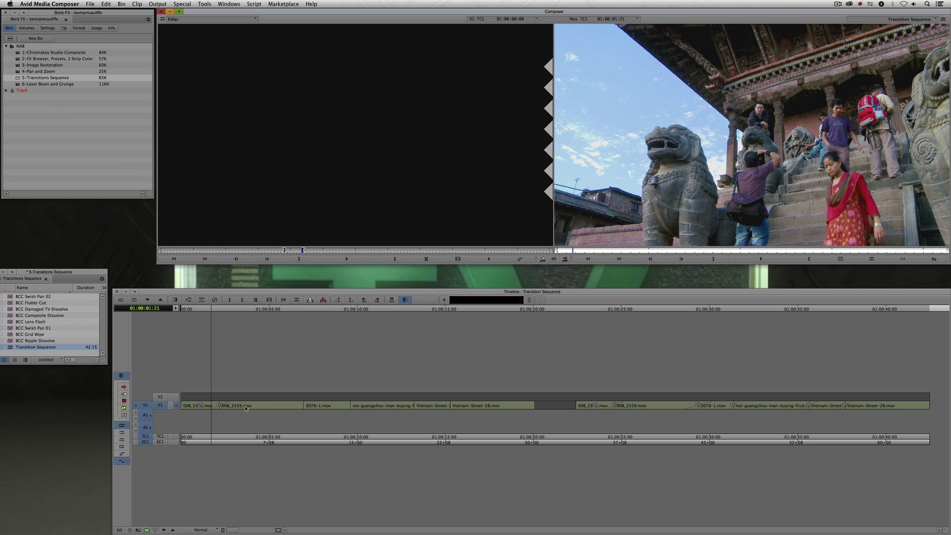
left_click_drag(213, 407, 215, 407)
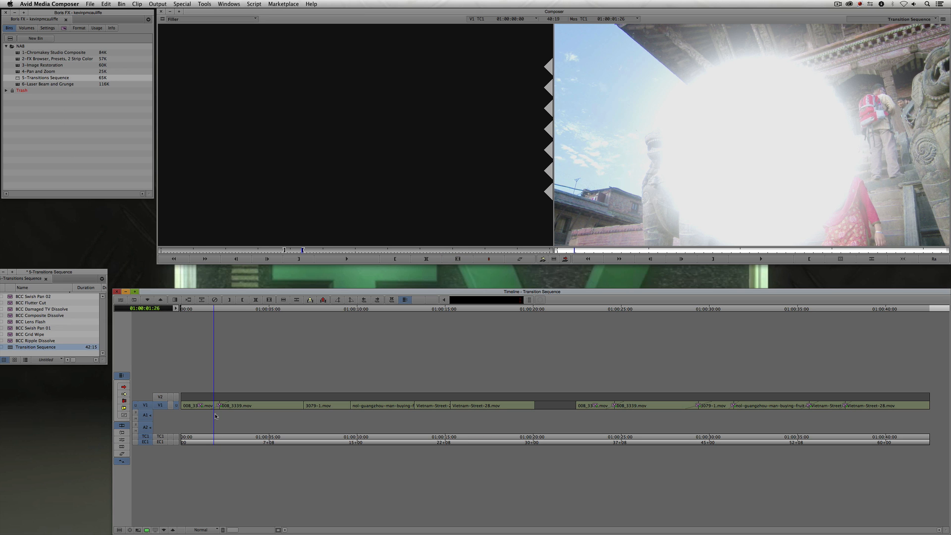
left_click_drag(216, 407, 224, 402)
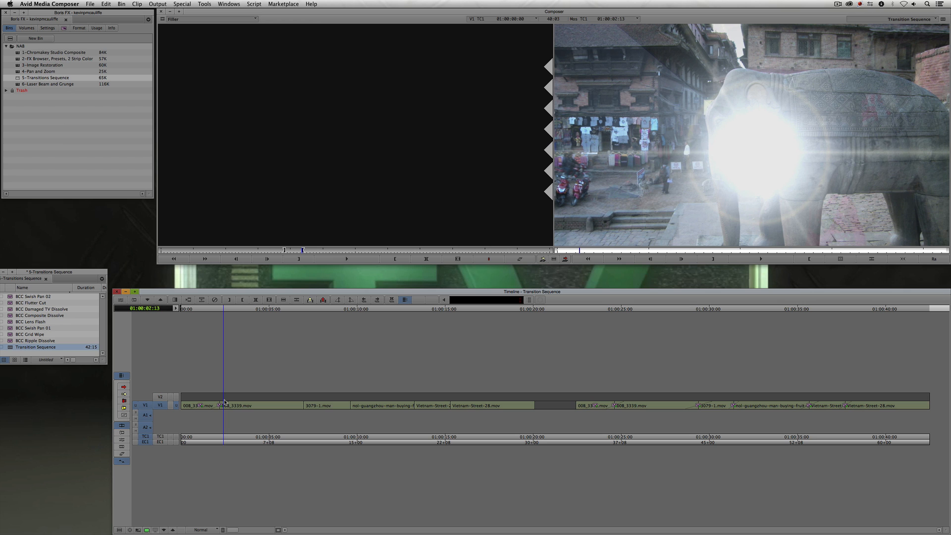
- Reopen the Lens Flash Effect Editor and set Flare Intensity to 100
double_click(224, 402)
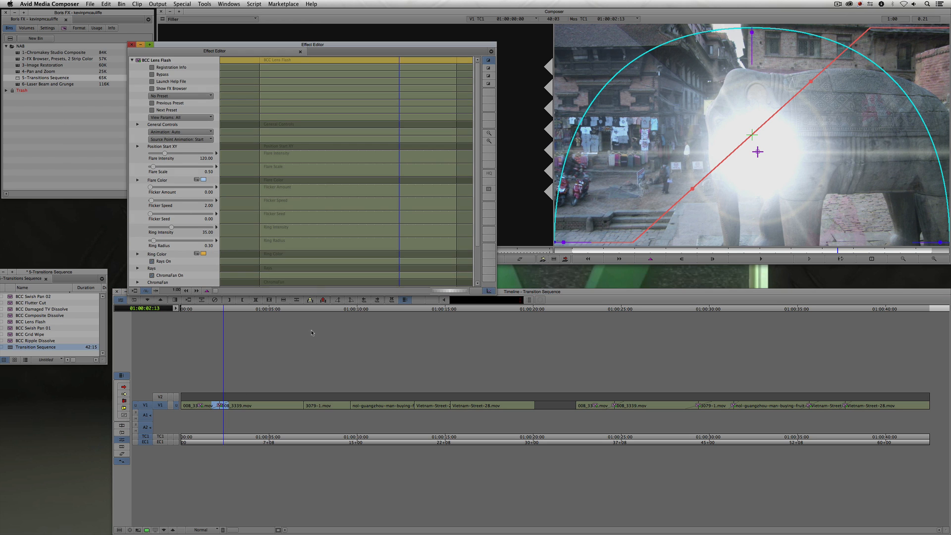
left_click_drag(649, 252, 677, 250)
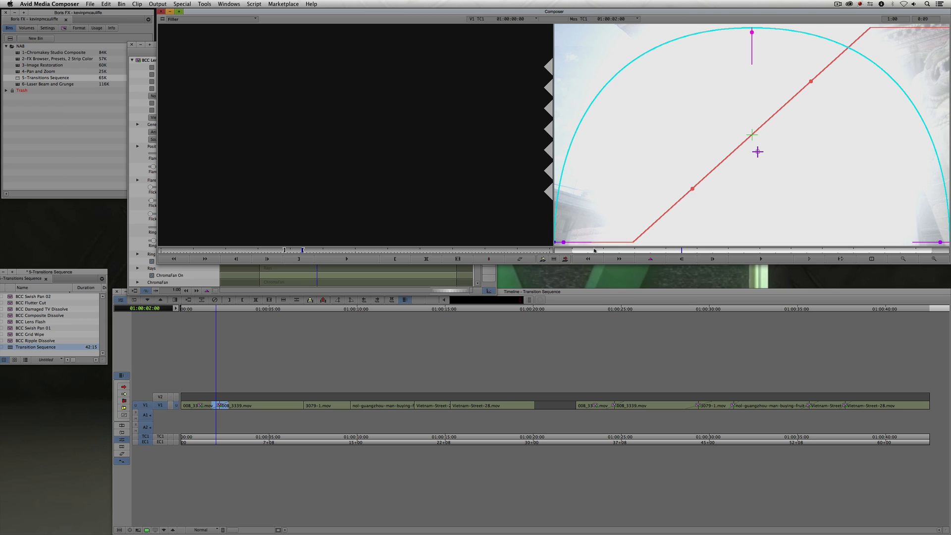
left_click(133, 79)
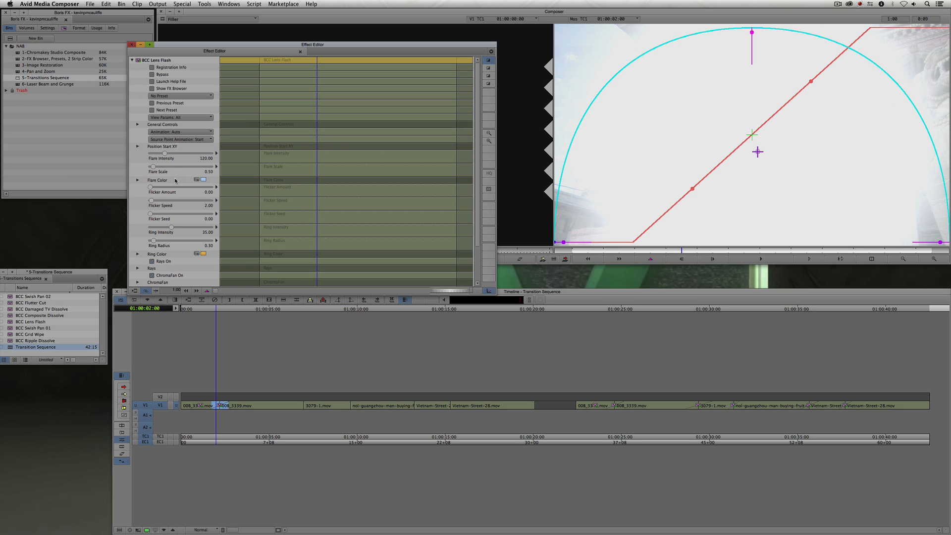
type("0")
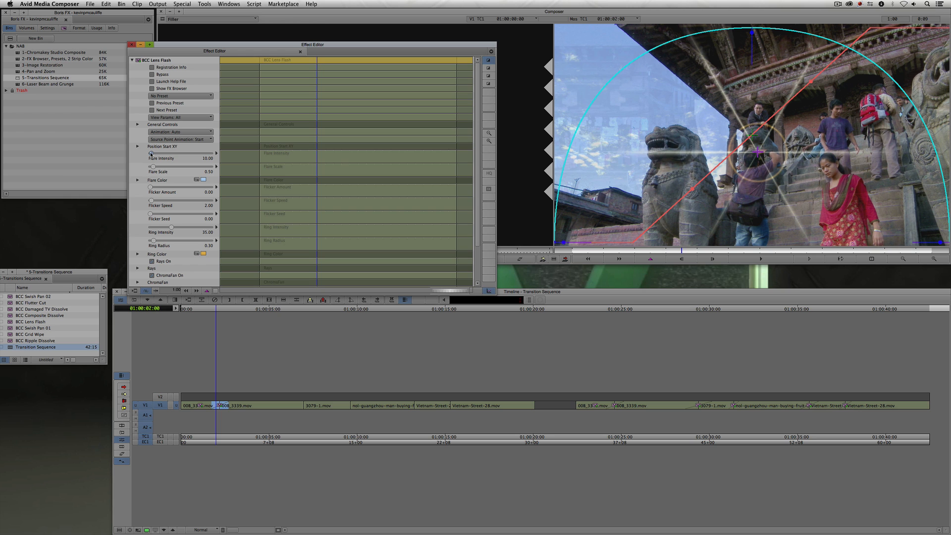
type("0")
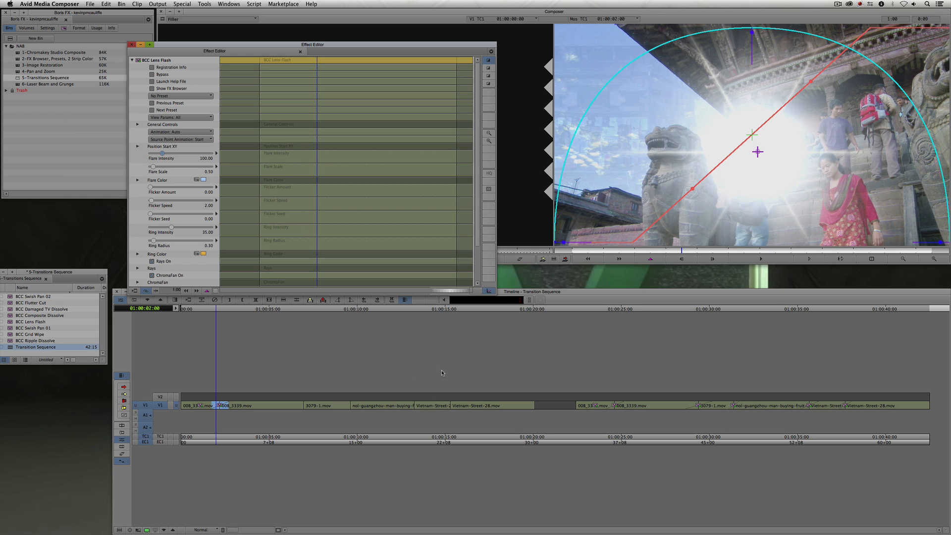
left_click(683, 254)
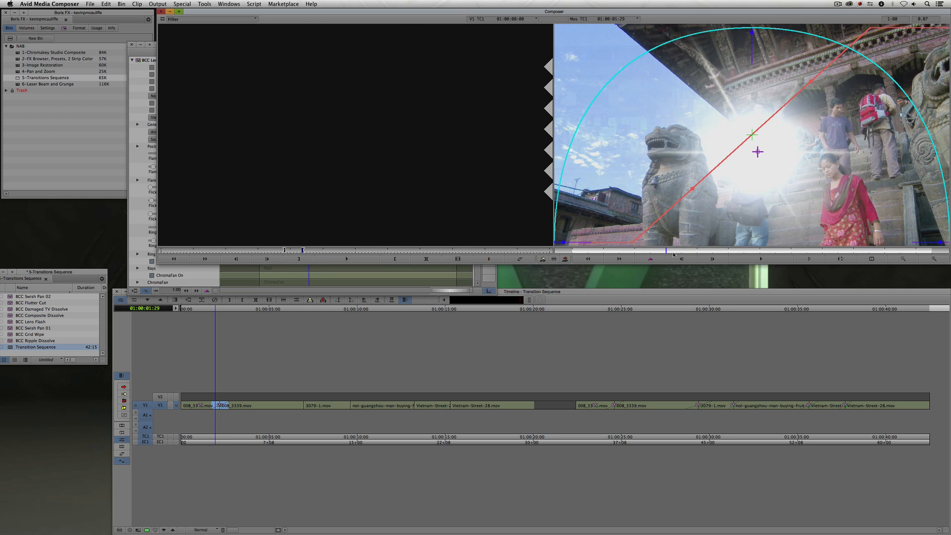
- Scrub back and forth through the Lens Flash transition in the preview to review the brighter flare
left_click_drag(702, 254, 727, 253)
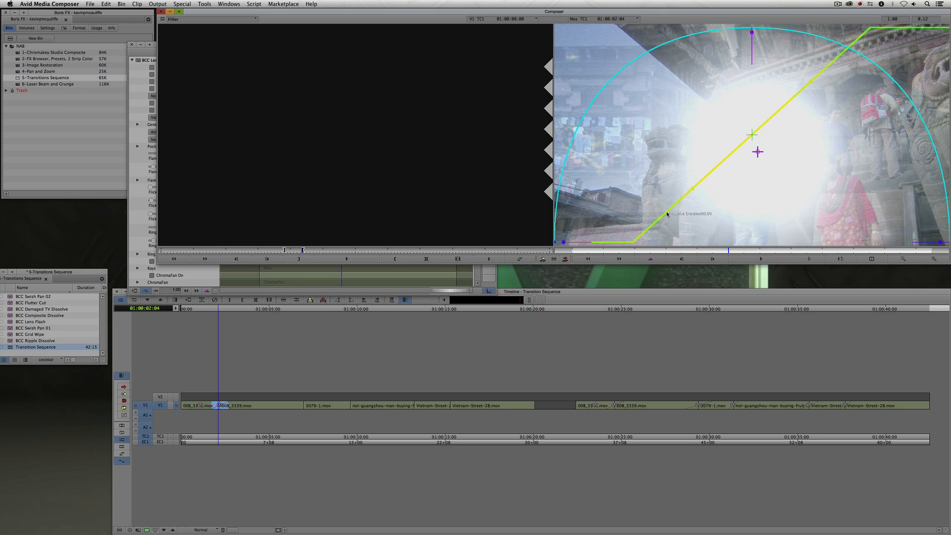
left_click(634, 251)
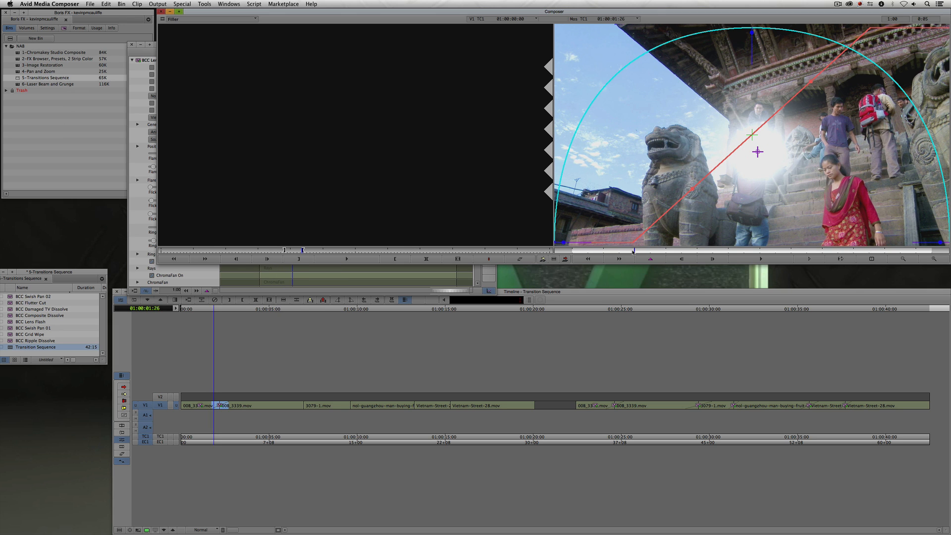
left_click(651, 252)
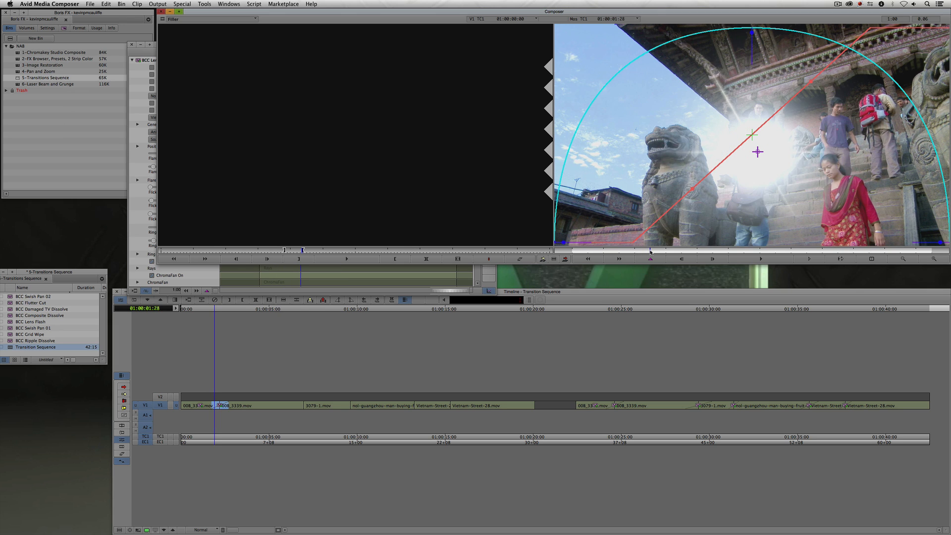
left_click_drag(674, 252, 853, 250)
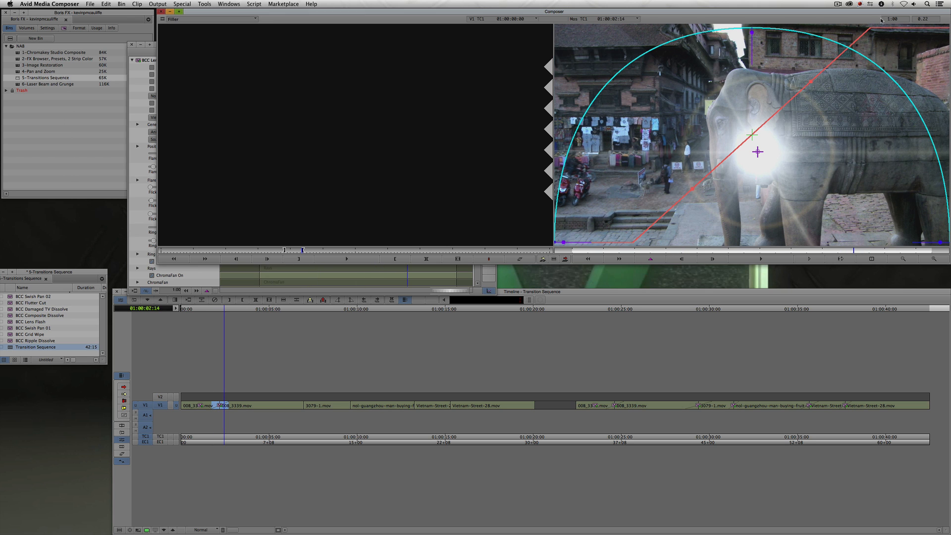
left_click_drag(864, 255, 731, 254)
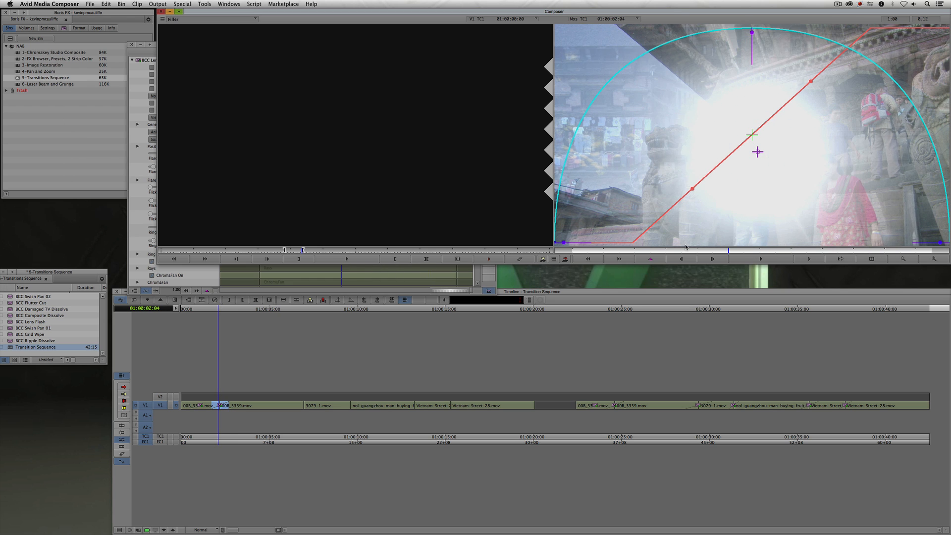
- Drag the flare's red path line in the preview so it runs nearly vertically across the frame
left_click_drag(673, 205, 732, 208)
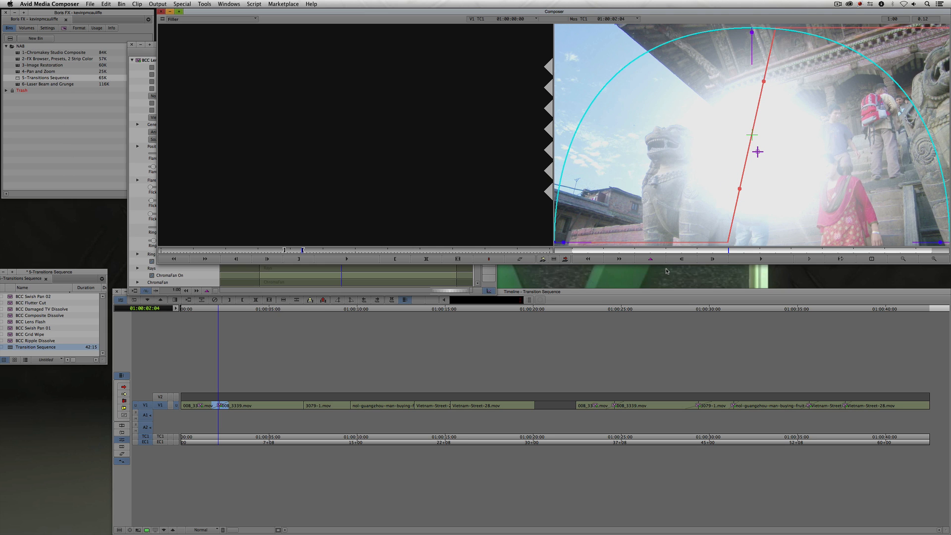
key("y")
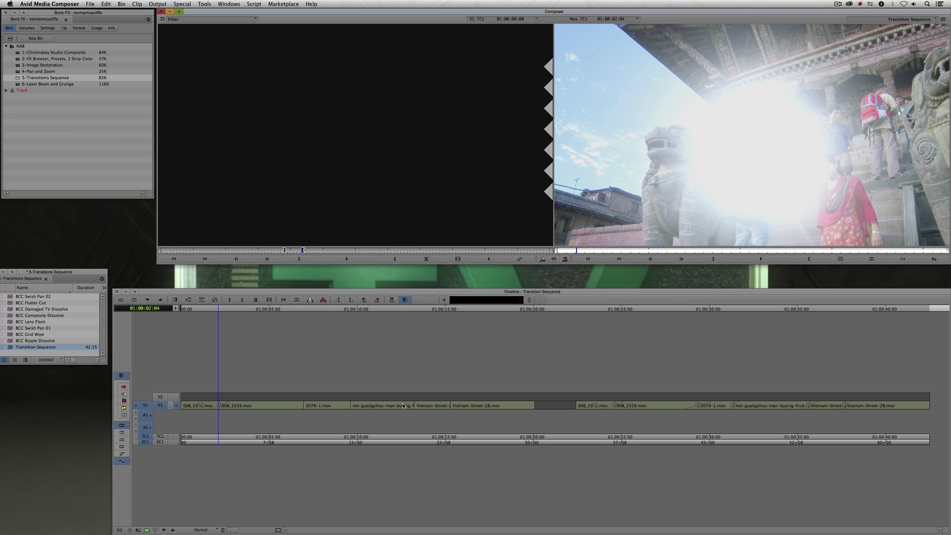
- Reopen the Lens Flash effect at the cut and raise the top of the cyan animation arc into a pointed arch
mouse_move(198, 405)
left_mouse_down()
mouse_move(232, 401)
mouse_move(216, 406)
left_mouse_up()
key("apostrophe")
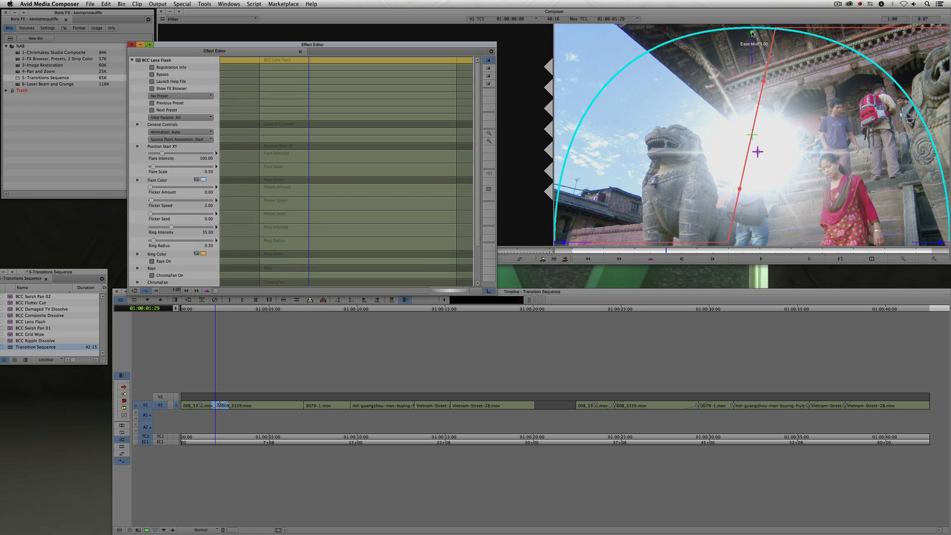
mouse_move(753, 34)
left_mouse_down()
mouse_move(753, 57)
mouse_move(756, 48)
left_mouse_up()
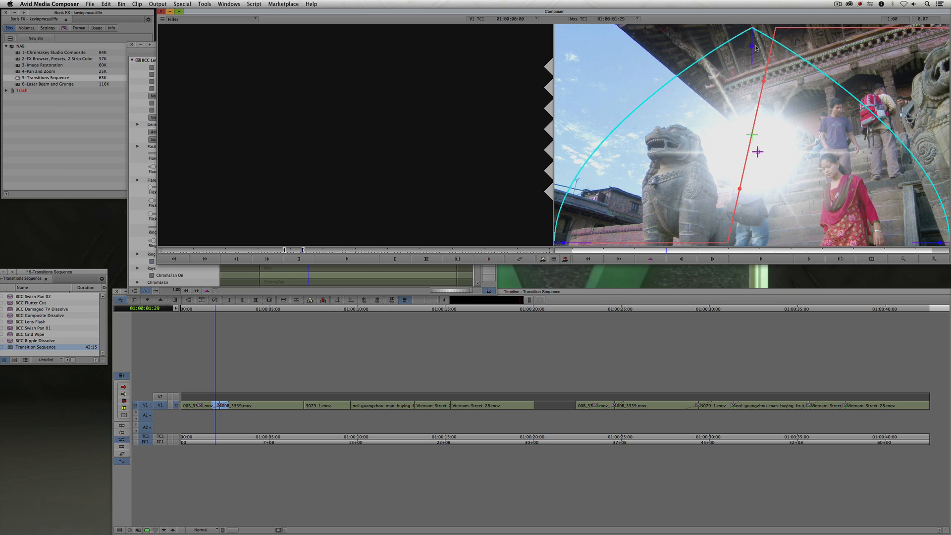
- Move the Effect Editor toward the upper-left corner and scrub the transition in the preview
left_click(151, 54)
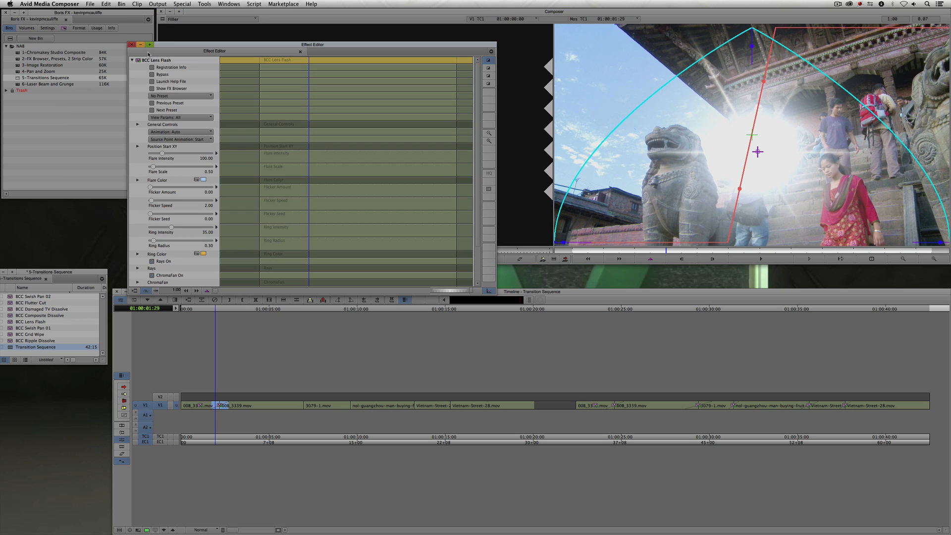
left_click_drag(172, 46, 68, 24)
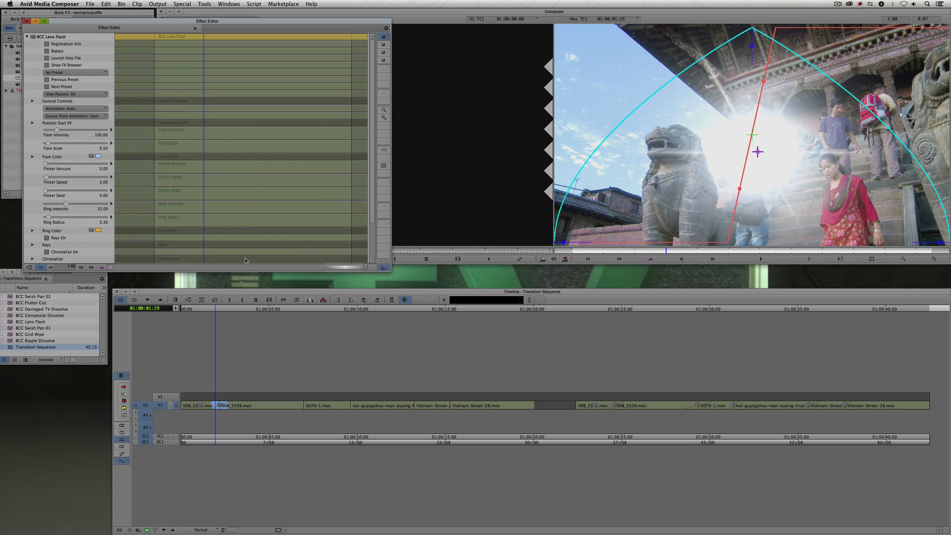
left_click(584, 251)
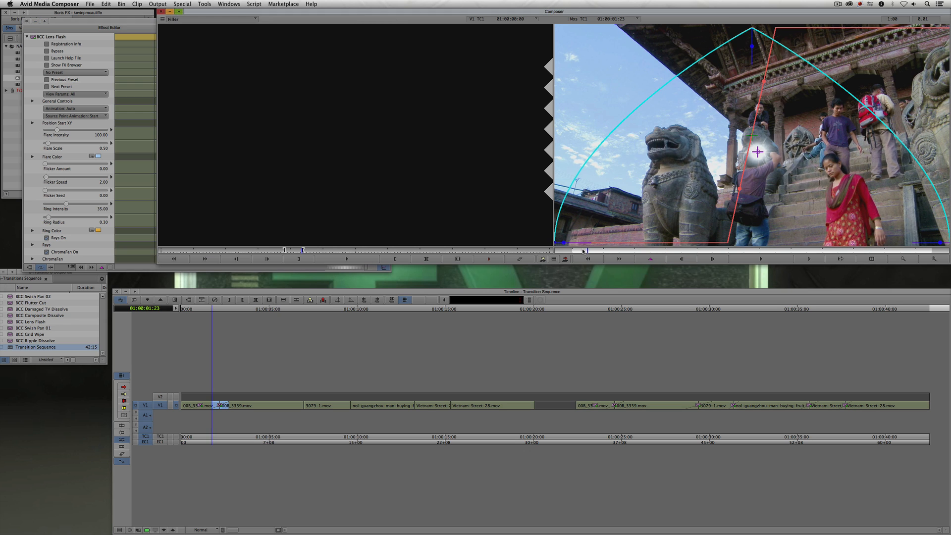
left_click_drag(582, 251, 618, 252)
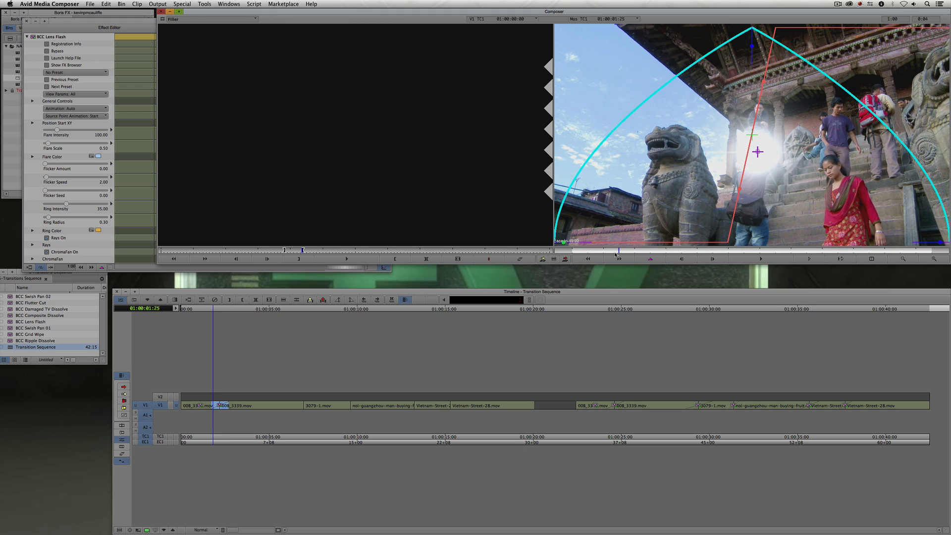
- Set the Lens Flash Flare Intensity to 115, close the Effect Editor, and play across the cut
left_click(121, 25)
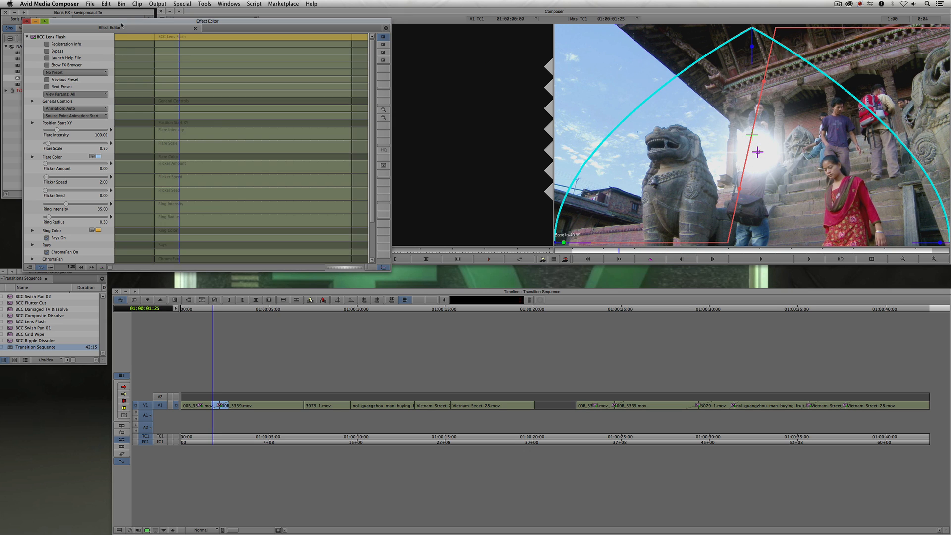
left_click(58, 130)
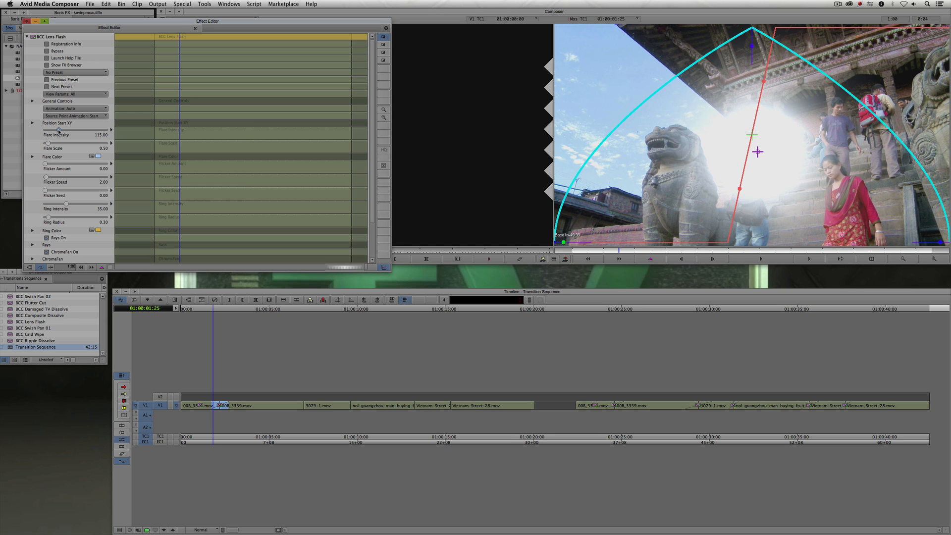
key("super+w")
mouse_move(213, 406)
left_mouse_down()
mouse_move(225, 408)
mouse_move(199, 411)
left_mouse_up()
key("space")
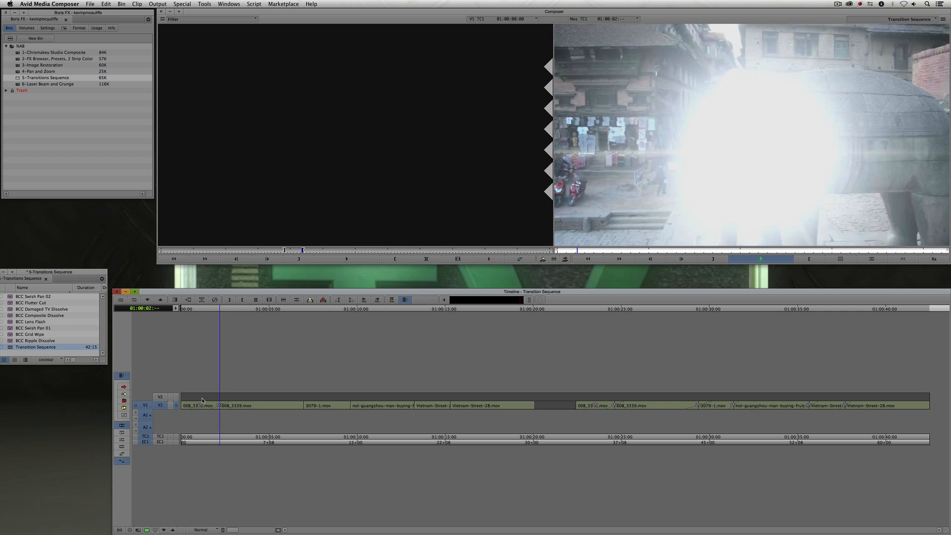
- Reopen the Lens Flash effect at the cut, then play the sequence again from its start
left_click_drag(212, 407, 226, 407)
key("F8")
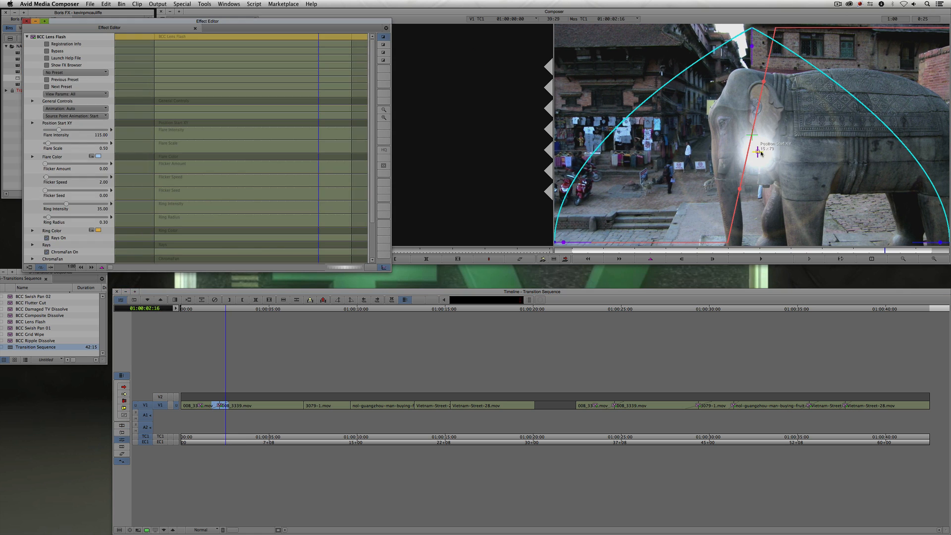
key("y")
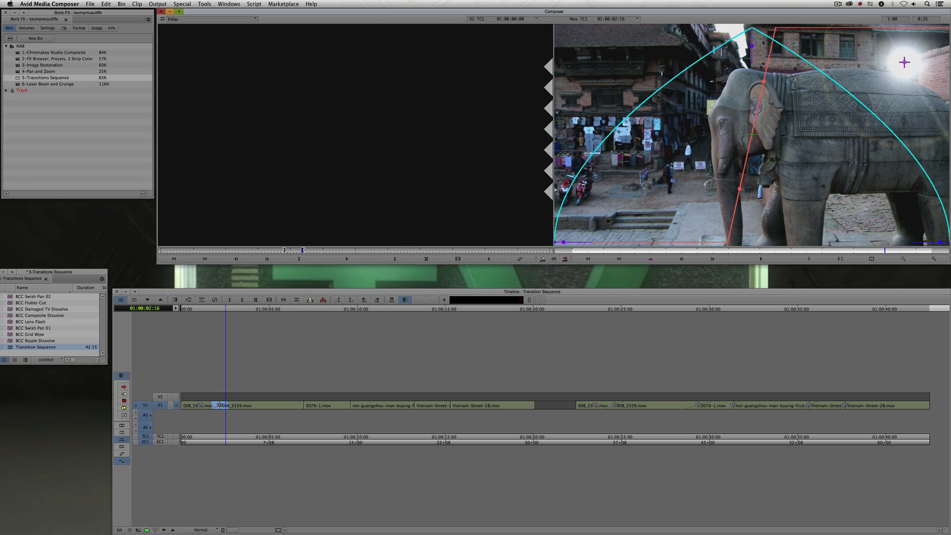
left_click(198, 407)
key("space")
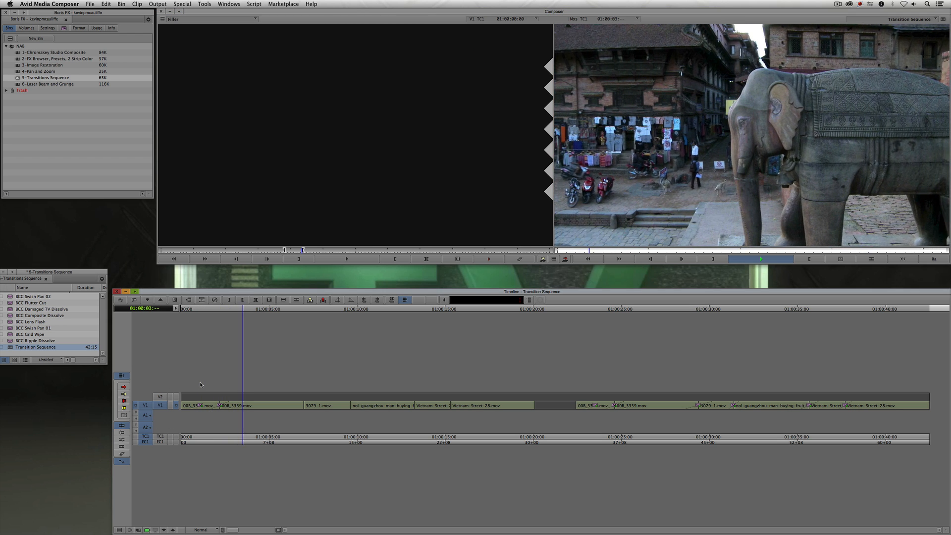
- Apply the BCC Swish Pan transition from the BCC Transitions category to the next cut in the sequence
left_click_drag(200, 381, 296, 411)
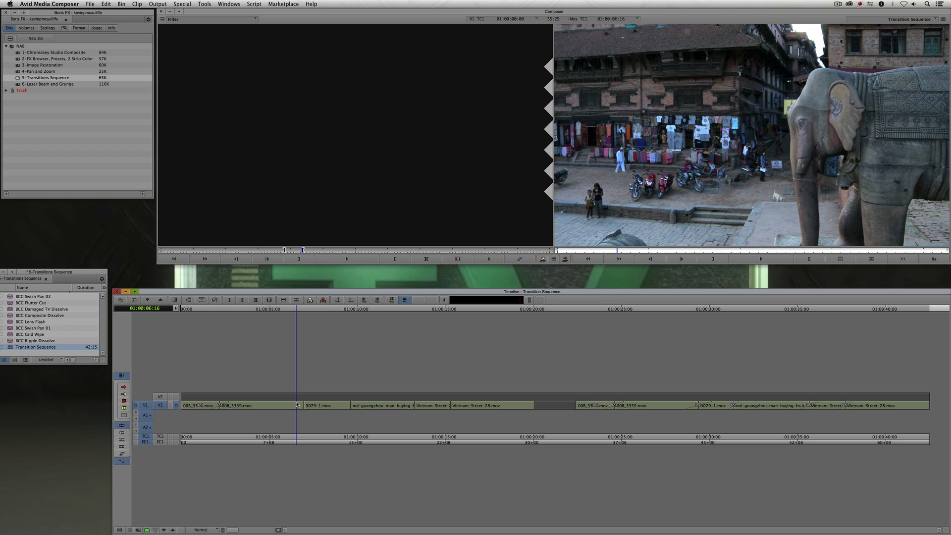
key("super+8")
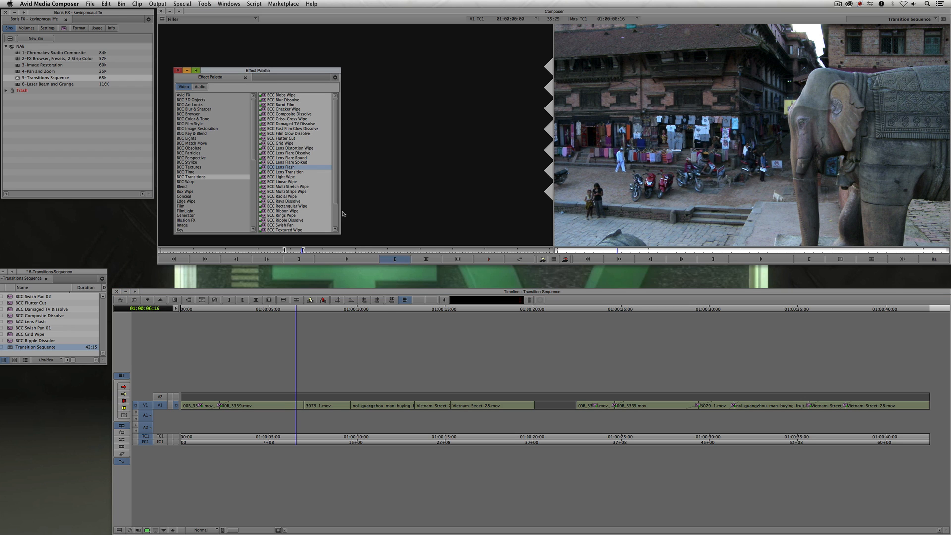
left_click_drag(335, 170, 335, 185)
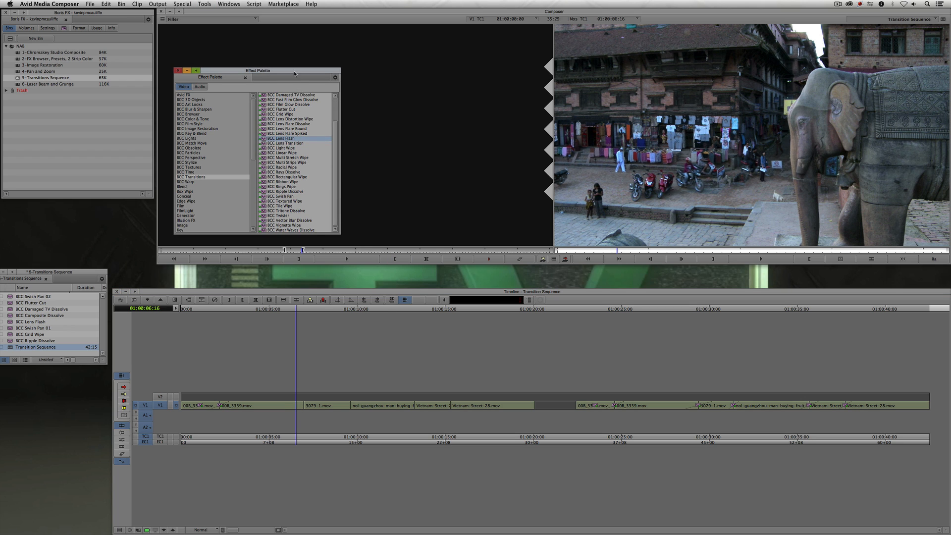
left_click_drag(294, 73, 200, 39)
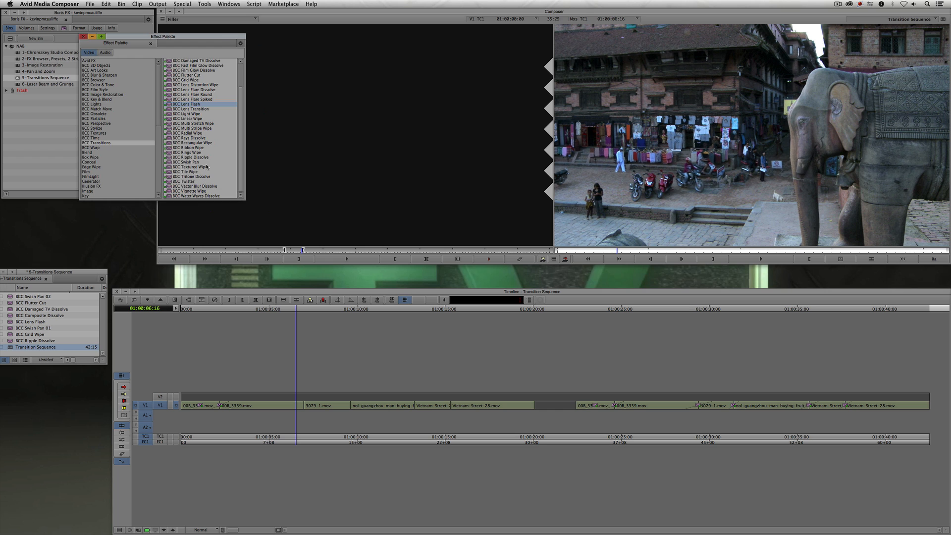
left_click_drag(193, 165, 303, 410)
- Open the Swish Pan in the Effect Editor and set its Pan Direction to Right
key("F8")
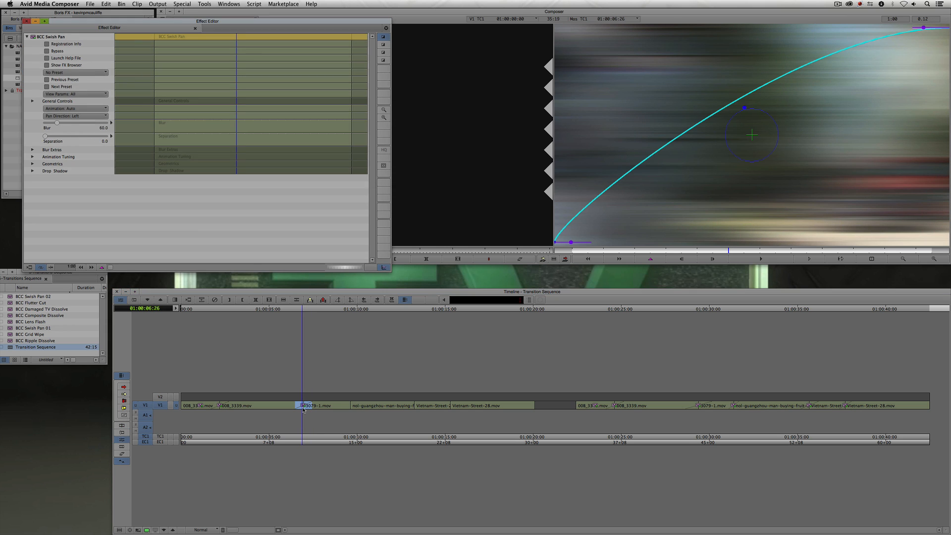
left_click(68, 116)
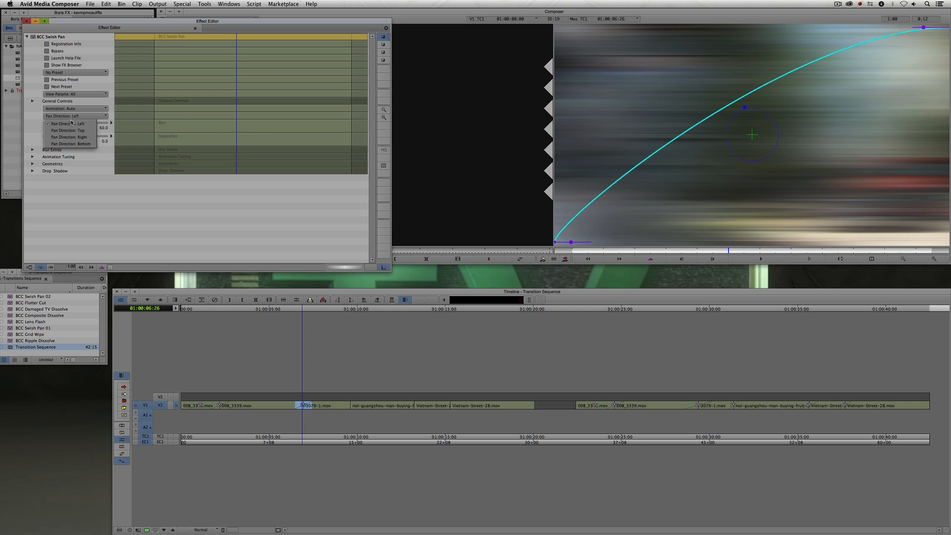
left_click(73, 138)
key("Escape")
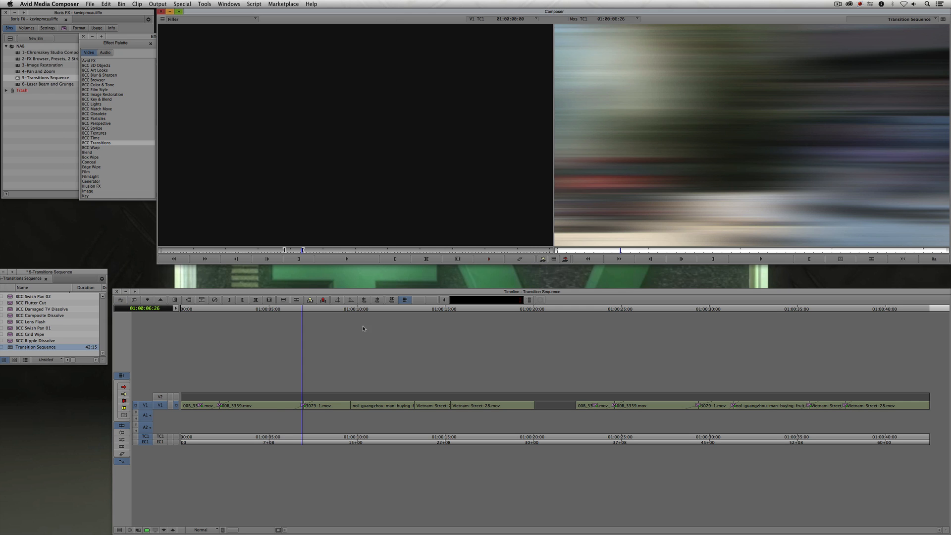
- Play and scrub through the Swish Pan transition across the cut
left_click(282, 398)
key("space")
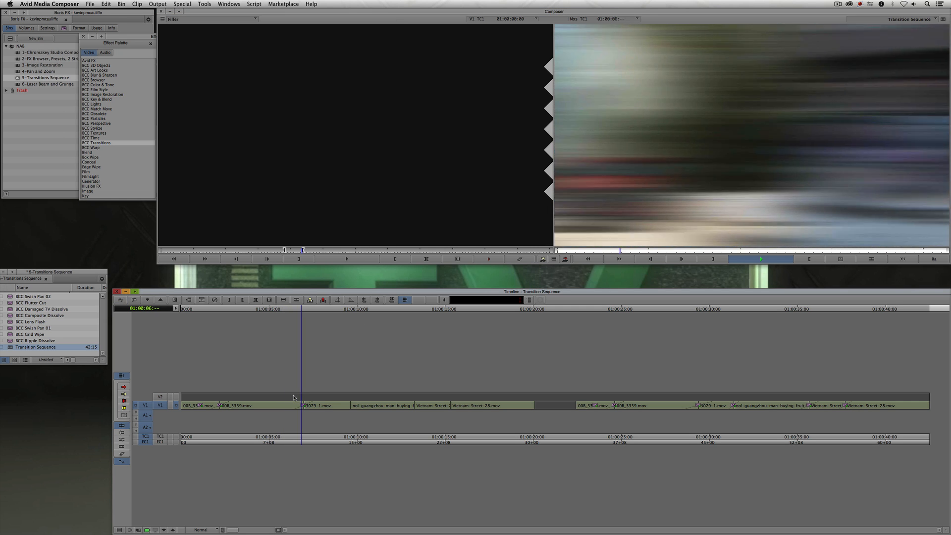
key("space")
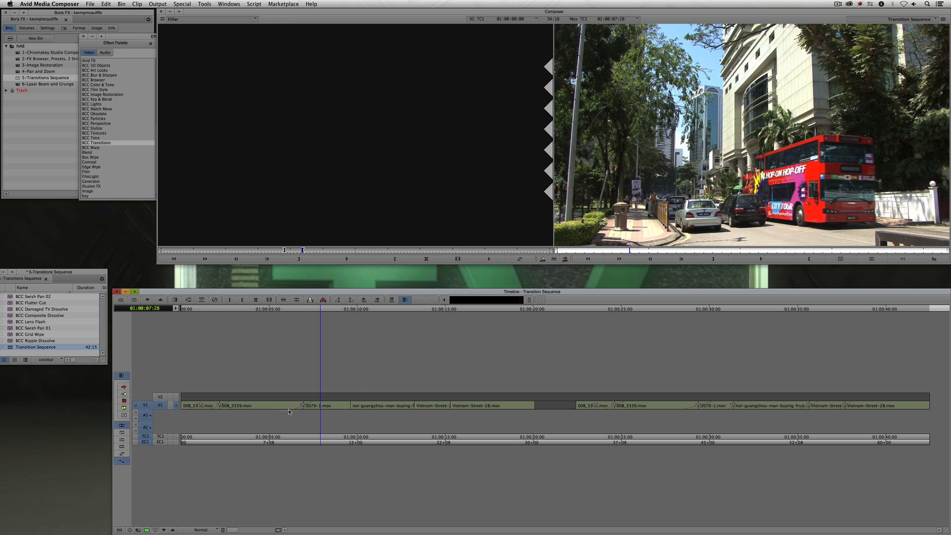
left_click_drag(289, 412, 336, 407)
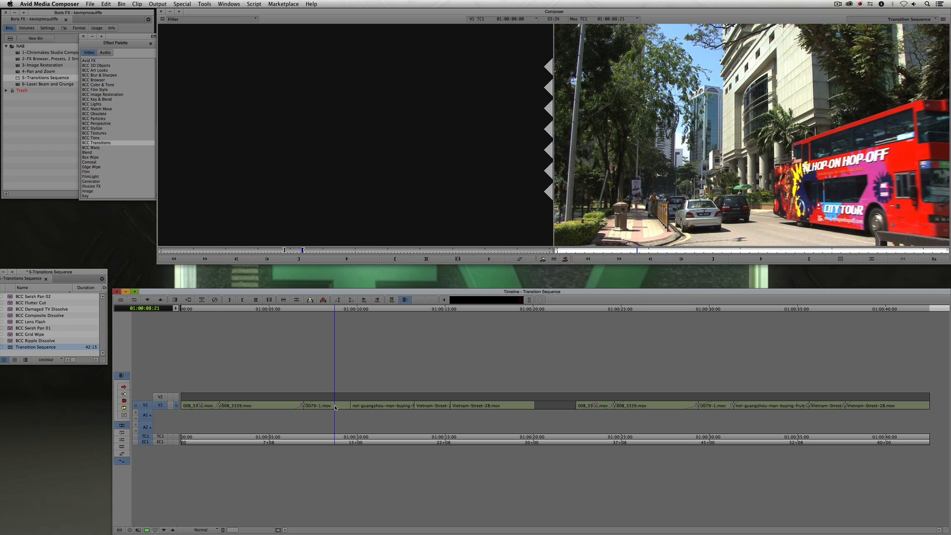
- Apply the BCC Damaged TV Dissolve transition to the following cut in the sequence
left_click(129, 36)
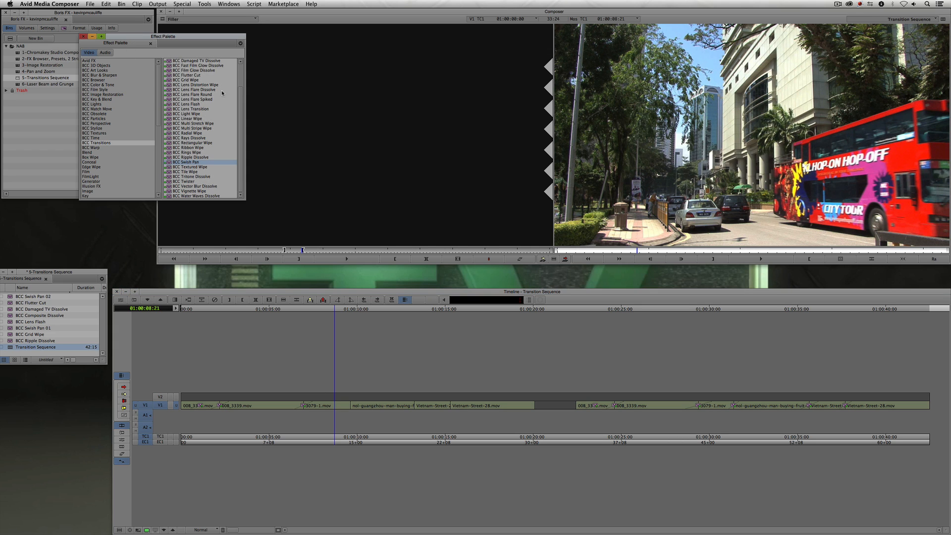
scroll(239, 121, "up", 6)
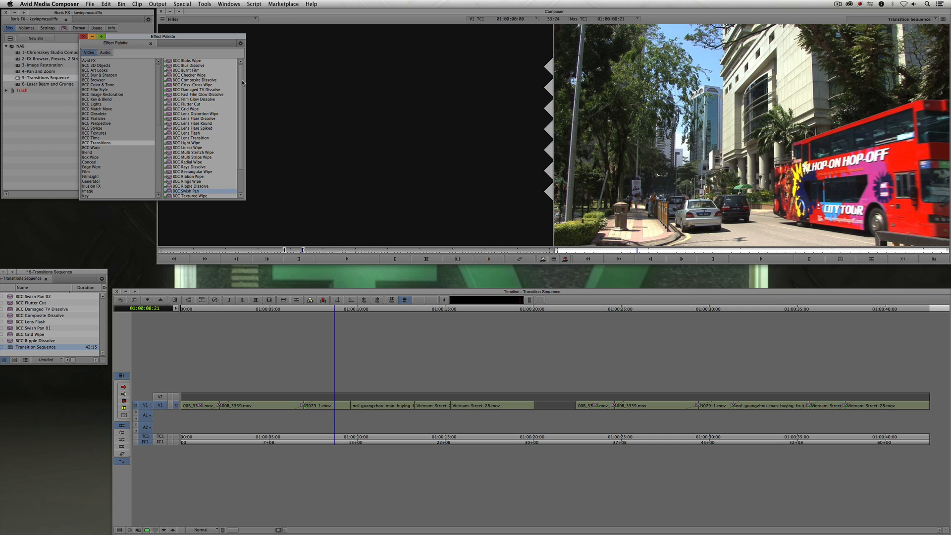
left_click(188, 90)
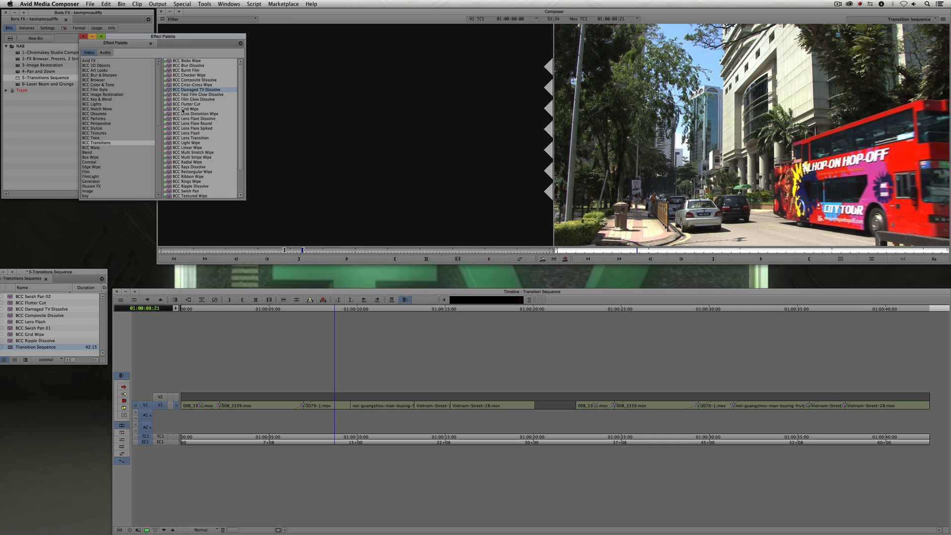
left_click_drag(320, 308, 353, 407)
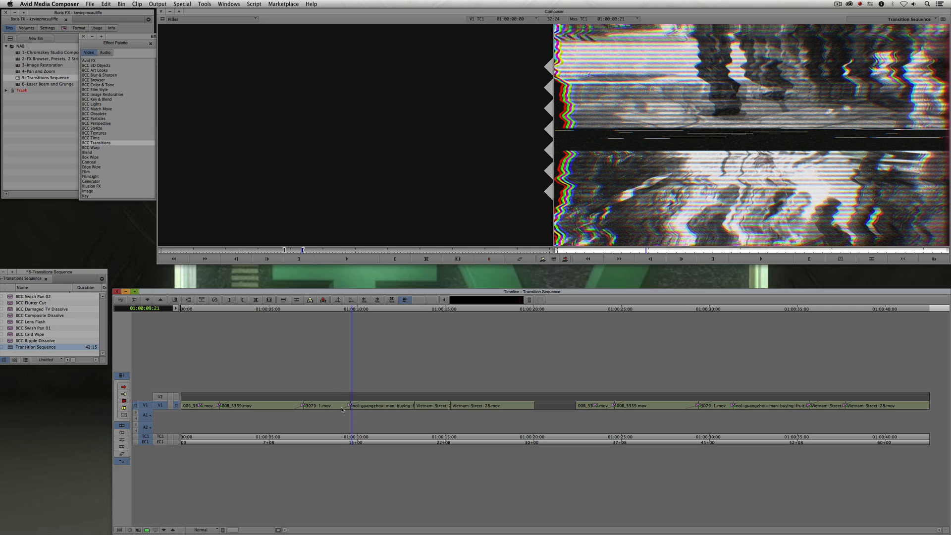
- Open the Damaged TV Dissolve in the Effect Editor and expand its Damage parameter group
left_click(343, 407)
left_click_drag(344, 408, 357, 406)
key("F10")
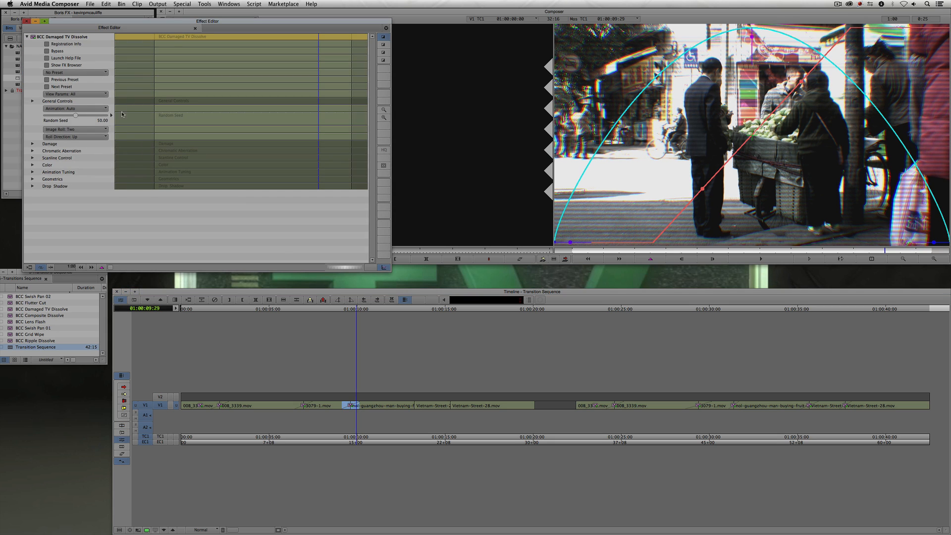
left_click(33, 143)
scroll(33, 188, "down", 5)
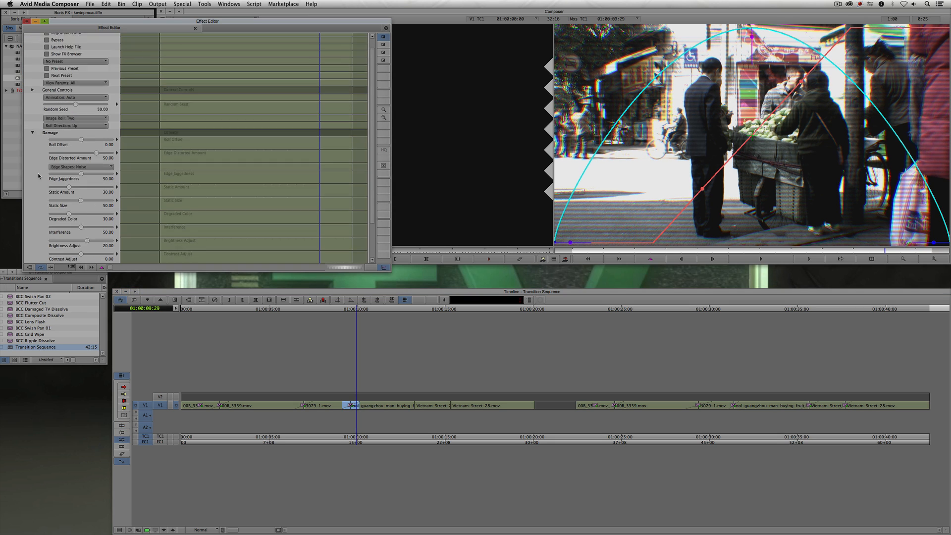
- Expand the Damaged TV Dissolve's Chromatic Aberration, Scanline Control and Color parameter groups to review their settings
left_click(32, 224)
scroll(33, 225, "down", 3)
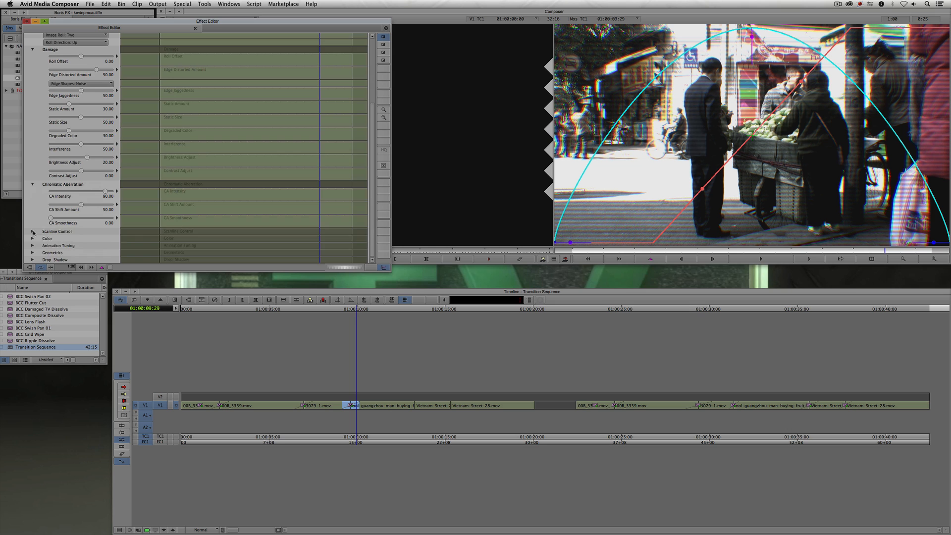
left_click(33, 231)
scroll(34, 233, "down", 4)
left_click(33, 237)
scroll(33, 244, "down", 2)
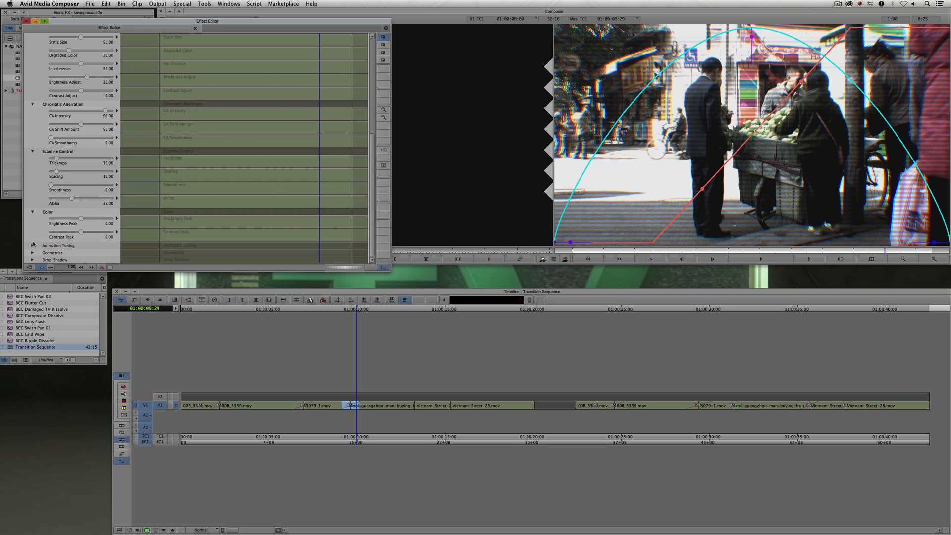
left_click(33, 245)
scroll(33, 242, "down", 4)
scroll(33, 238, "up", 8)
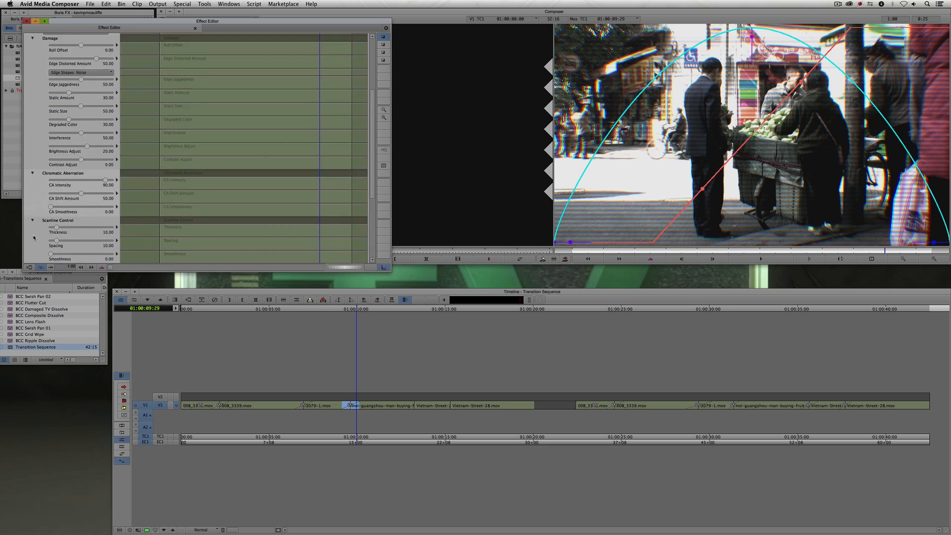
scroll(33, 238, "up", 7)
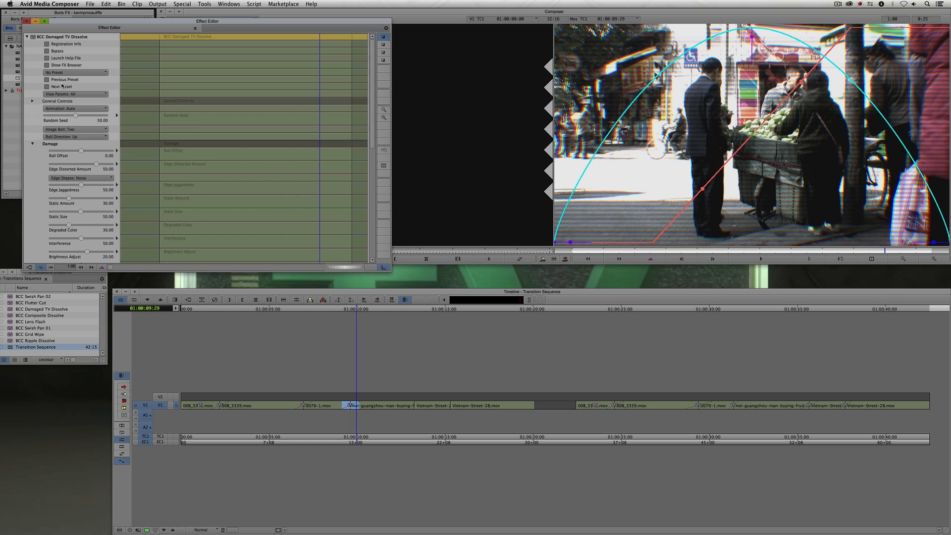
- Review the Damaged TV Dissolve's preset list, then move and close the Effect Editor
left_click(73, 73)
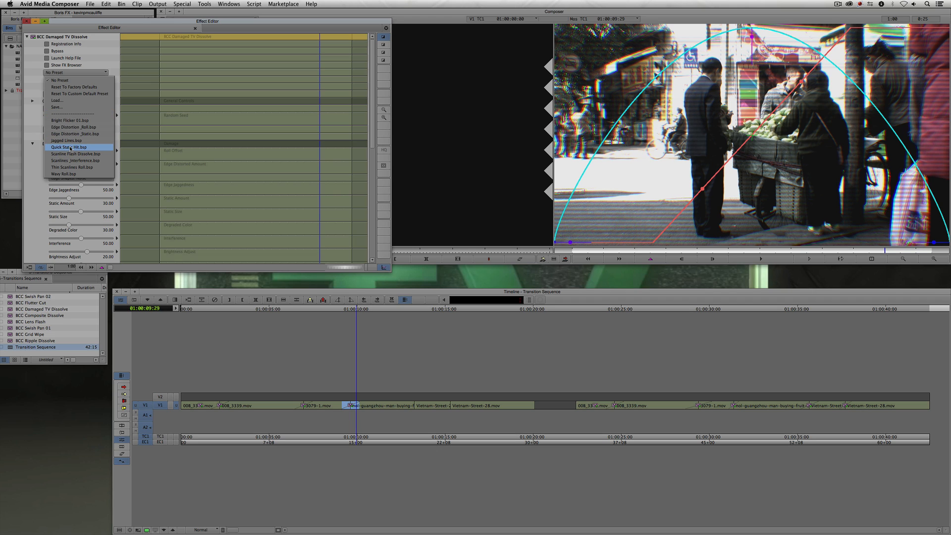
left_click(115, 22)
left_click_drag(103, 23, 176, 110)
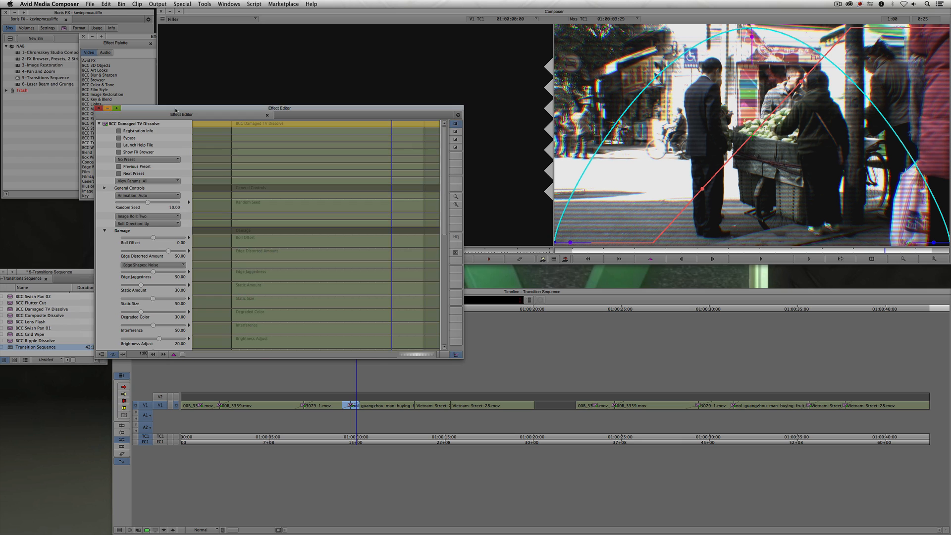
left_click_drag(122, 111, 202, 178)
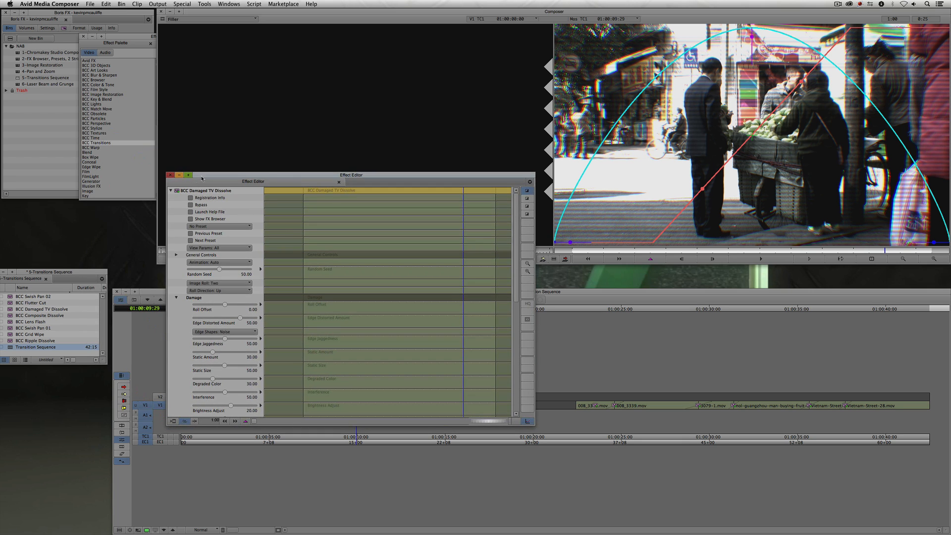
left_click(170, 175)
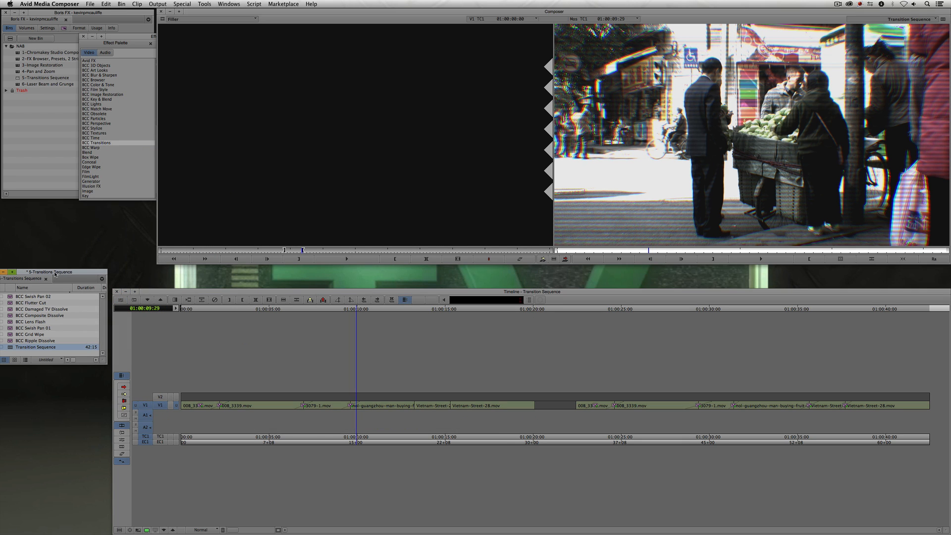
- Close the transitions sequence and open the Laser Beam and Grunge sequence from its bin
left_click_drag(55, 274, 127, 250)
left_click(66, 248)
left_click(114, 39)
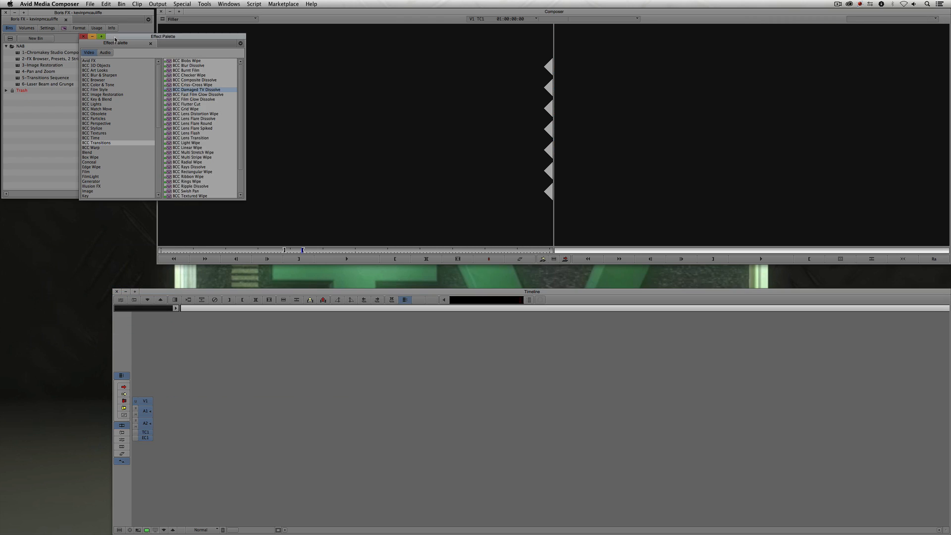
left_click(85, 37)
double_click(17, 84)
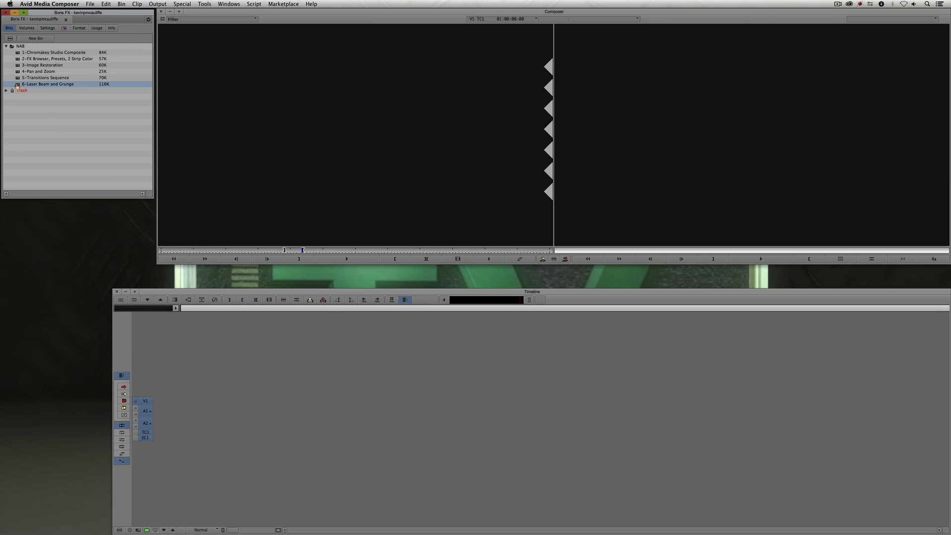
left_click_drag(251, 226, 46, 212)
double_click(52, 258)
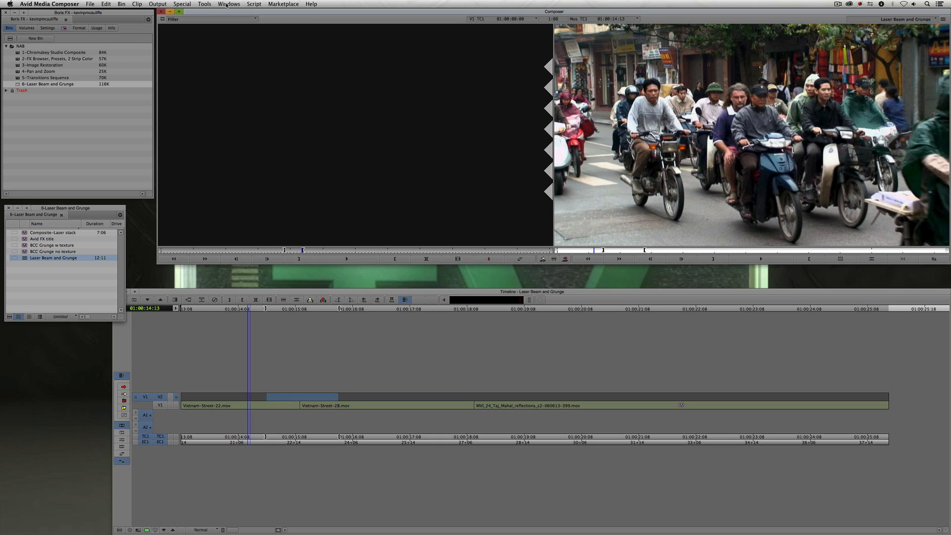
- Create a new title in the Title Tool and enter the text TITLE over a black background
left_click(123, 4)
left_click(149, 41)
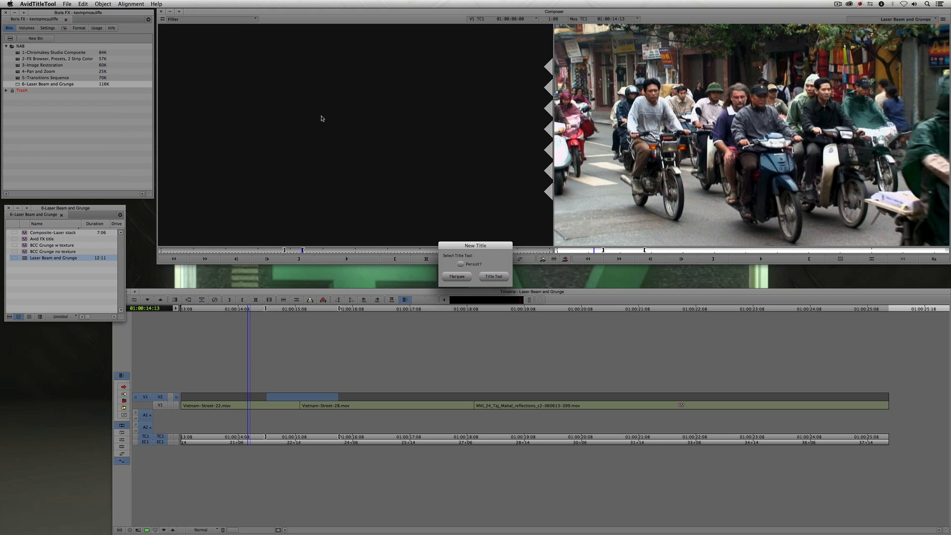
left_click(493, 276)
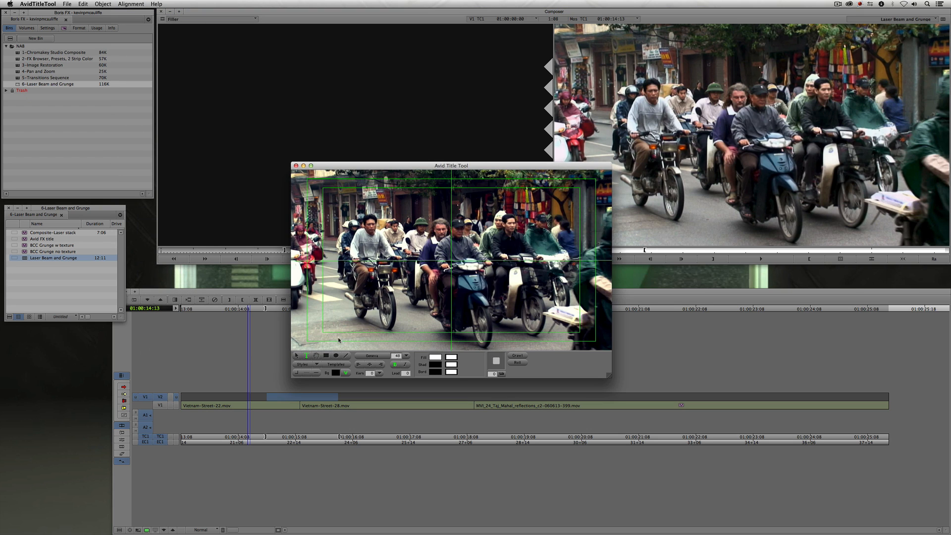
left_click(345, 373)
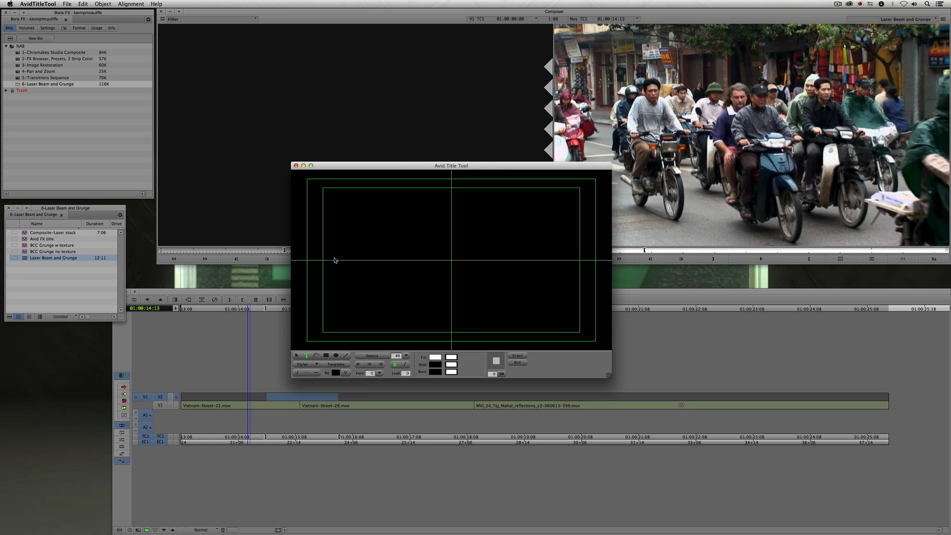
type("TITLE")
- Set the title text's font to Impact and its size to 200
left_click(296, 355)
left_click(370, 355)
key("i")
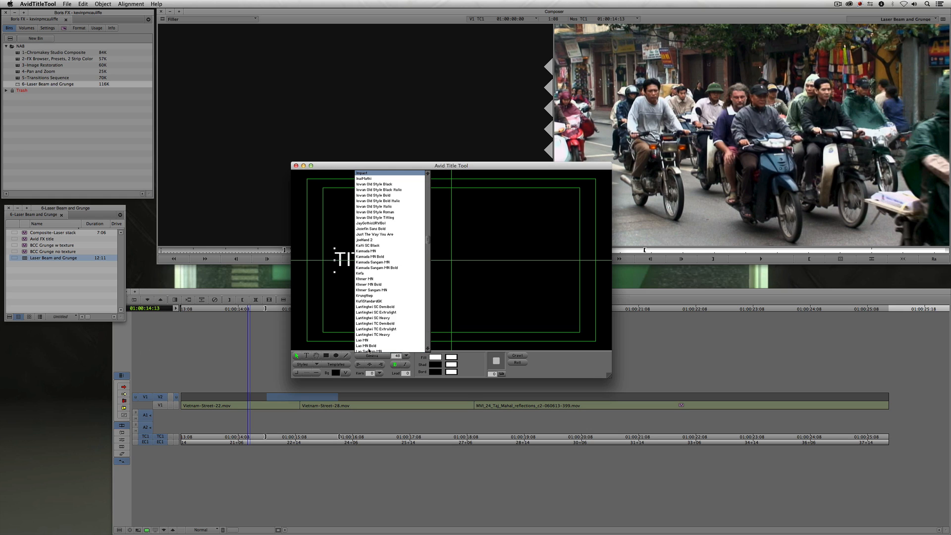
key("Return")
double_click(398, 356)
type("200")
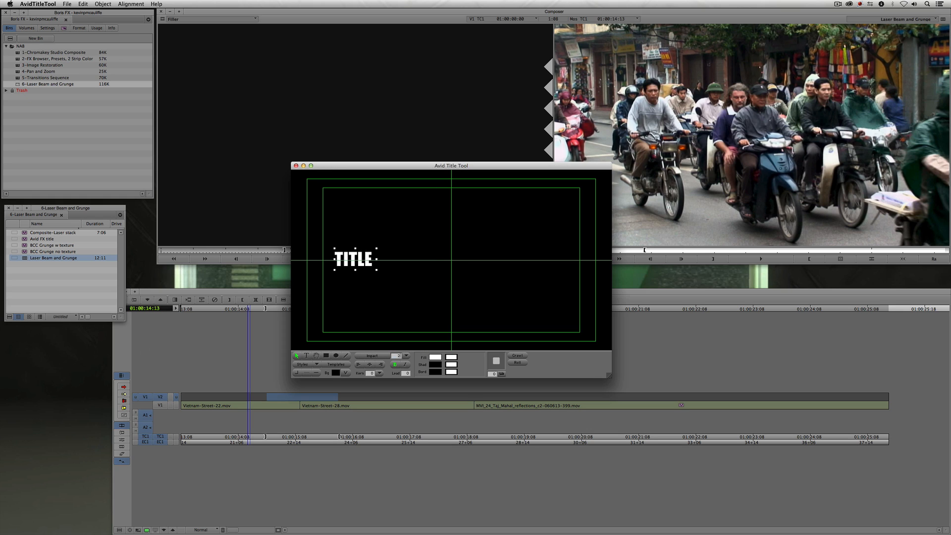
key("Return")
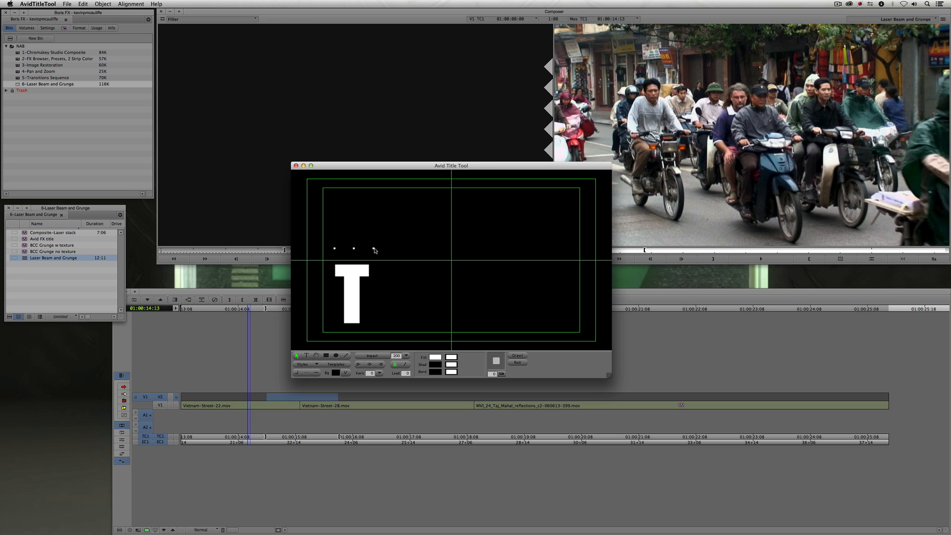
- Widen the text box and center the TITLE text in the frame
left_click_drag(373, 247, 597, 245)
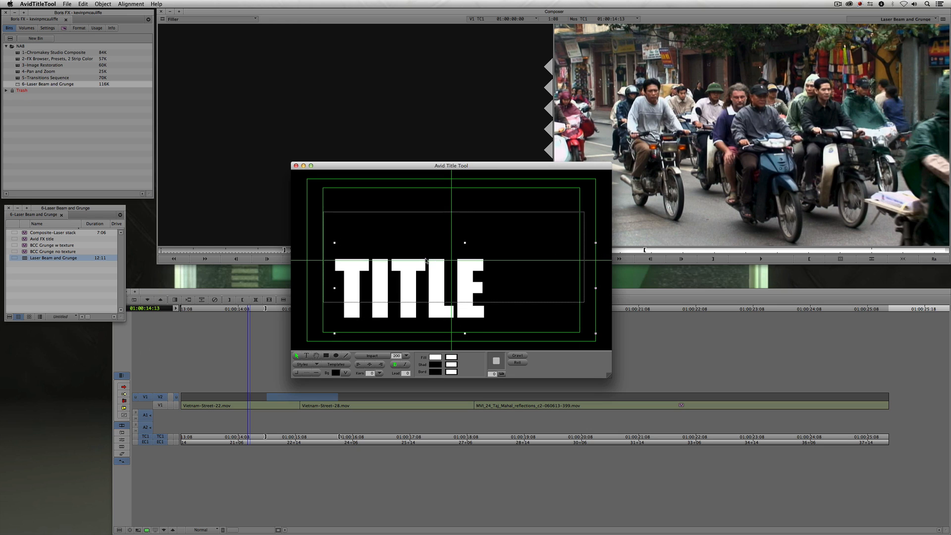
left_click_drag(414, 326, 402, 296)
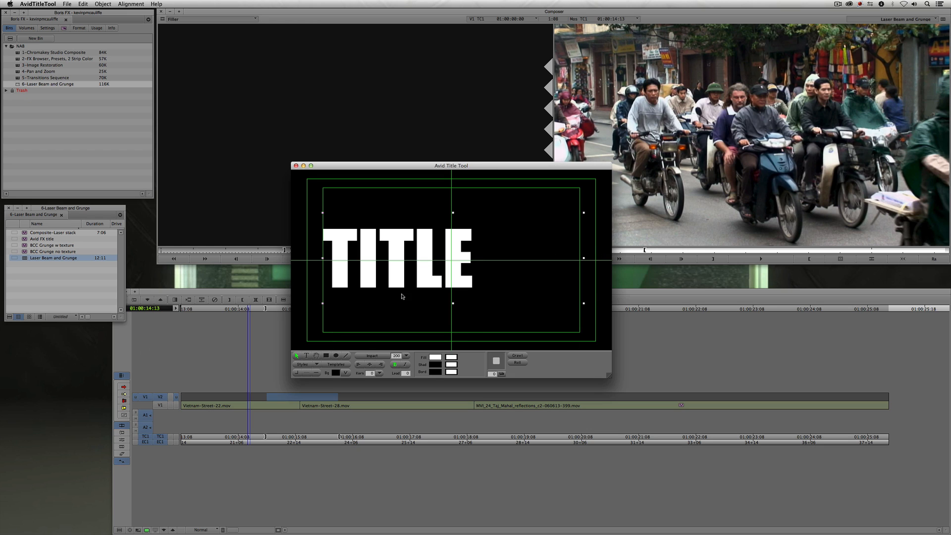
left_click(370, 365)
left_click_drag(457, 274, 457, 272)
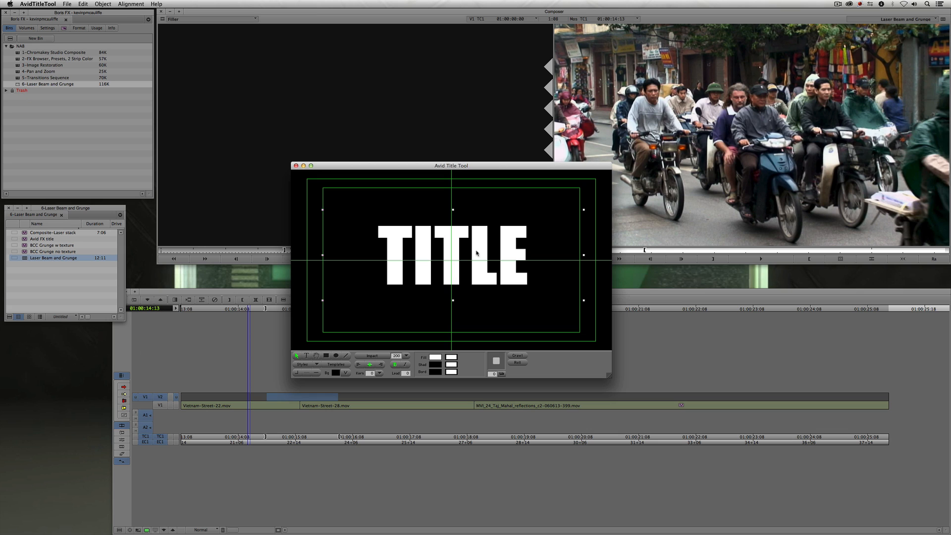
- Close the Title Tool and save the title into the Laser Beam and Grunge bin
left_click(346, 372)
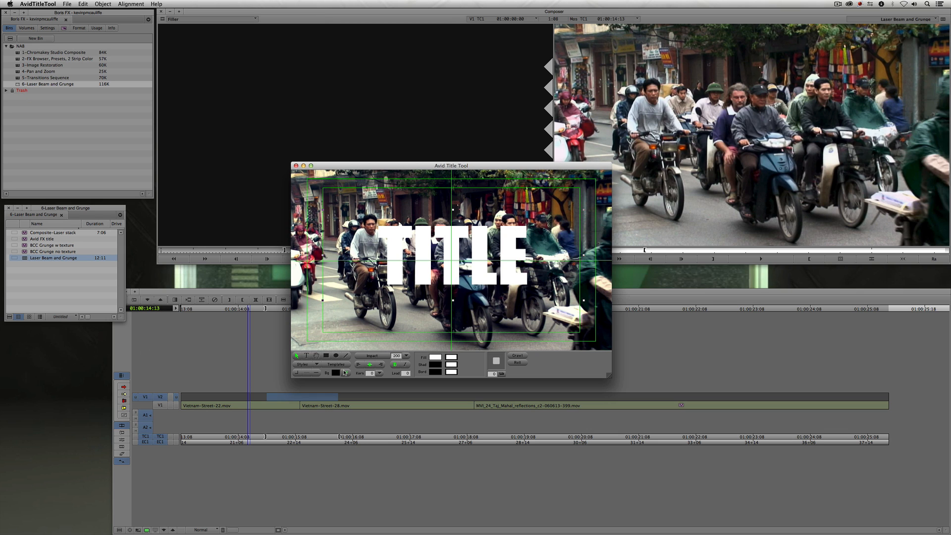
left_click(296, 166)
left_click(441, 277)
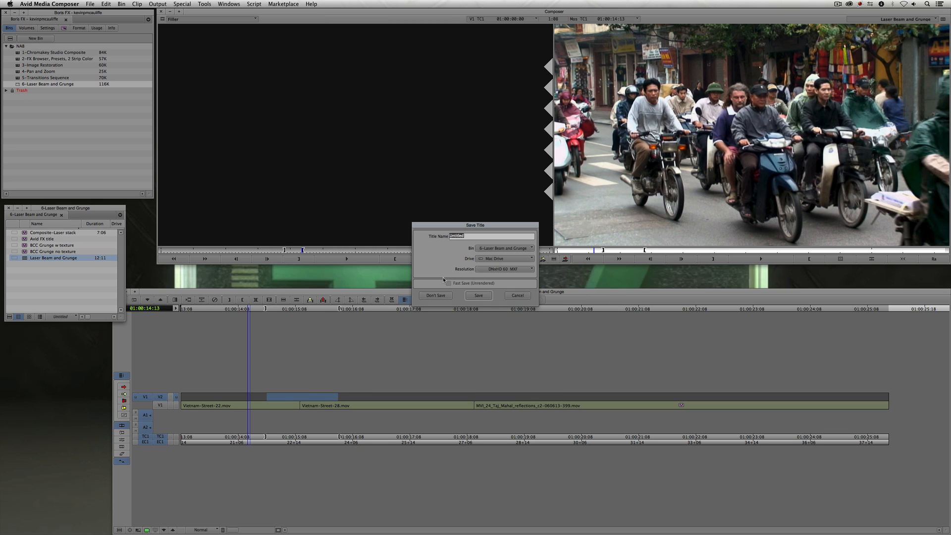
left_click(480, 295)
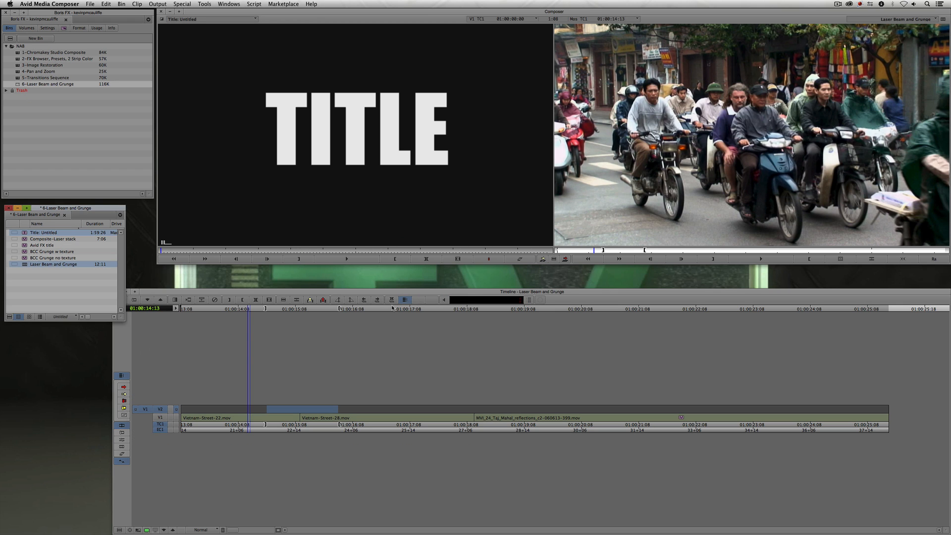
- Edit the title onto track V2 above the second clip of the sequence
left_click(303, 417)
key("b")
left_click_drag(303, 415, 288, 405)
key("super+8")
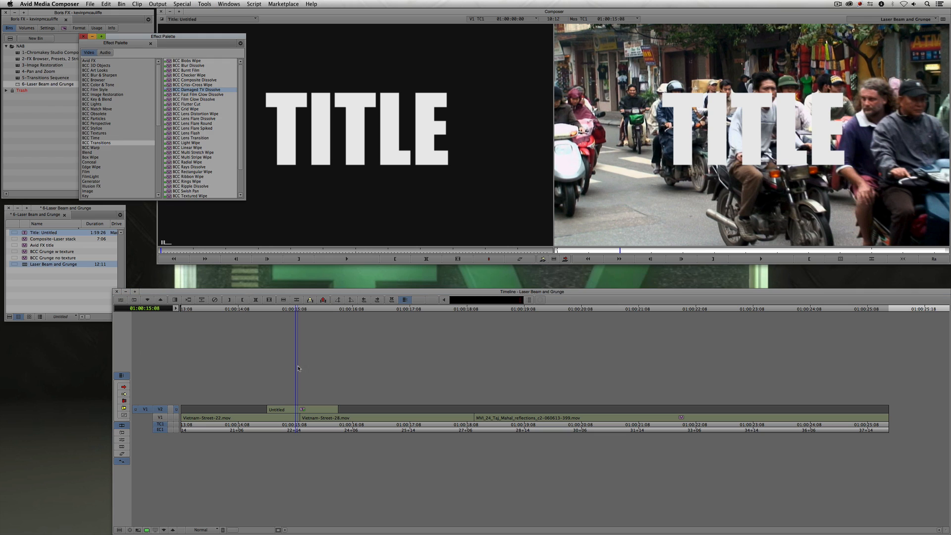
- Step into the title clip to inspect its matte and fill layers, then step back out
double_click(291, 410)
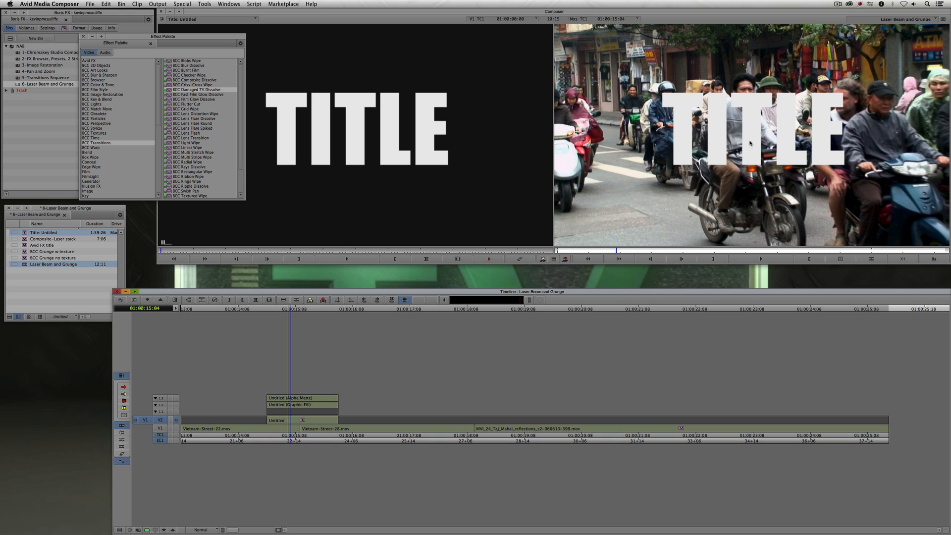
left_click(716, 164)
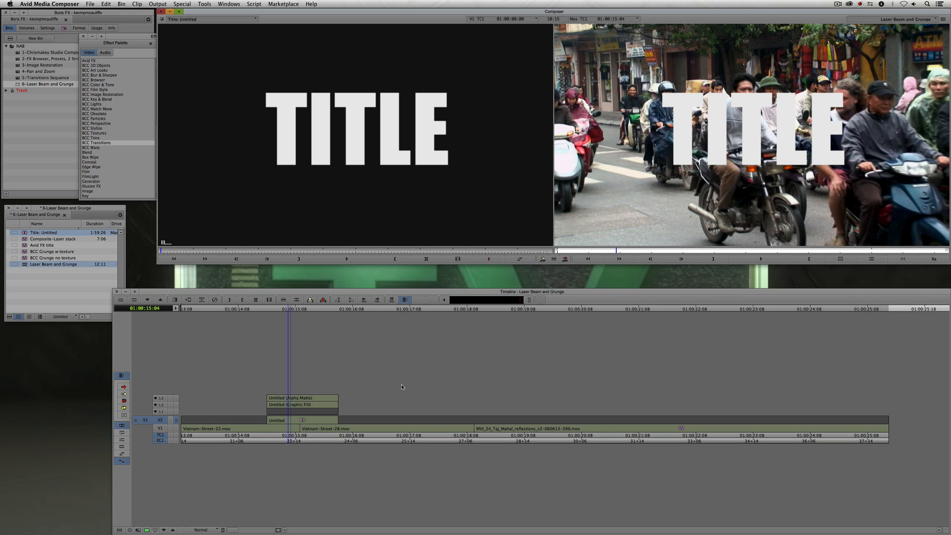
double_click(297, 422)
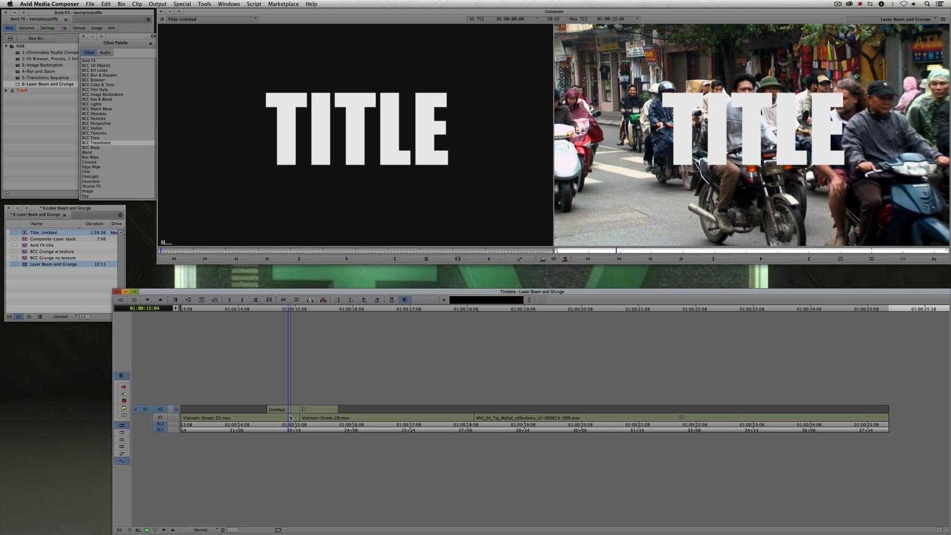
- Apply the BCC Grunge effect from the BCC Stylize category to the title clip
key("super+8")
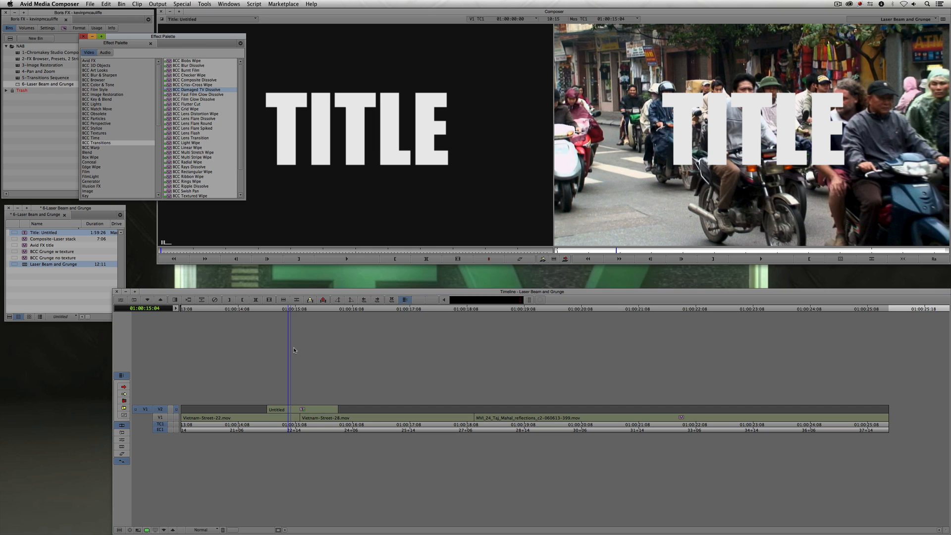
left_click(103, 129)
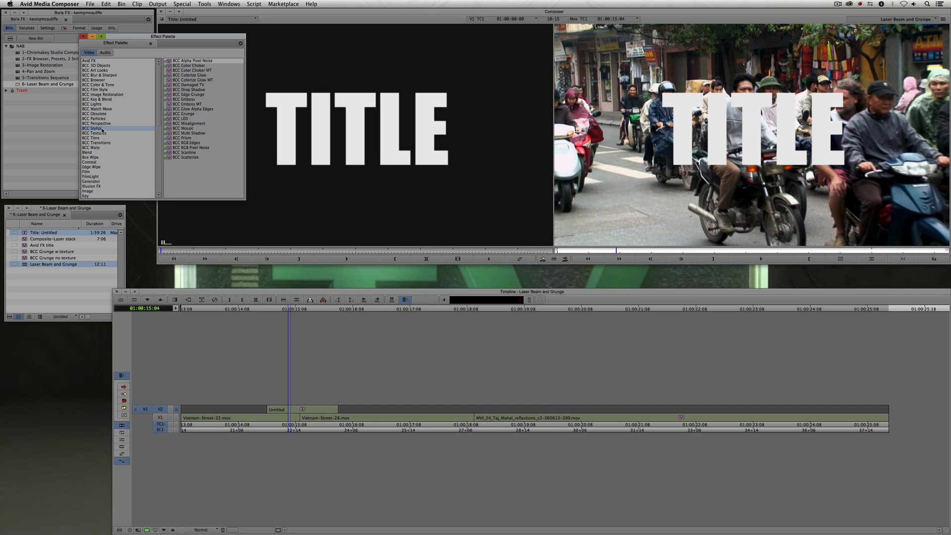
left_click(197, 114)
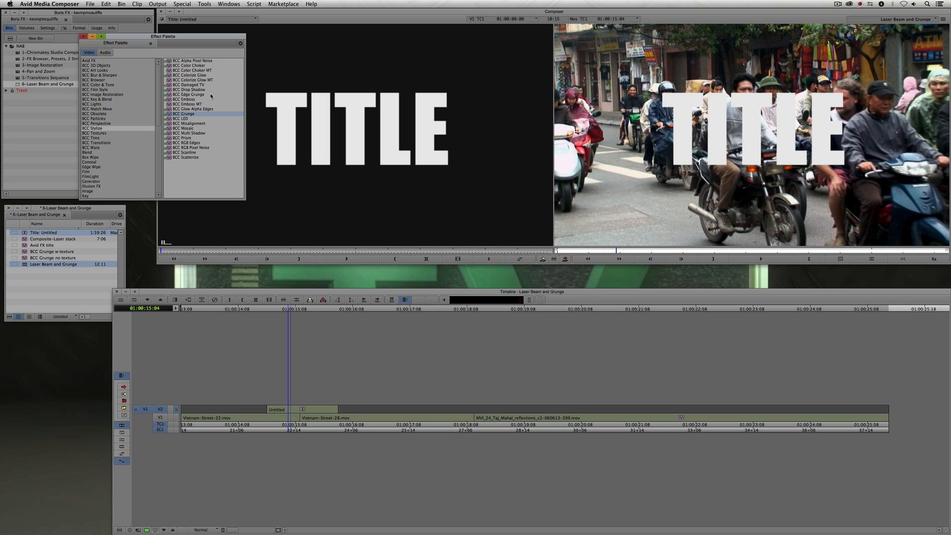
left_click(211, 95)
left_click(198, 115)
left_click_drag(169, 116, 306, 409)
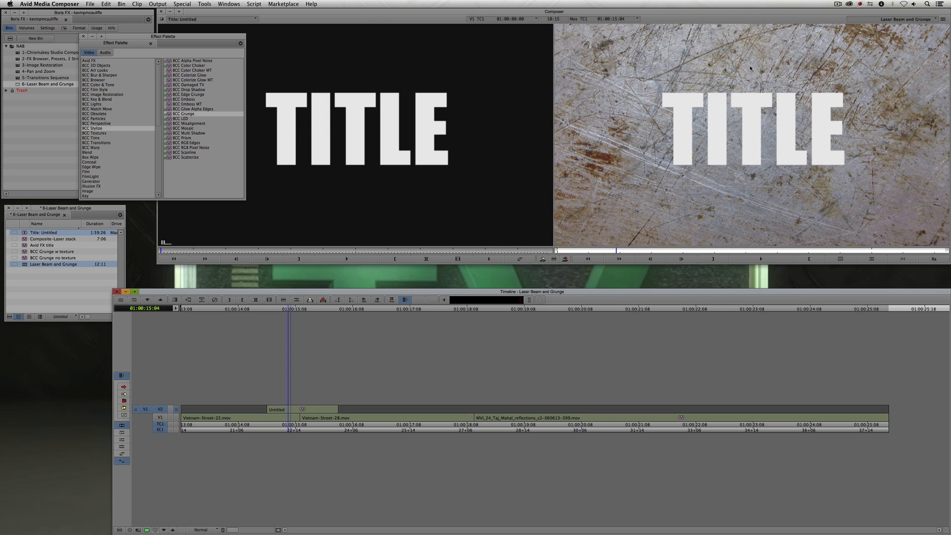
- Open the Effect Editor for the title's BCC Grunge effect and turn on Apply to Title-Matte
key("shift+F10")
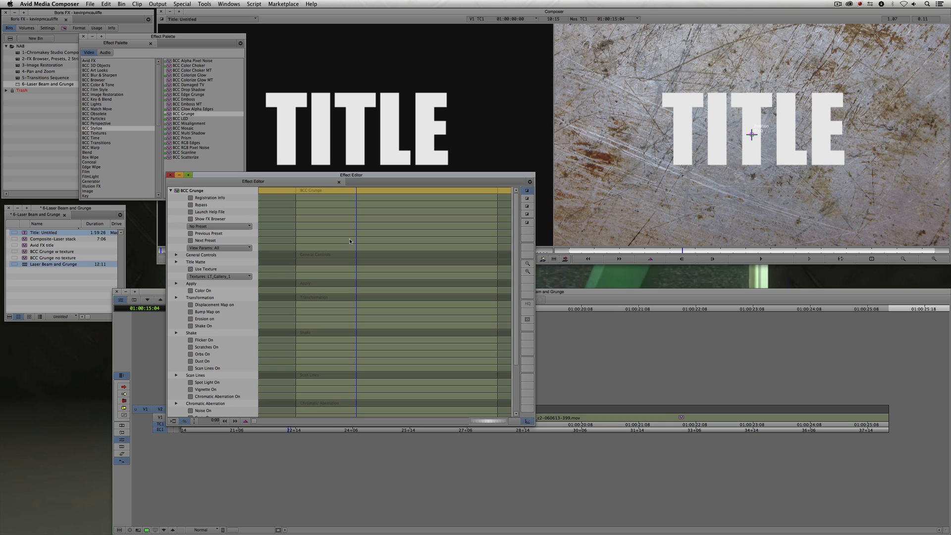
left_click(176, 262)
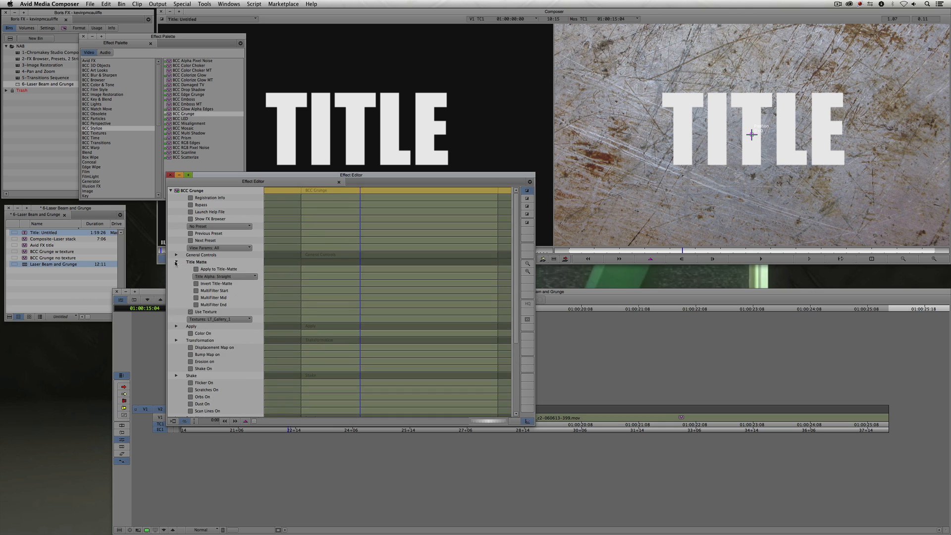
left_click(197, 270)
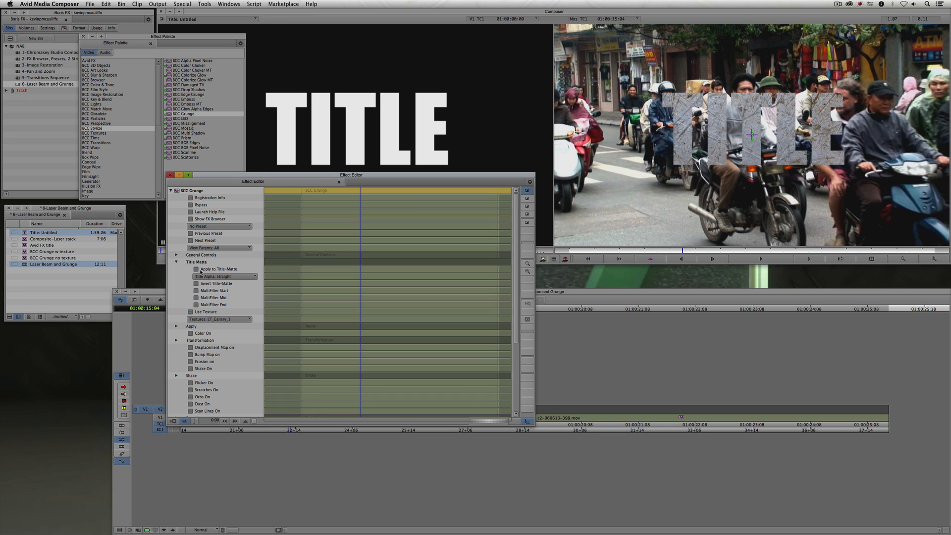
- Cycle through the texture presets for the title, ending on Textures: VV_SubtleGrunge_03, then close the editor and palette
left_click(211, 321)
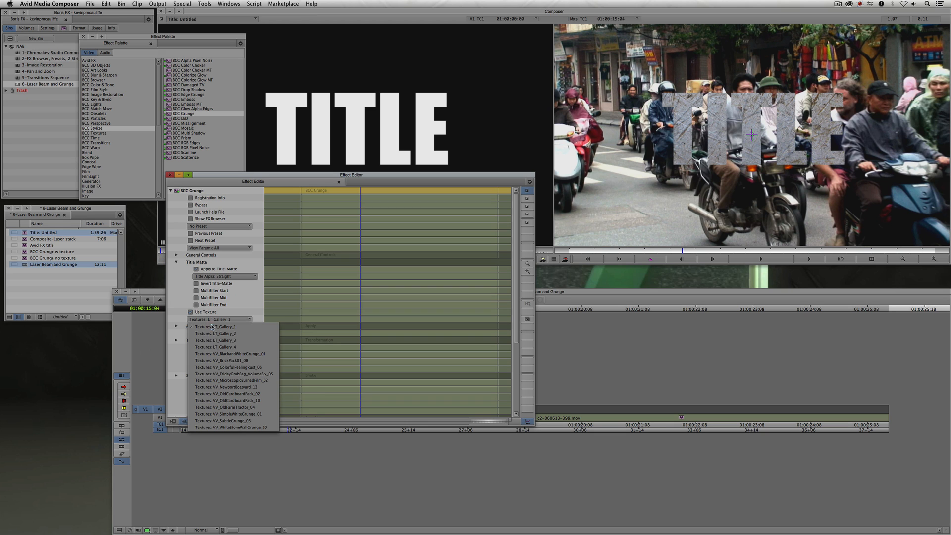
left_click(217, 329)
left_click(216, 321)
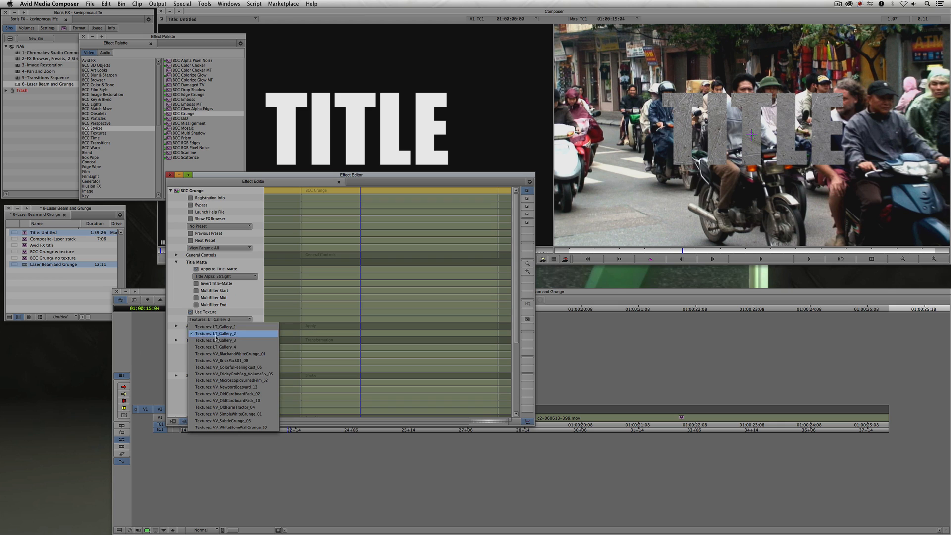
left_click(216, 341)
left_click(217, 319)
left_click(216, 347)
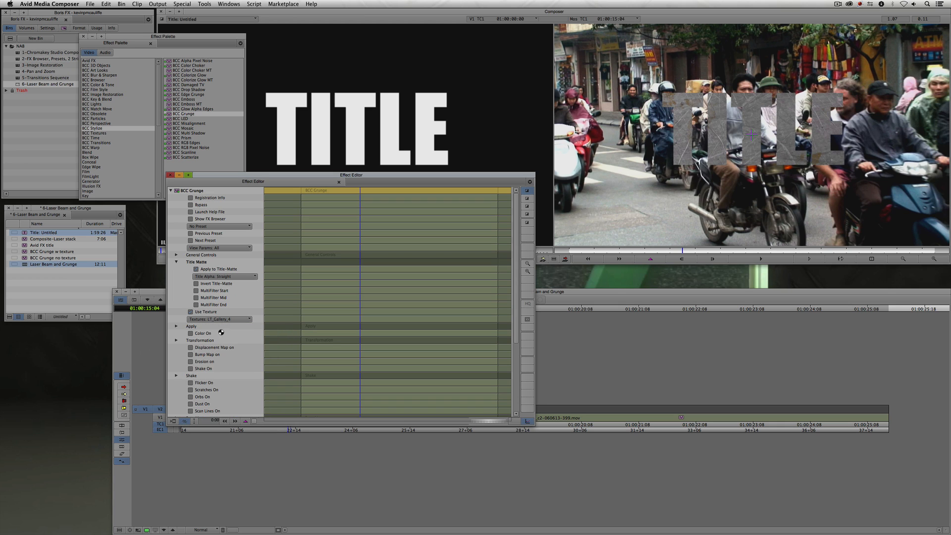
left_click(220, 320)
left_click(221, 354)
left_click(221, 321)
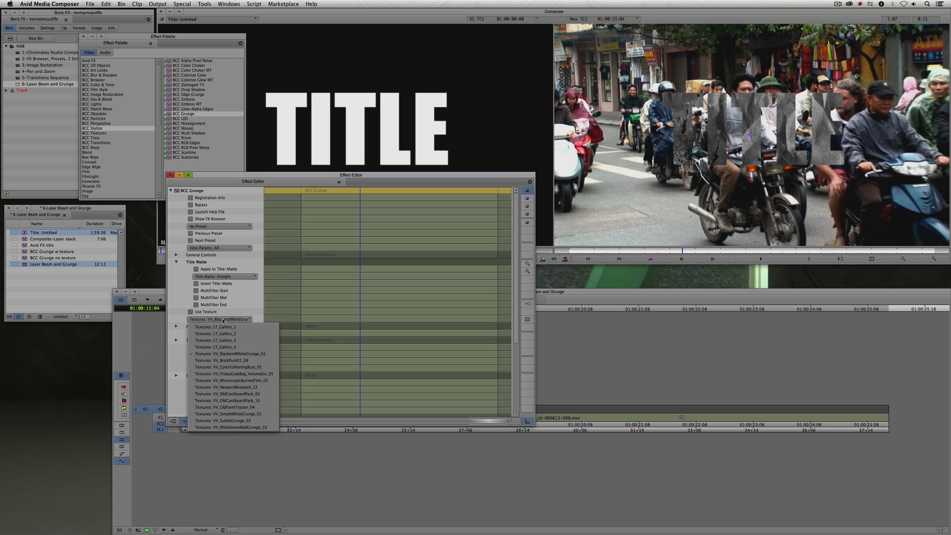
left_click(220, 357)
left_click(223, 321)
left_click(224, 373)
left_click(225, 319)
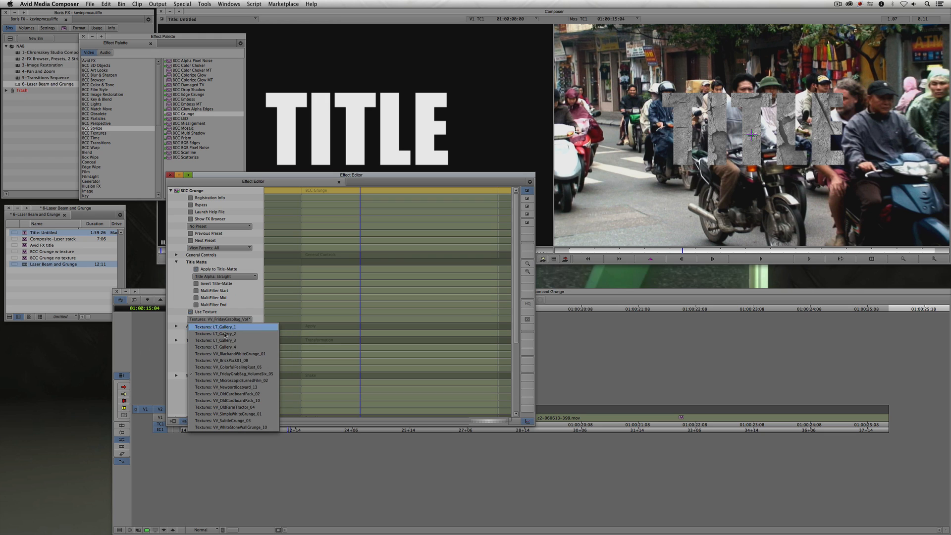
left_click(223, 367)
left_click(223, 320)
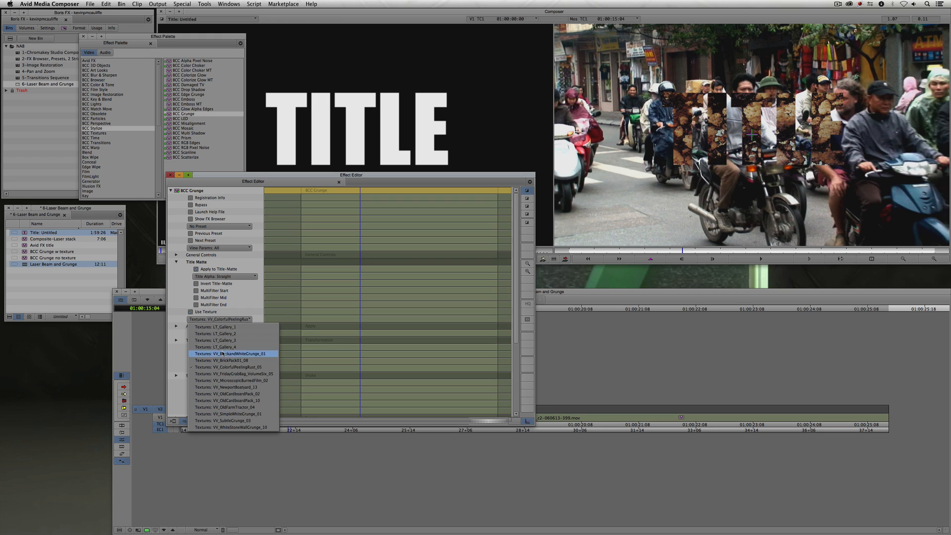
left_click(224, 386)
left_click(223, 319)
left_click(217, 395)
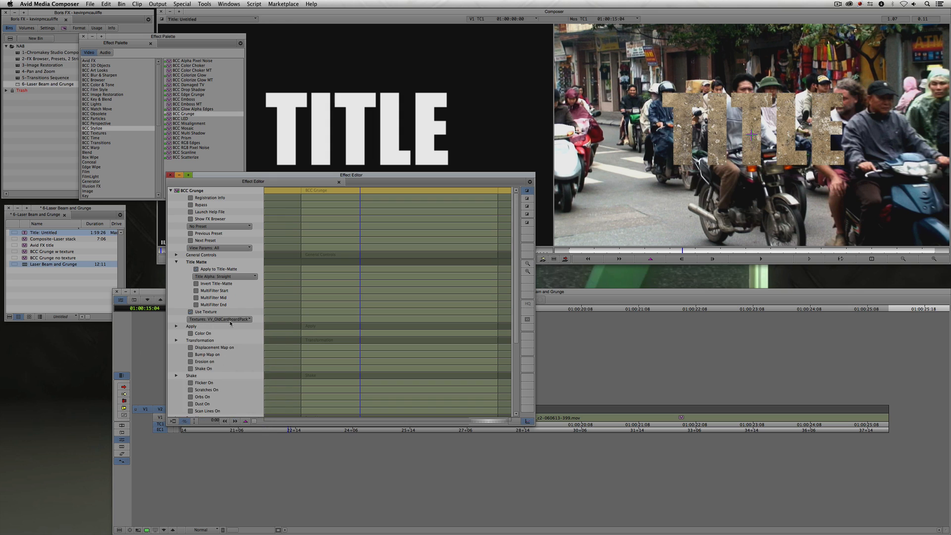
left_click(223, 320)
left_click(223, 400)
left_click(231, 319)
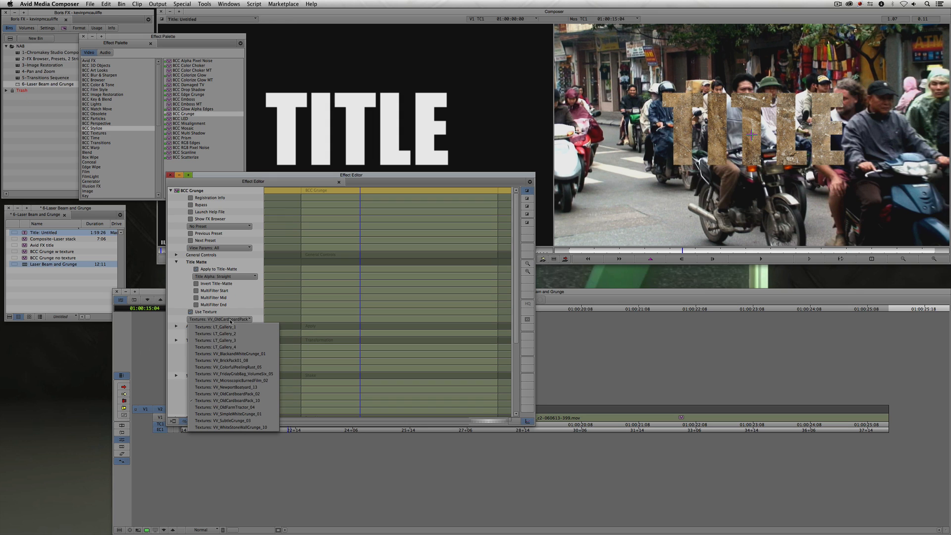
left_click(225, 407)
left_click(238, 320)
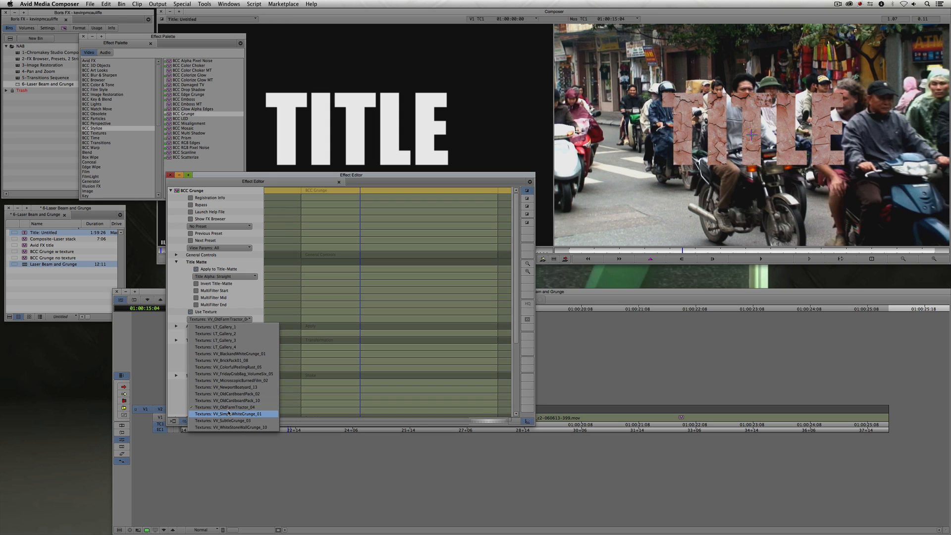
left_click(230, 414)
left_click(223, 320)
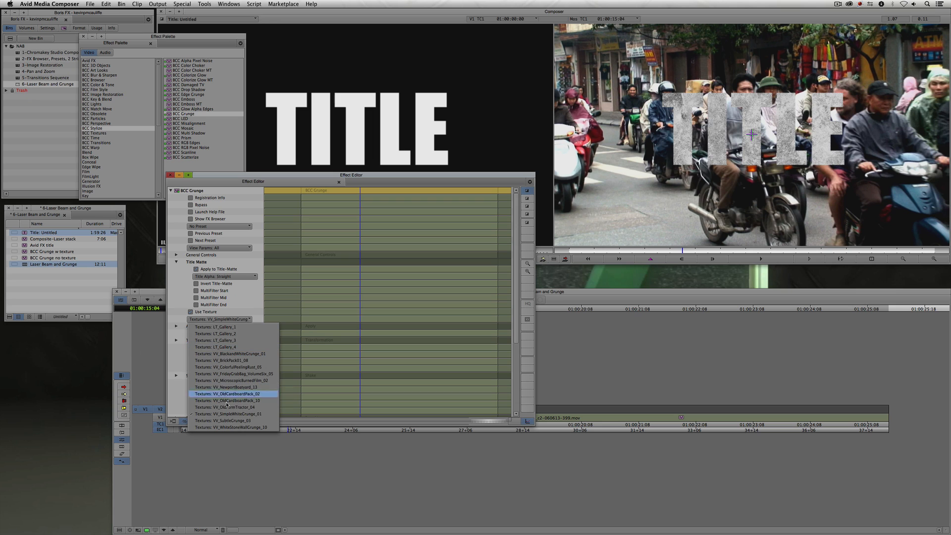
left_click(223, 421)
left_click(169, 175)
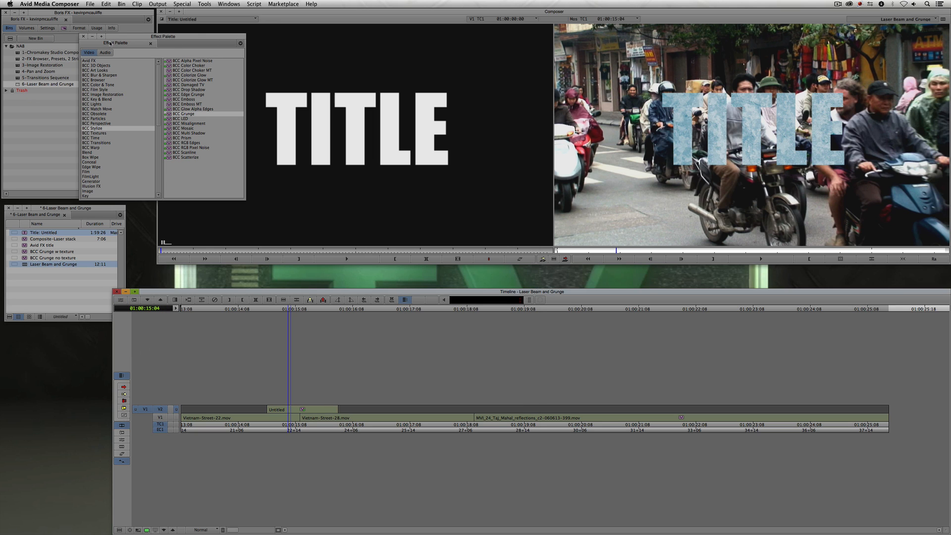
left_click(83, 36)
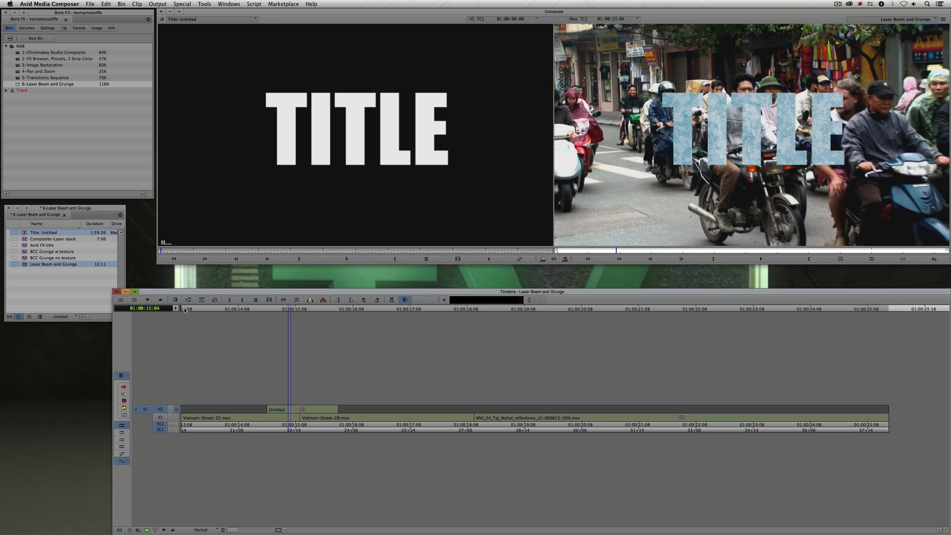
- Mark the title clip on V2 and lift it from the sequence
left_click(288, 412)
key("t")
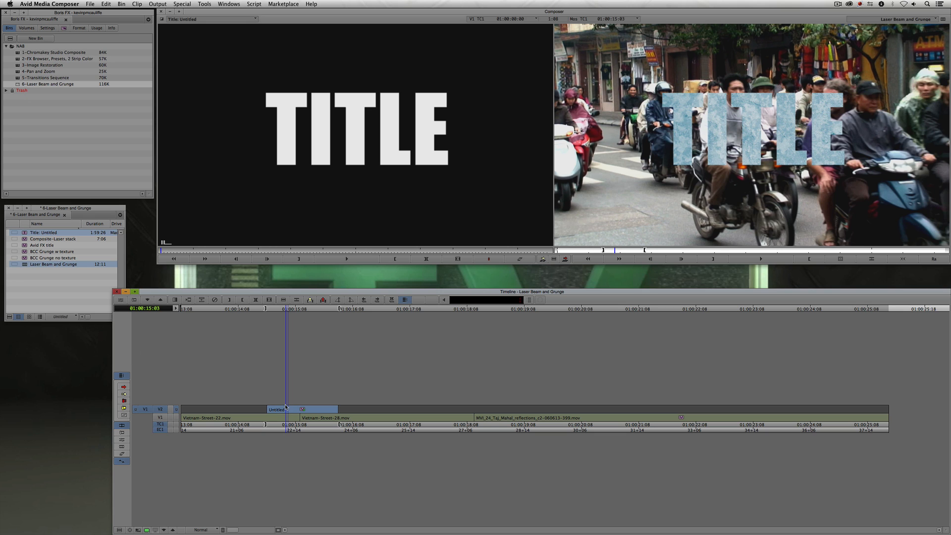
key("z")
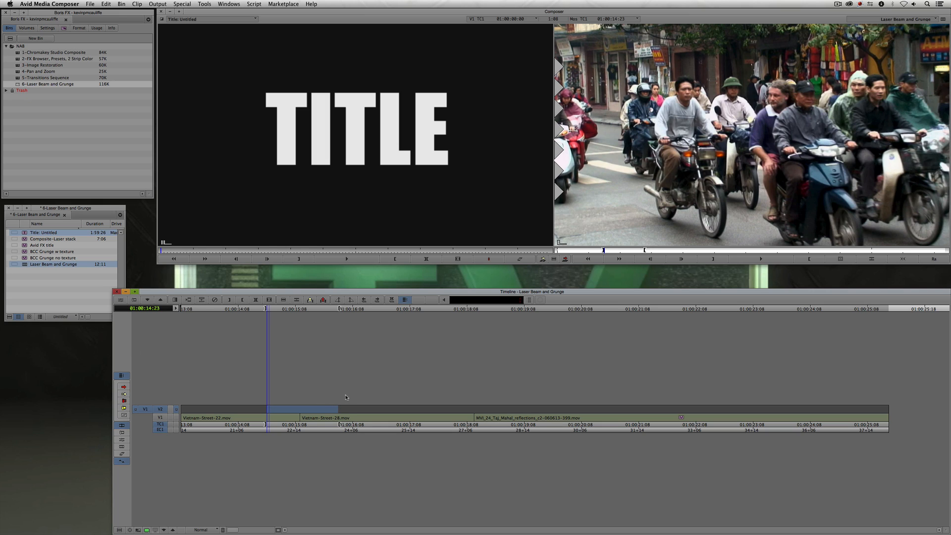
- Apply BCC Grunge from the Effect Palette to the empty filler on V2 above the second clip
key("w")
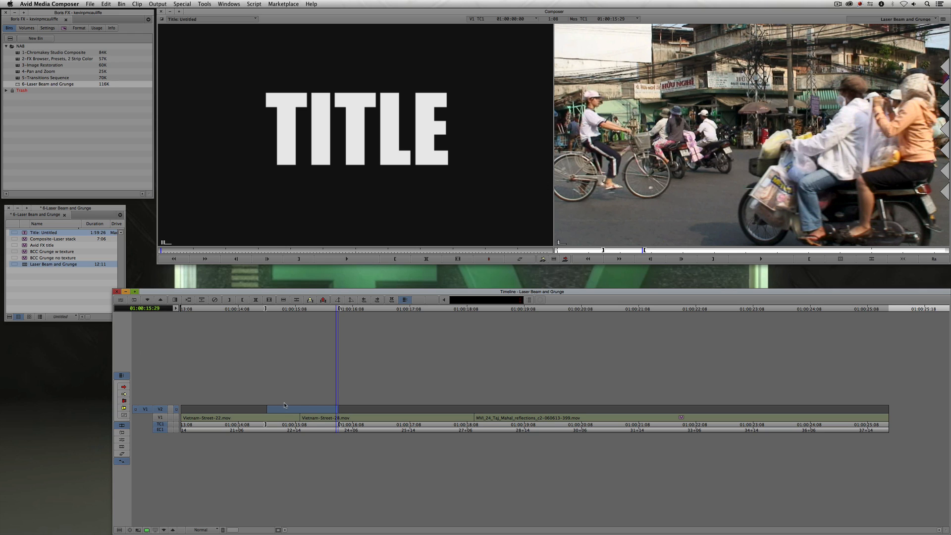
key("super+8")
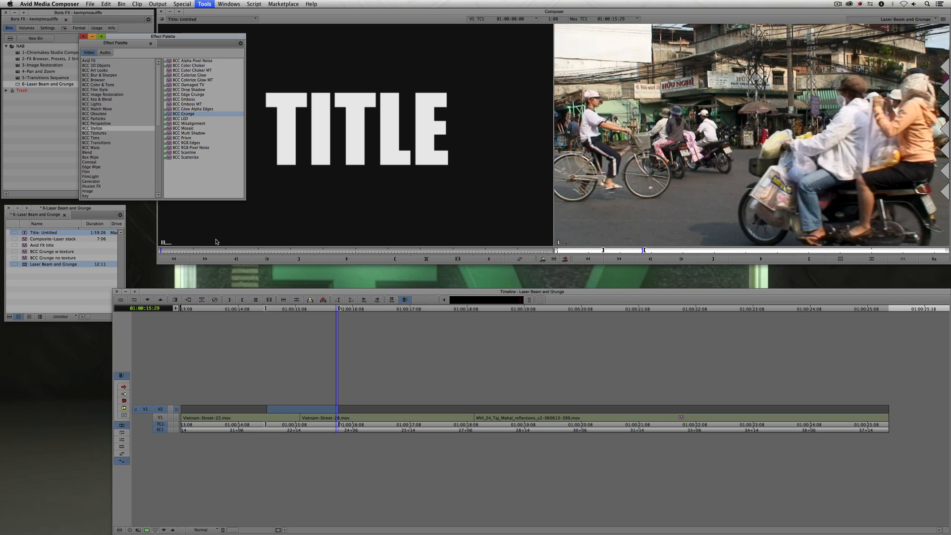
left_click_drag(170, 114, 304, 416)
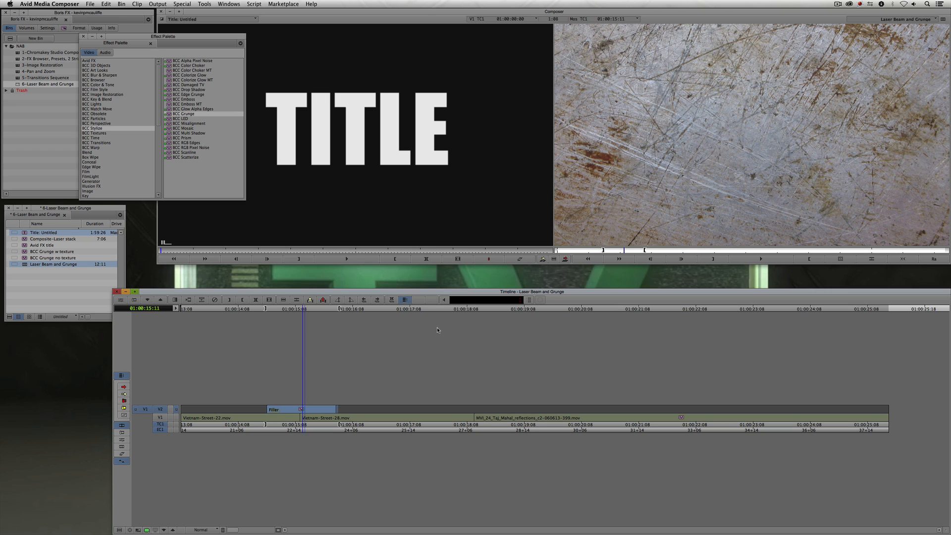
- Open the filler effect's settings, choose Textures: VV_OldCardboardPack_03, then turn off Use Texture
key("apostrophe")
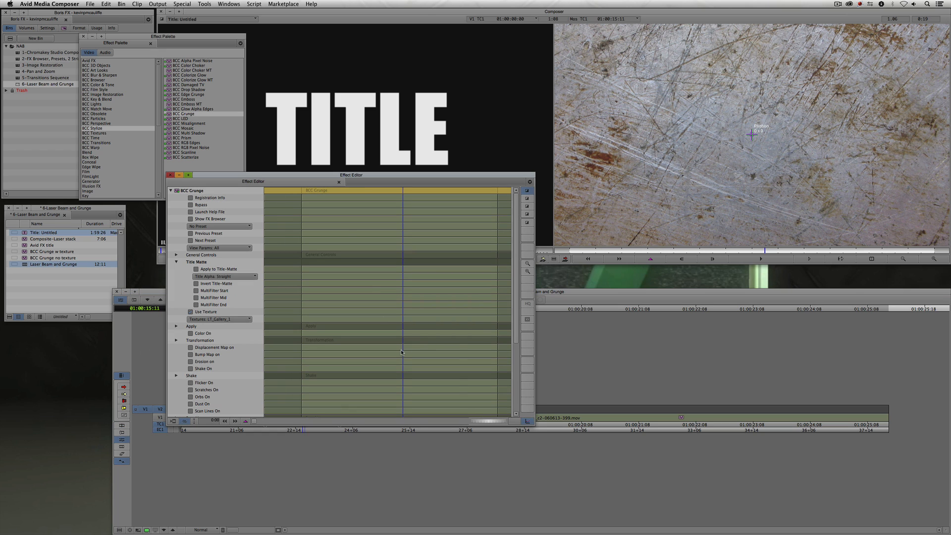
left_click(84, 36)
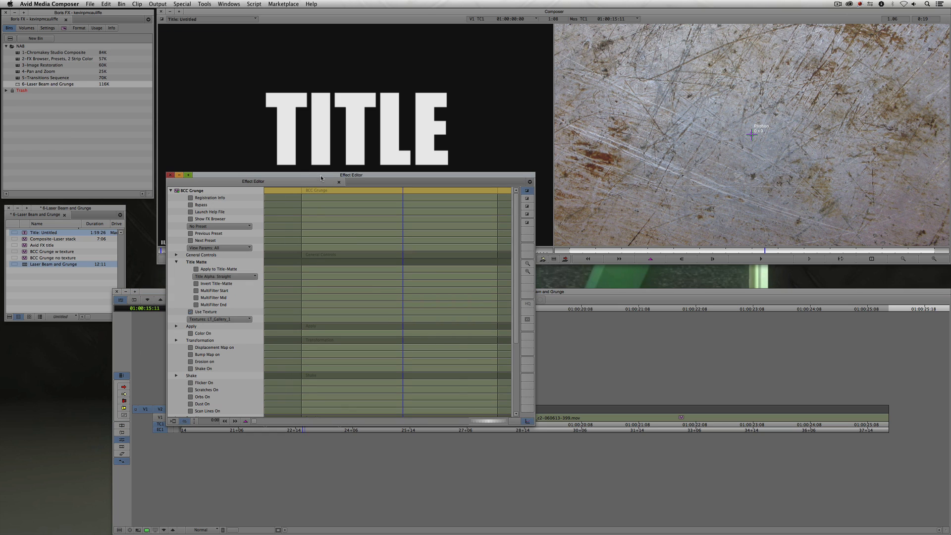
left_click_drag(321, 178, 257, 36)
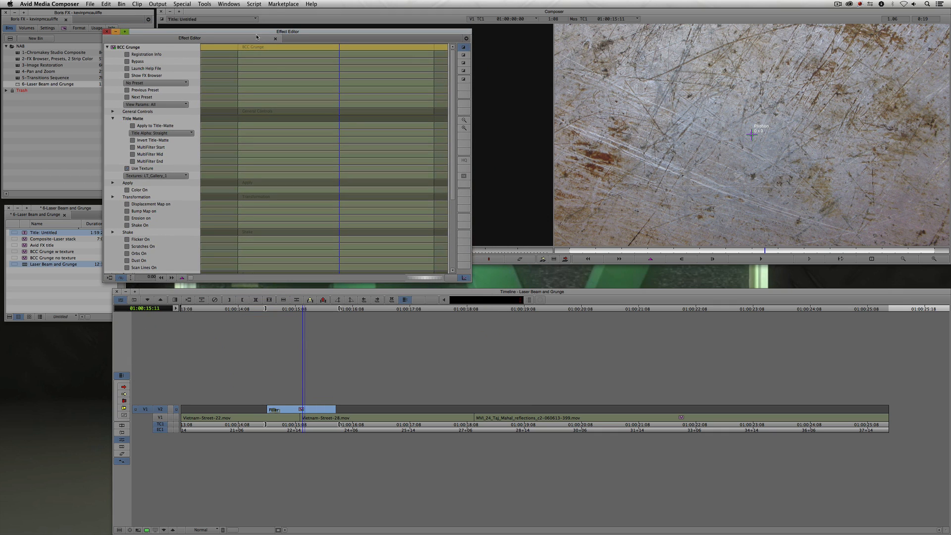
left_click(146, 175)
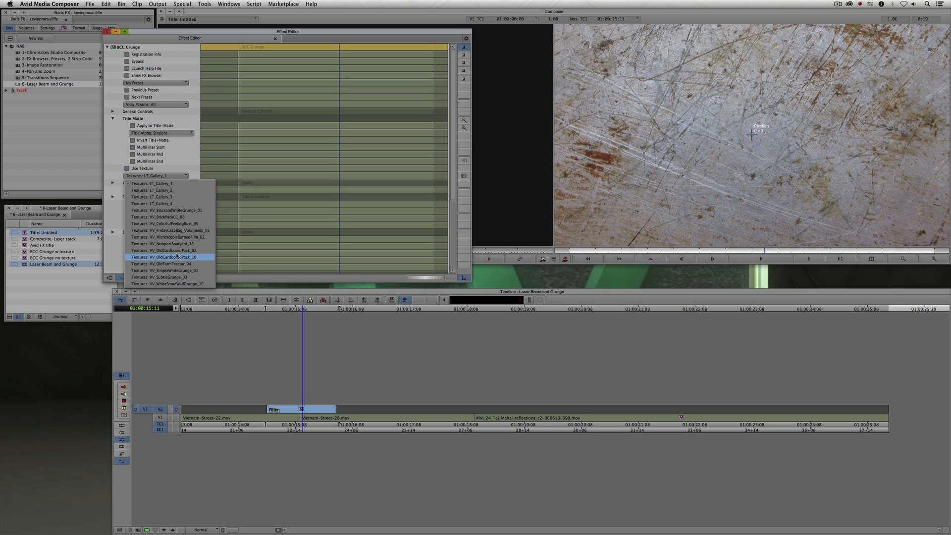
left_click(186, 250)
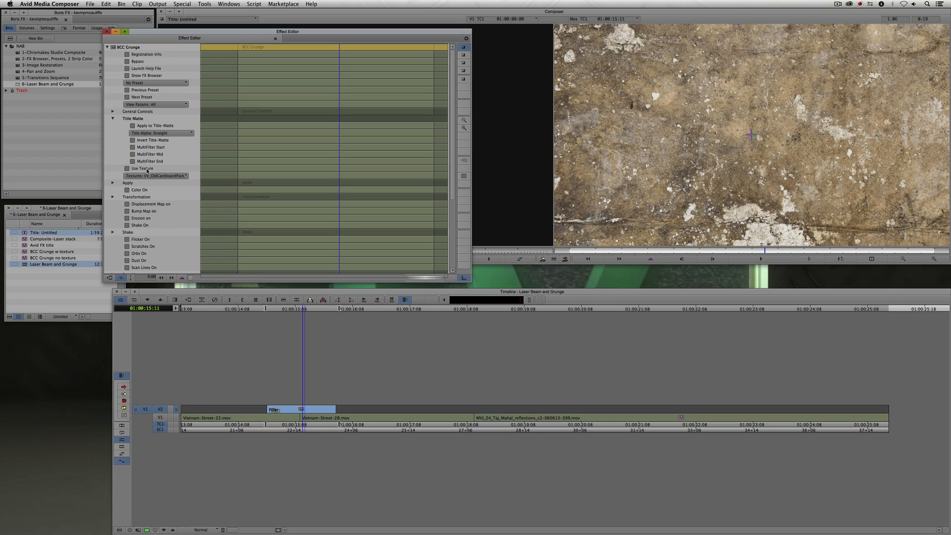
left_click(147, 169)
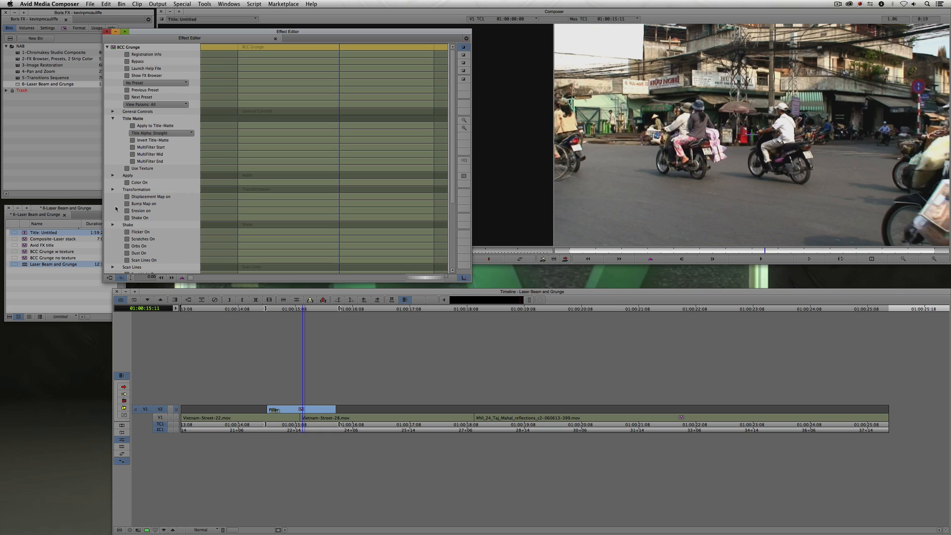
- Enable Shake with X Position 0, Y Position 100 and Speed 200, and turn on Motion Blur
left_click(127, 218)
left_click(113, 225)
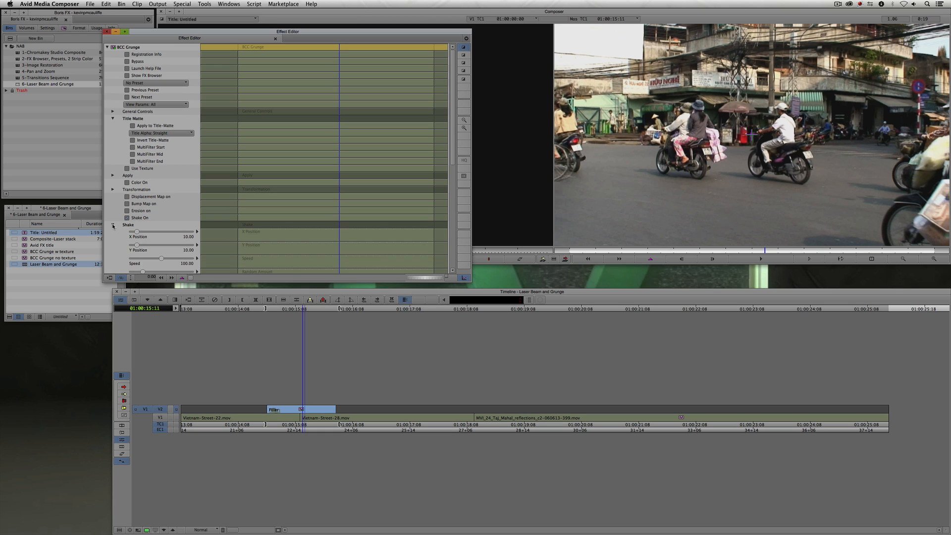
scroll(120, 242, "down", 3)
left_click_drag(138, 201, 194, 227)
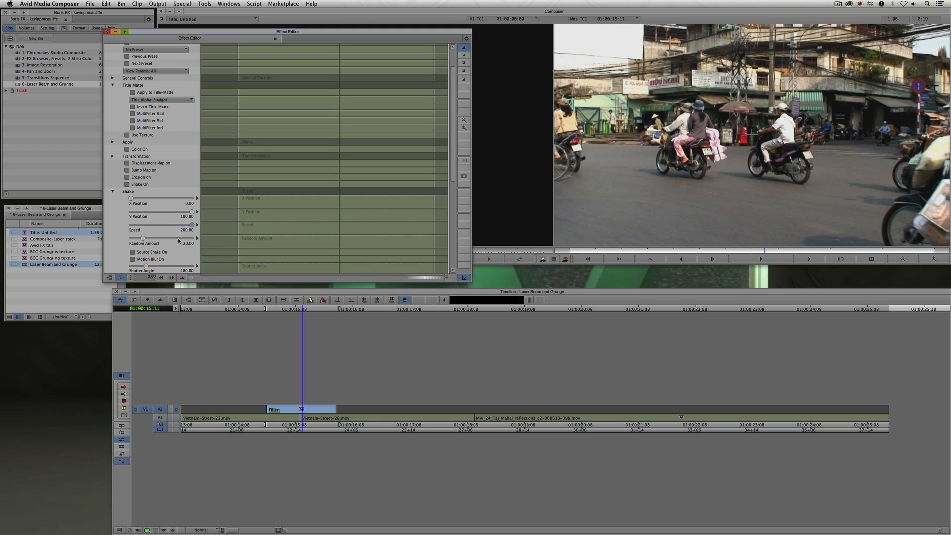
left_click(132, 252)
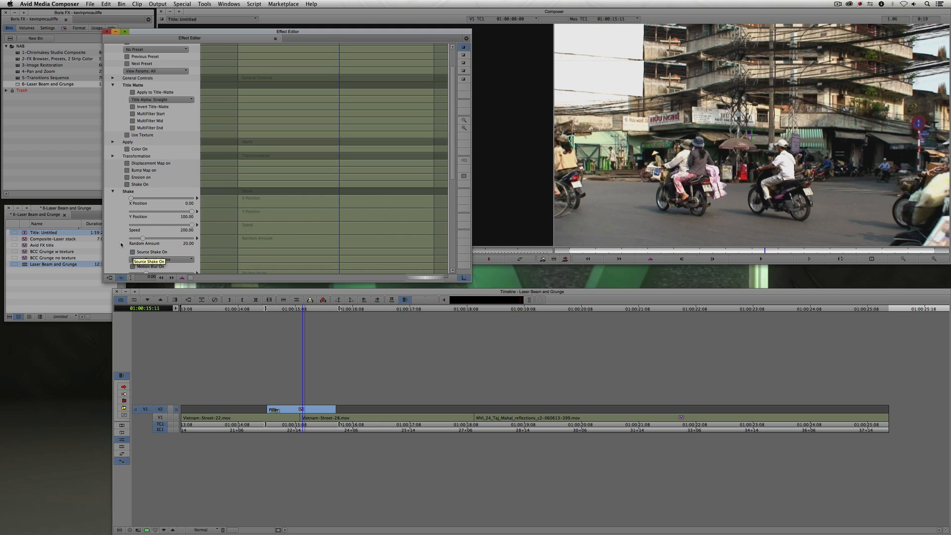
scroll(156, 247, "down", 3)
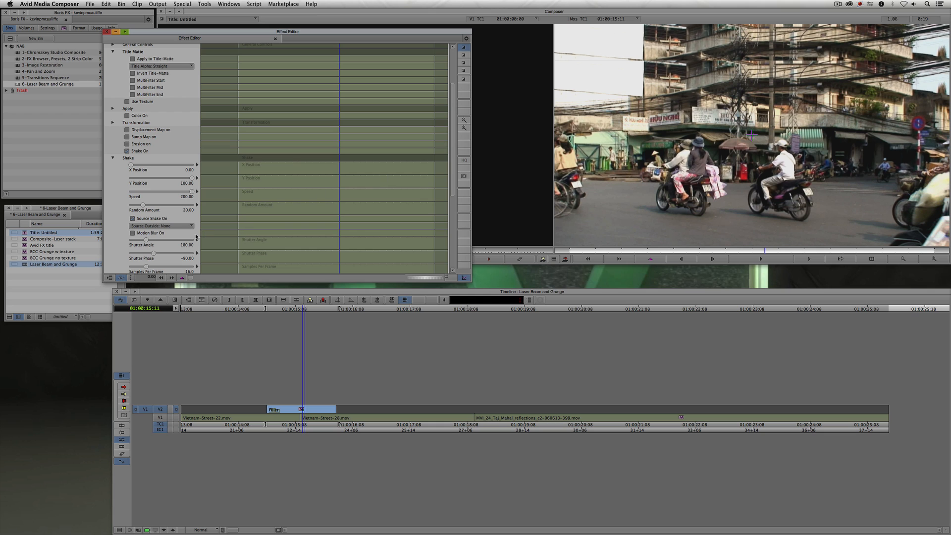
left_click(148, 234)
scroll(148, 235, "down", 3)
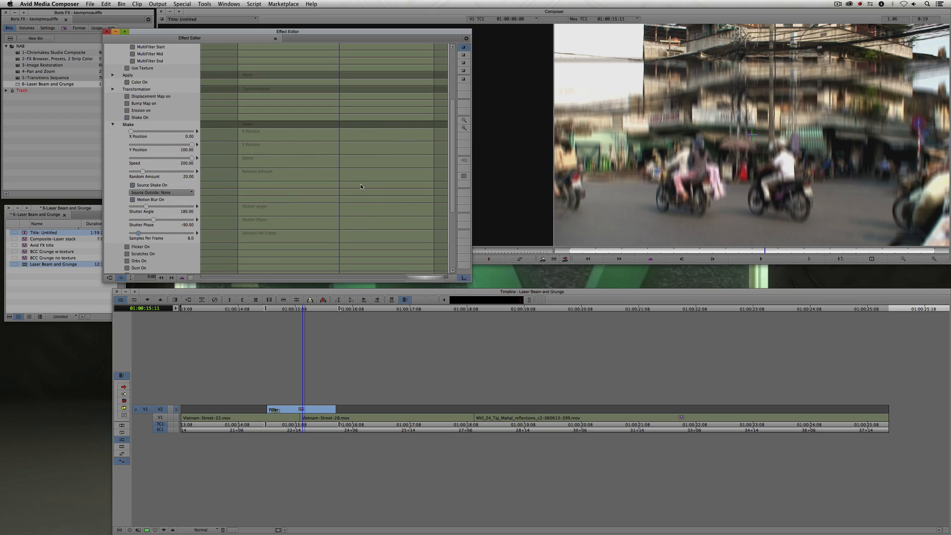
- Play and scrub the second clip to review the shake effect
key("y")
left_click_drag(292, 413, 238, 413)
key("space")
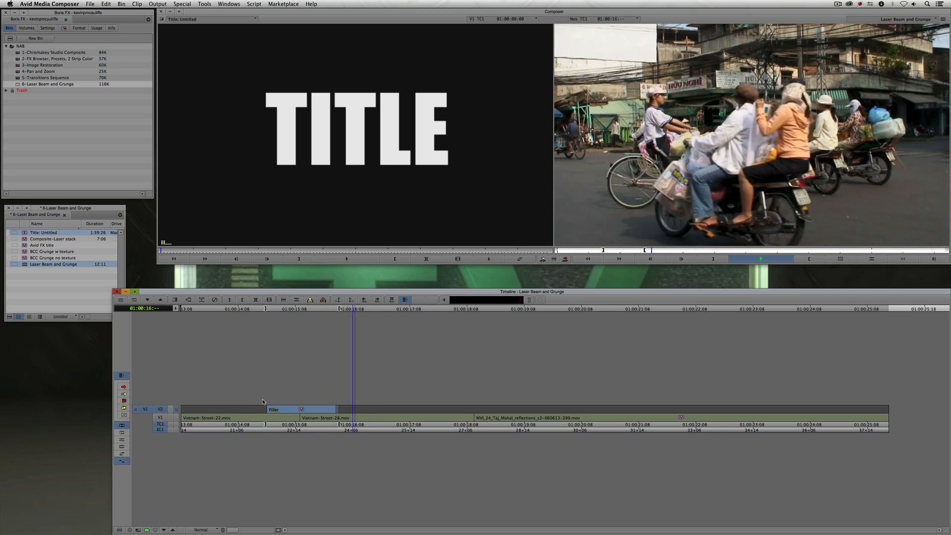
key("space")
left_click_drag(269, 413, 310, 412)
- Reopen the effect settings, collapse Shake, and turn on Flicker with its settings expanded
key("bracketright")
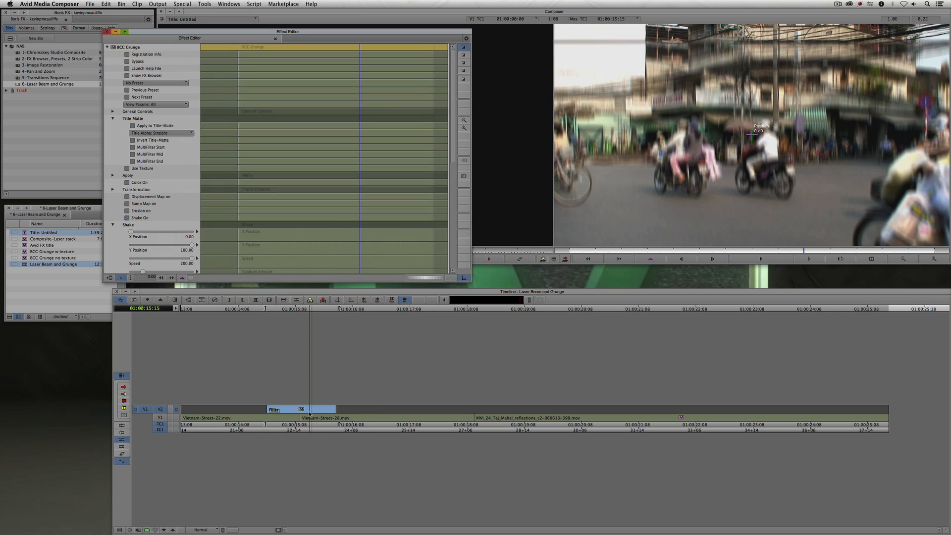
left_click(113, 226)
left_click(127, 232)
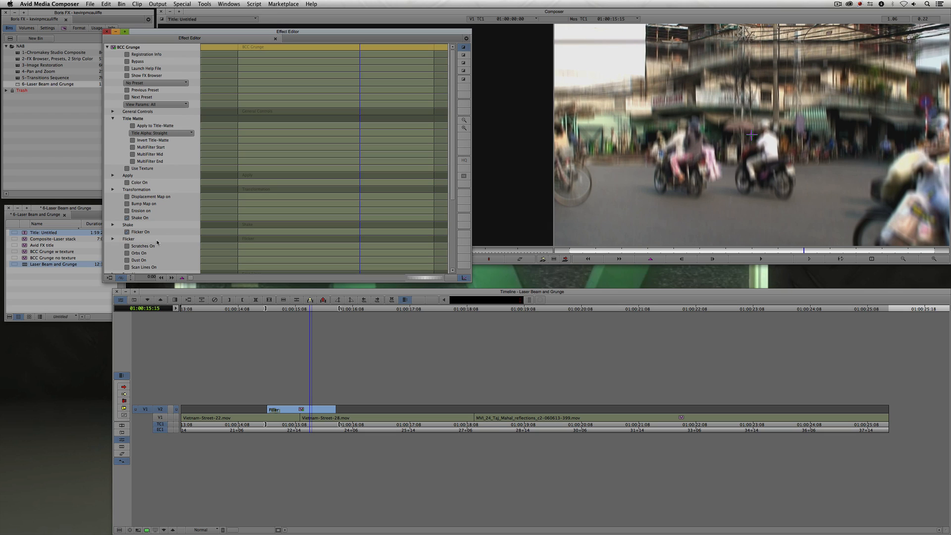
left_click(113, 239)
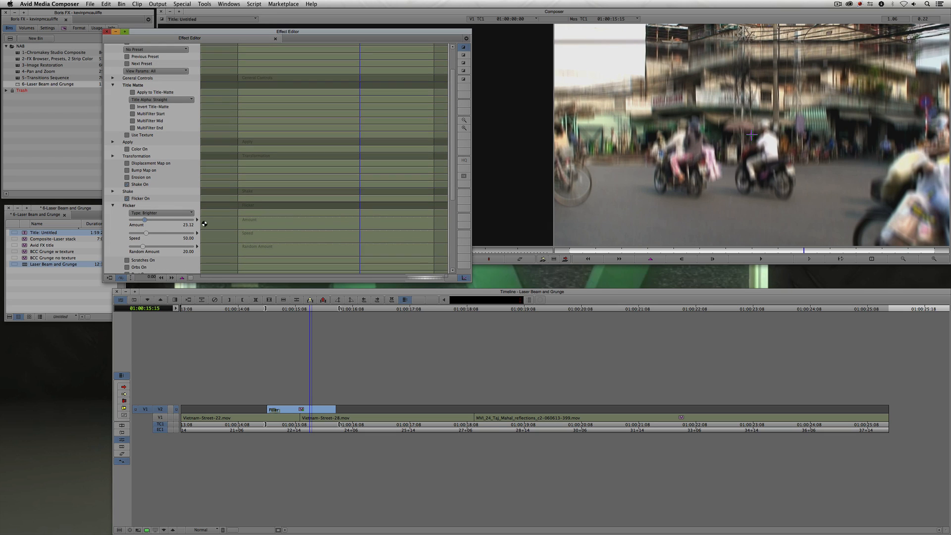
- Set the Flicker Amount to 100 and bring the effect settings back to the front
left_click_drag(143, 220, 191, 235)
left_click_drag(663, 250, 701, 250)
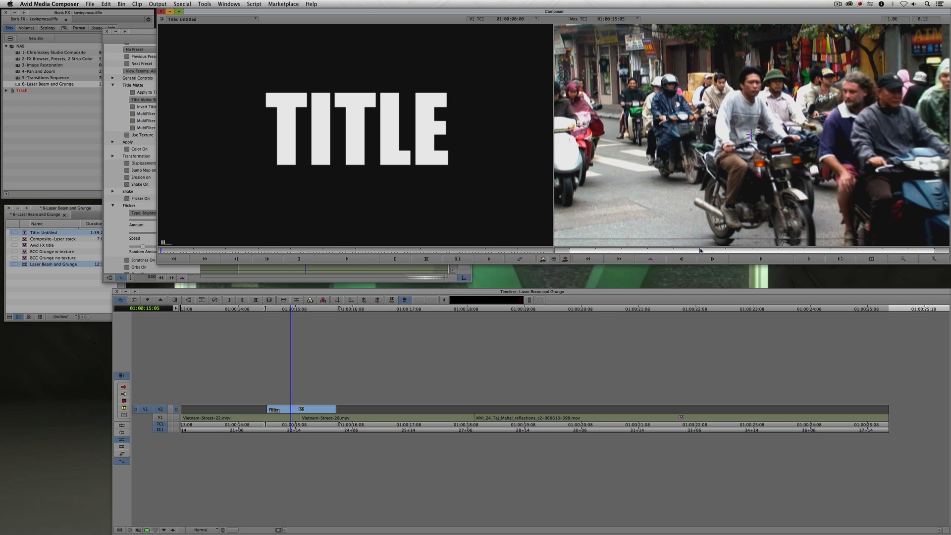
left_click(155, 200)
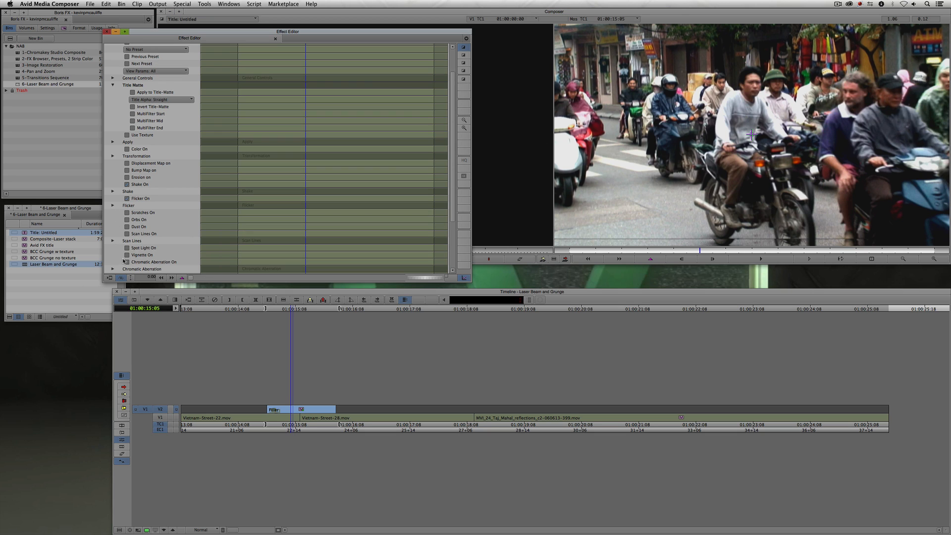
- Turn on Chromatic Aberration, expand its settings, and set Shift Amount to about 91.25
scroll(123, 251, "down", 2)
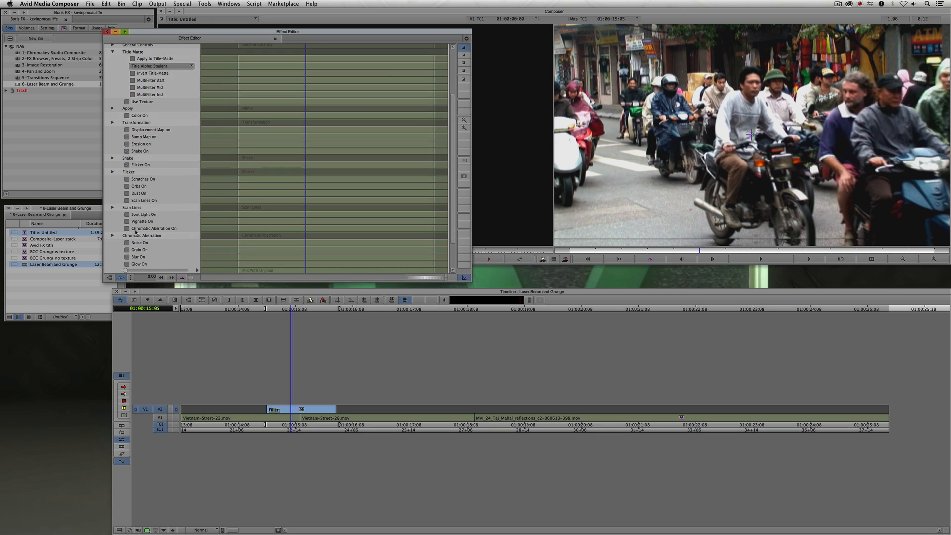
left_click(127, 229)
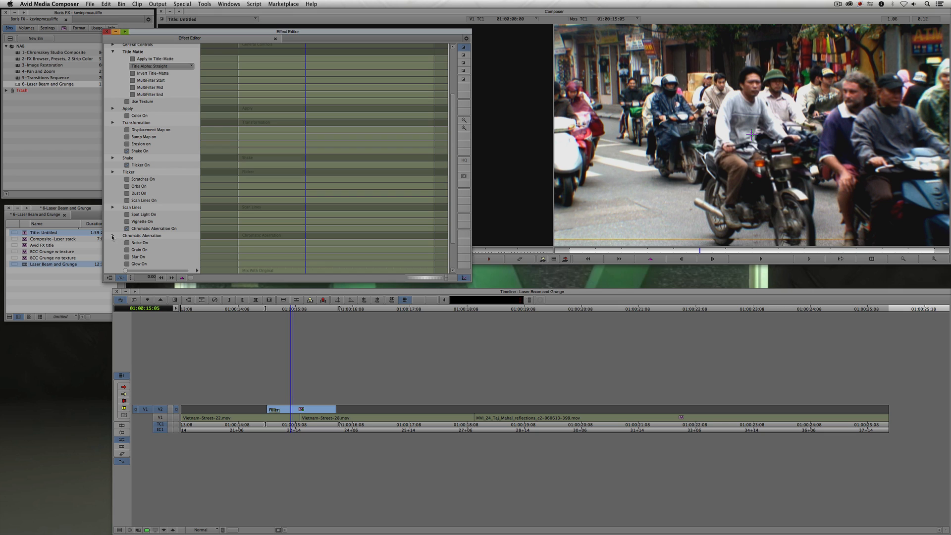
left_click(112, 236)
scroll(127, 249, "down", 2)
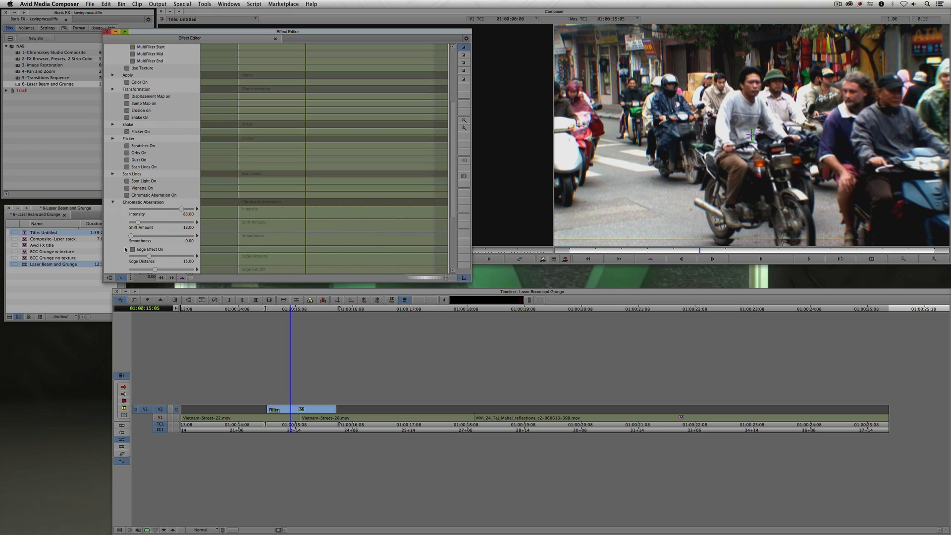
left_click_drag(139, 222, 187, 223)
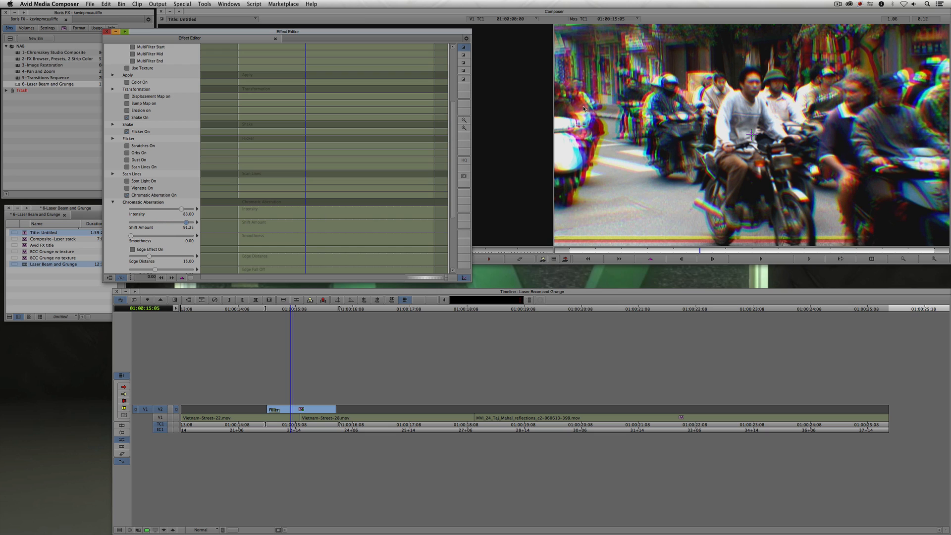
- Close the effect settings and play the sequence to review the flicker and aberration
key("super+w")
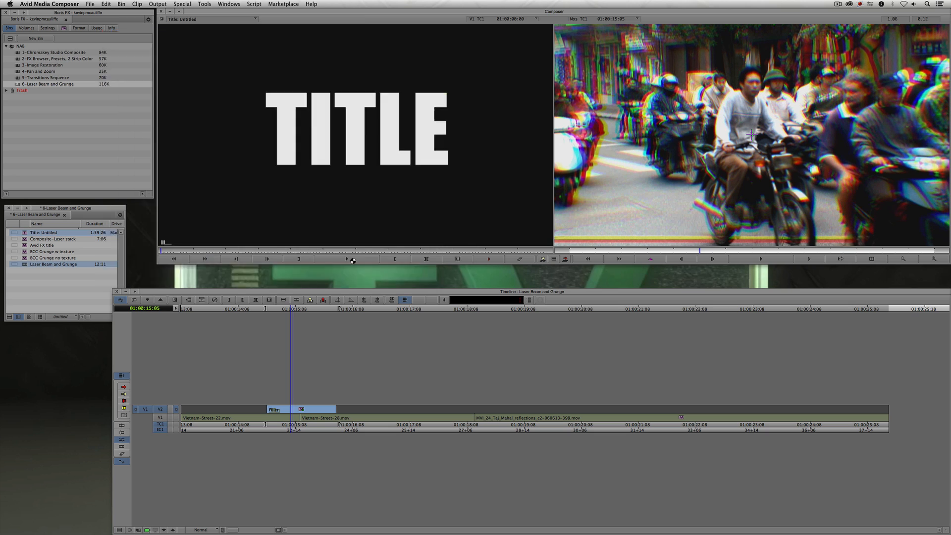
left_click(253, 412)
key("space")
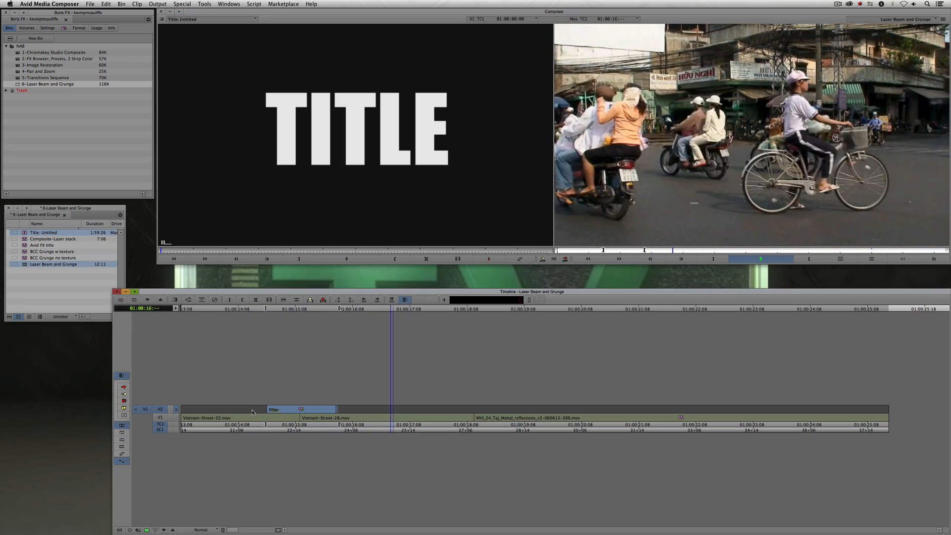
- Reopen the filler effect's settings, expand Flicker, and move the Effect Editor window aside
left_click(268, 416)
left_click_drag(268, 416, 291, 414)
key("shift+F10")
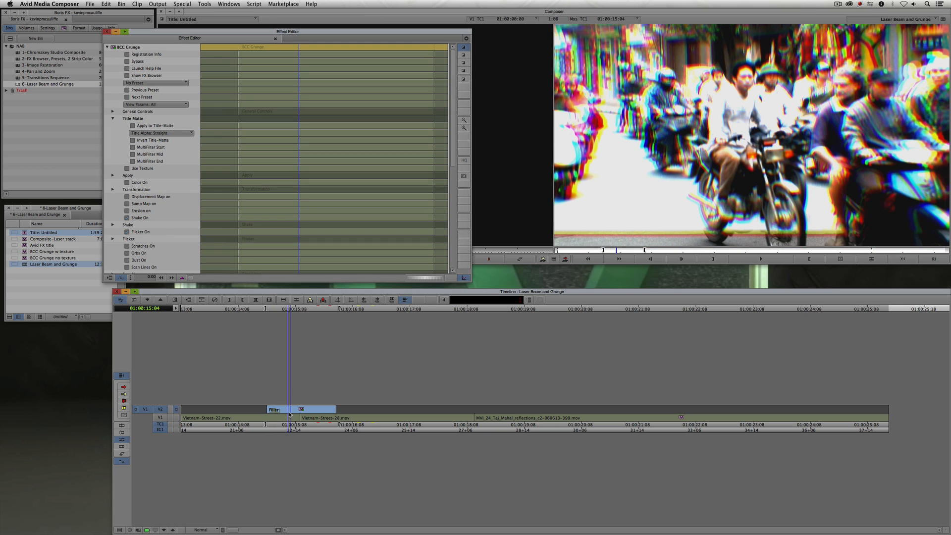
left_click(113, 239)
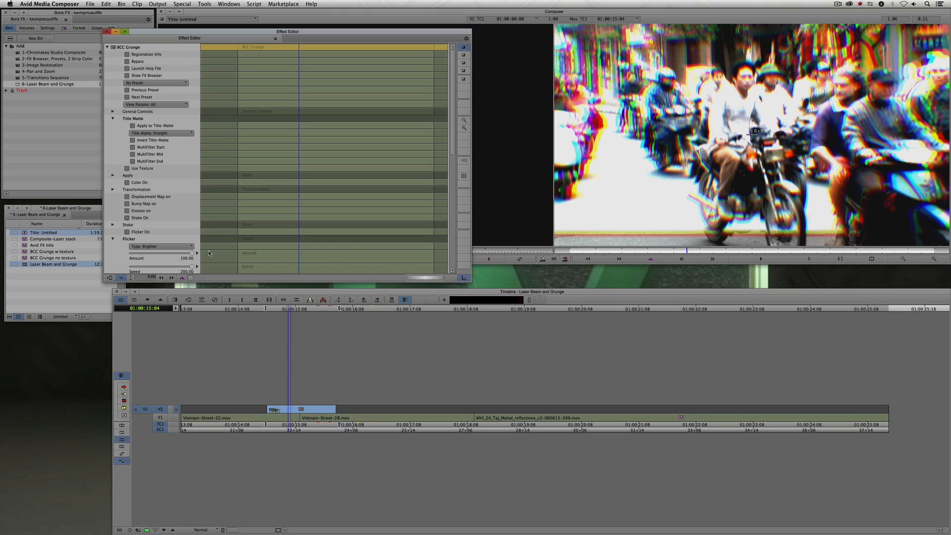
left_click_drag(451, 145, 451, 270)
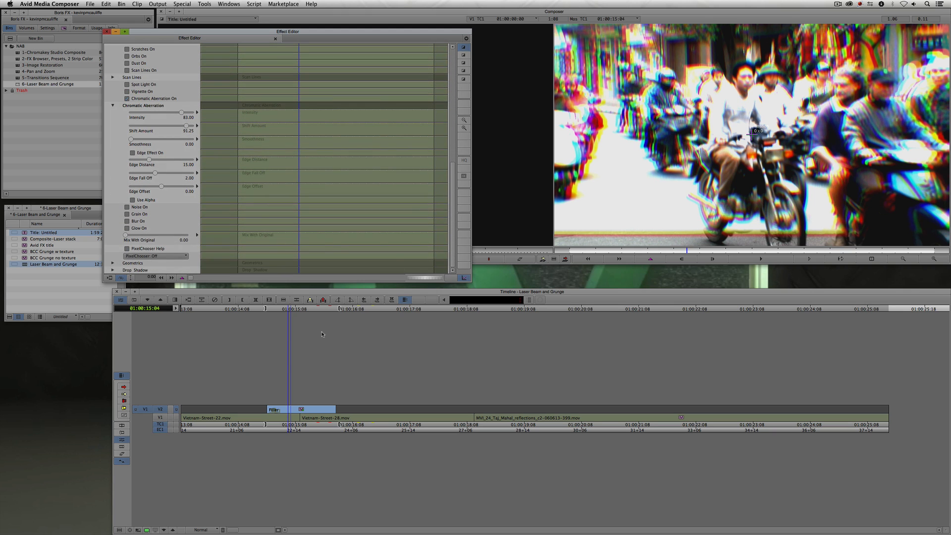
left_click_drag(686, 251, 711, 249)
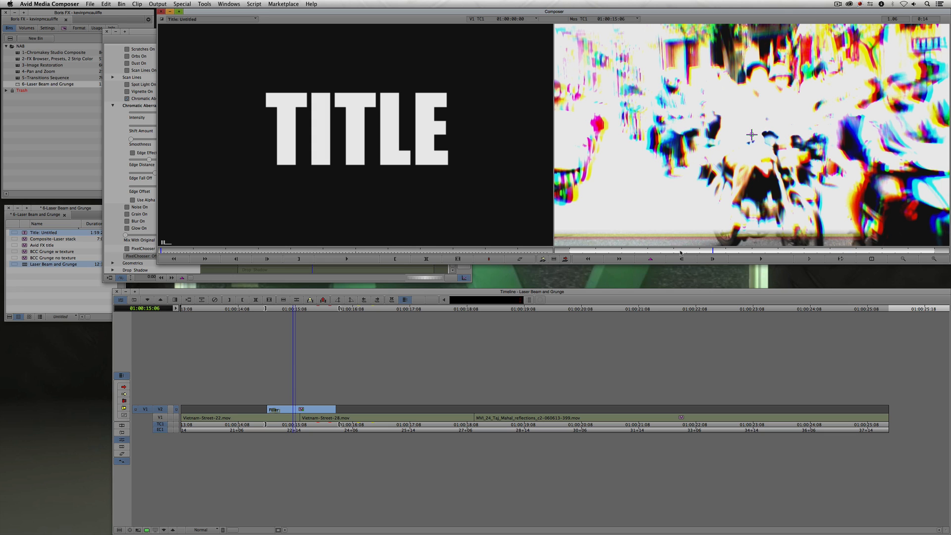
left_click_drag(141, 32, 79, 19)
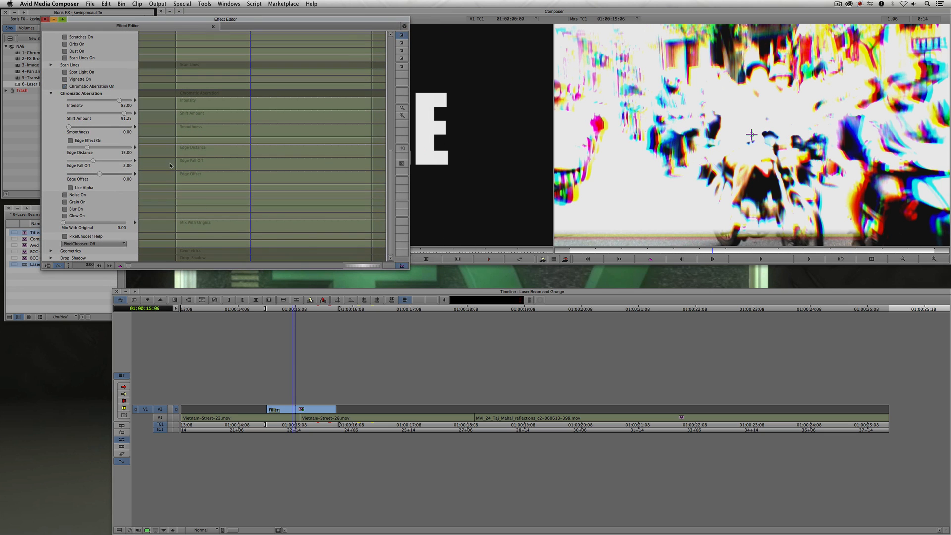
- Add keyframes on Mix With Original near the clip's start and set it to 100 there
right_click(243, 226)
left_click(246, 229)
left_click_drag(235, 228, 162, 228)
right_click(194, 228)
left_click(198, 232)
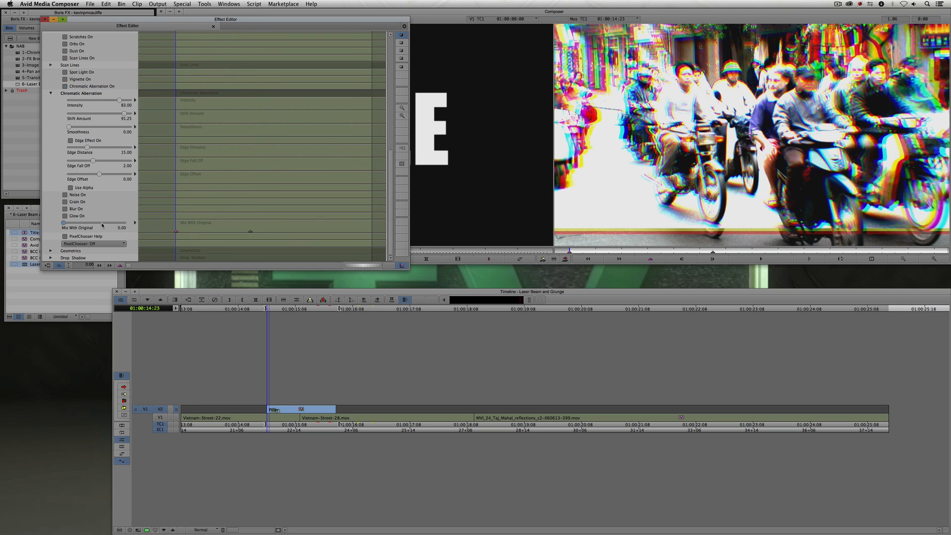
left_click_drag(65, 224, 139, 226)
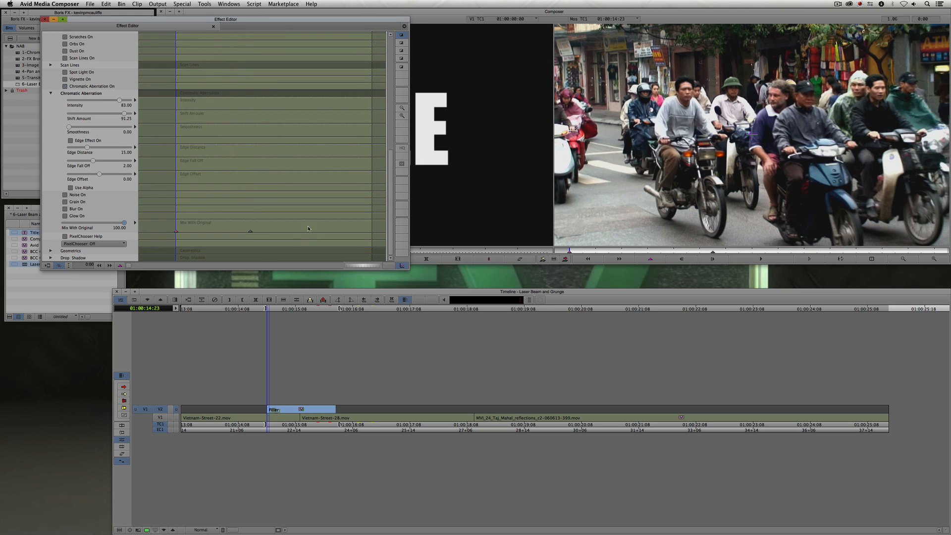
- Add two more Mix With Original keyframes later in the clip and set it to 0
left_click_drag(262, 230, 386, 232)
right_click(285, 227)
left_click(307, 229)
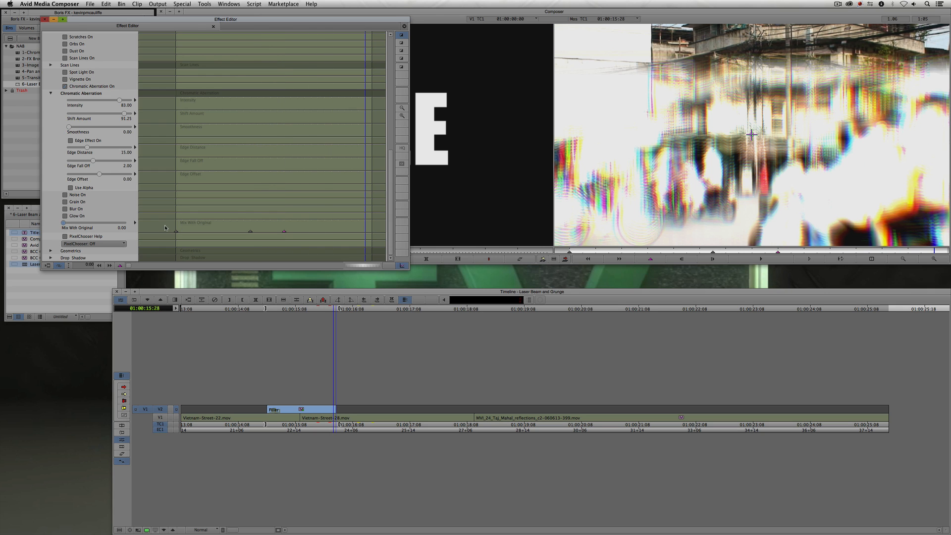
right_click(311, 229)
left_click(313, 231)
left_click_drag(65, 224, 177, 236)
key("y")
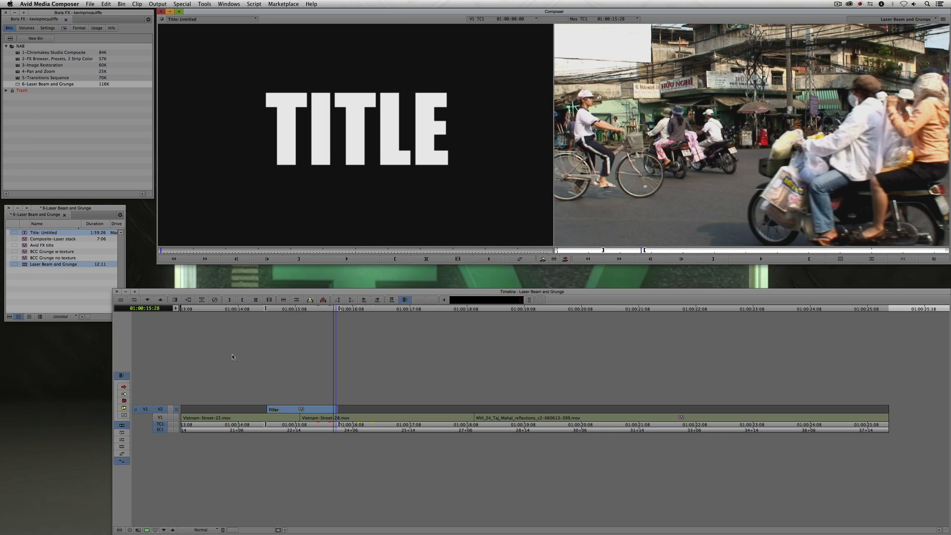
- Play and scrub through the sequence to review the keyframed Grunge effect
left_click(239, 409)
key("space")
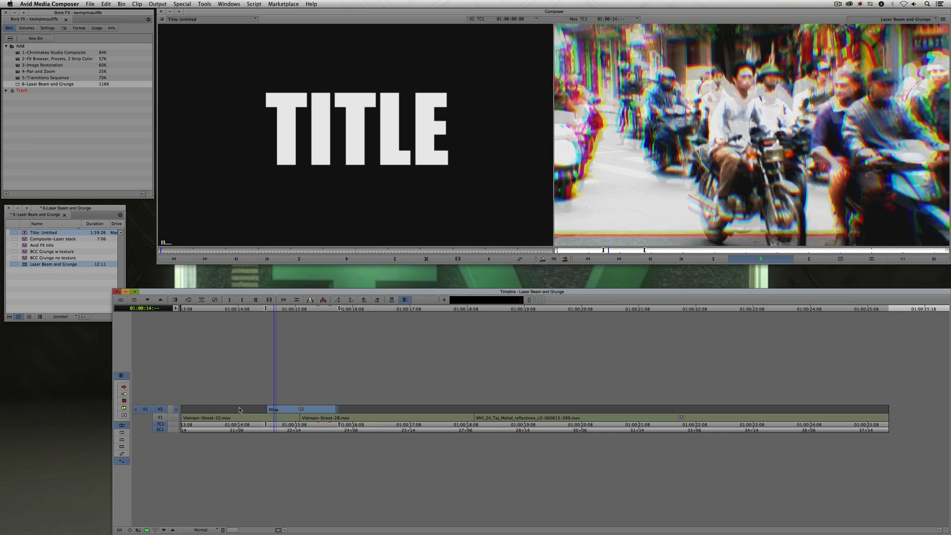
key("space")
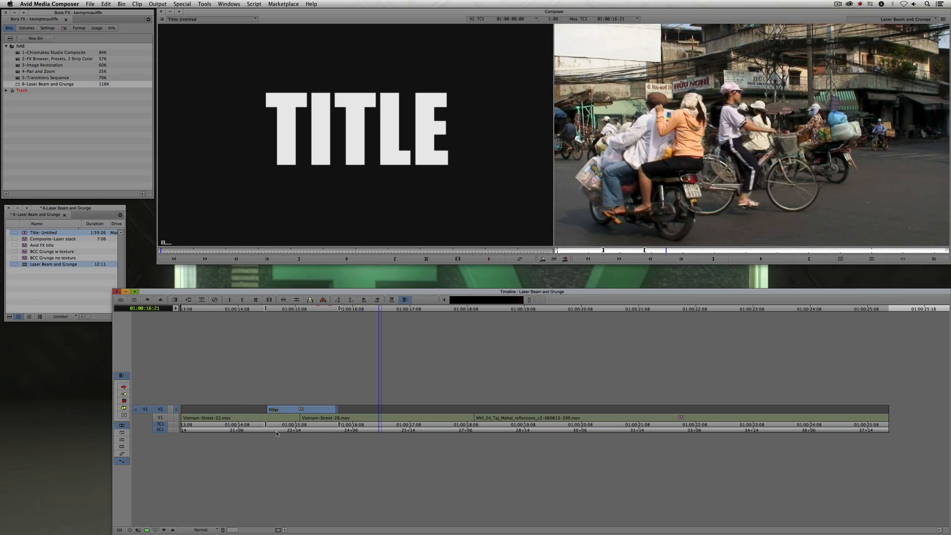
left_click_drag(266, 421, 237, 422)
key("space")
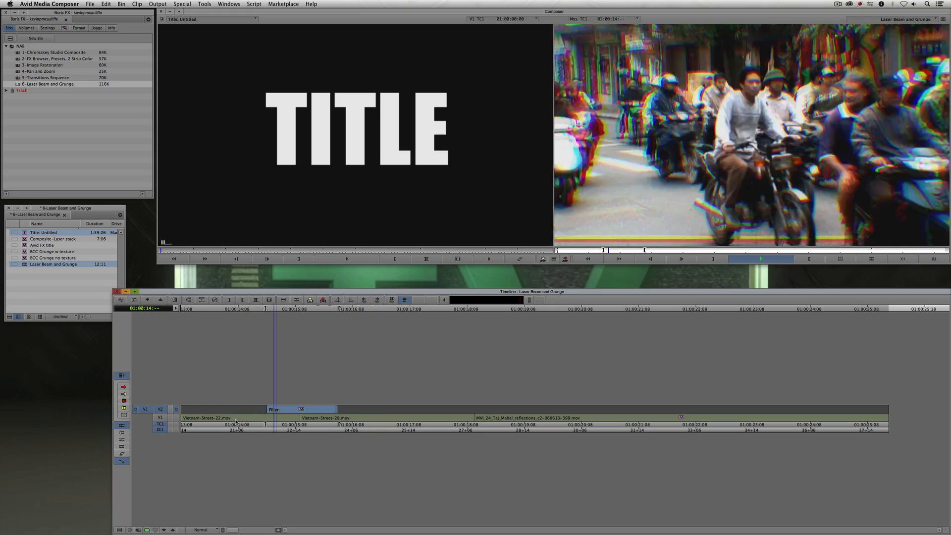
key("space")
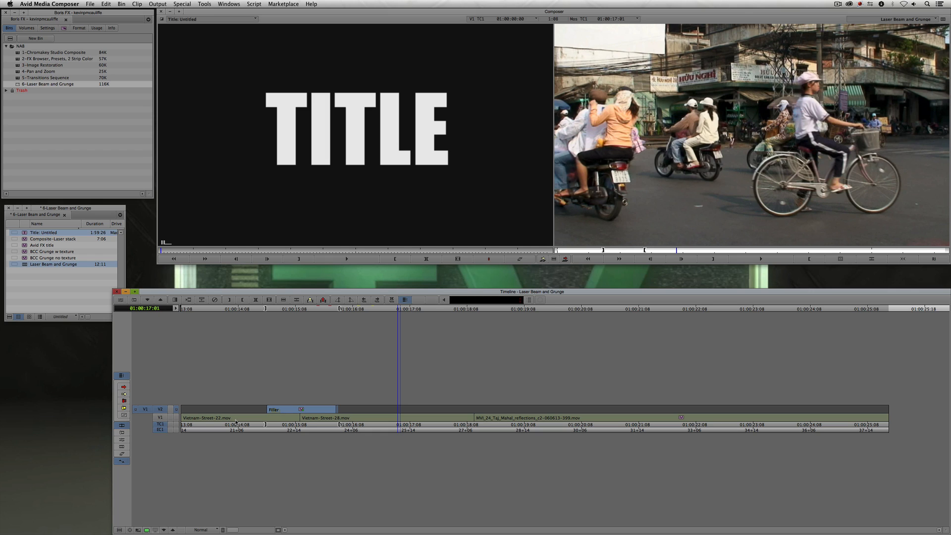
left_click(253, 420)
key("space")
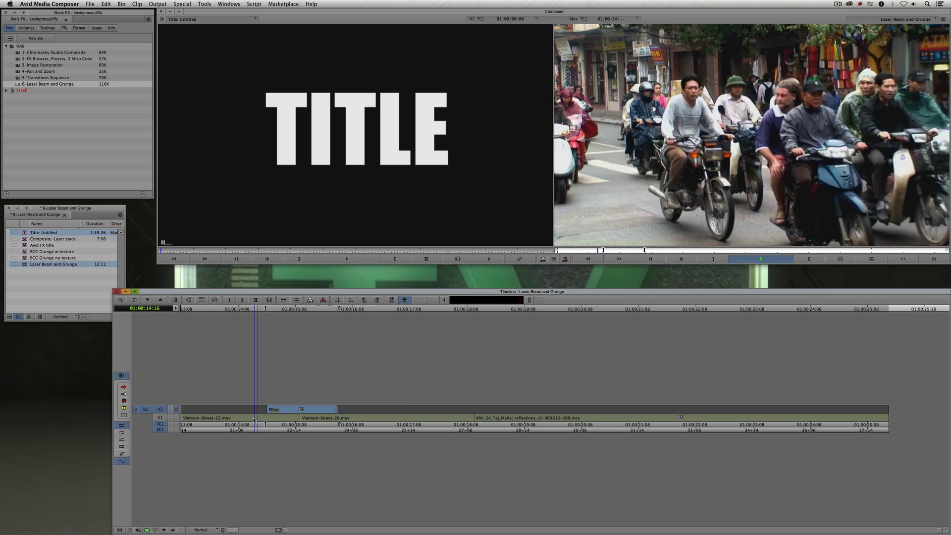
- Reopen the filler effect's settings, turn on Use Texture, and set Apply Mode to Overlay
left_click(295, 422)
key("shift+F10")
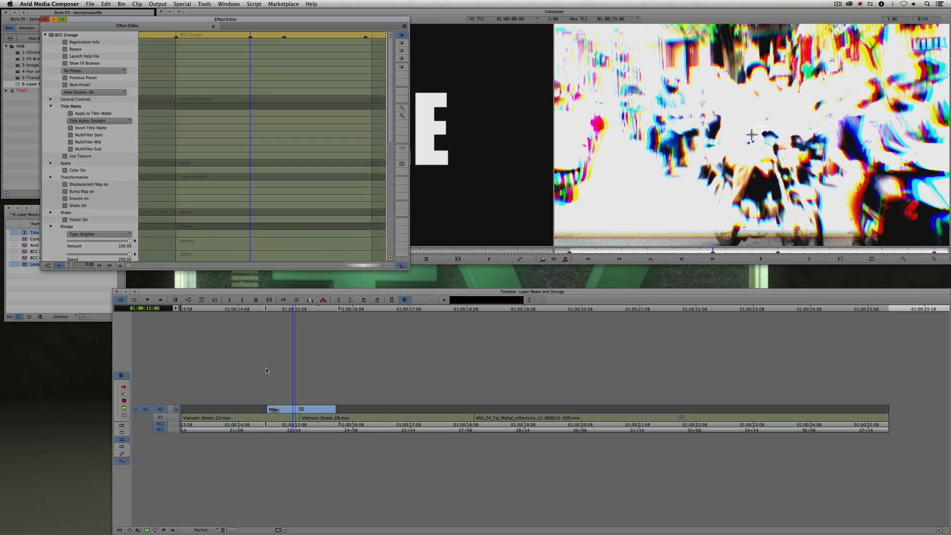
left_click(65, 156)
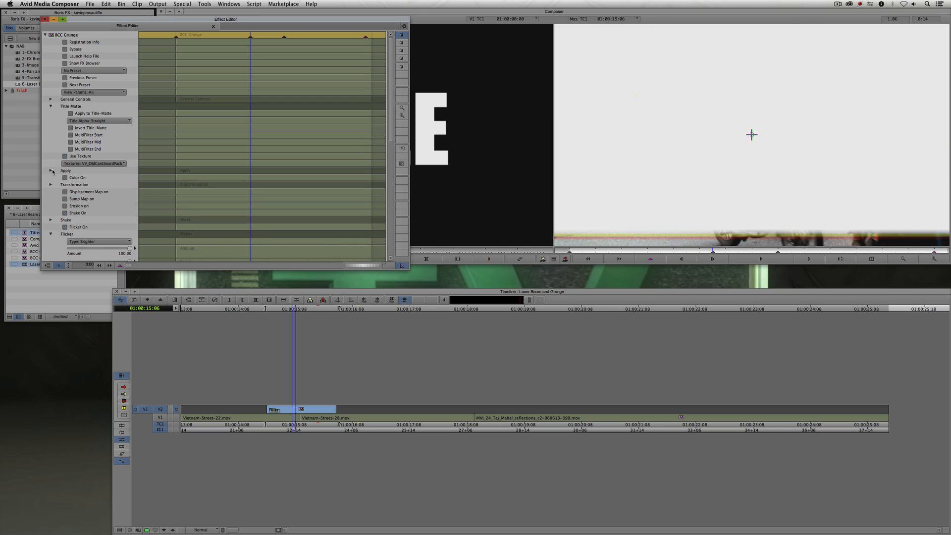
left_click(51, 170)
left_click(97, 180)
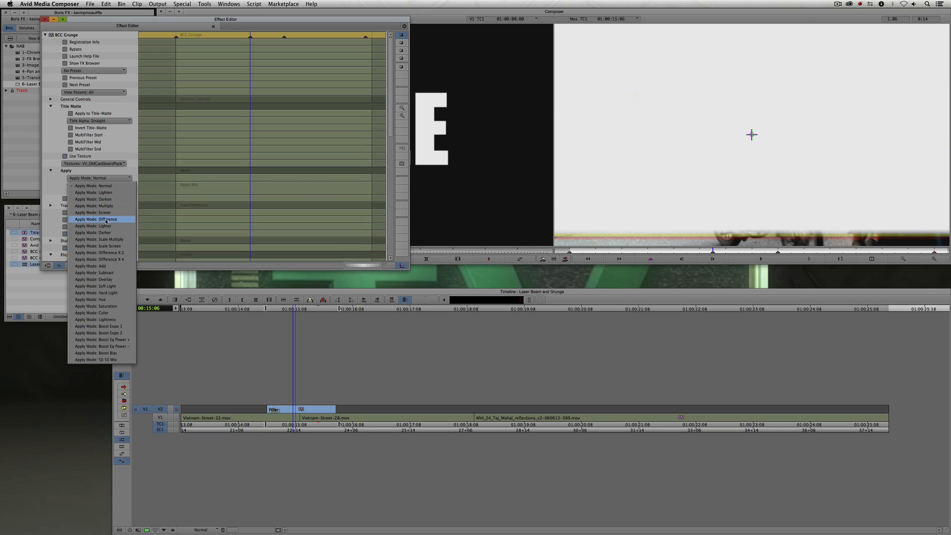
left_click(107, 281)
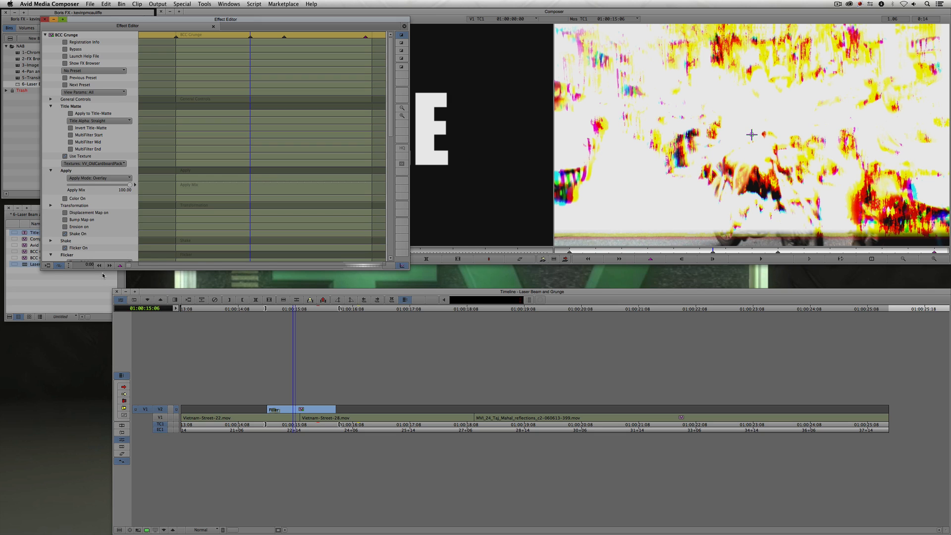
key("super+w")
- Play and scrub the clip to review the textured overlay result
left_click(228, 427)
key("space")
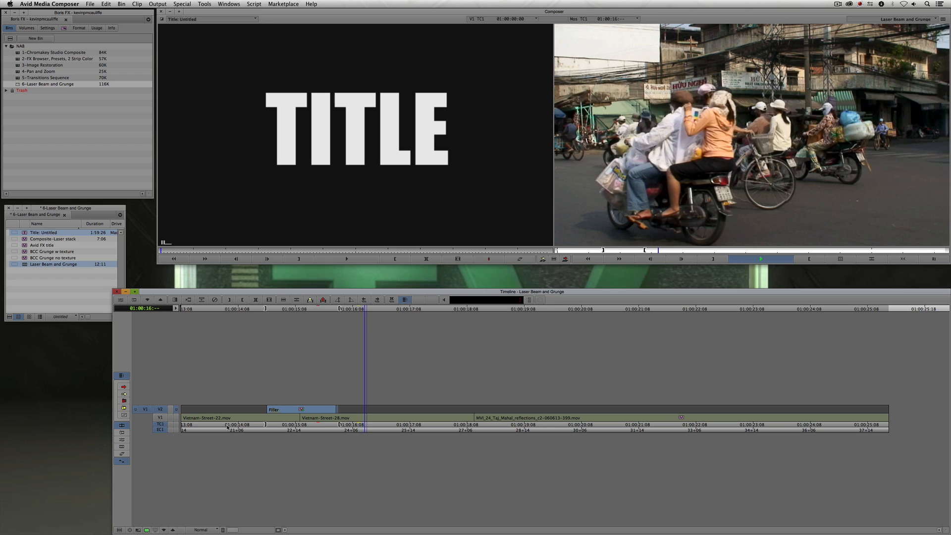
left_click_drag(303, 416, 283, 416)
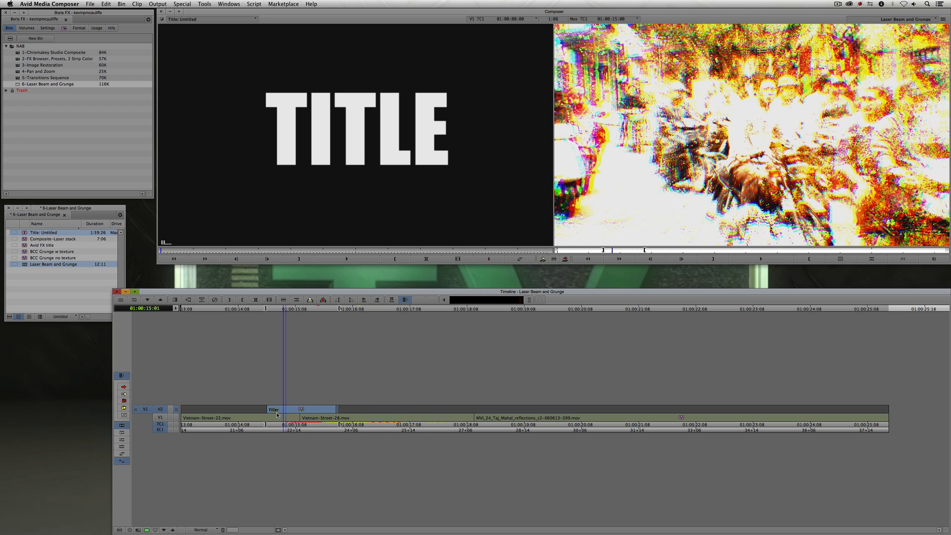
- Render the Grunge filler effect
key("super+r")
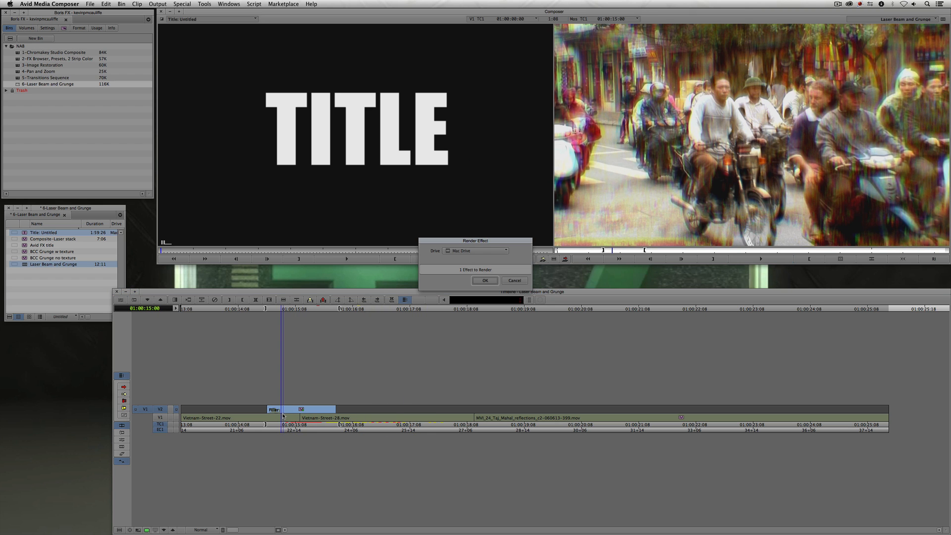
left_click(483, 281)
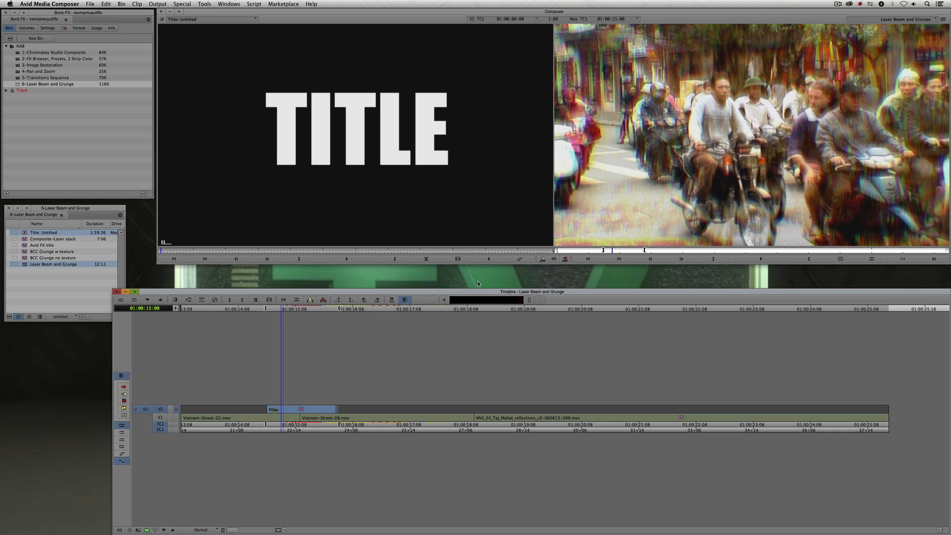
key("space")
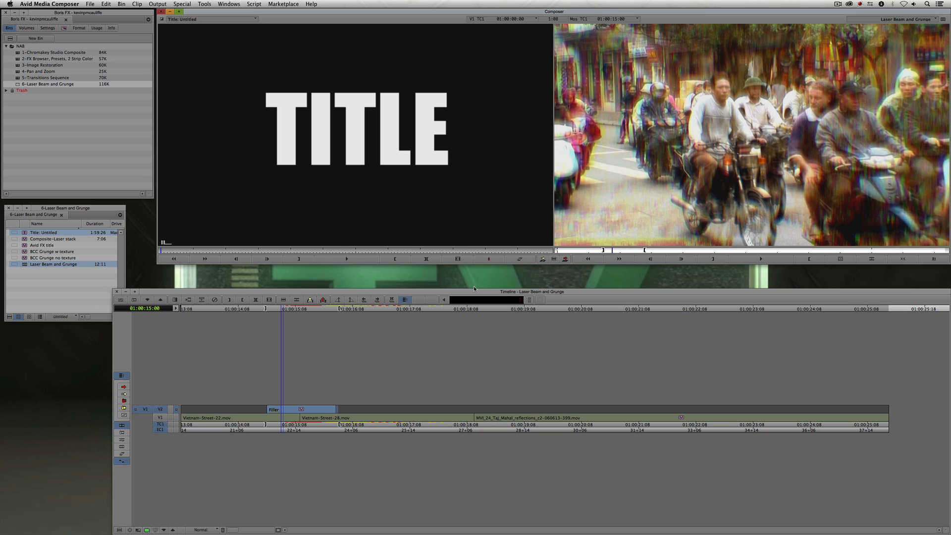
- Play the rendered sequence from different points to review the final effect
left_click_drag(253, 413, 212, 414)
key("space")
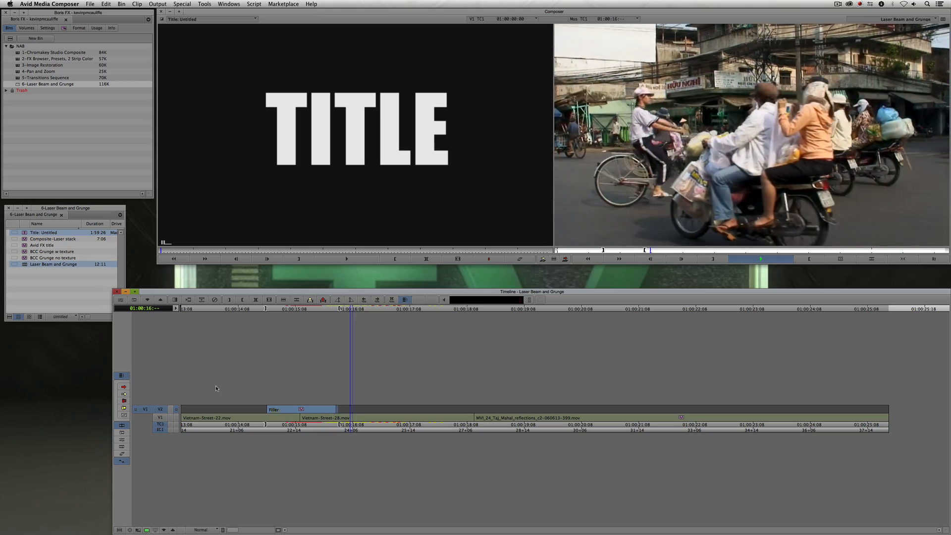
left_click(214, 415)
key("space")
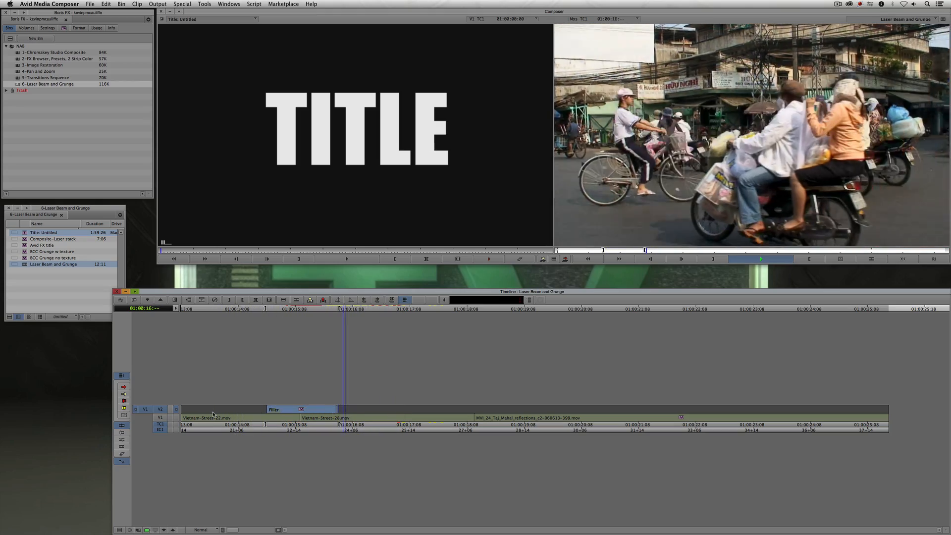
left_click(305, 420)
left_click(301, 420)
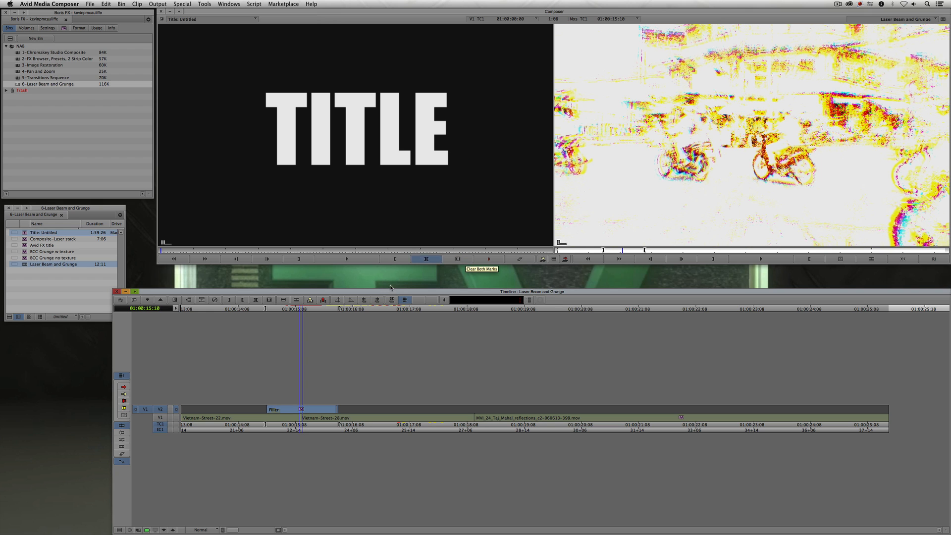
left_click(237, 409)
key("space")
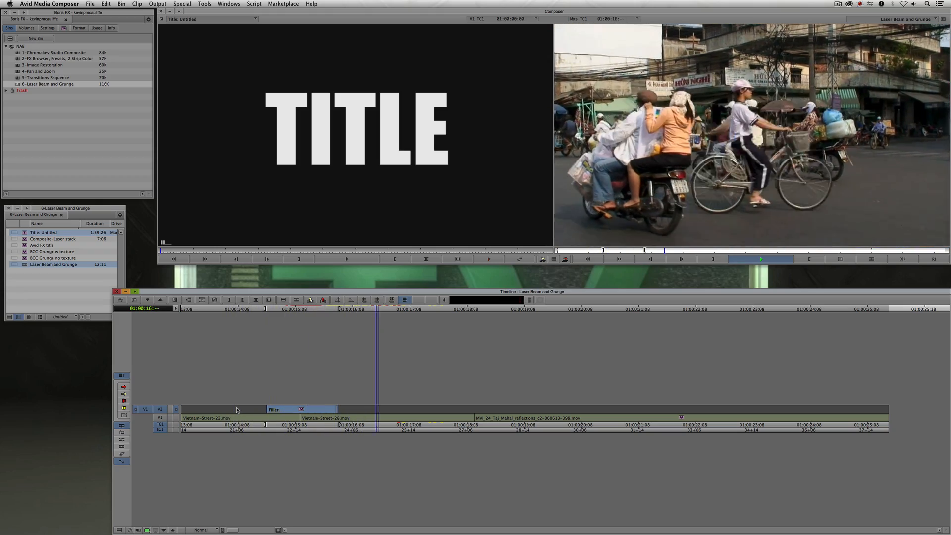
- Apply BCC Laser Beam from the BCC Lights category as a filler effect on V2 above the Taj Mahal clip
mouse_move(251, 410)
left_mouse_down()
mouse_move(380, 410)
mouse_move(240, 413)
left_mouse_up()
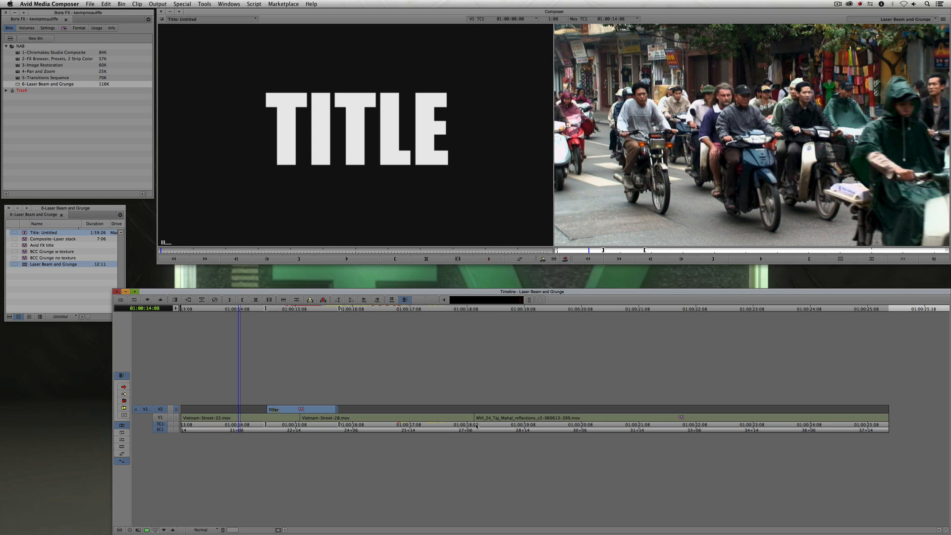
left_click_drag(482, 423, 632, 438)
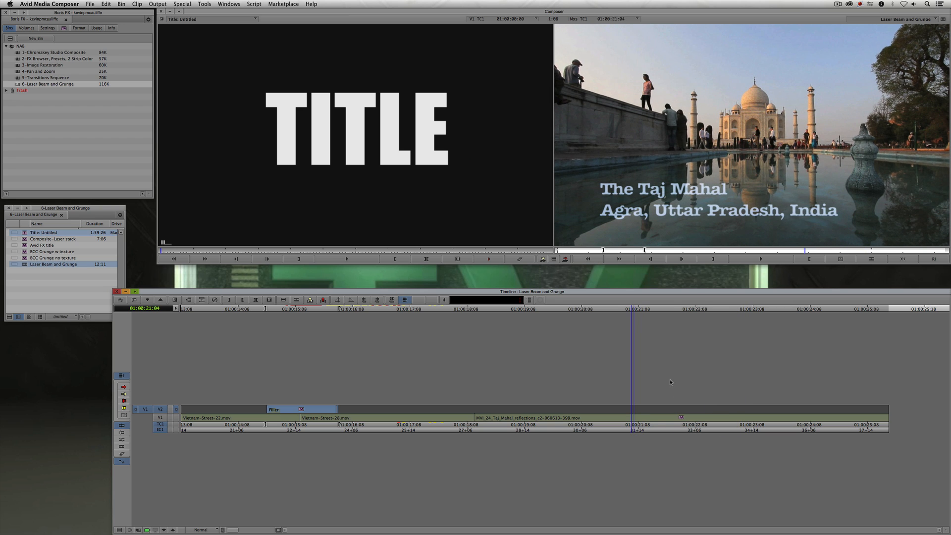
left_click_drag(671, 382, 484, 412)
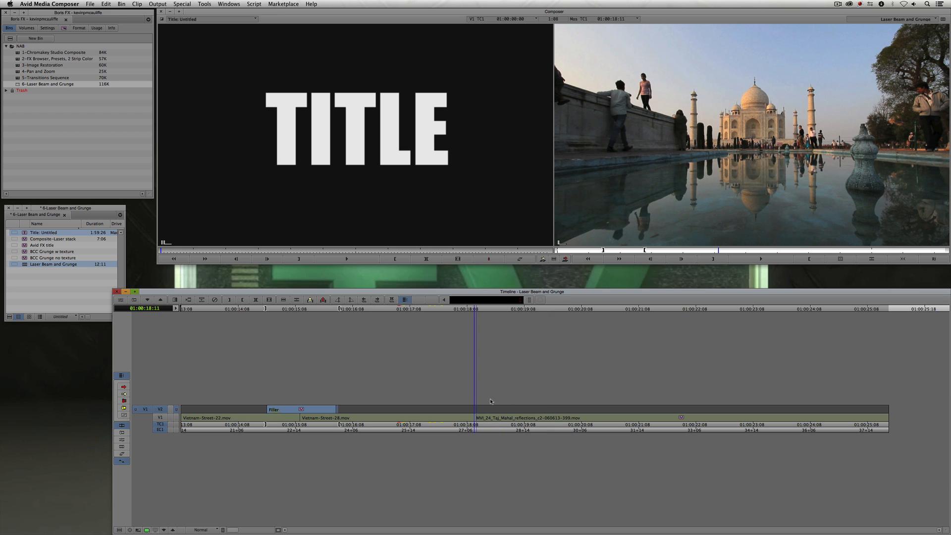
left_click(61, 135)
key("super+8")
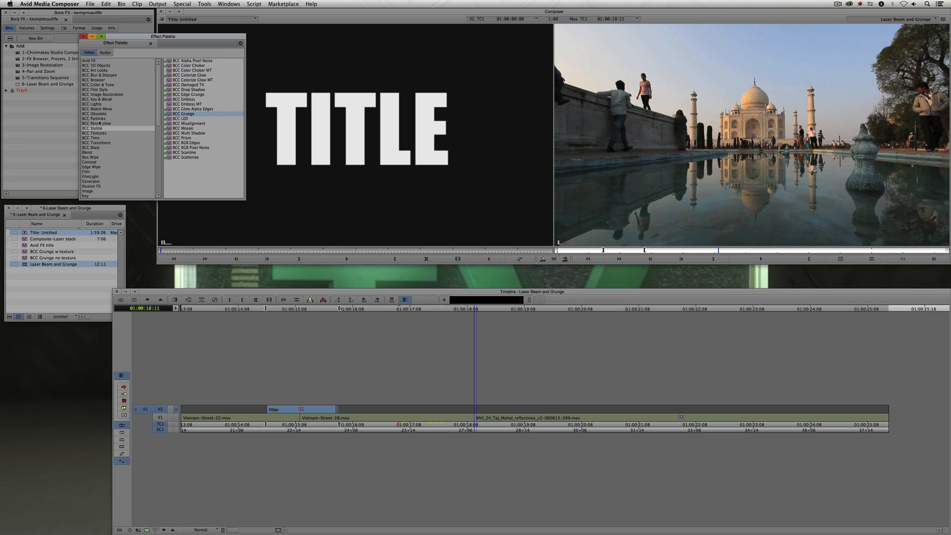
left_click(96, 105)
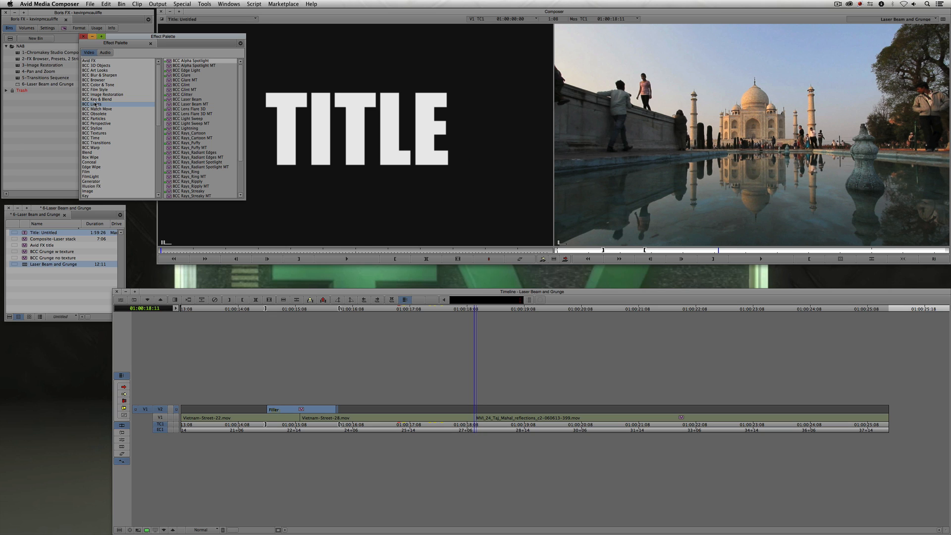
left_click(182, 99)
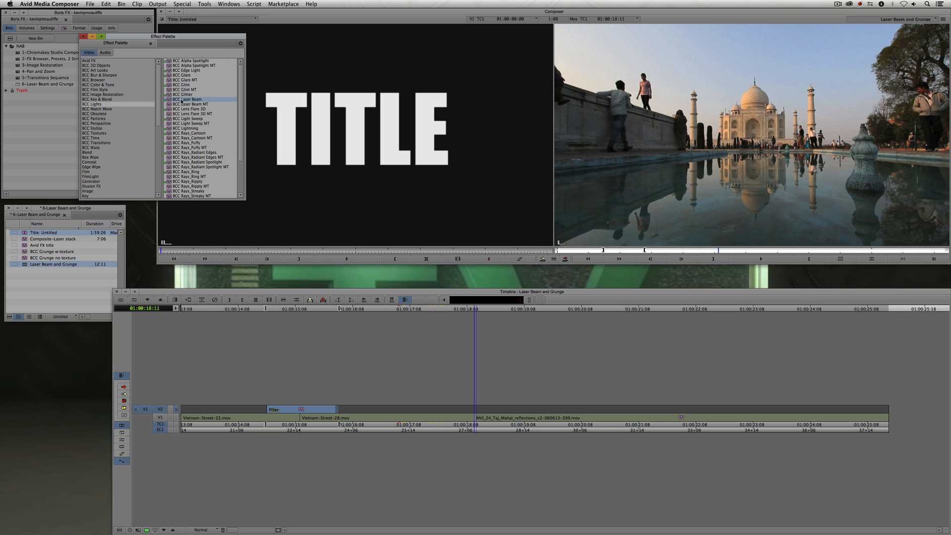
scroll(181, 101, "down", 3)
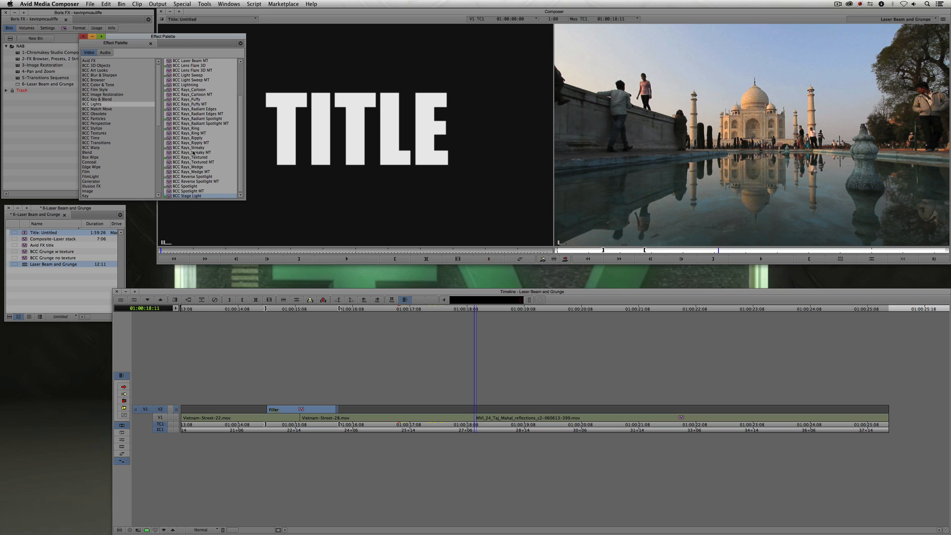
scroll(196, 134, "up", 3)
left_click(183, 100)
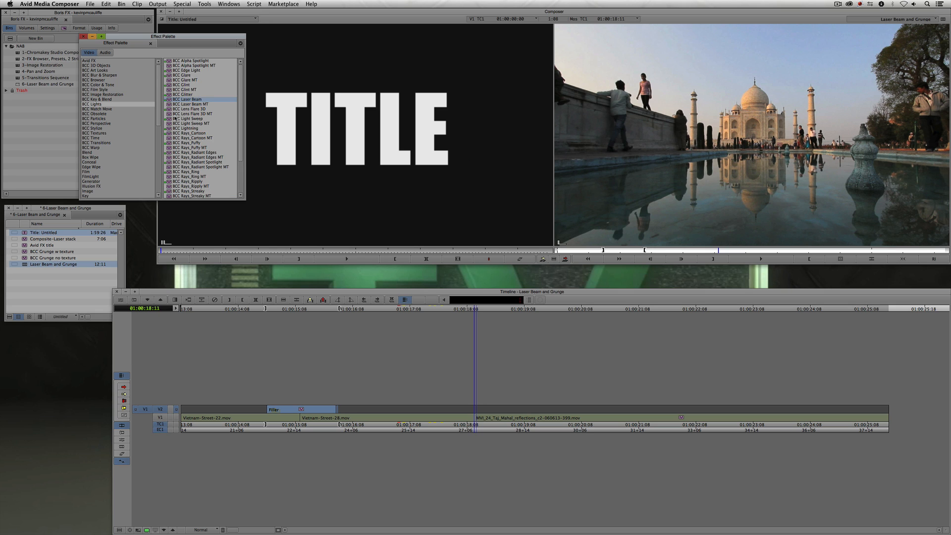
left_click_drag(477, 340, 531, 404)
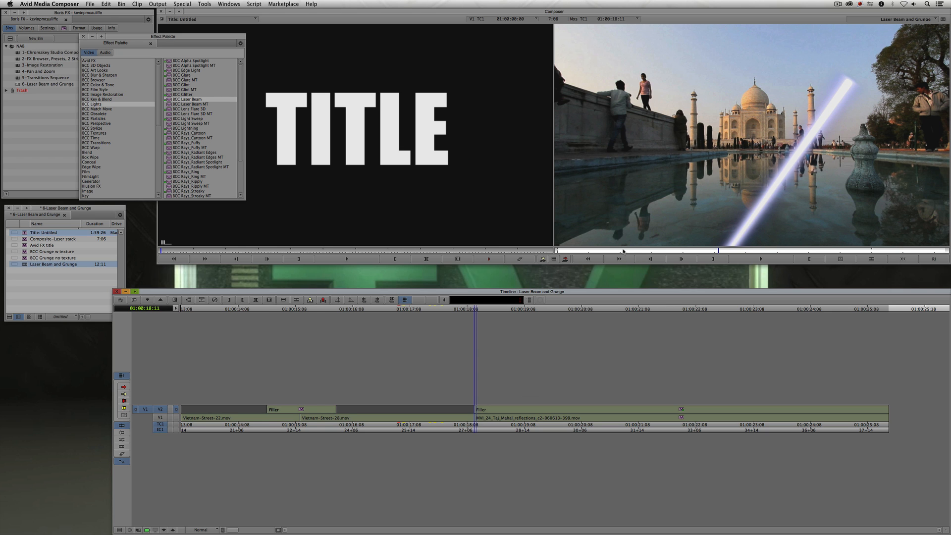
- Open the Laser Beam in effect mode and drag the beam's endpoints so it runs horizontally across the Taj Mahal caption
left_click(639, 251)
left_click(559, 412)
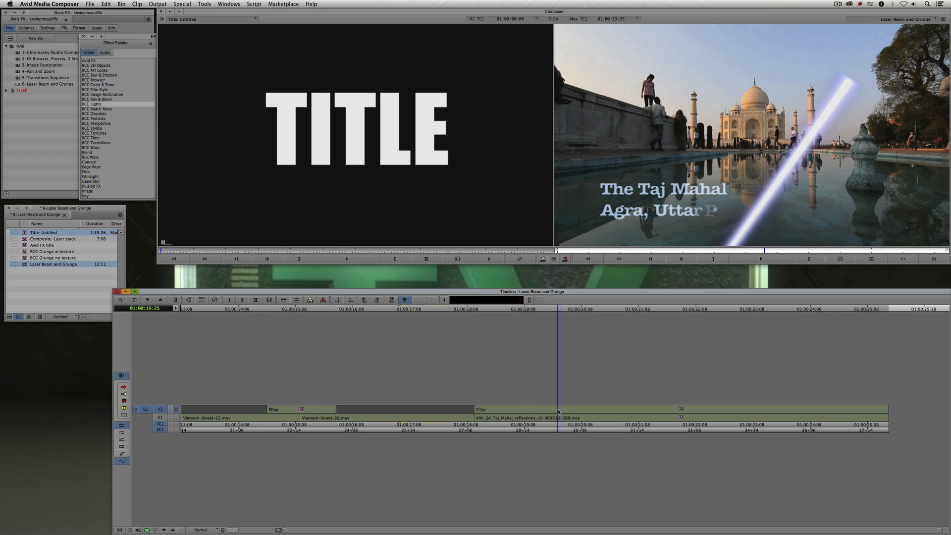
key("F8")
left_click_drag(653, 253, 621, 252)
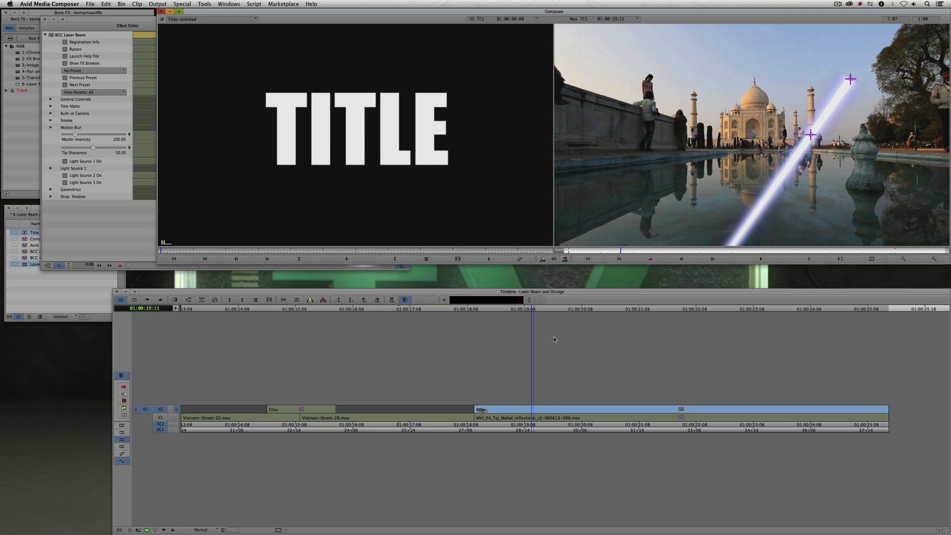
left_click_drag(614, 251, 640, 253)
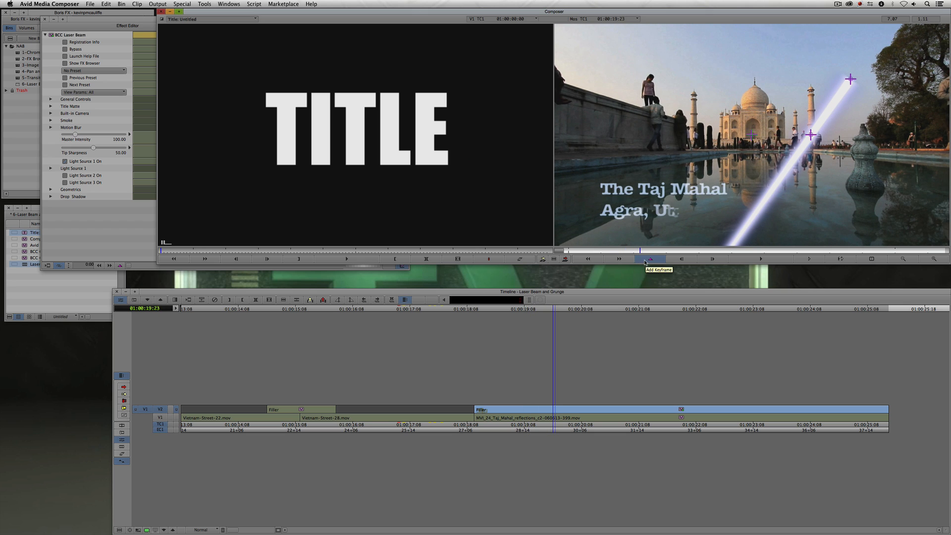
left_click_drag(851, 79, 950, 207)
left_click_drag(811, 135, 554, 203)
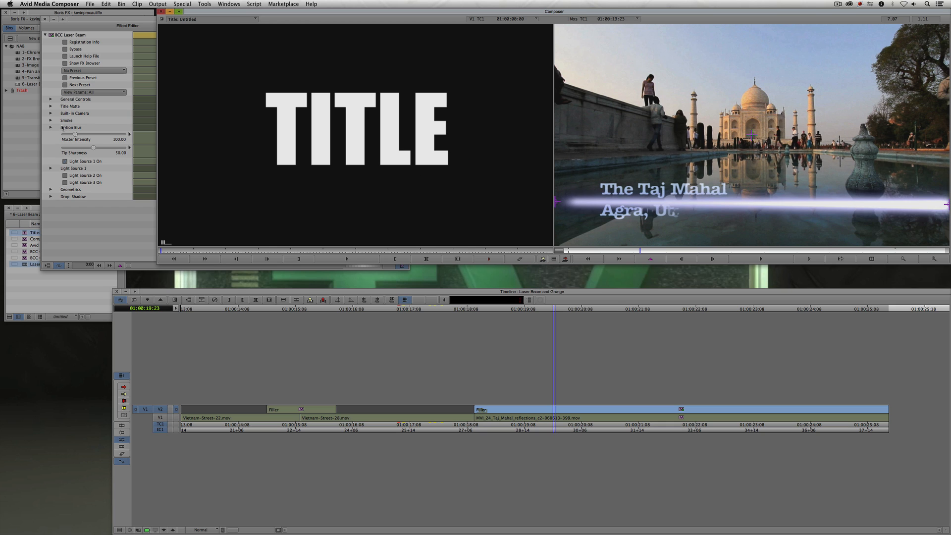
- Enlarge the Effect Editor, expand Light Source 1, and set both Start Width and End Width to 15
left_click(83, 22)
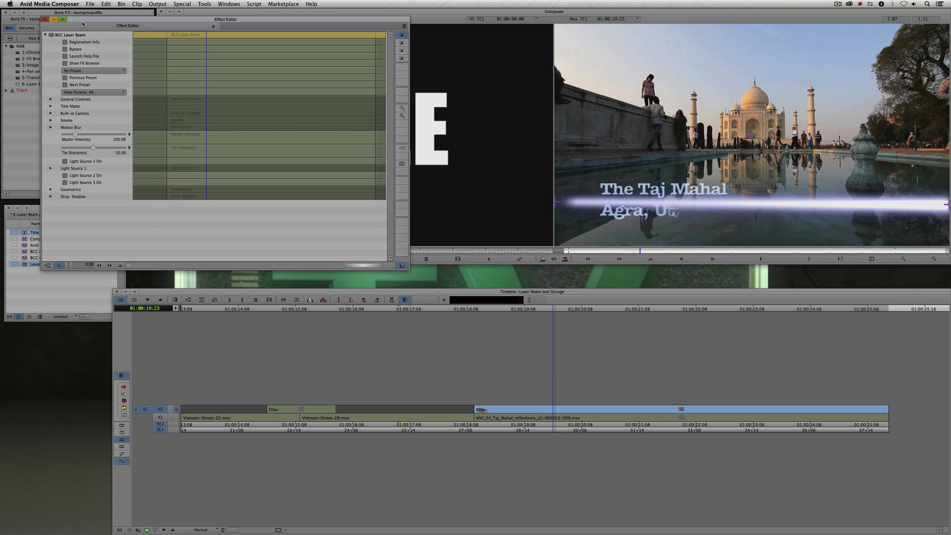
left_click(51, 168)
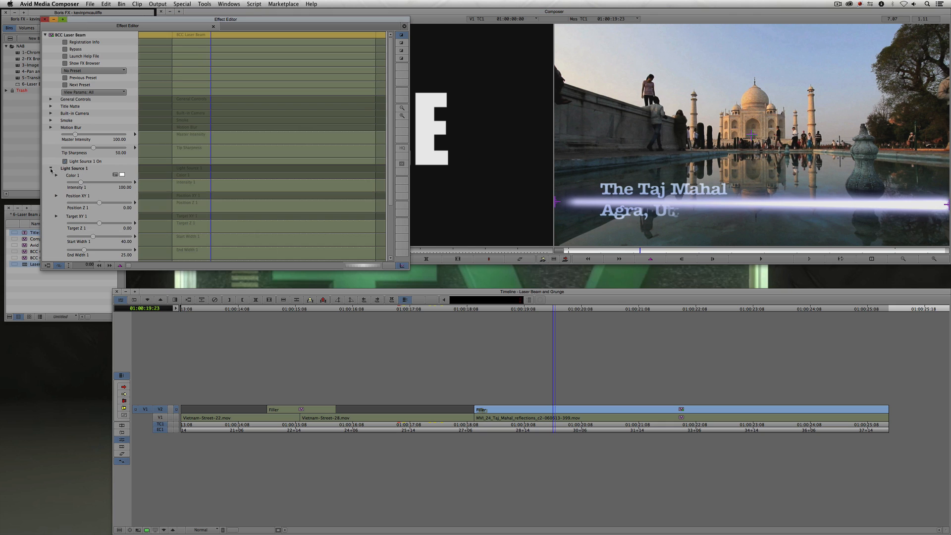
left_click(56, 196)
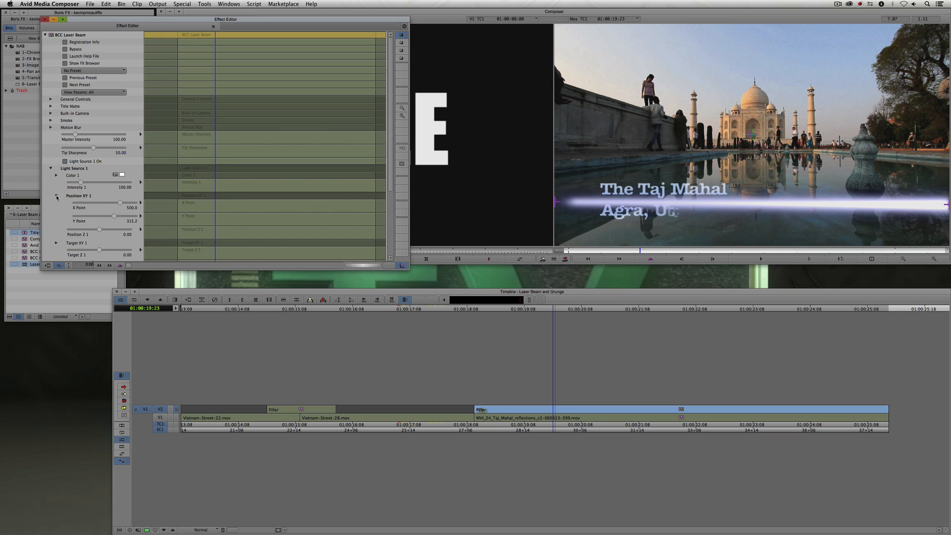
left_click(56, 242)
scroll(54, 234, "down", 2)
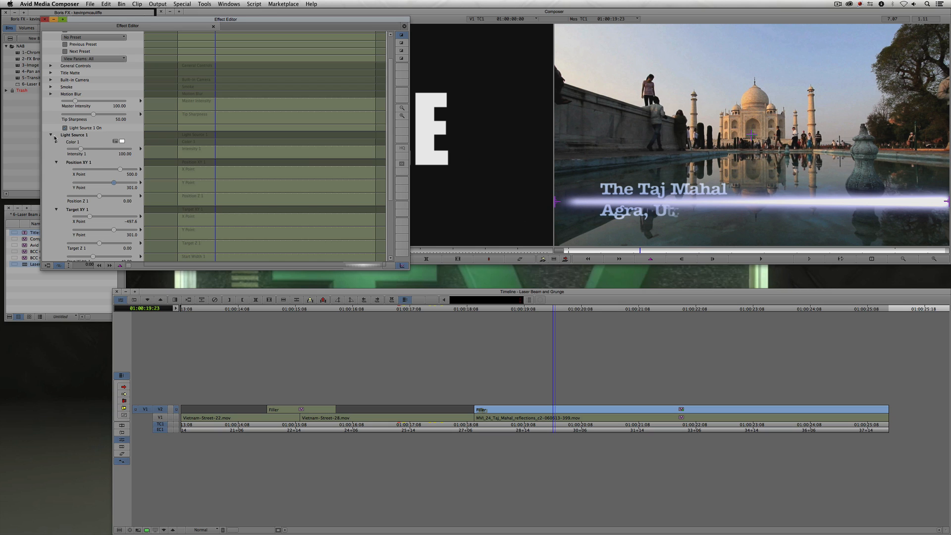
left_click(56, 162)
left_click(56, 183)
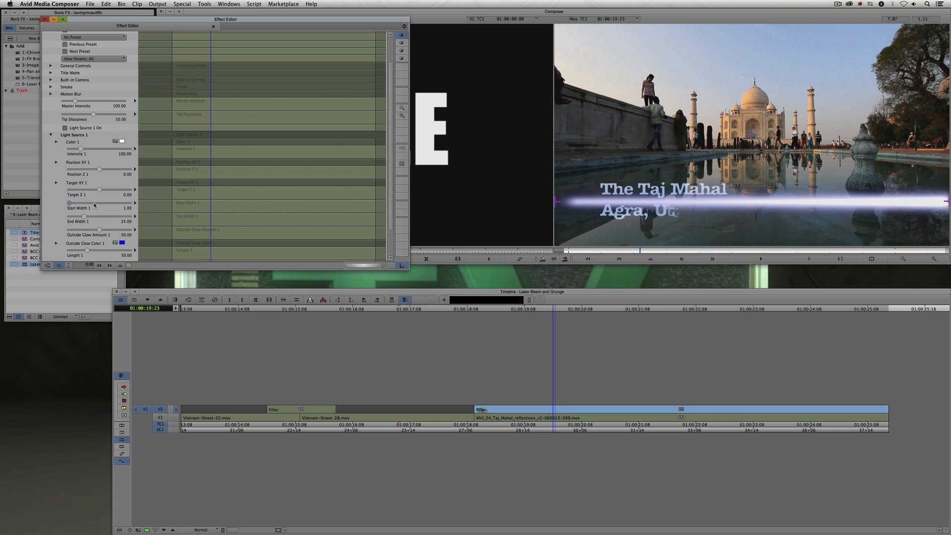
left_click(94, 203)
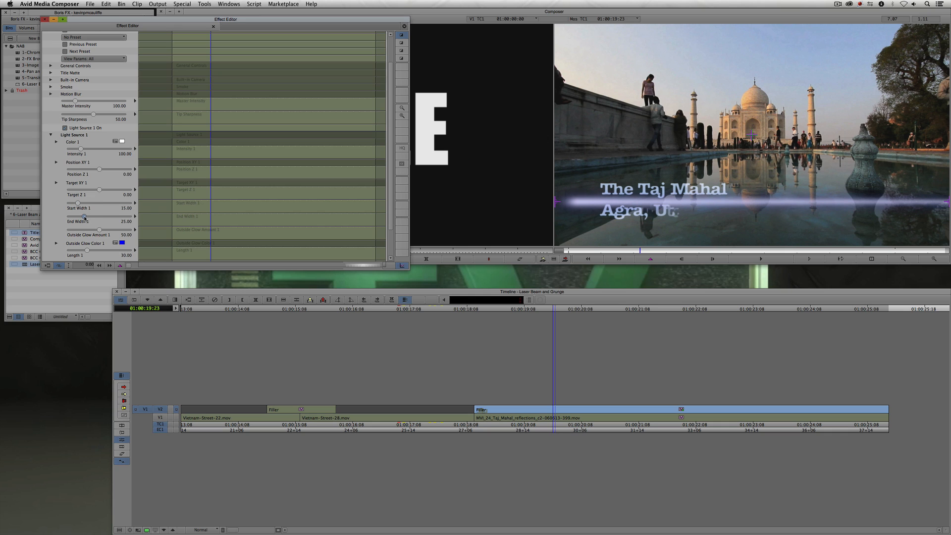
type("15")
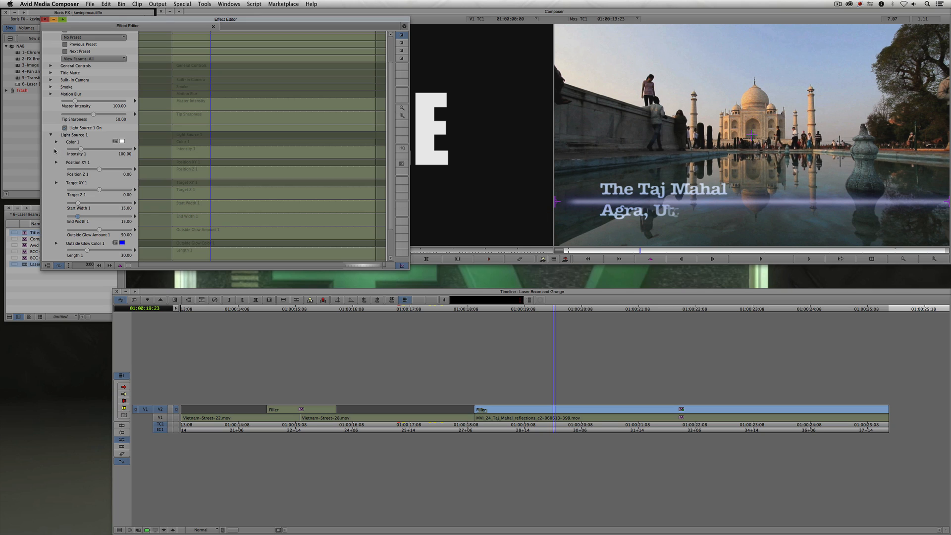
- Keyframe Light Source 1's Length at the current frame and set it to 0 at a keyframe a few frames earlier
scroll(55, 160, "down", 2)
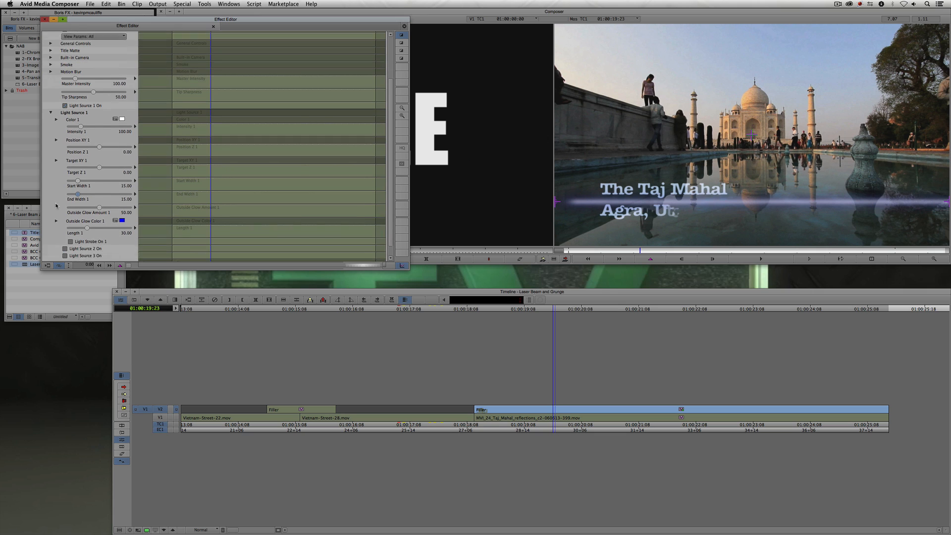
right_click(213, 222)
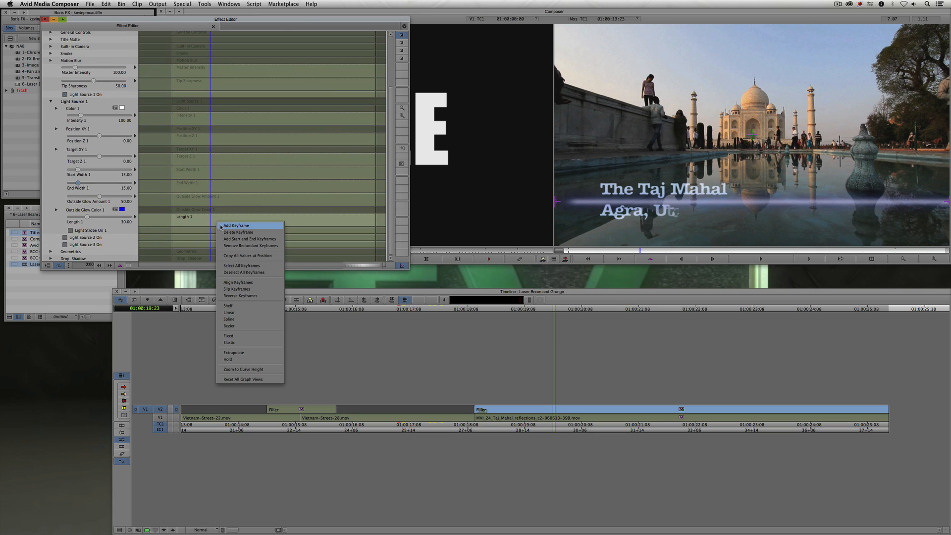
left_click(221, 226)
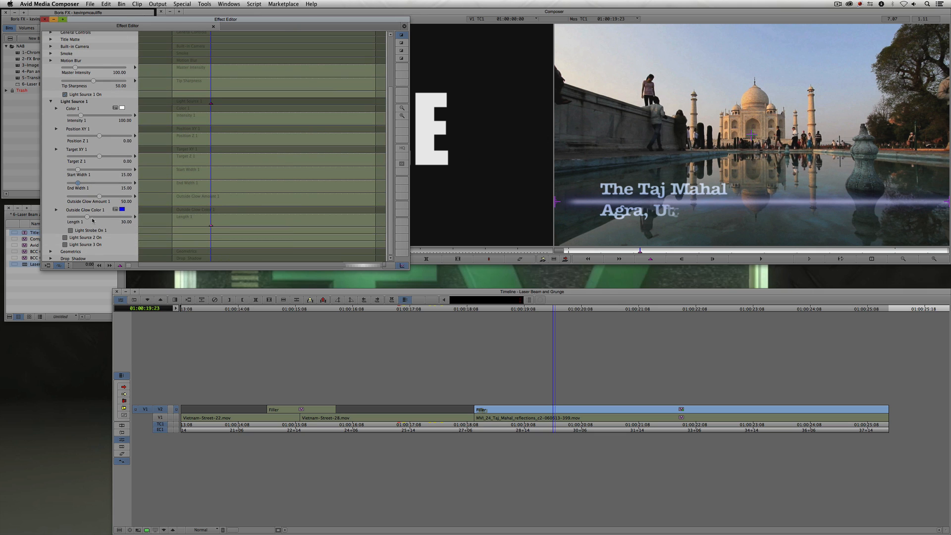
left_click_drag(87, 217, 89, 218)
left_click_drag(212, 230, 203, 225)
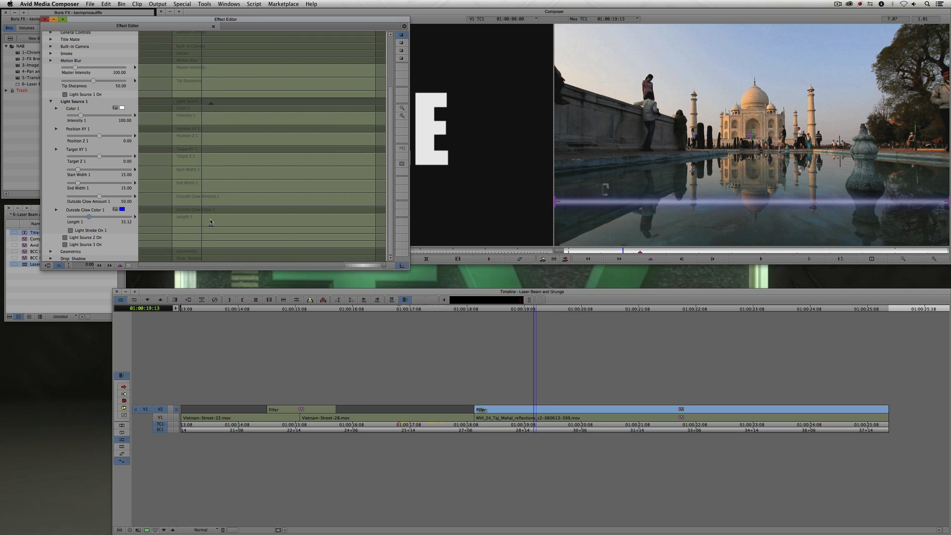
right_click(211, 222)
left_click(228, 224)
left_click_drag(83, 218, 67, 219)
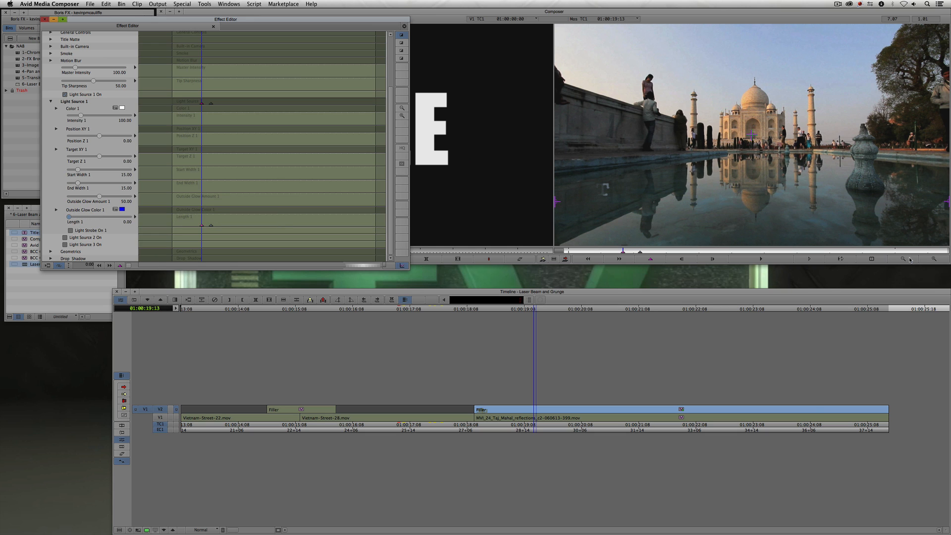
- Add two Length keyframes near the clip's end, setting the last one to 0 so the beam retracts
left_click_drag(881, 251, 839, 254)
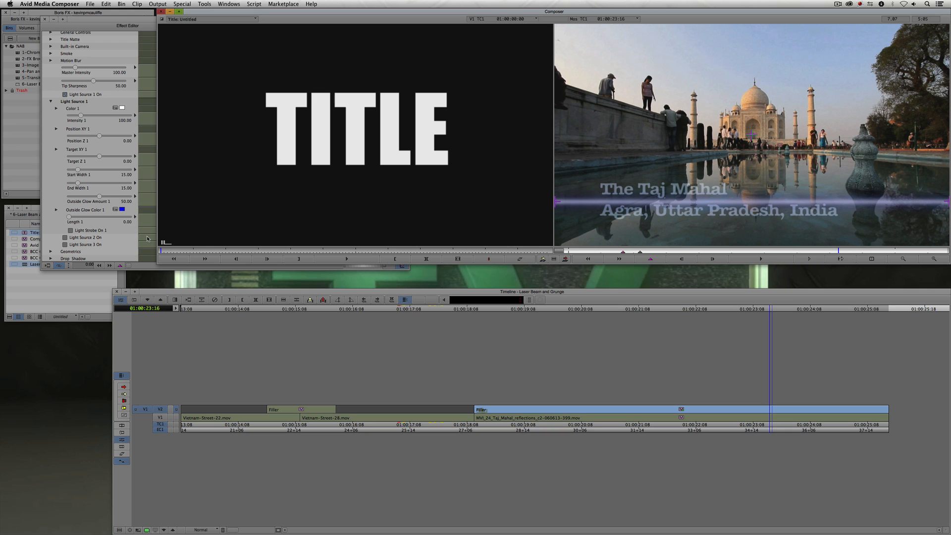
left_click(113, 21)
right_click(262, 222)
left_click(283, 224)
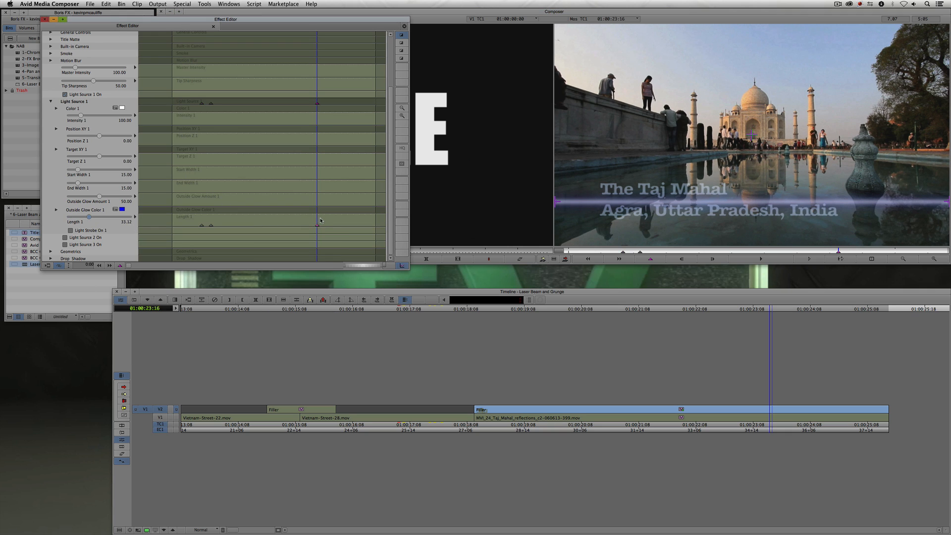
left_click_drag(318, 221, 330, 221)
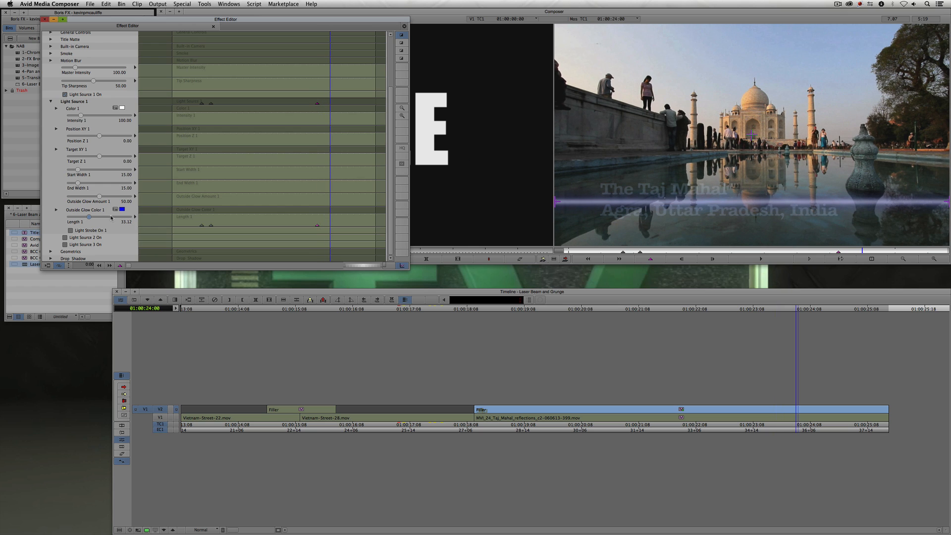
right_click(329, 222)
left_click(347, 225)
left_click_drag(87, 219, 60, 219)
left_click(456, 319)
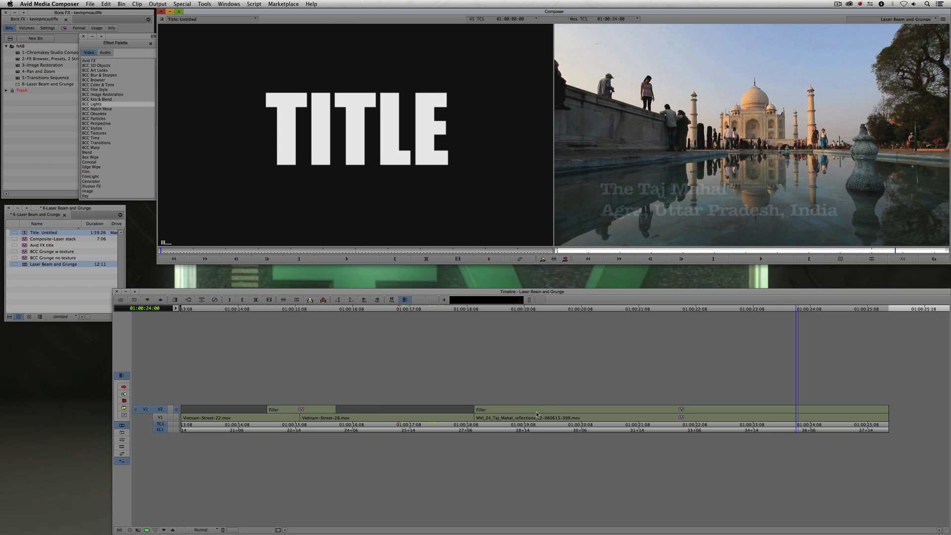
- Play the Taj Mahal section to review the animated laser beam
mouse_move(513, 409)
left_mouse_down()
mouse_move(601, 404)
mouse_move(510, 404)
left_mouse_up()
key("space")
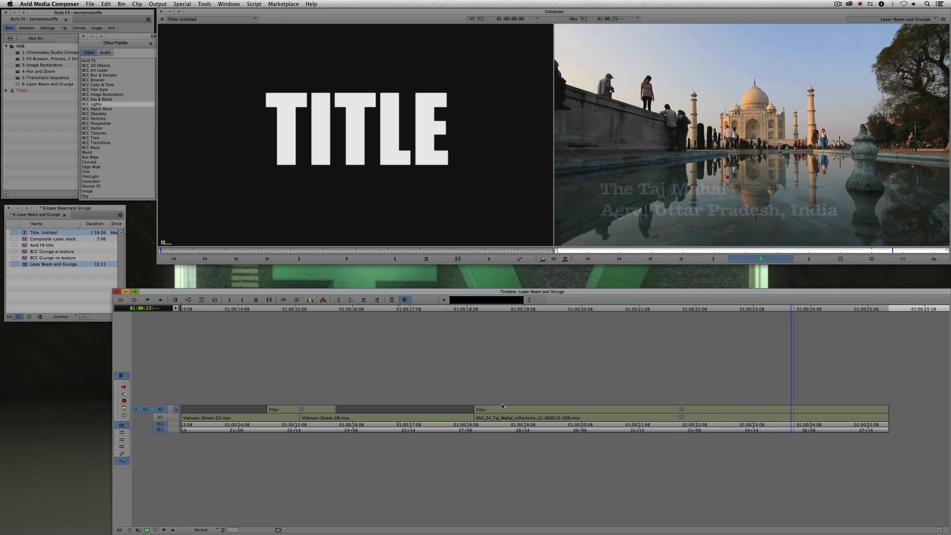
left_click(563, 418)
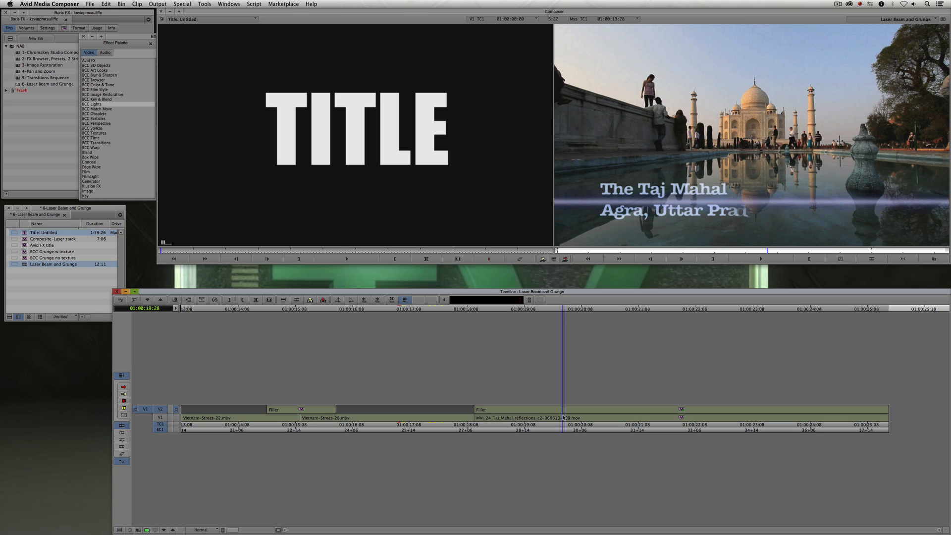
- Reopen the Laser Beam settings, turn on Smoke, and close the Effect Editor
key("F8")
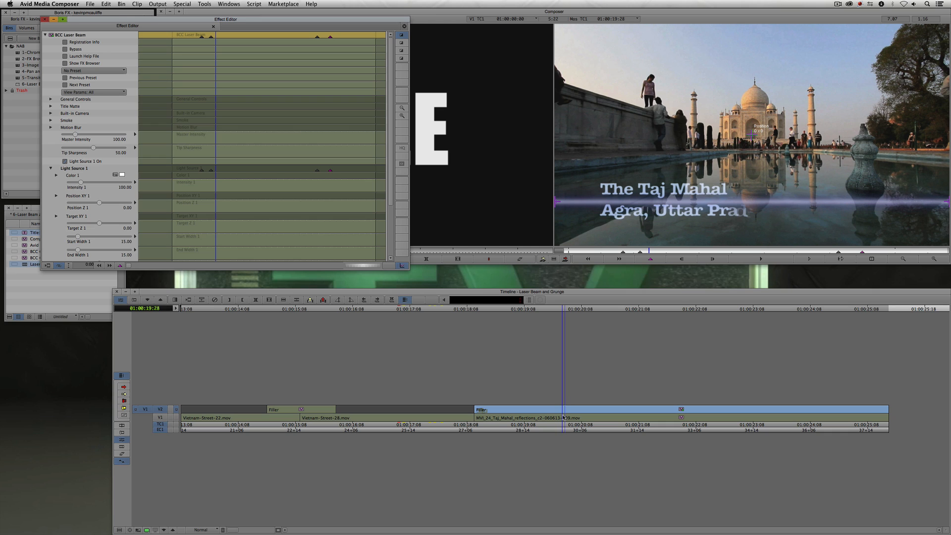
left_click(51, 120)
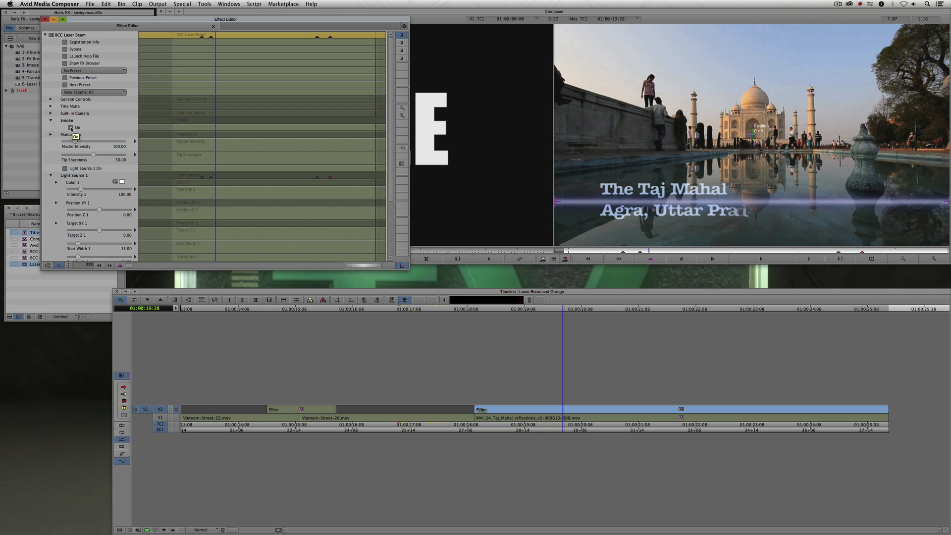
left_click(70, 128)
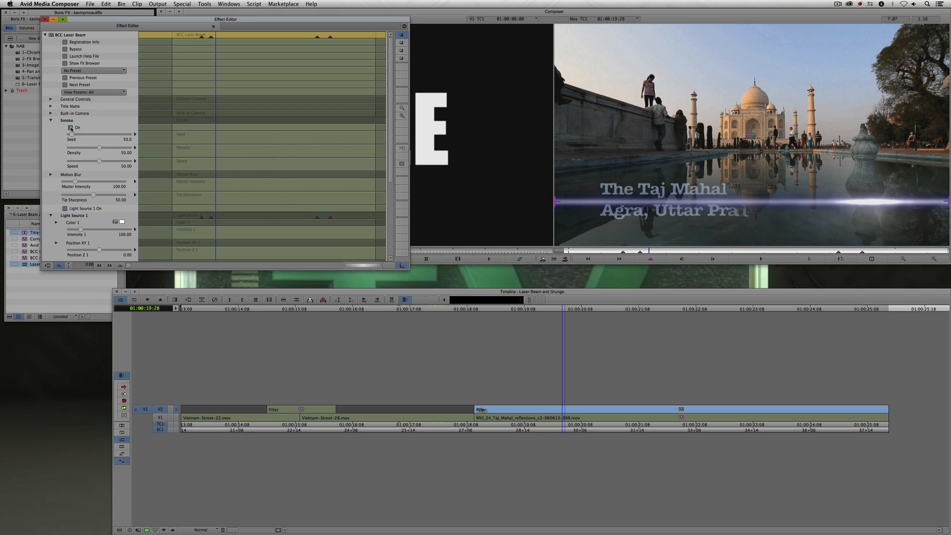
key("super+w")
- Play and scrub the Taj Mahal clip to review the smoky laser beam effect
left_click(467, 416, "super")
key("space")
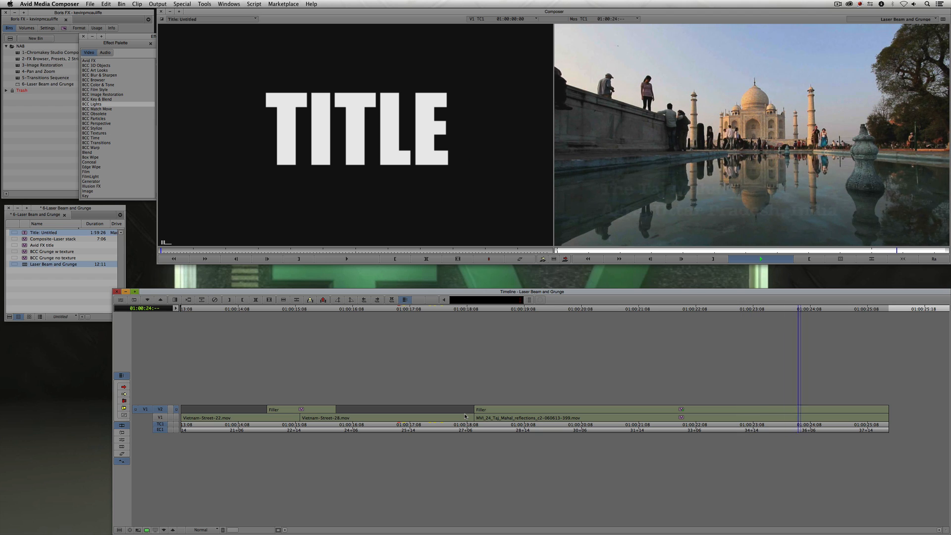
key("space")
left_click_drag(526, 416, 592, 418)
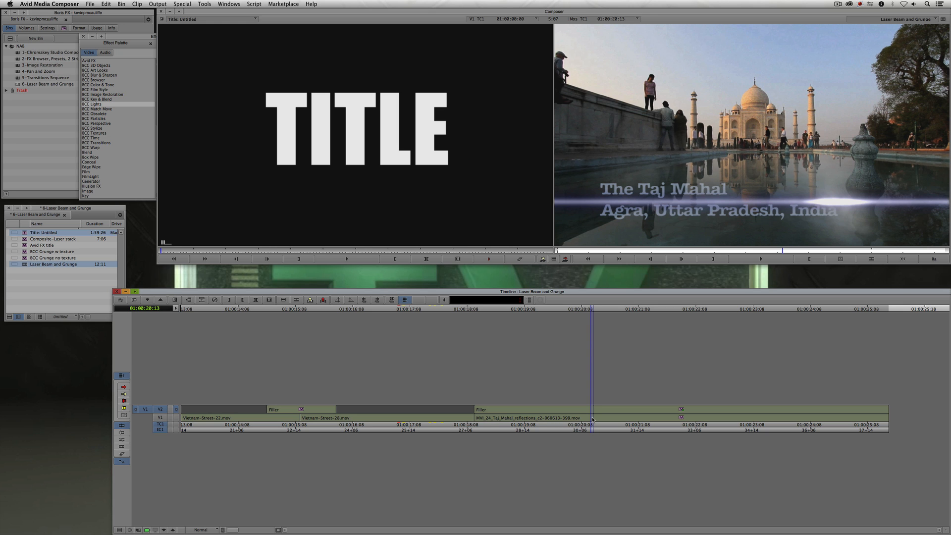
key("space")
left_click_drag(554, 417, 491, 417)
key("space")
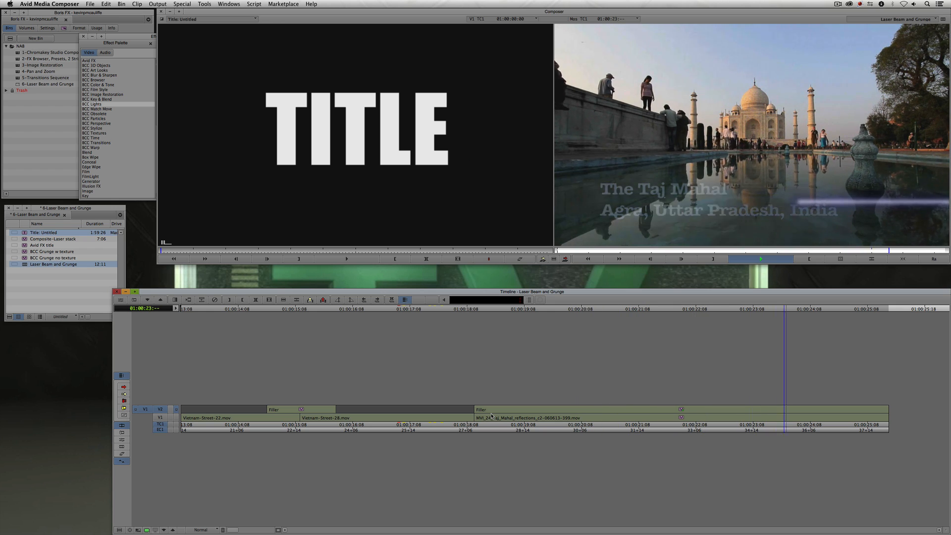
left_click(510, 418)
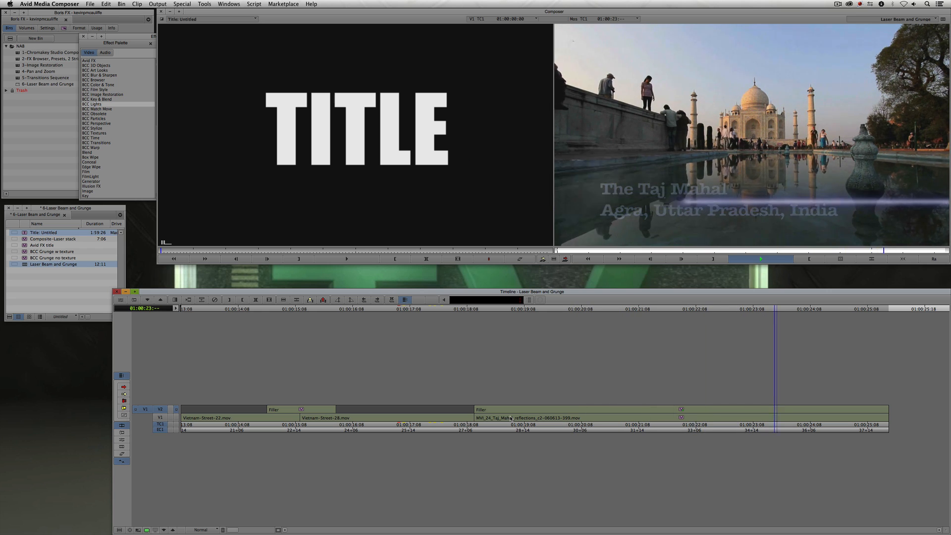
key("space")
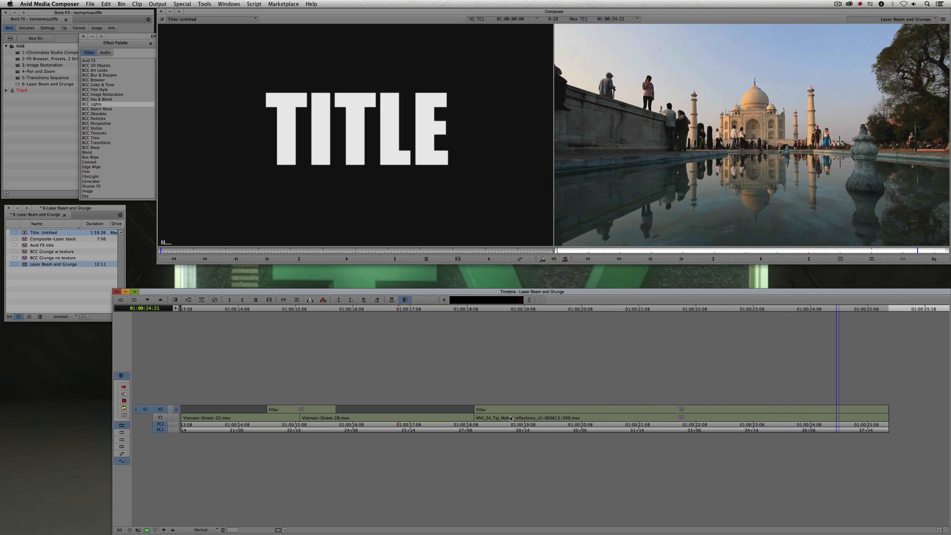